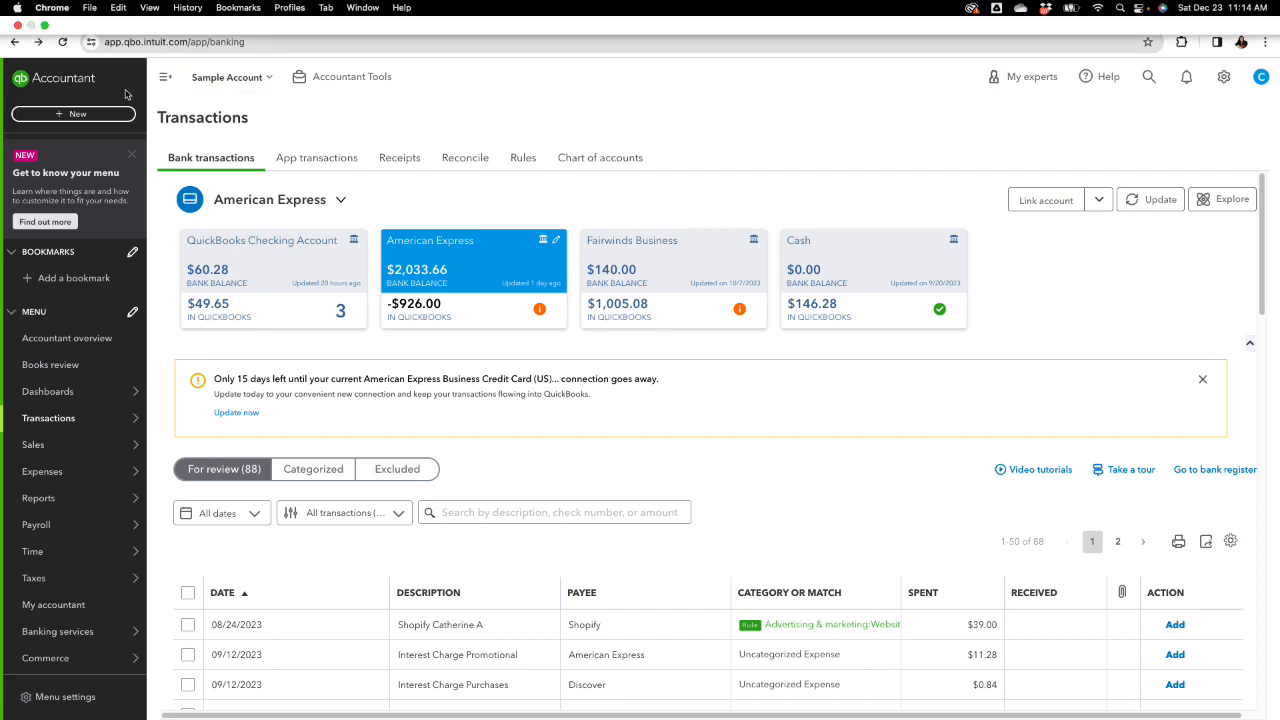
Dismiss the notice about getting to know the menu and start a new customer invoice
left_click(129, 157)
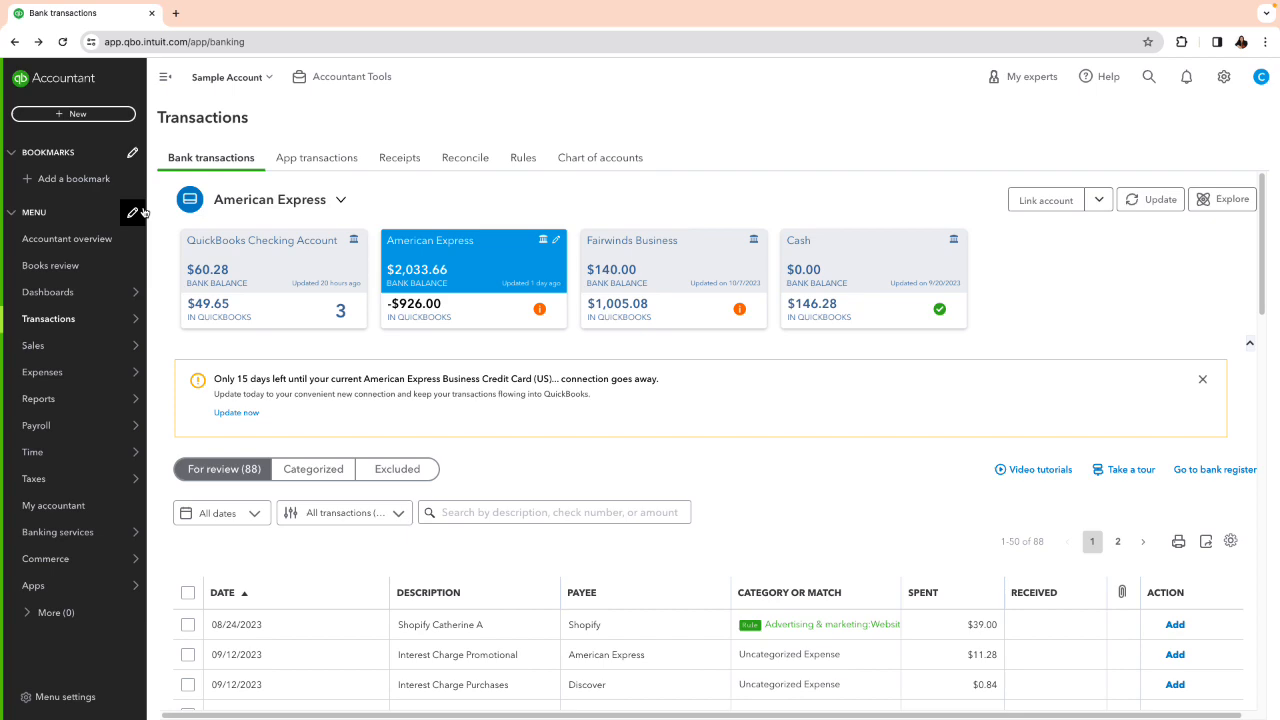
mouse_move(100, 293)
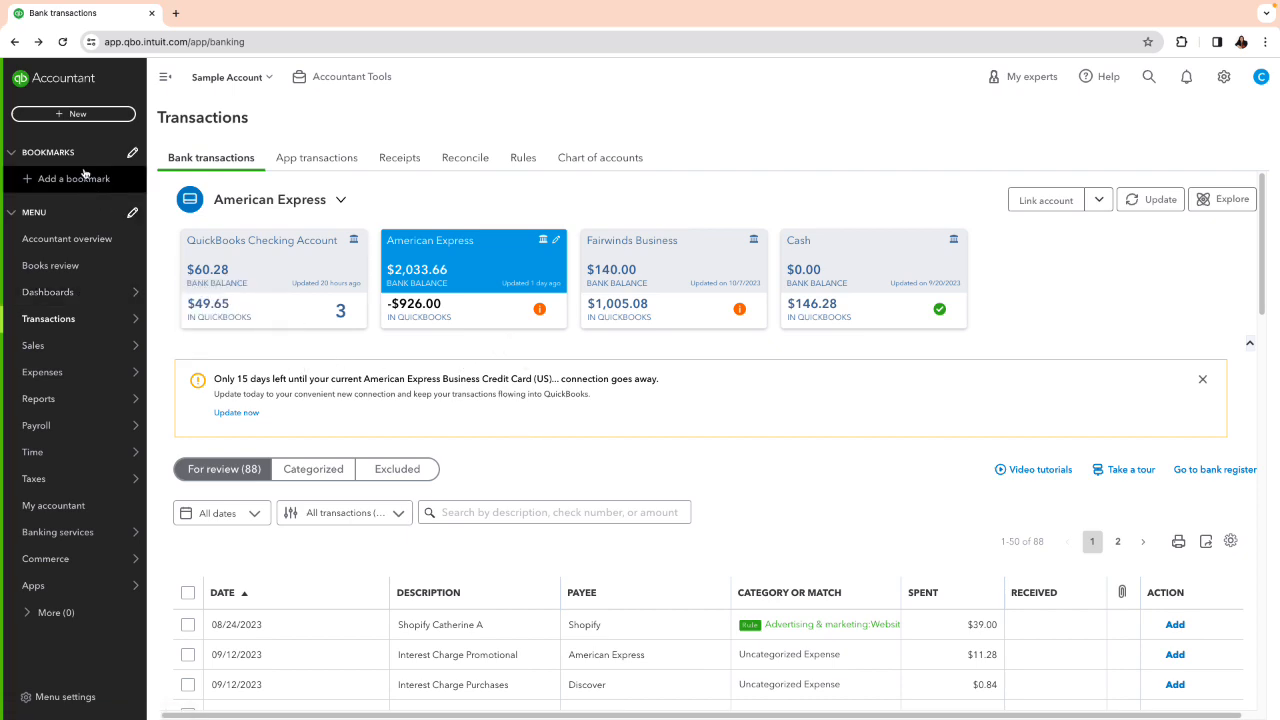
left_click(54, 113)
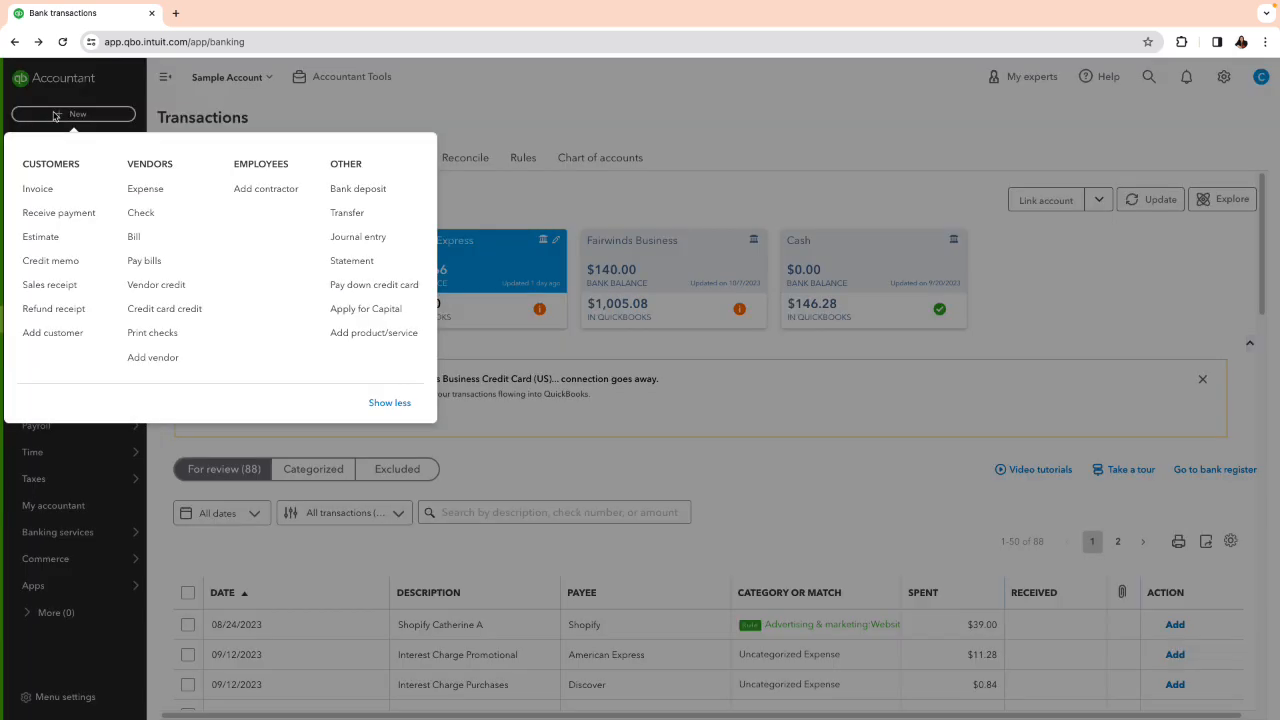
left_click(46, 189)
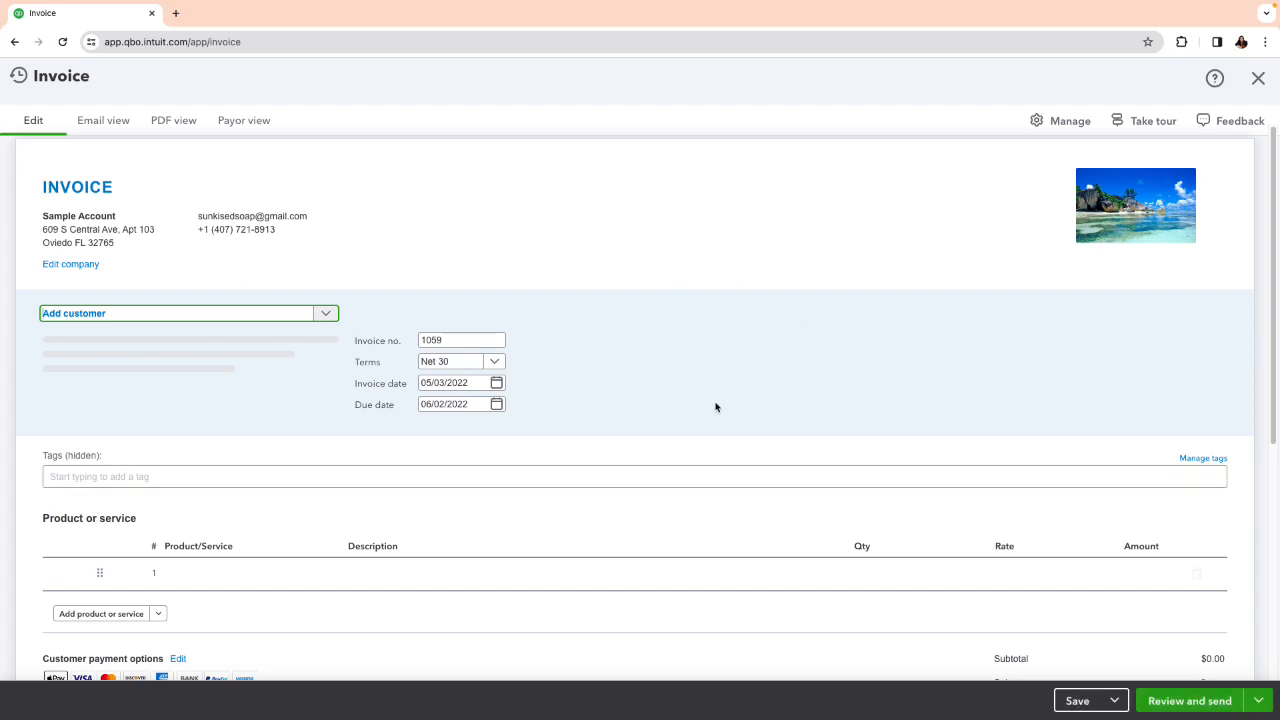
Look over the blank invoice form and set its payment terms to Due on receipt
scroll(710, 395, "down", 2)
scroll(710, 392, "up", 3)
scroll(700, 372, "down", 1)
scroll(700, 372, "down", 2)
scroll(700, 370, "up", 3)
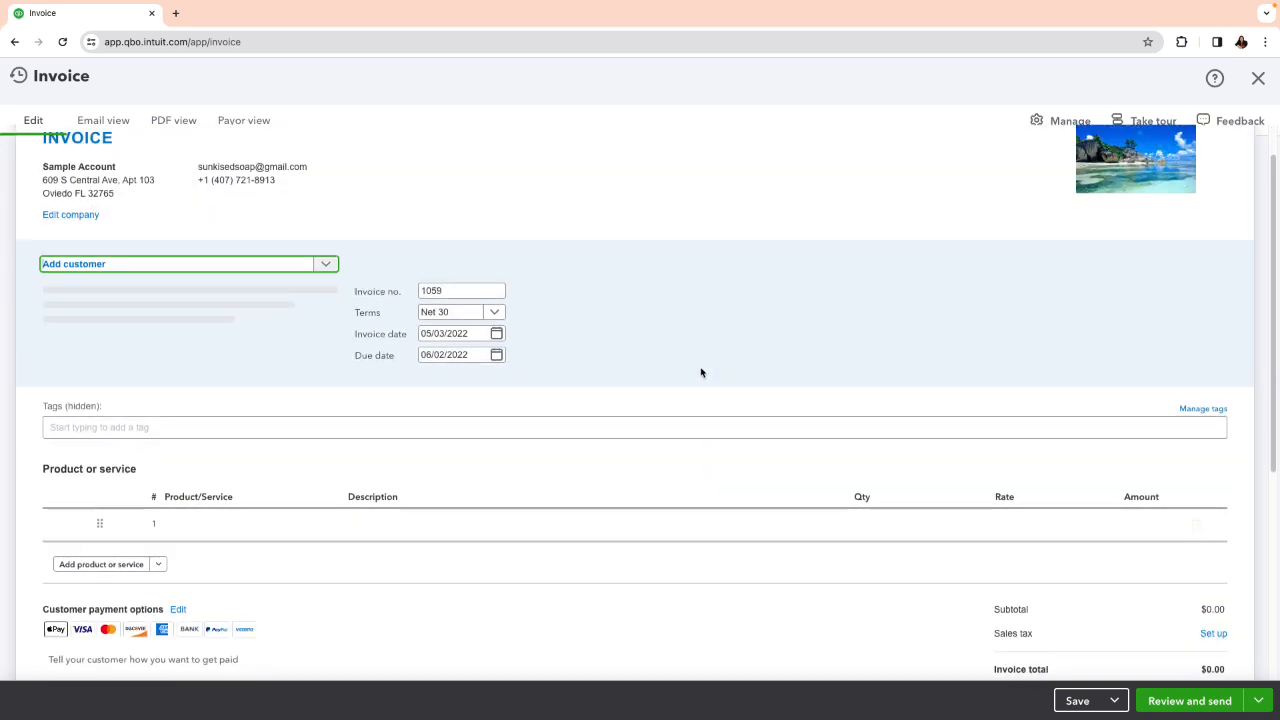
mouse_move(354, 591)
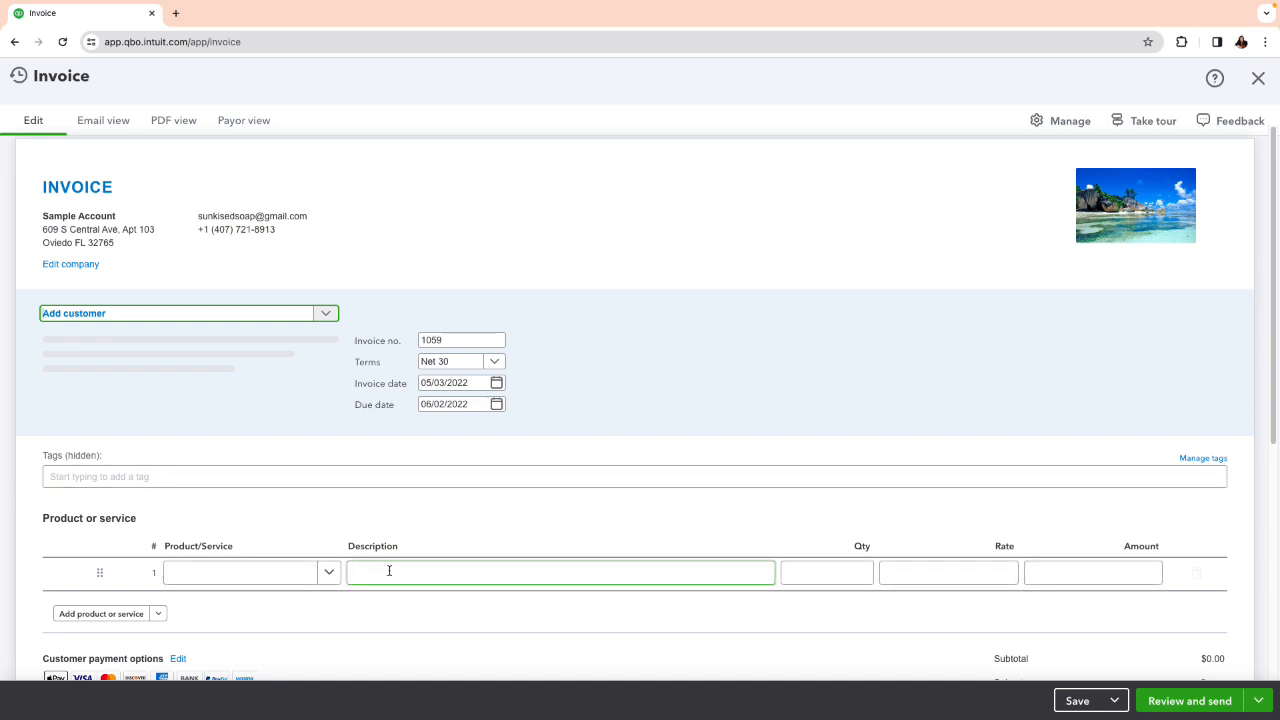
left_click(492, 361)
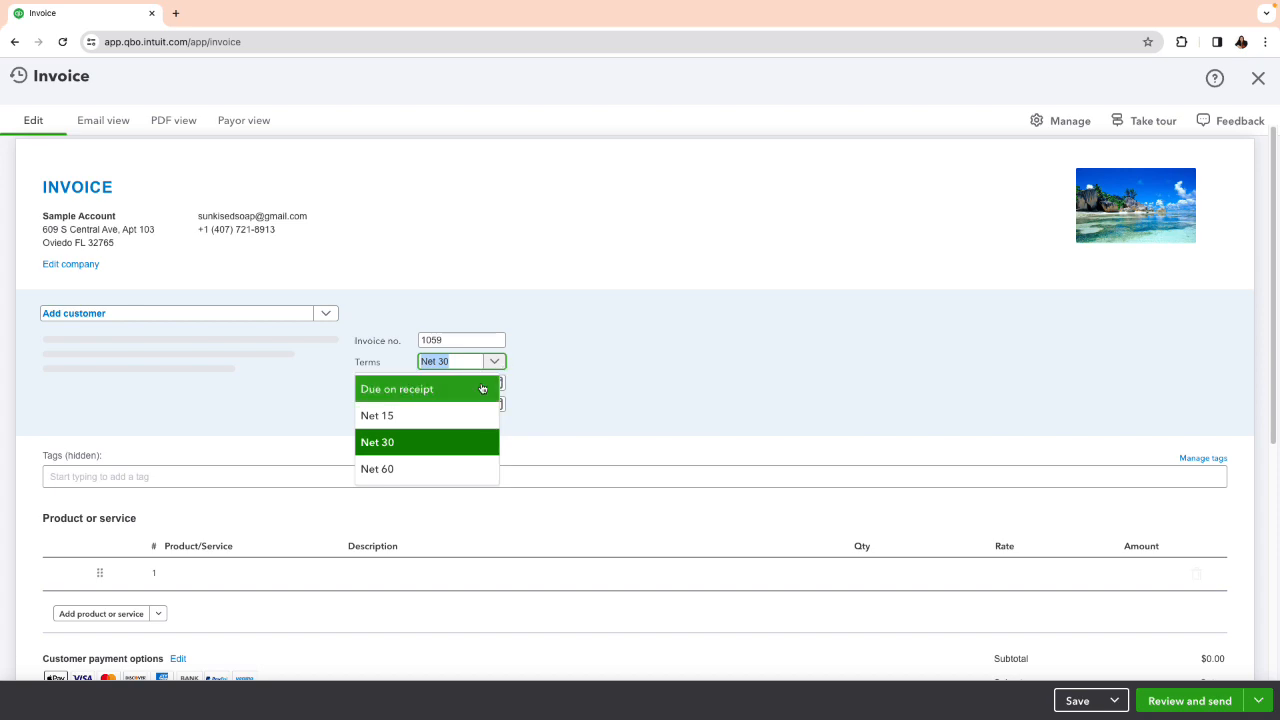
left_click(428, 390)
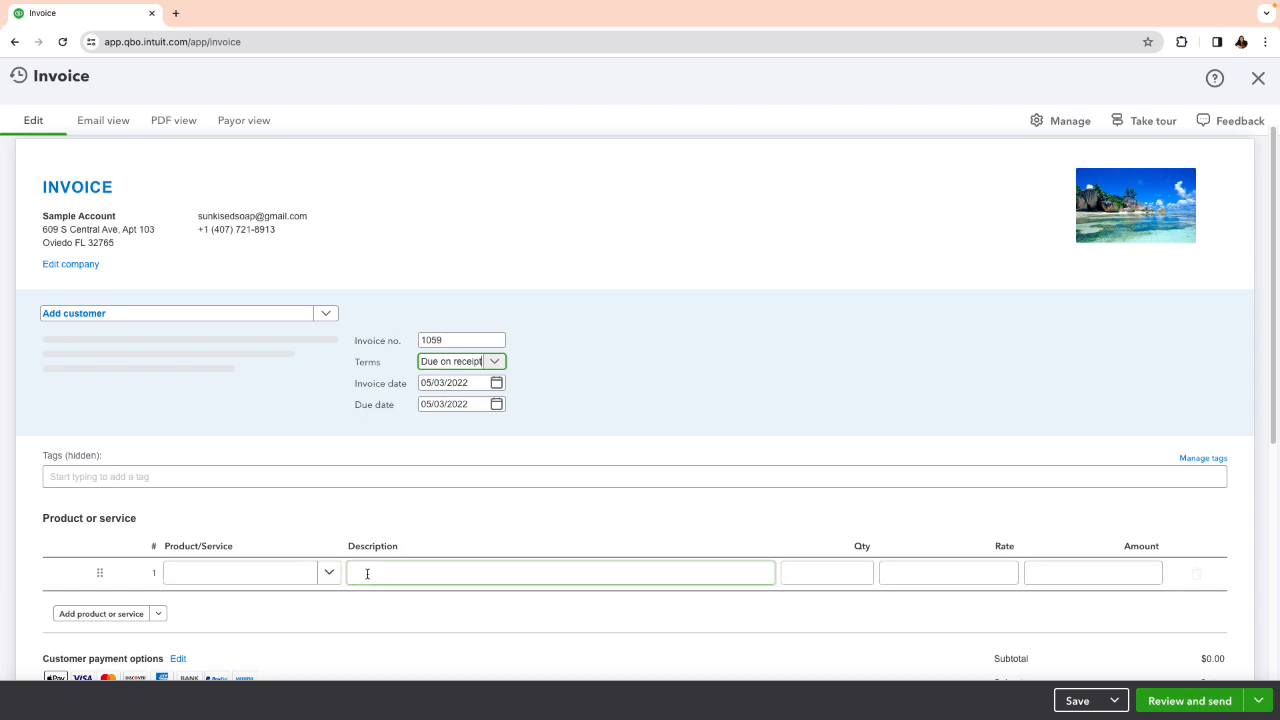
Add the Purigen product to the invoice's first line with a quantity of 5
left_click(285, 578)
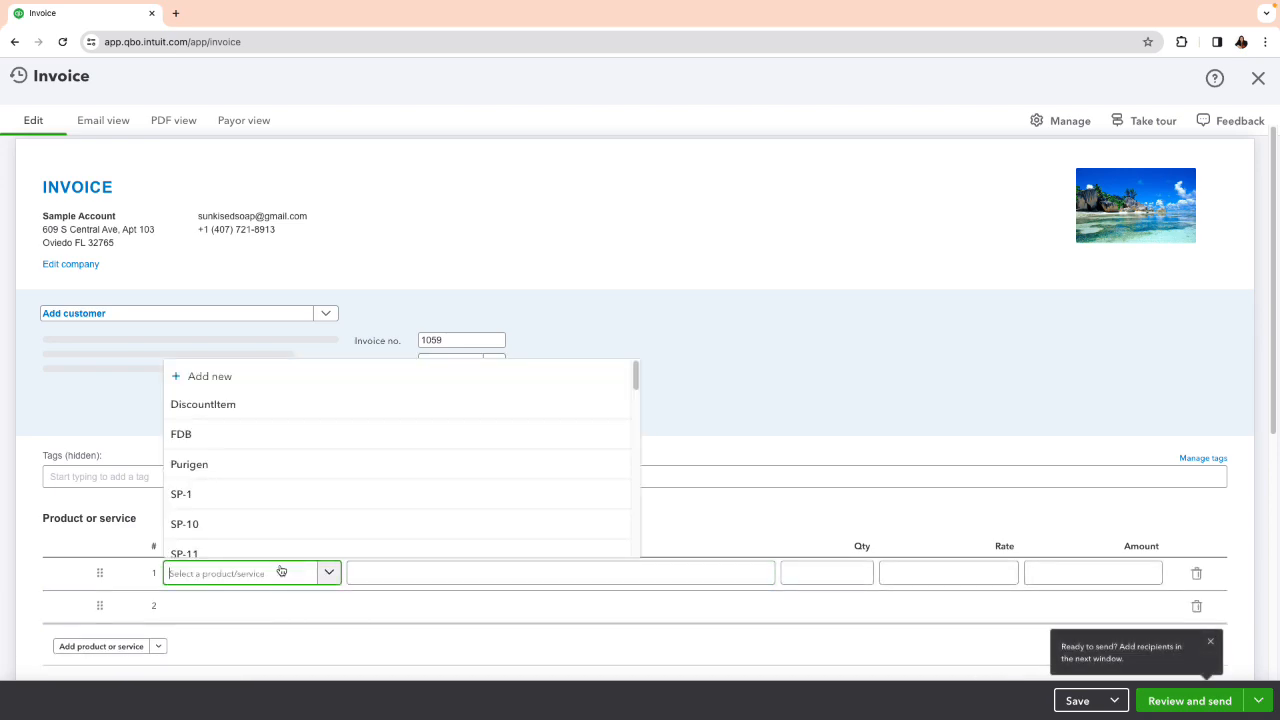
scroll(333, 500, "down", 1)
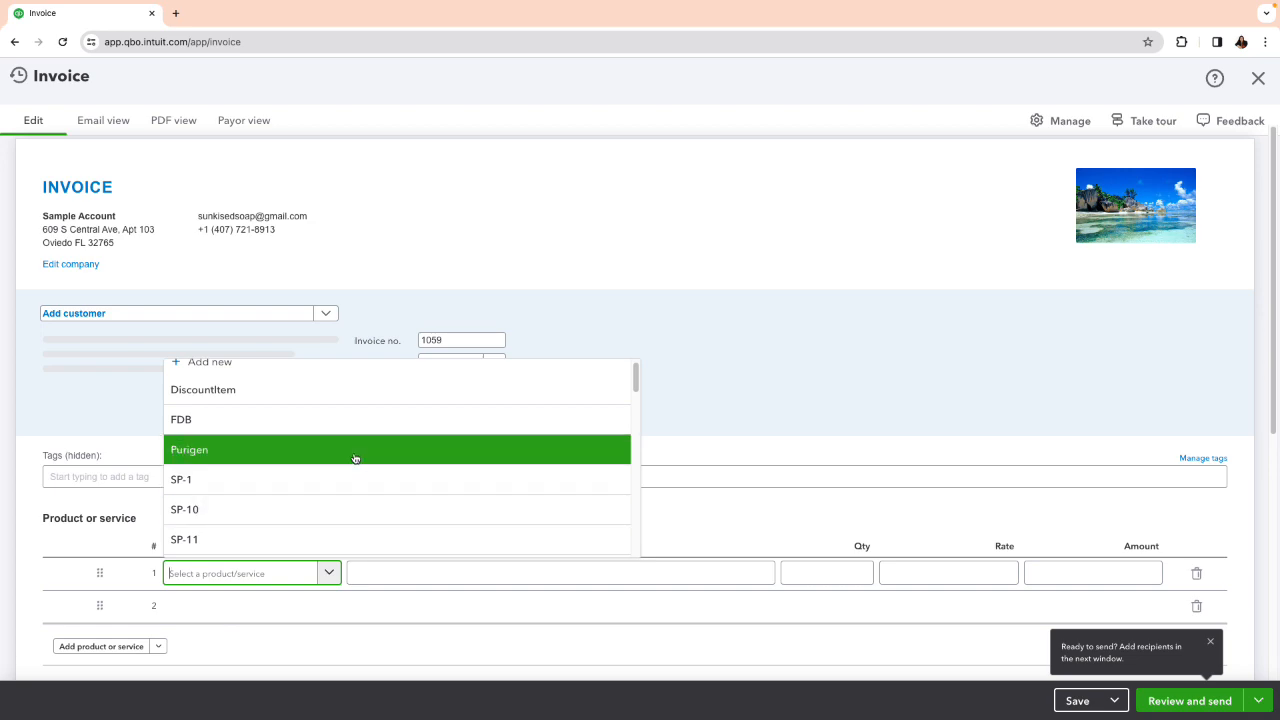
left_click(355, 458)
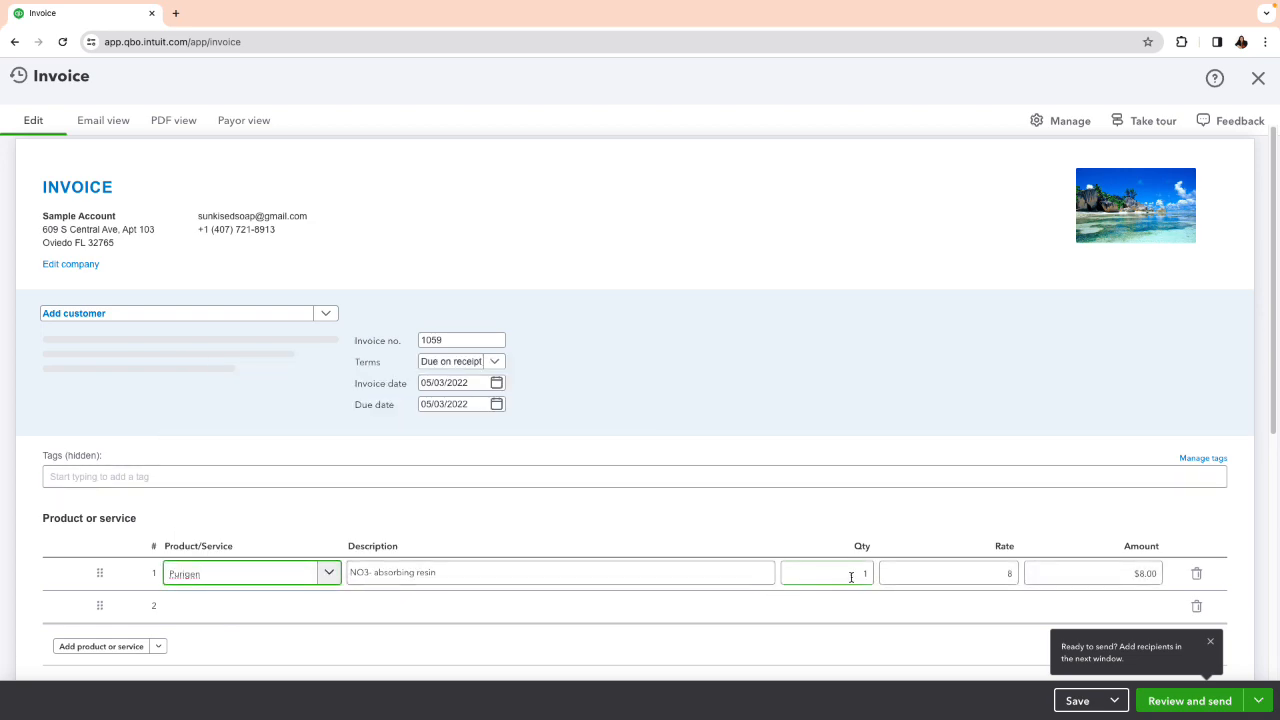
left_click(851, 577)
type("5")
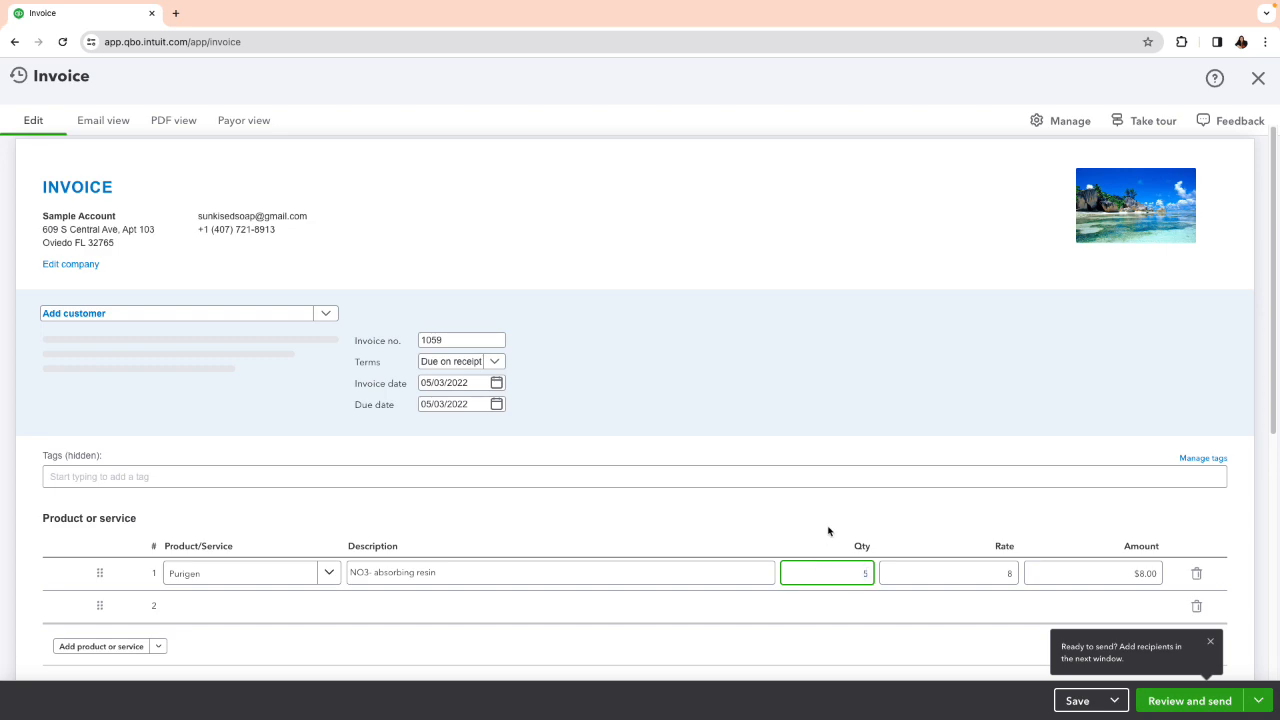
Assign the invoice to the existing customer entry named Customer and save the invoice
left_click(1101, 708)
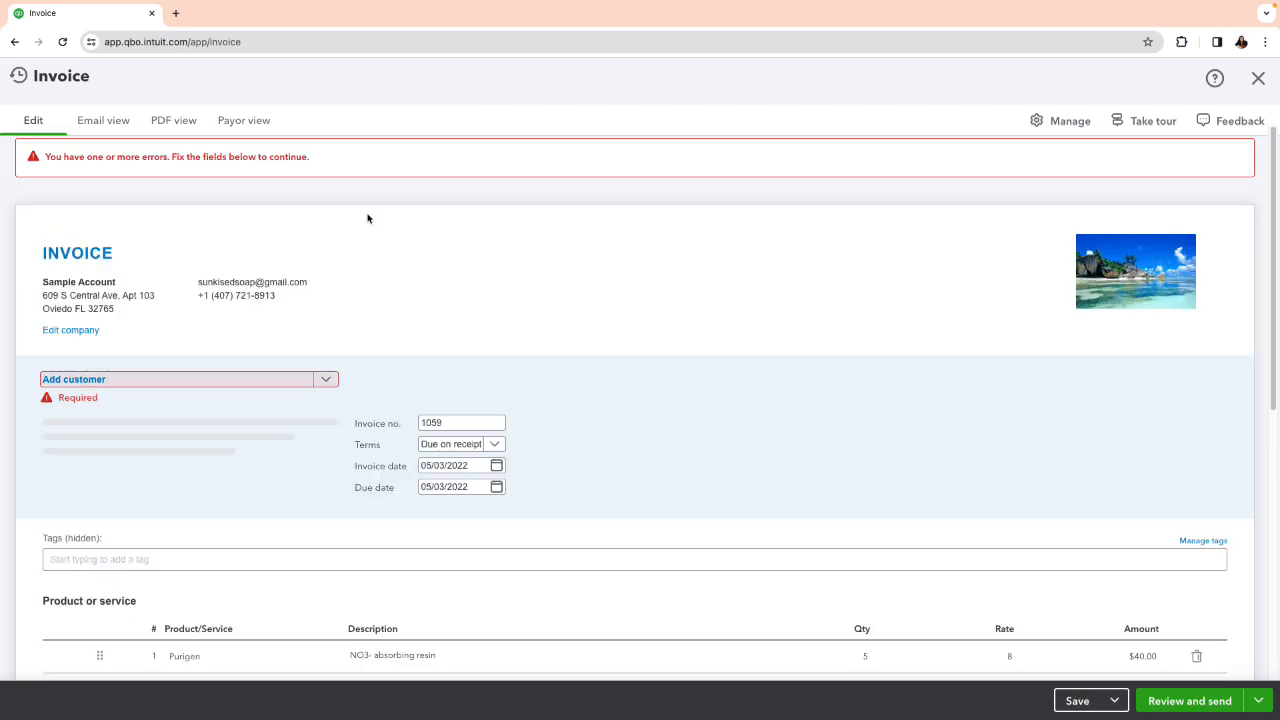
left_click(325, 379)
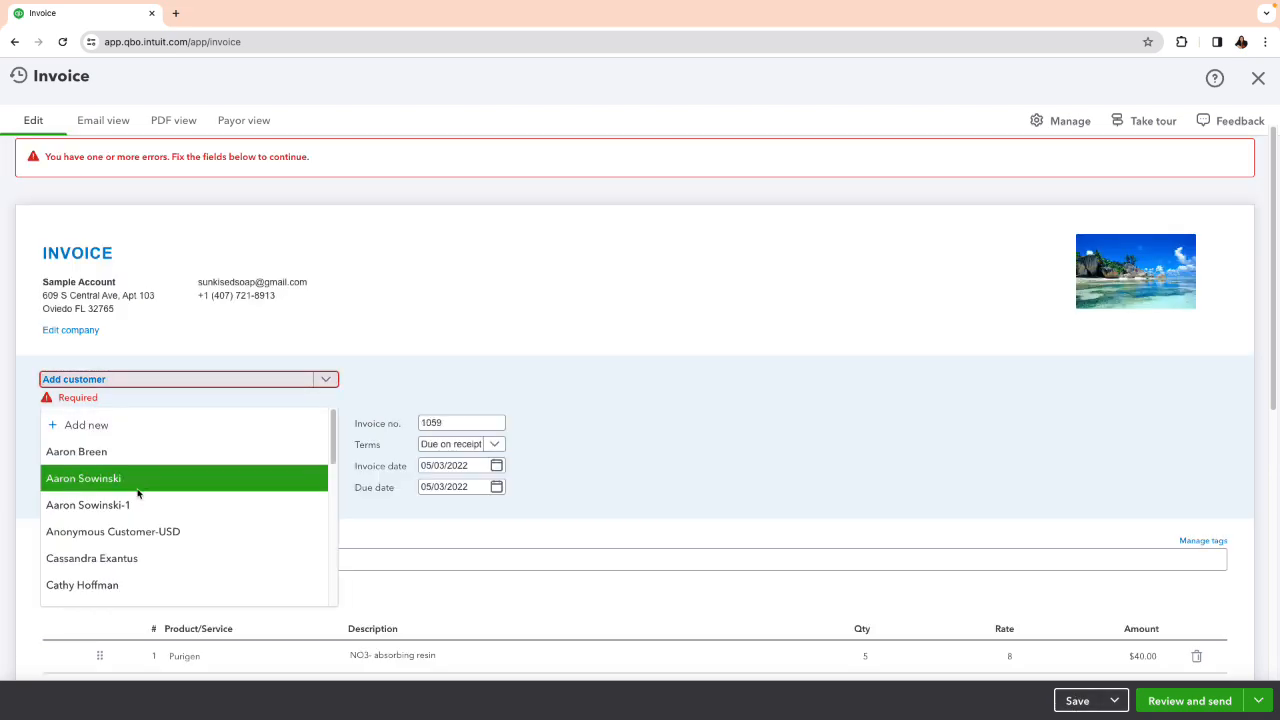
scroll(118, 510, "down", 3)
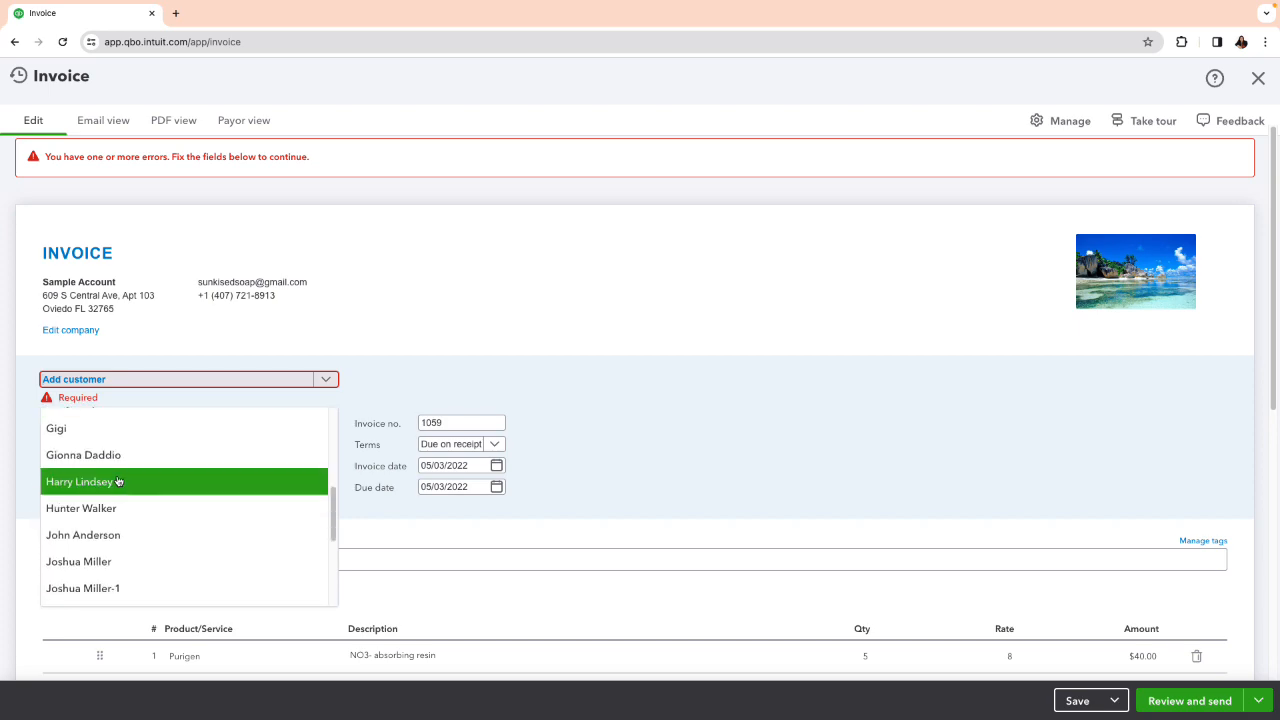
scroll(123, 484, "up", 2)
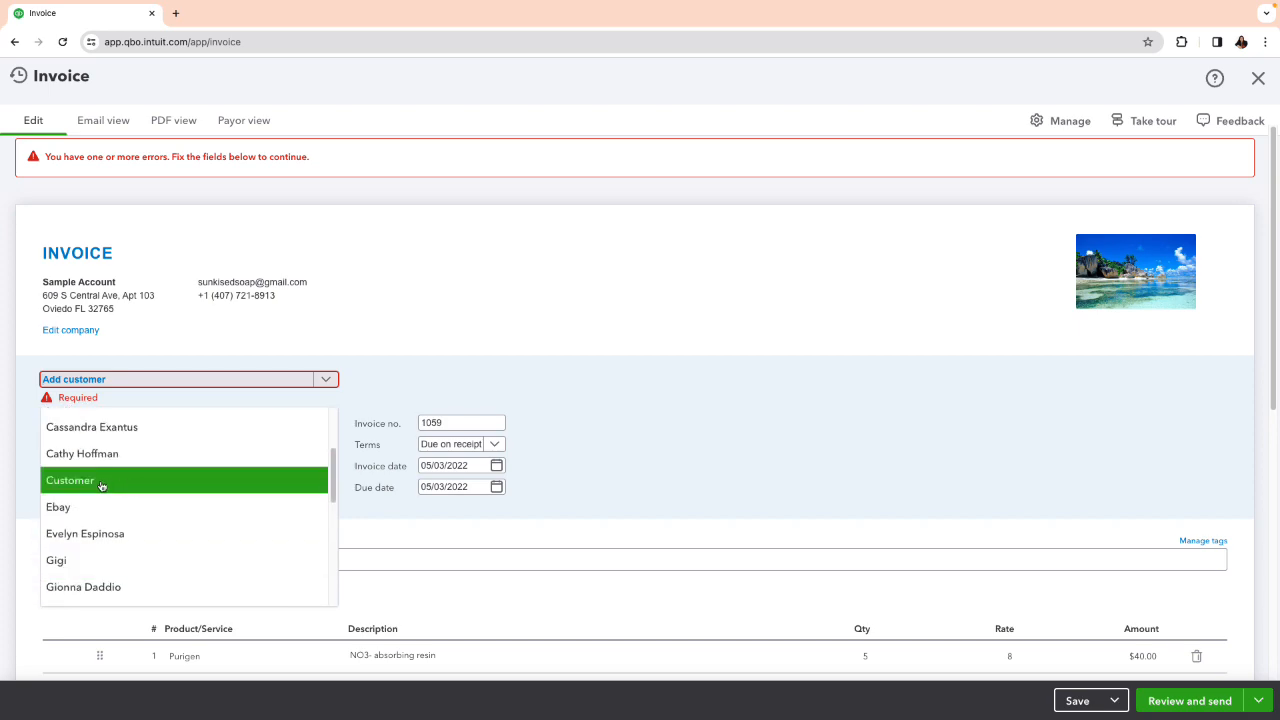
left_click(124, 481)
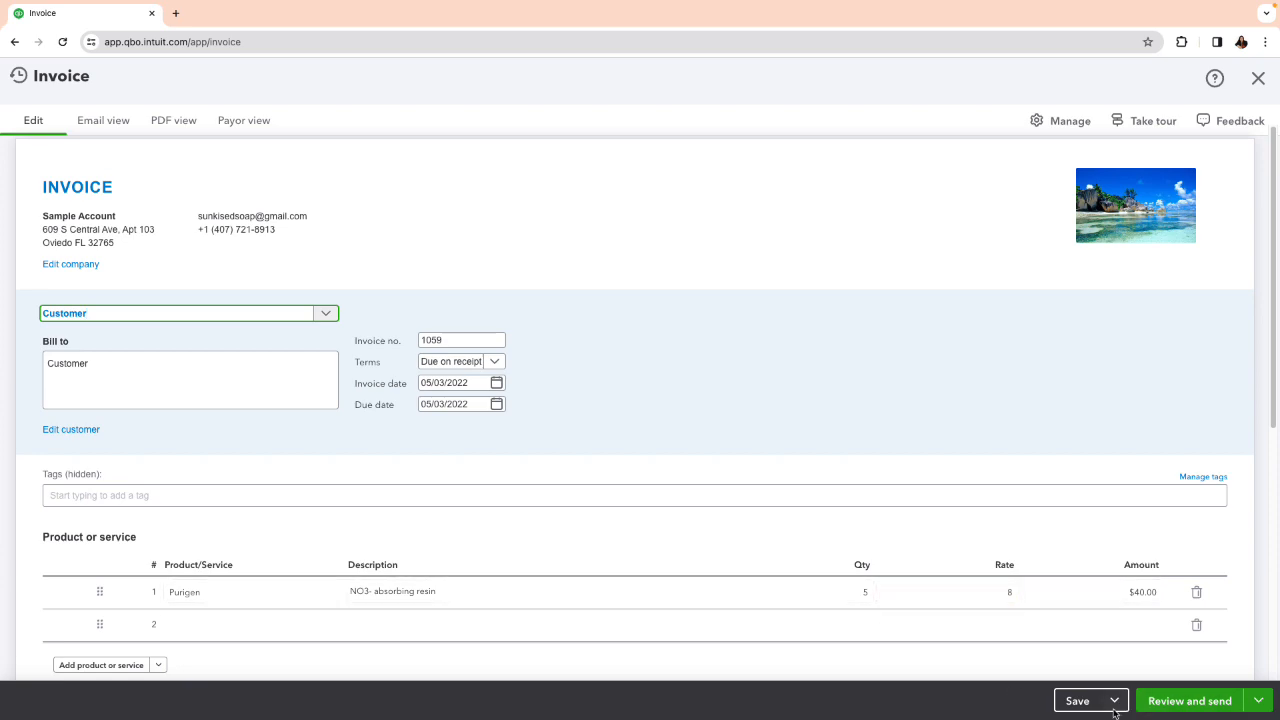
left_click(1077, 701)
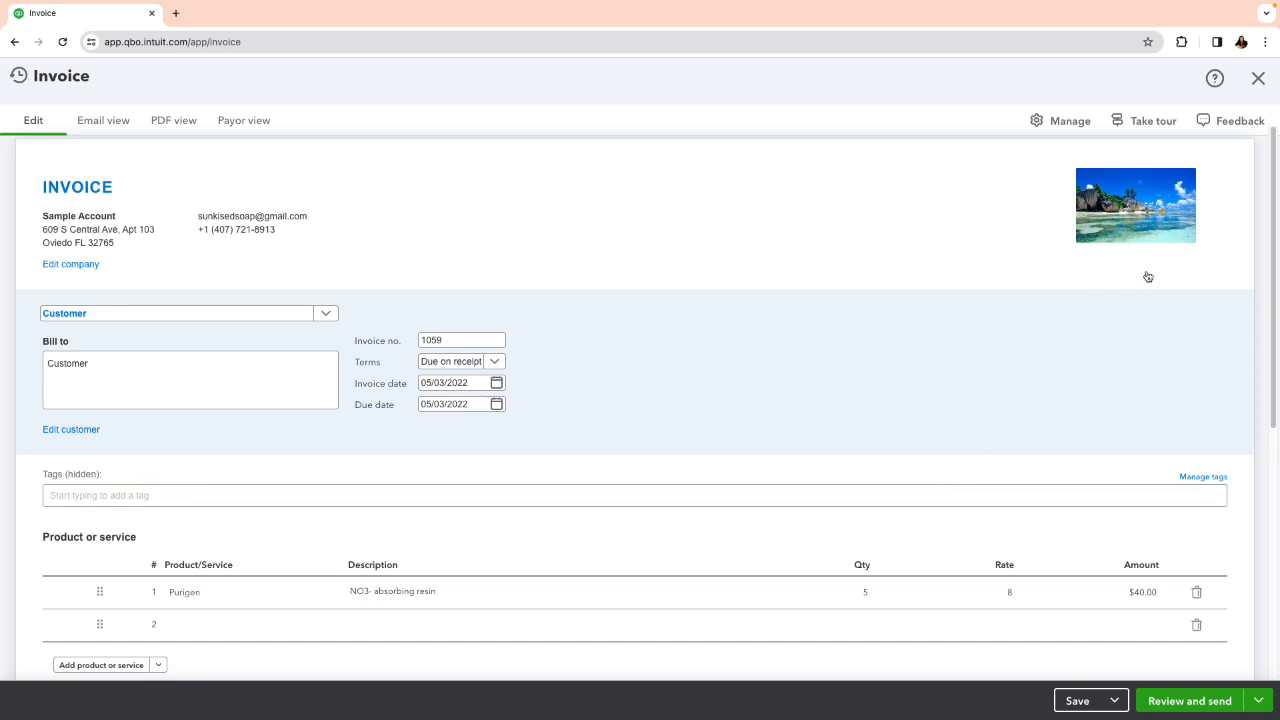
Review the saved invoice, preview it as the payor sees it, and open a payment receipt for it
scroll(1083, 560, "down", 1)
scroll(1083, 560, "down", 5)
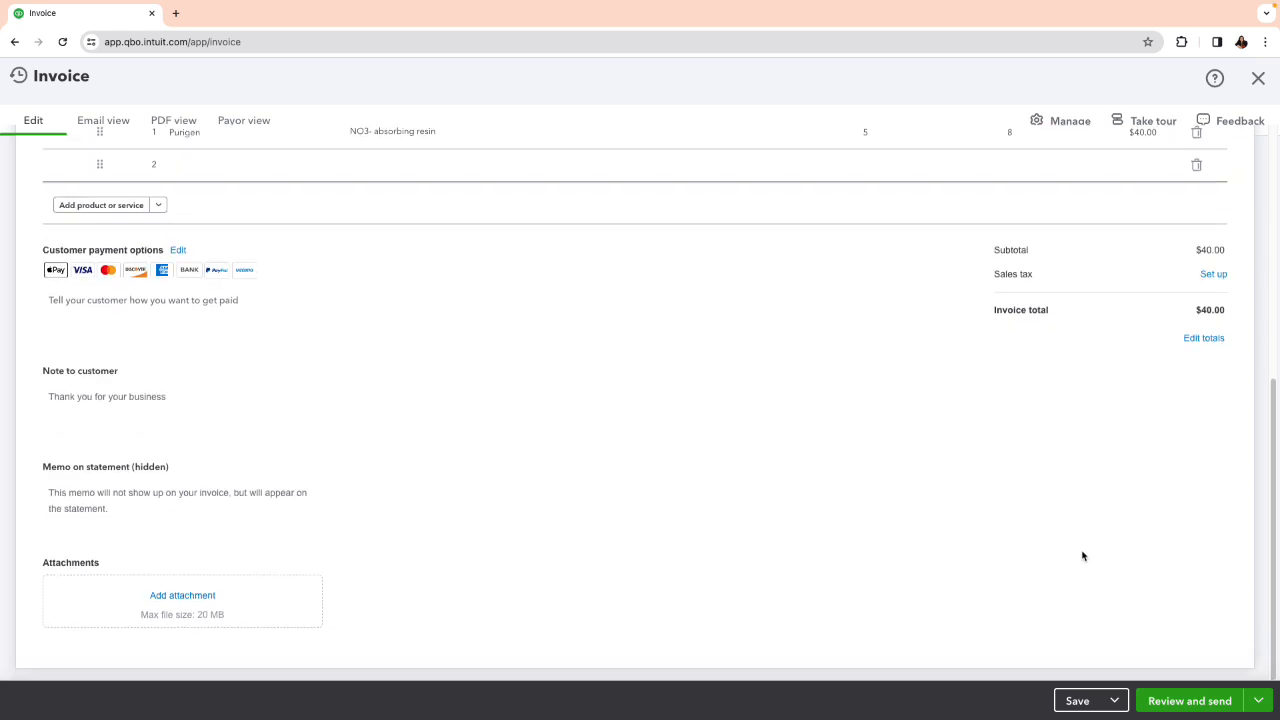
scroll(1083, 556, "up", 5)
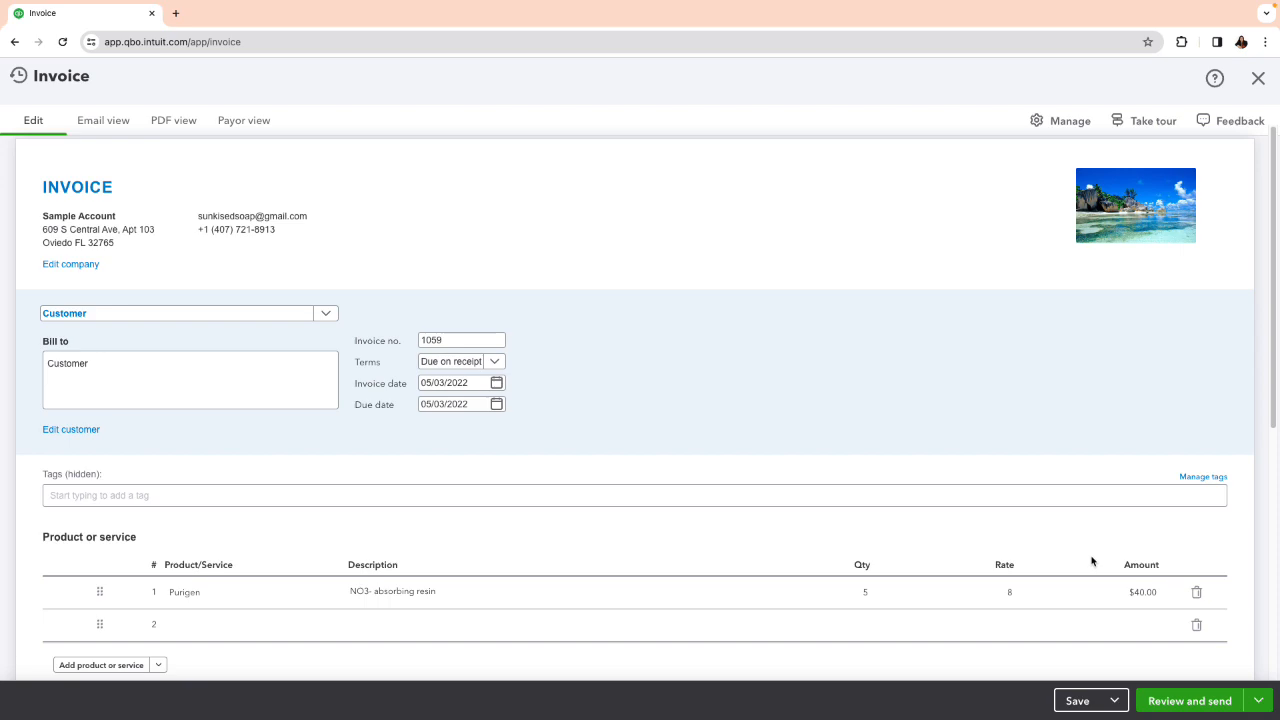
left_click(227, 122)
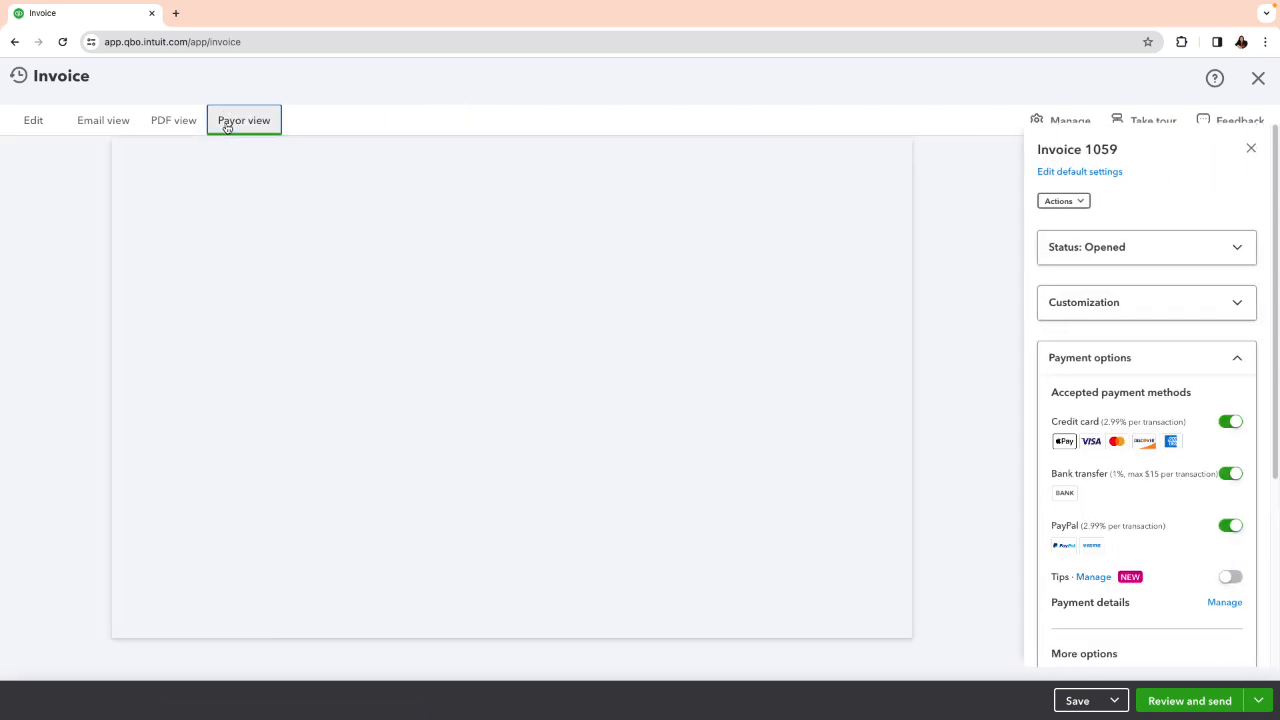
left_click(1078, 204)
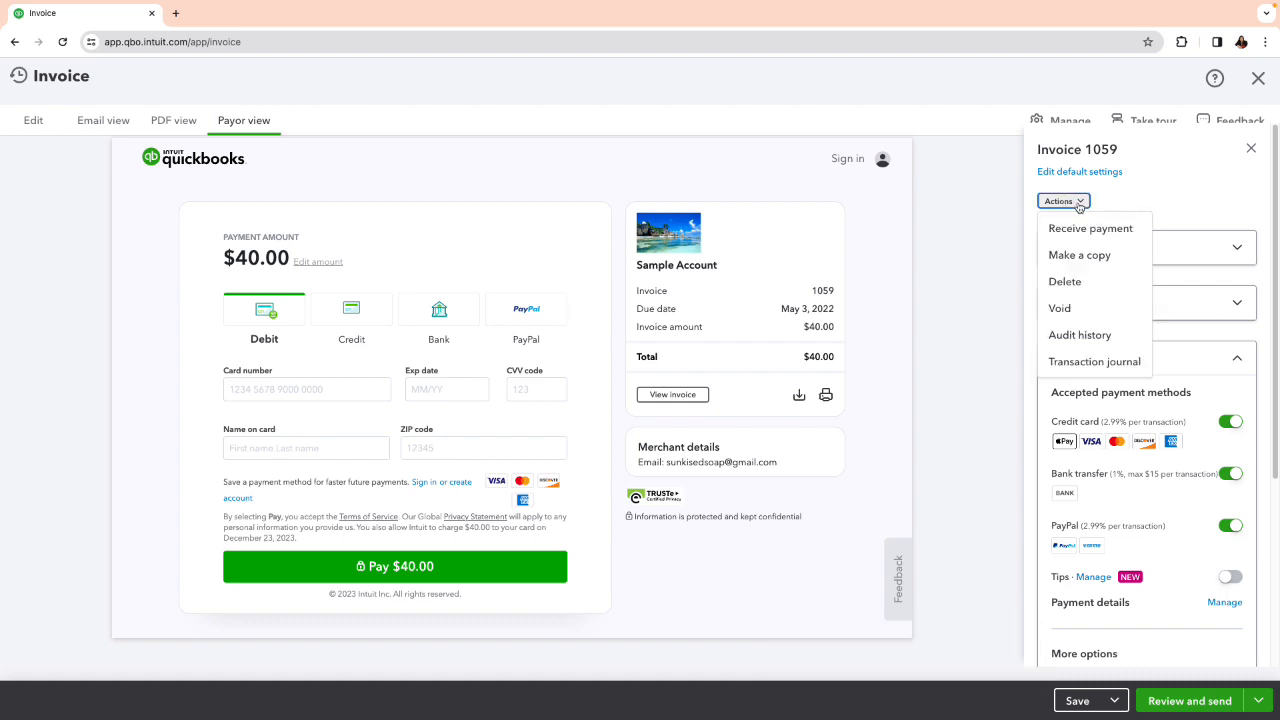
left_click(1080, 229)
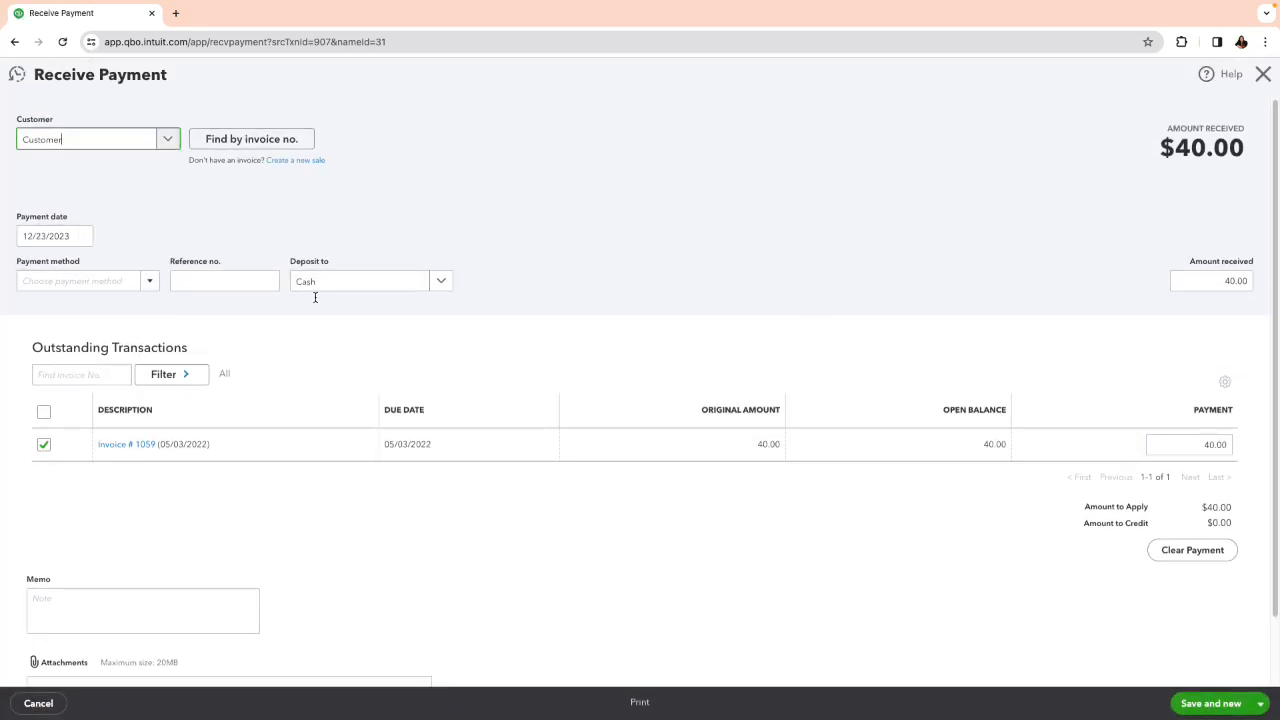
Set the received payment's deposit account to Payments to deposit
left_click(437, 285)
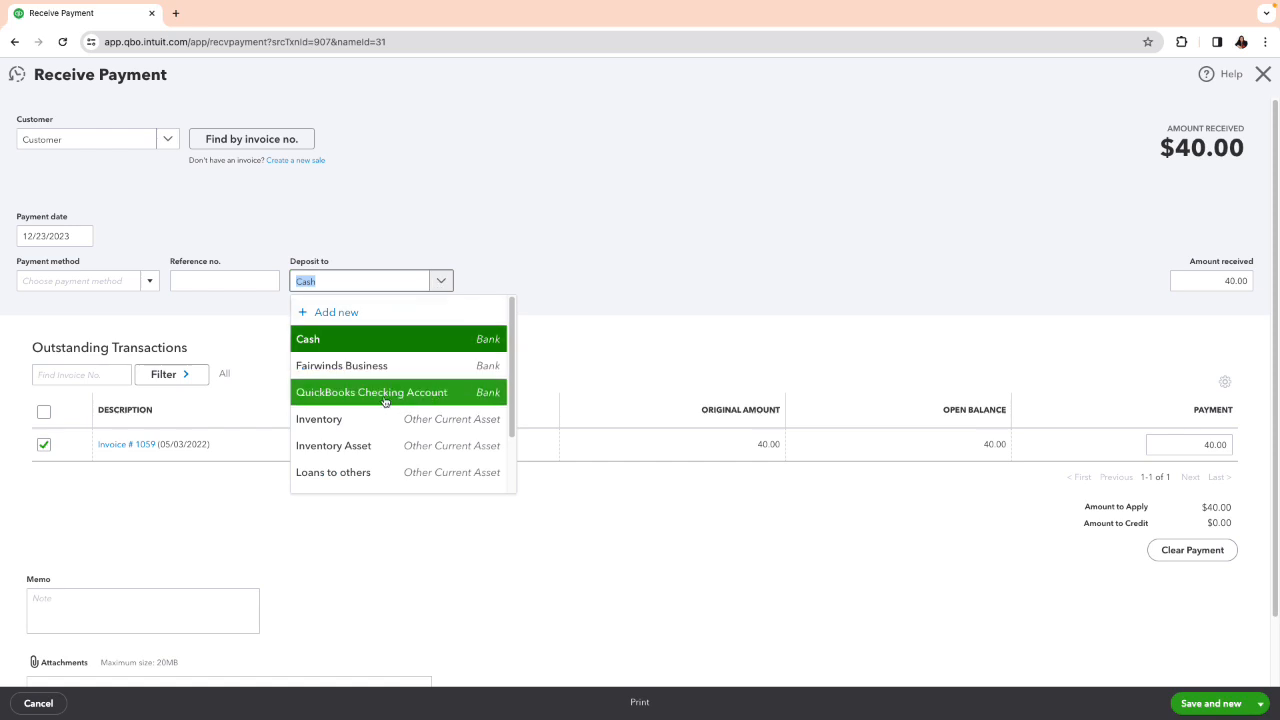
scroll(372, 405, "down", 3)
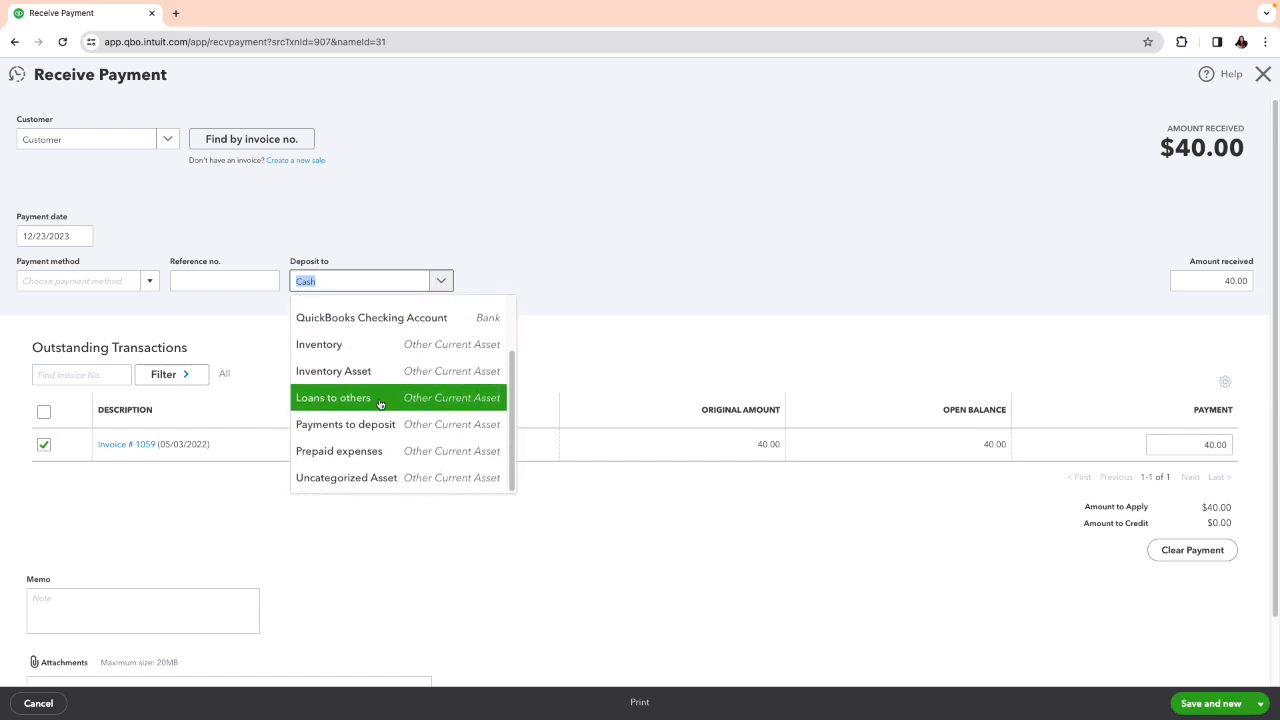
left_click(464, 433)
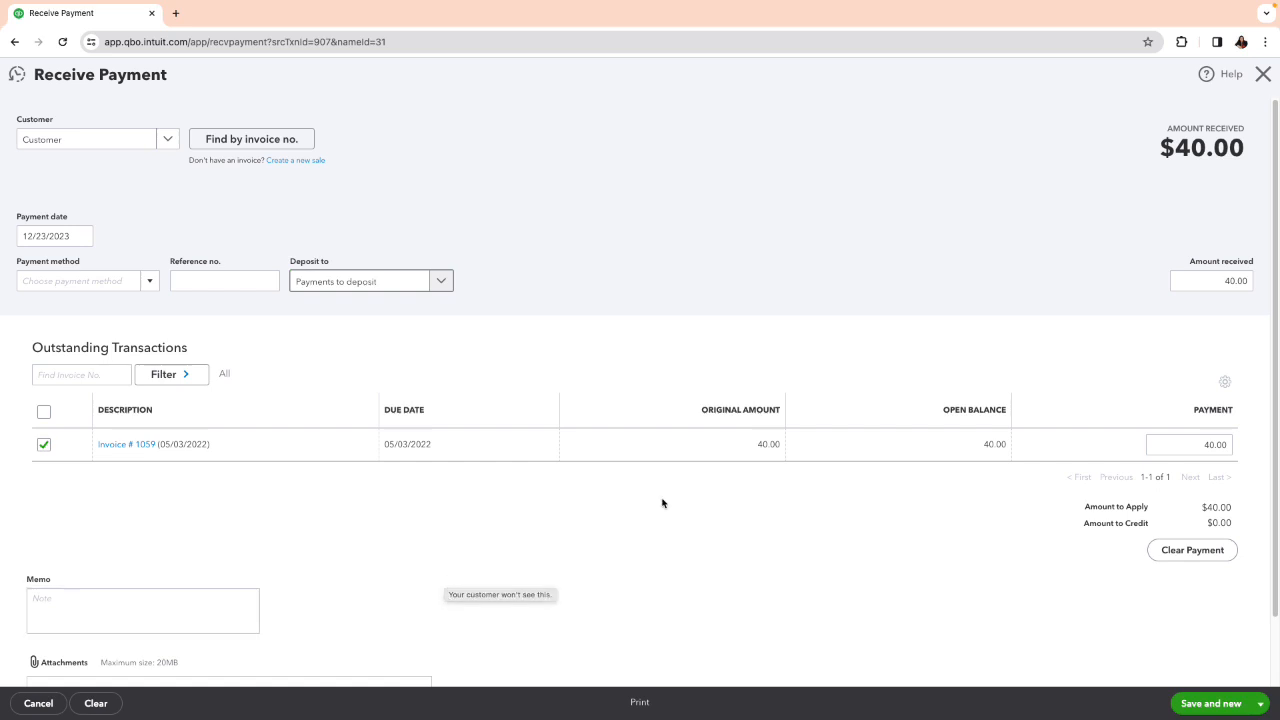
Set the payment date to 12/14/2022, and save and close the received payment
left_click(85, 243)
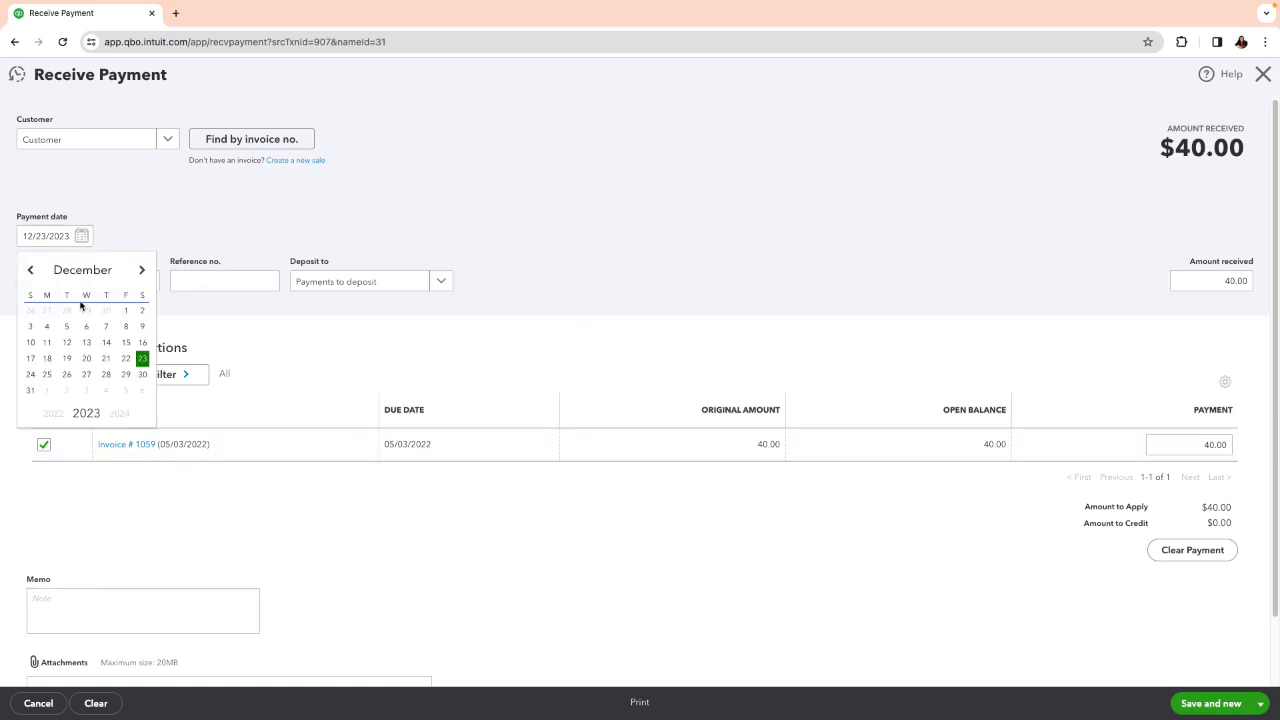
left_click(50, 413)
left_click(88, 343)
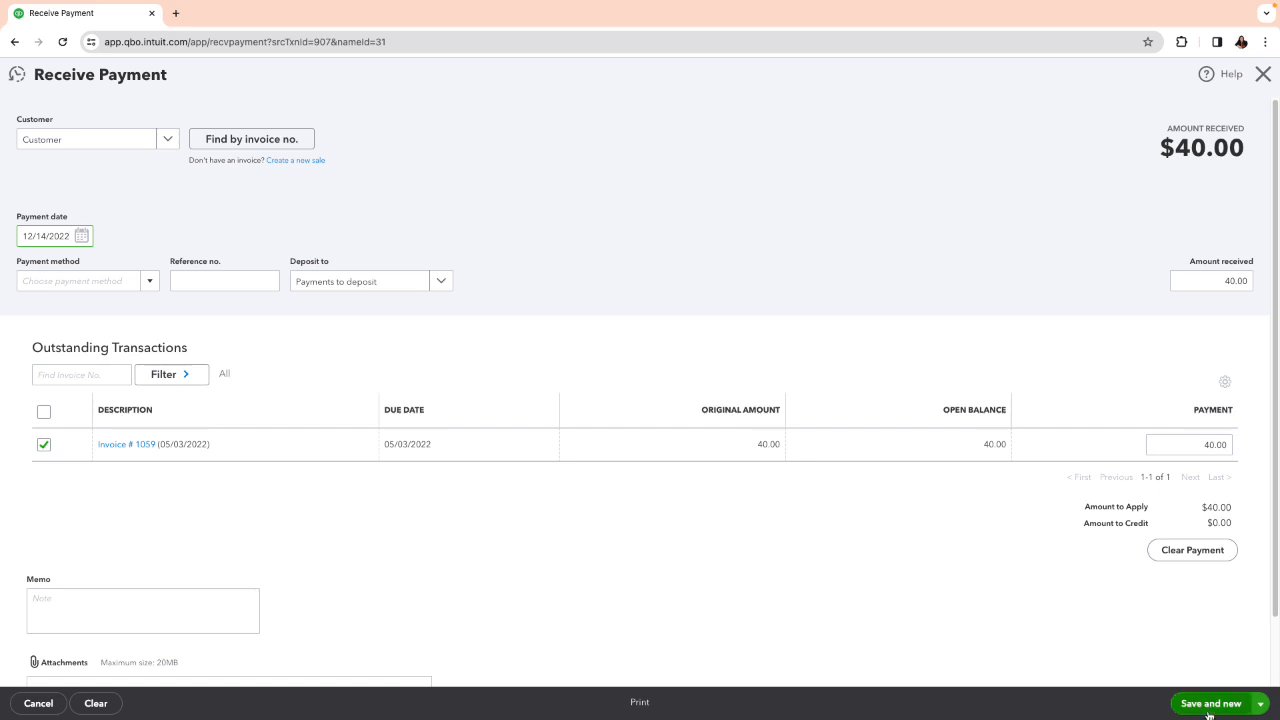
left_click(1259, 704)
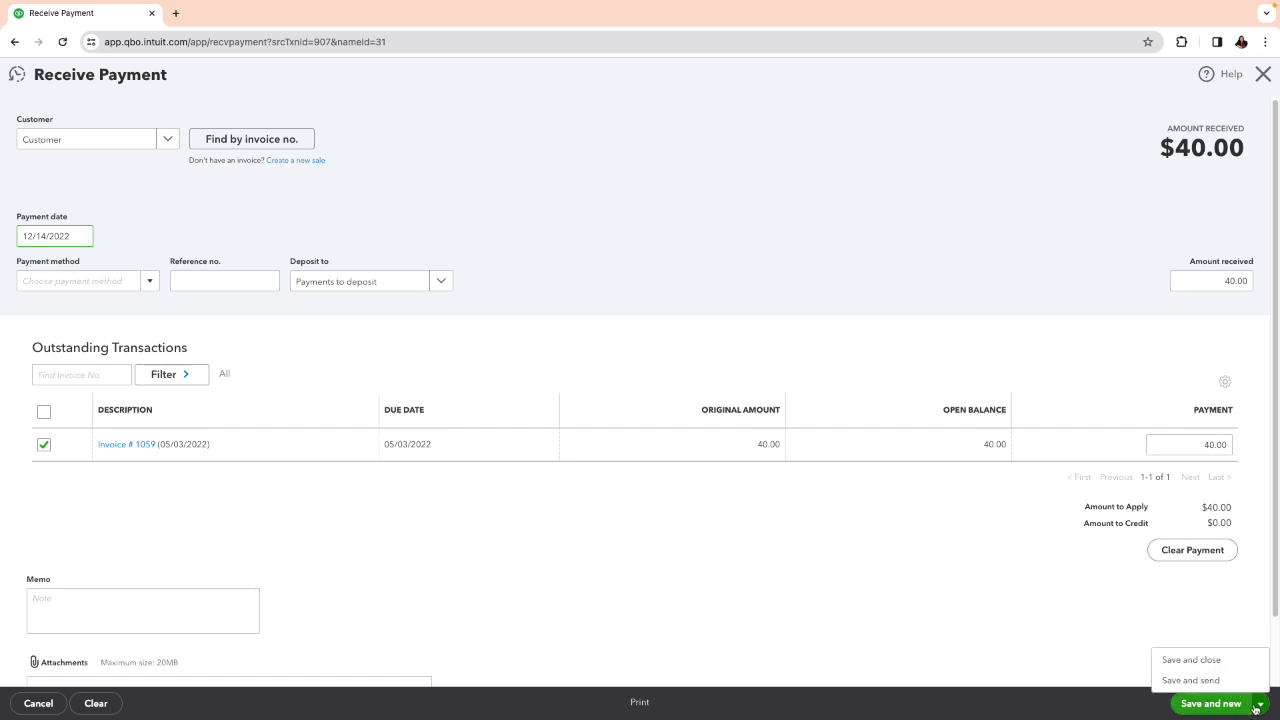
left_click(1210, 659)
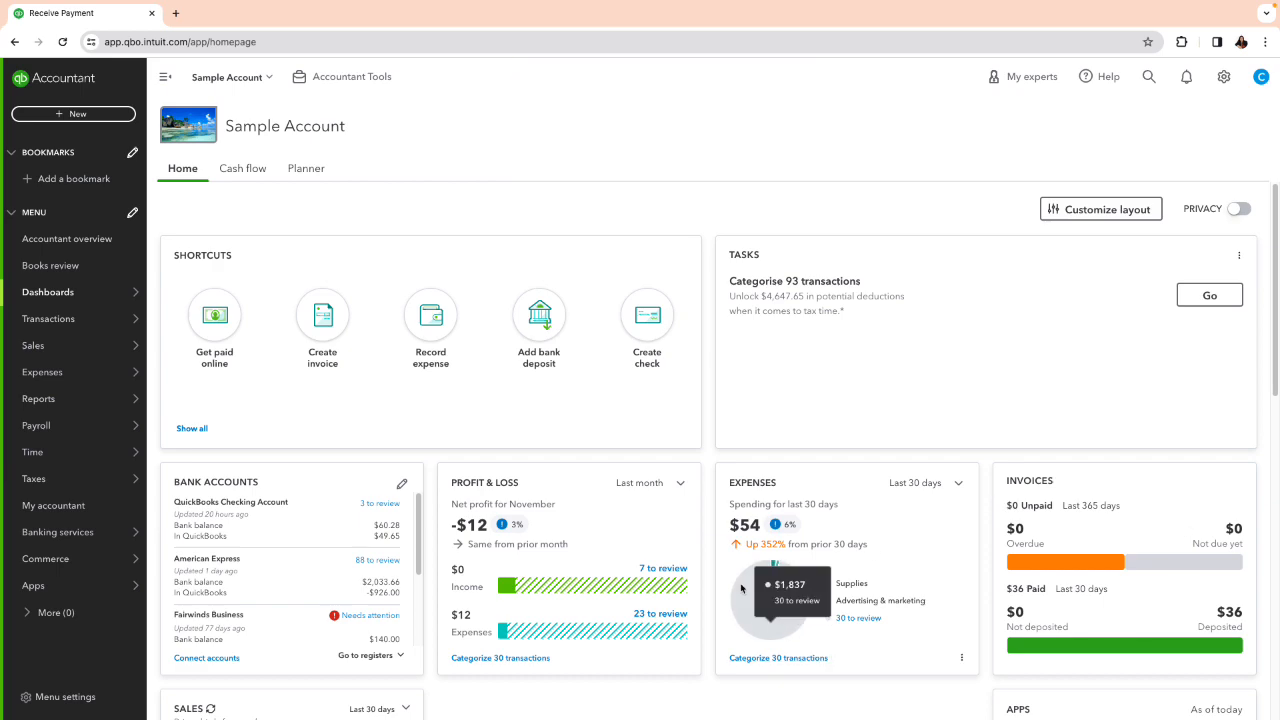
Go to the sales invoices list and start a new invoice
mouse_move(82, 349)
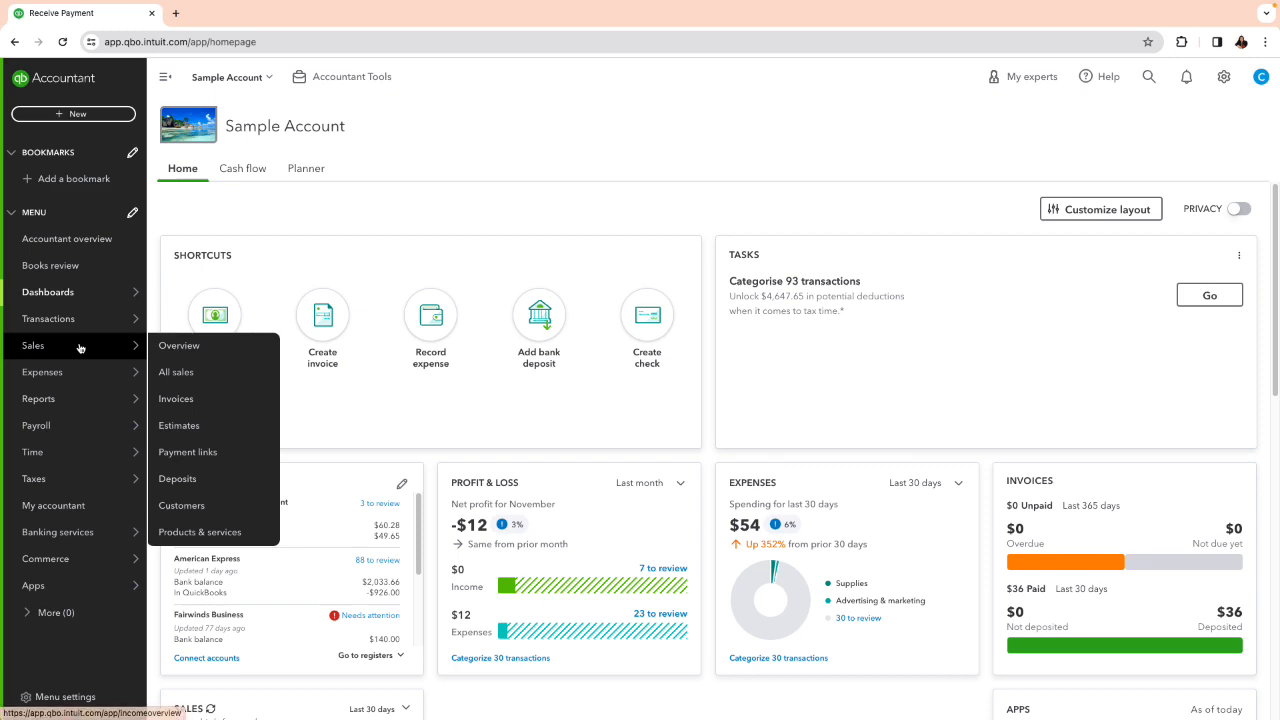
left_click(199, 400)
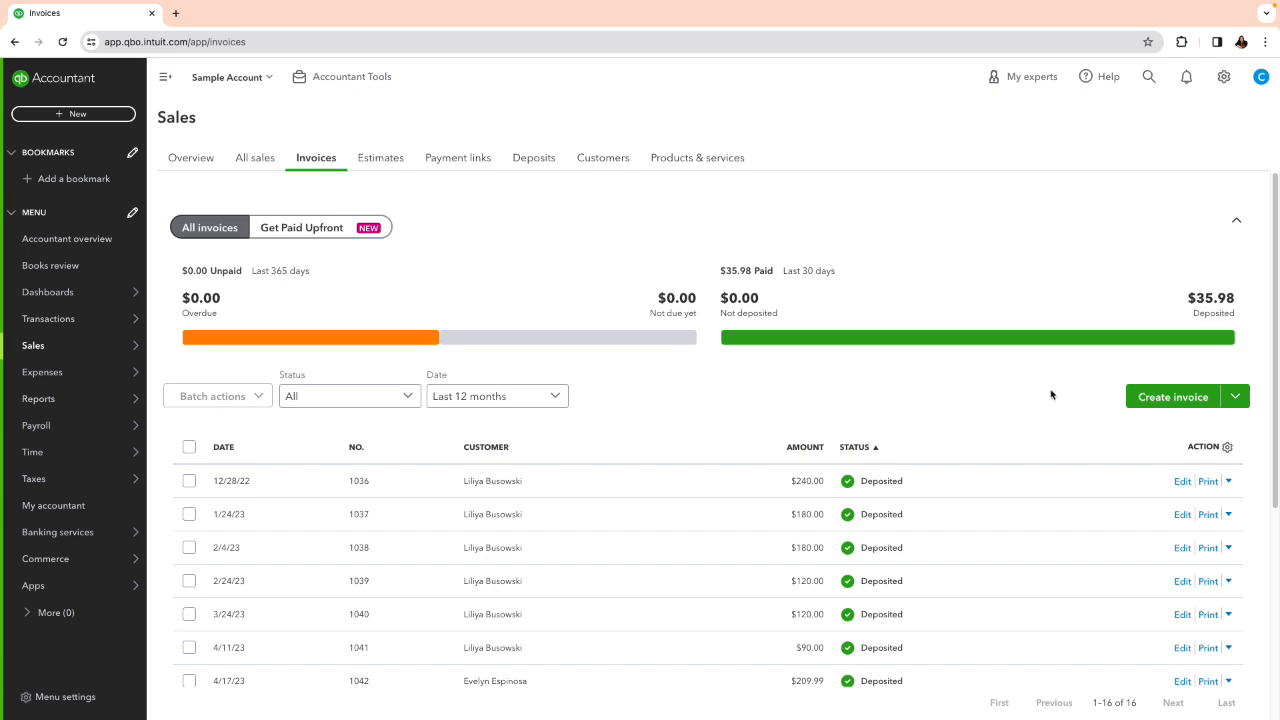
left_click(1140, 397)
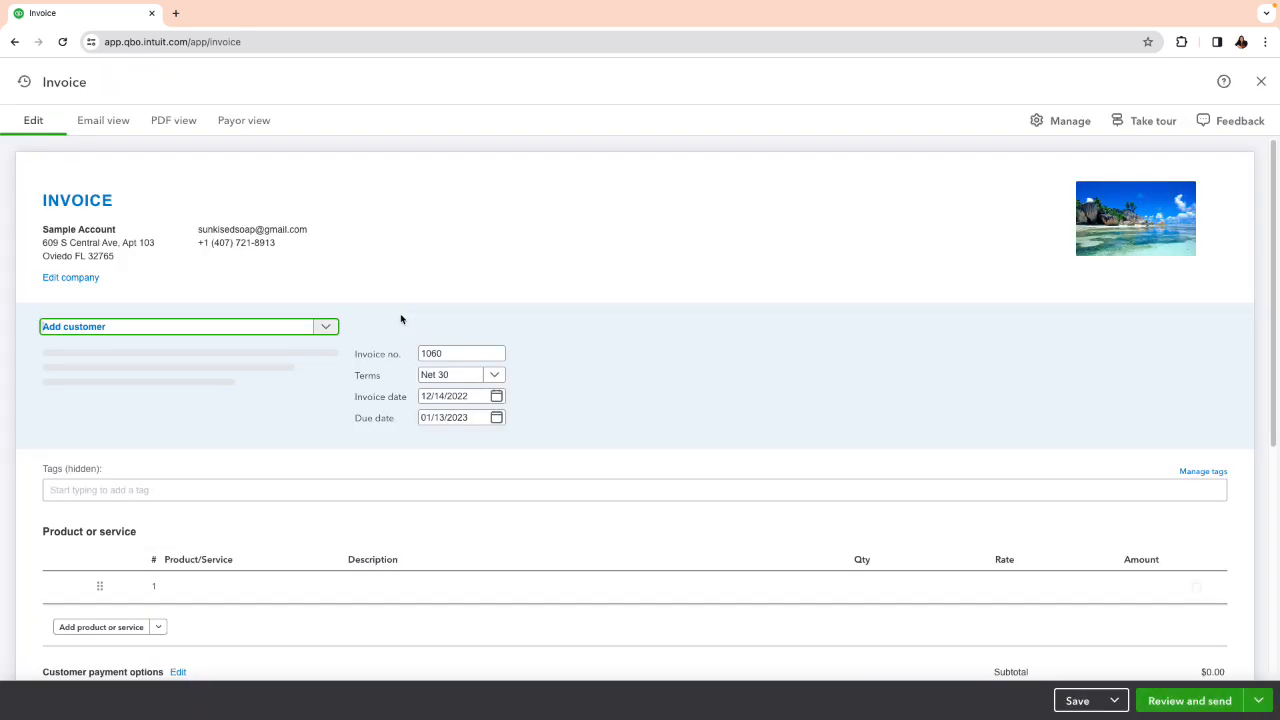
Assign the new invoice to the existing entry named Customer and set its terms to Due on receipt
left_click(229, 330)
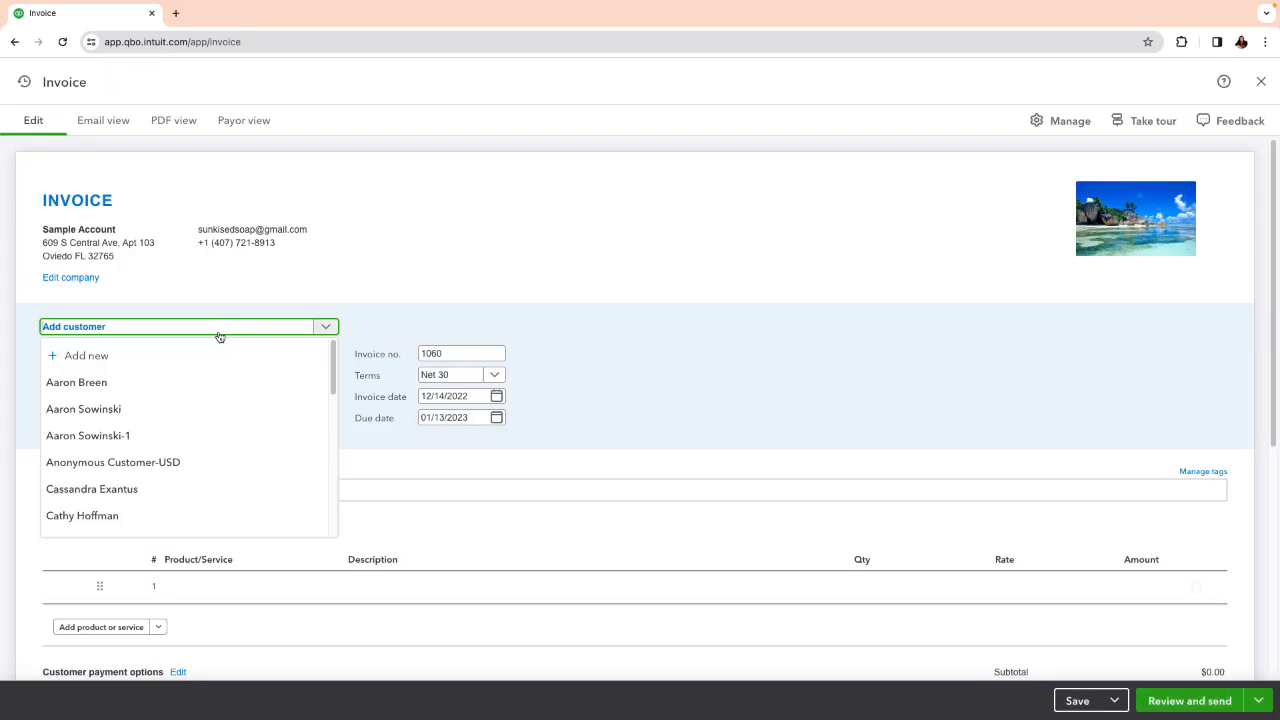
scroll(177, 495, "down", 3)
scroll(175, 492, "up", 3)
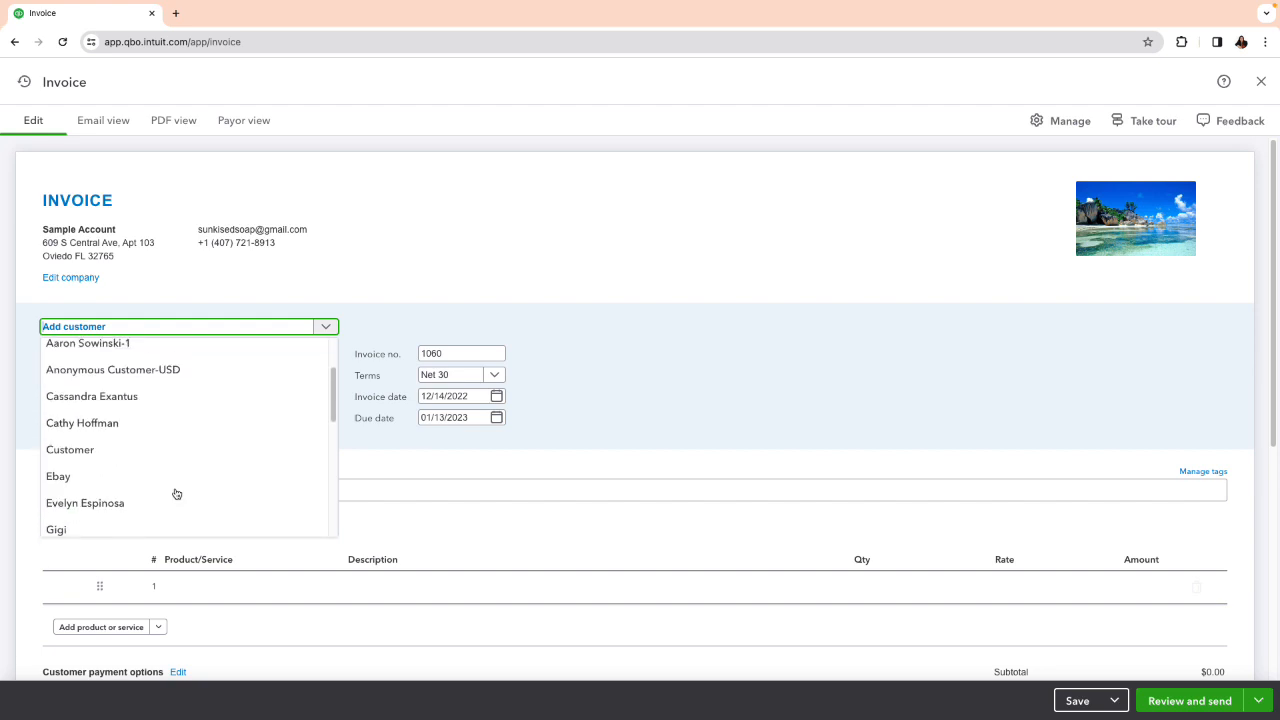
left_click(158, 463)
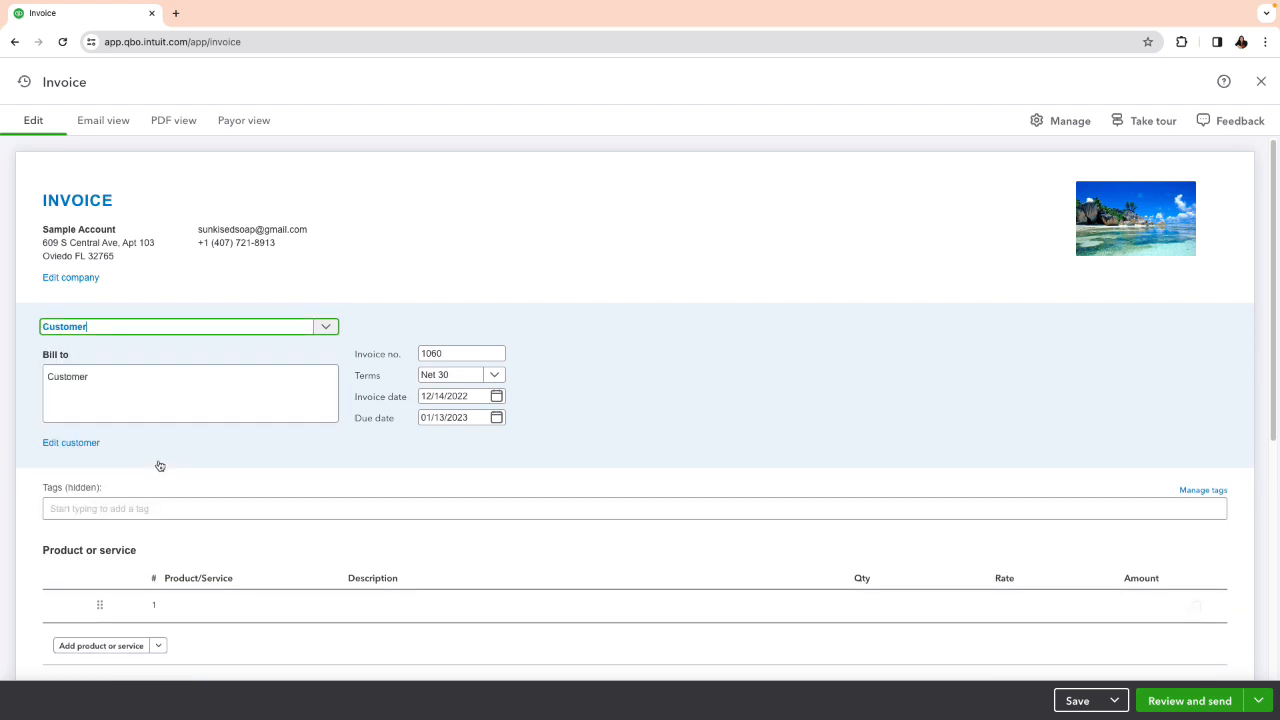
left_click(495, 374)
left_click(443, 408)
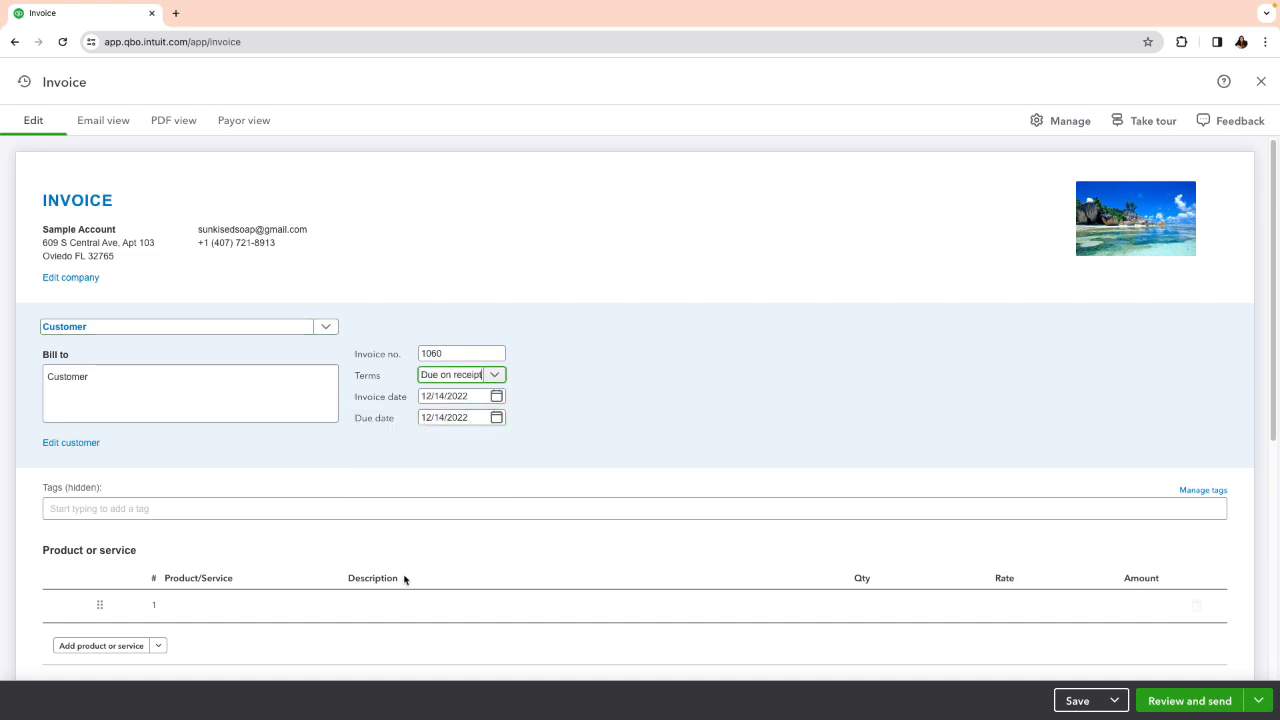
Add product SP-10 on the invoice's first line with a quantity of 10
left_click(403, 612)
scroll(255, 545, "down", 2)
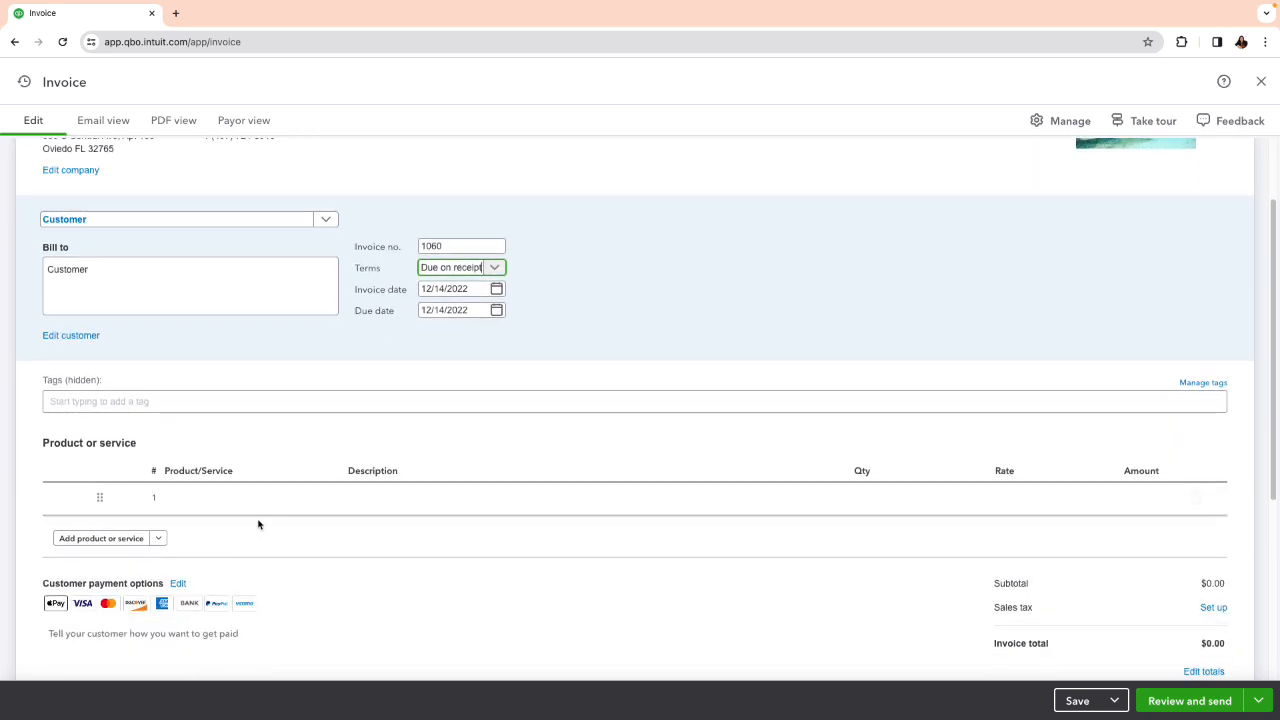
left_click(331, 499)
scroll(306, 590, "down", 1)
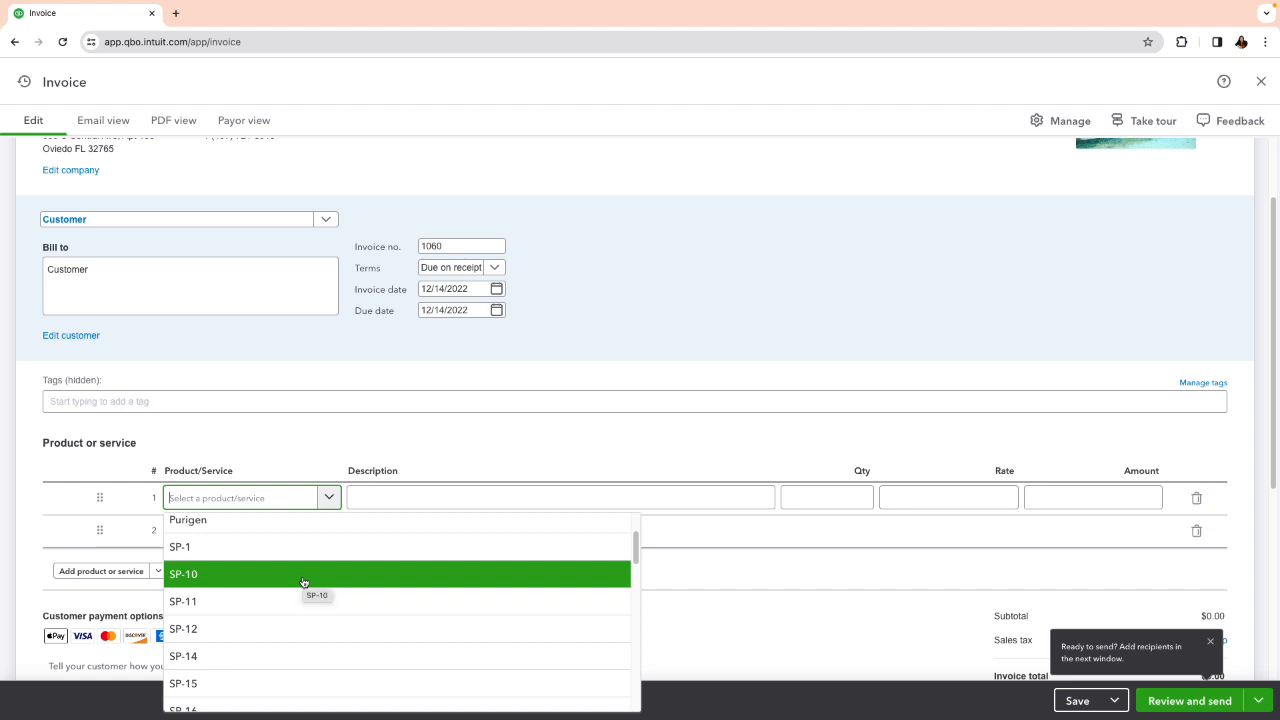
left_click(303, 574)
left_click(827, 500)
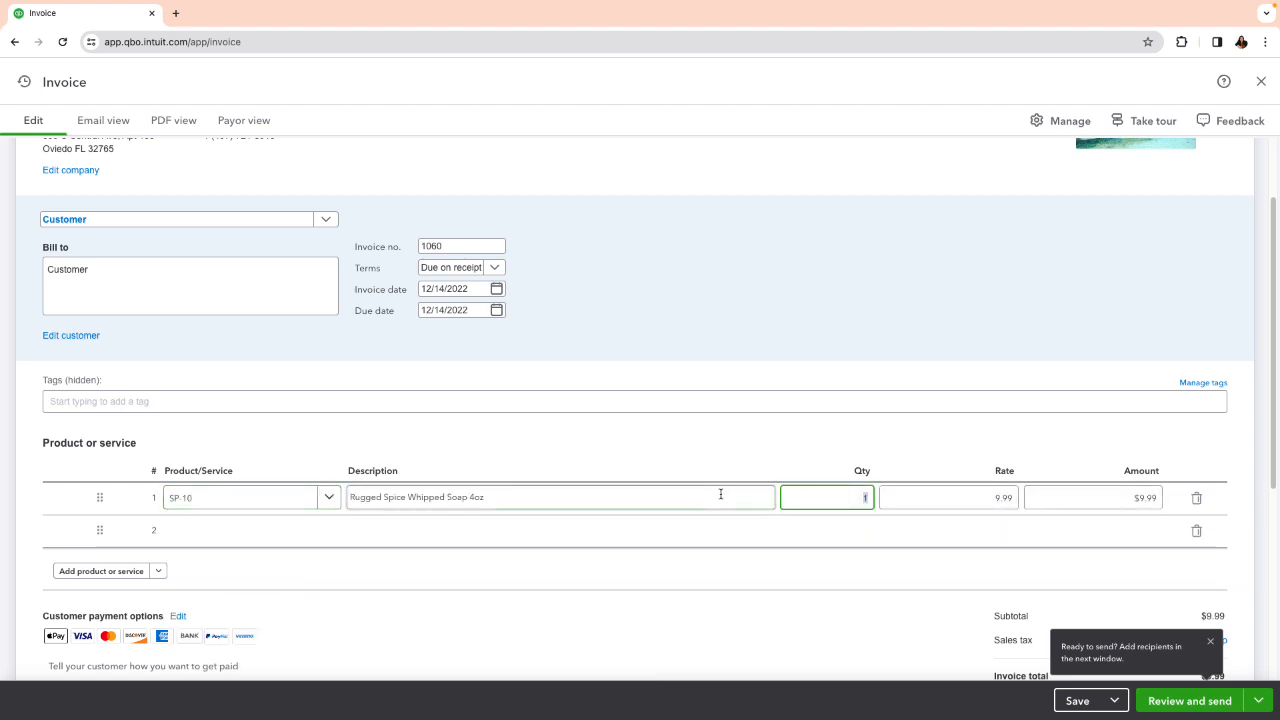
type("10")
left_click(1211, 642)
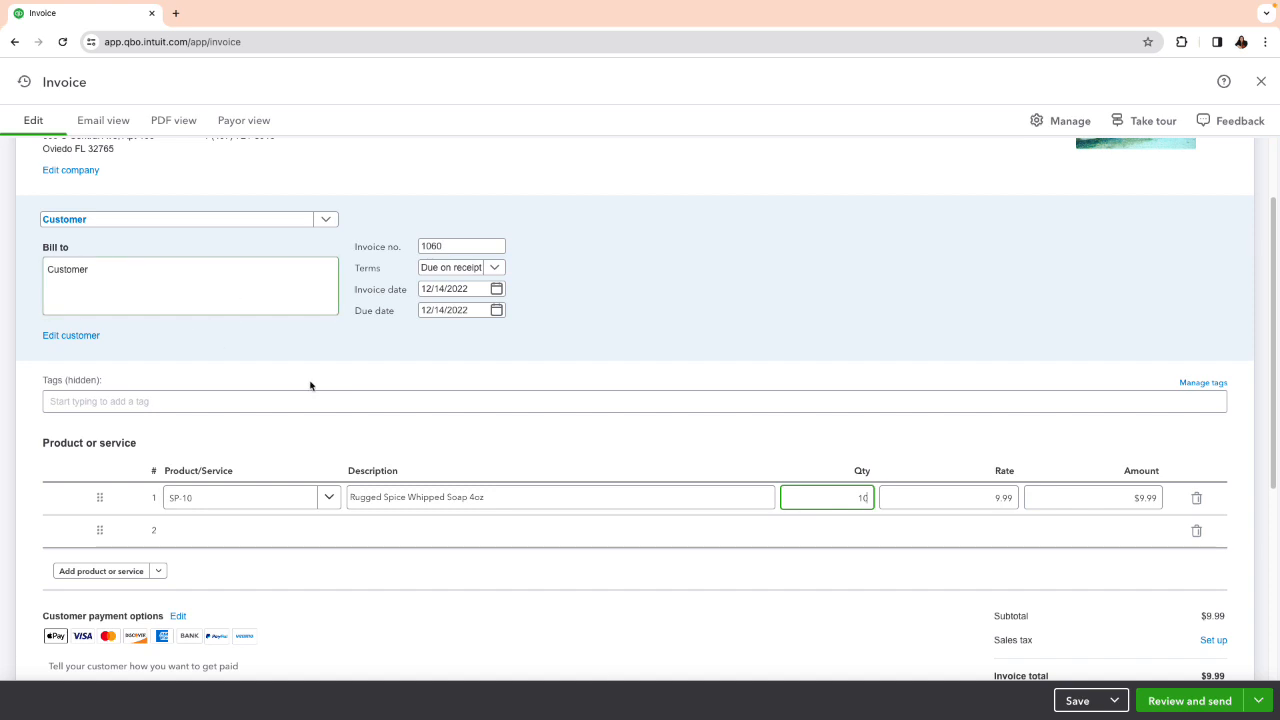
left_click(554, 634)
scroll(517, 606, "down", 1)
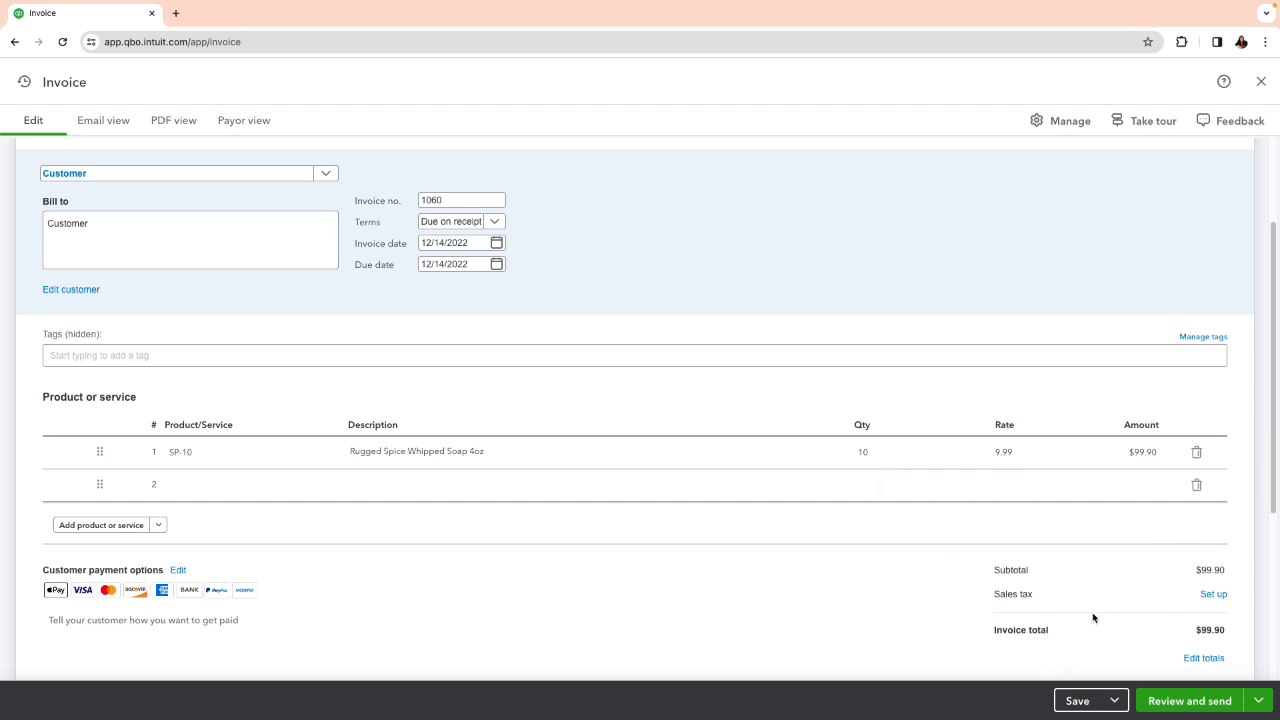
Check the sales tax setup information, close it without setting anything up, and review the invoice details
left_click(1220, 598)
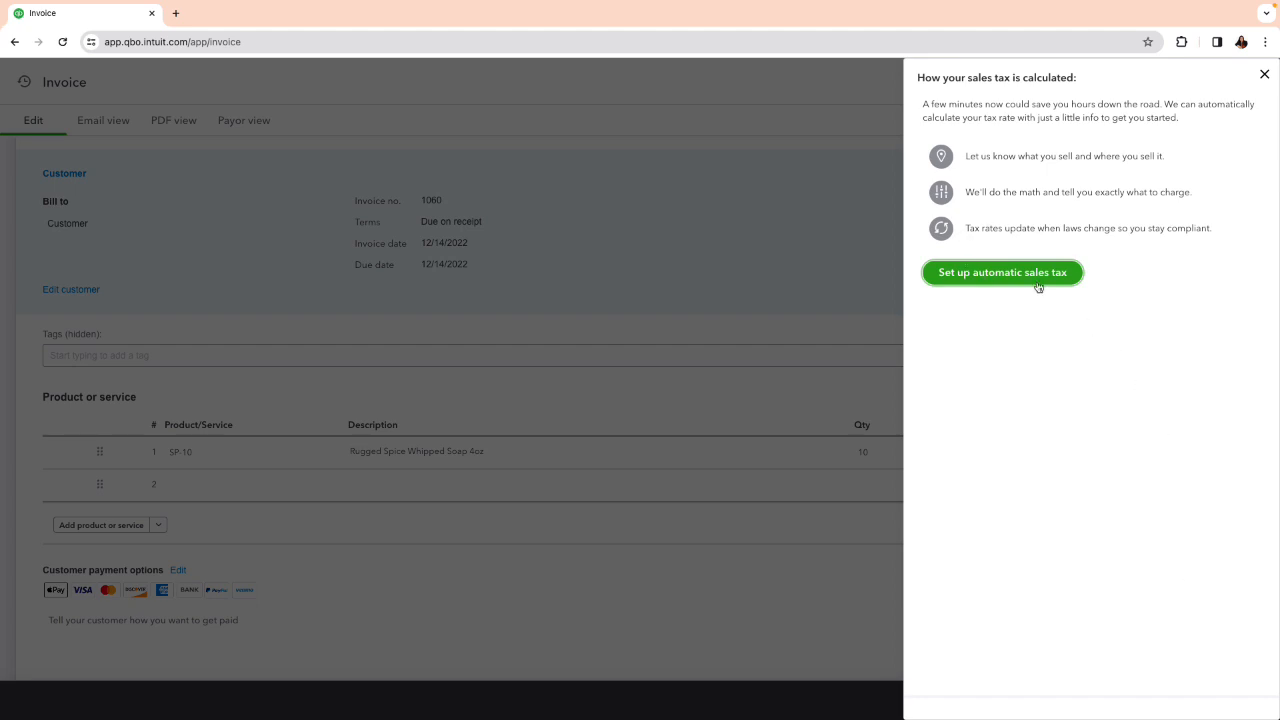
left_click(1265, 76)
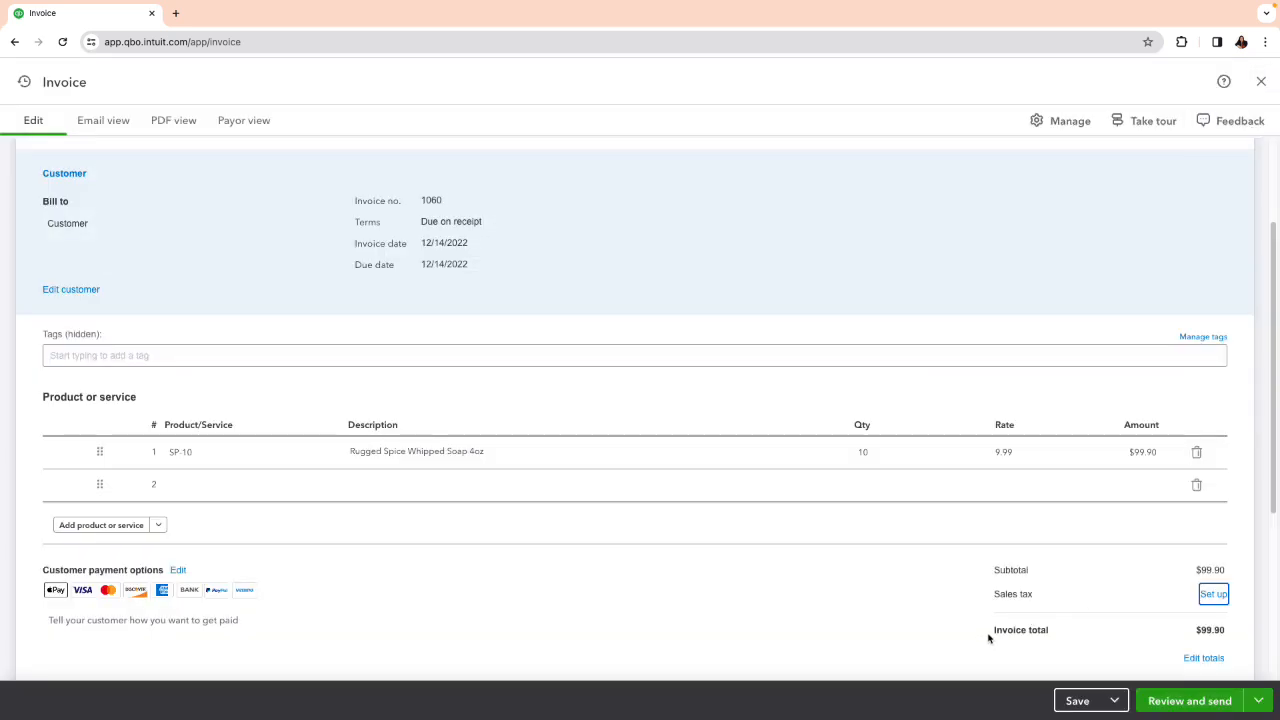
scroll(985, 635, "down", 1)
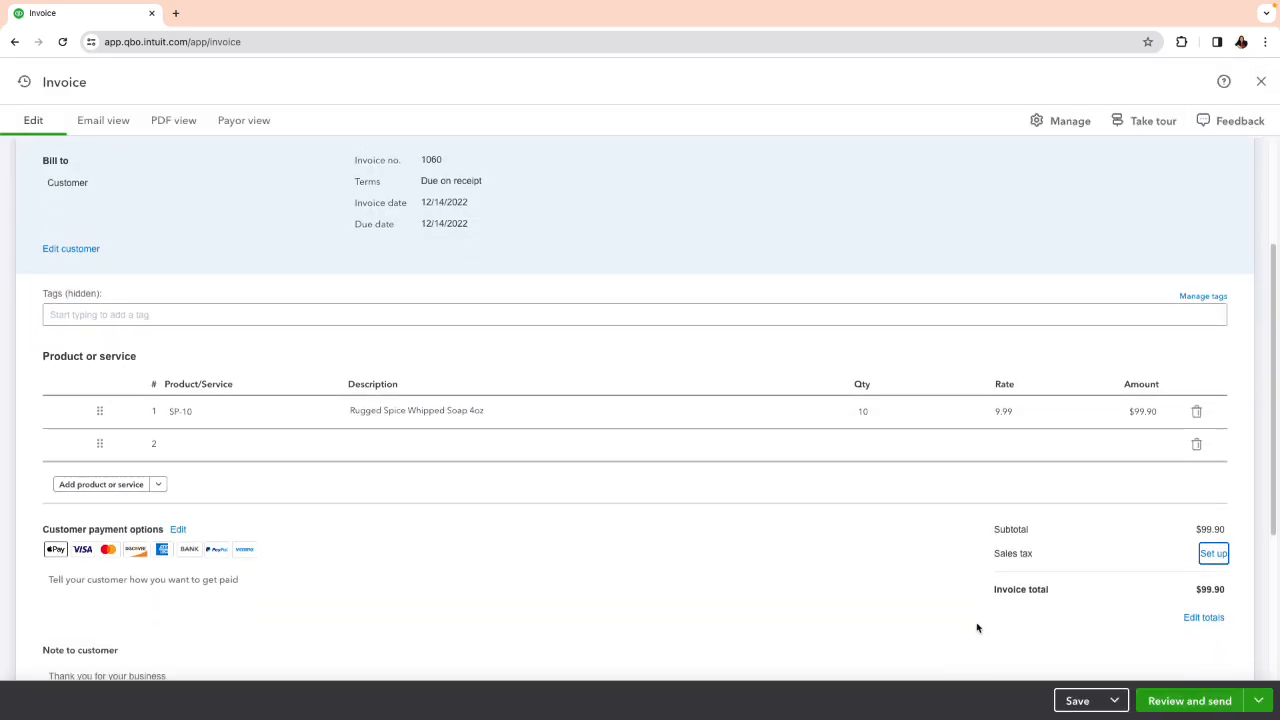
scroll(980, 627, "up", 3)
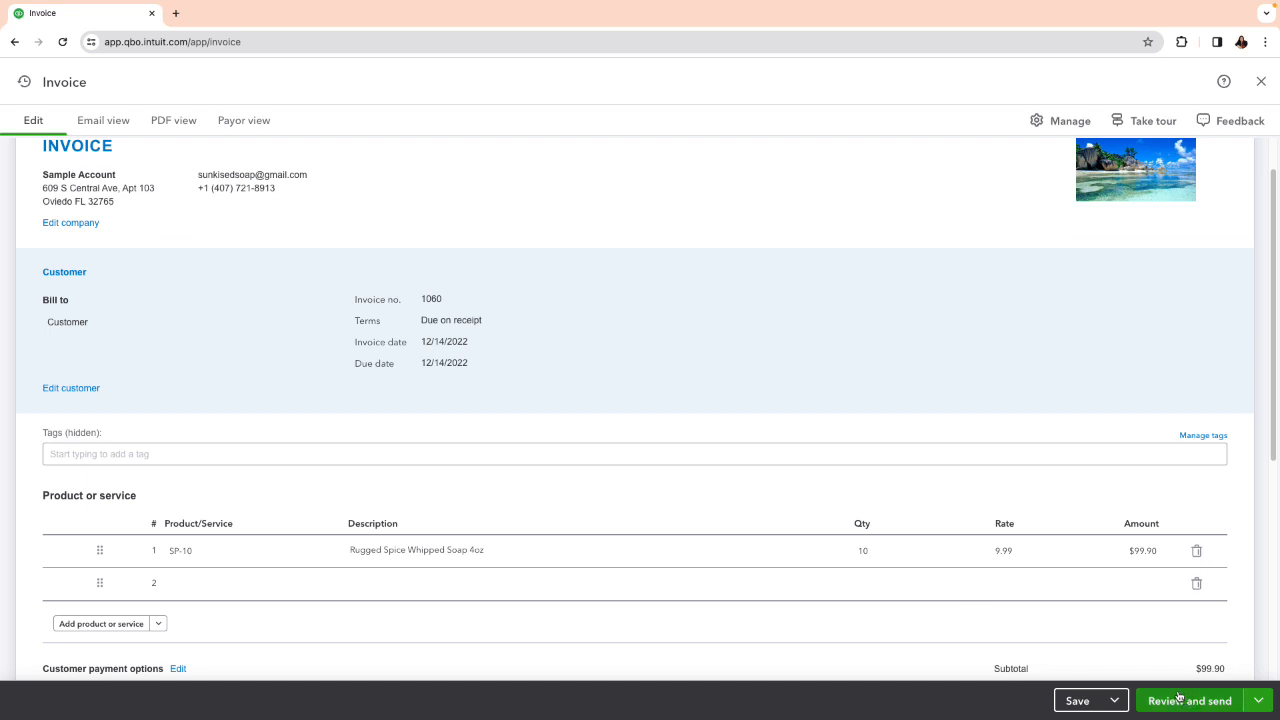
left_click(804, 549)
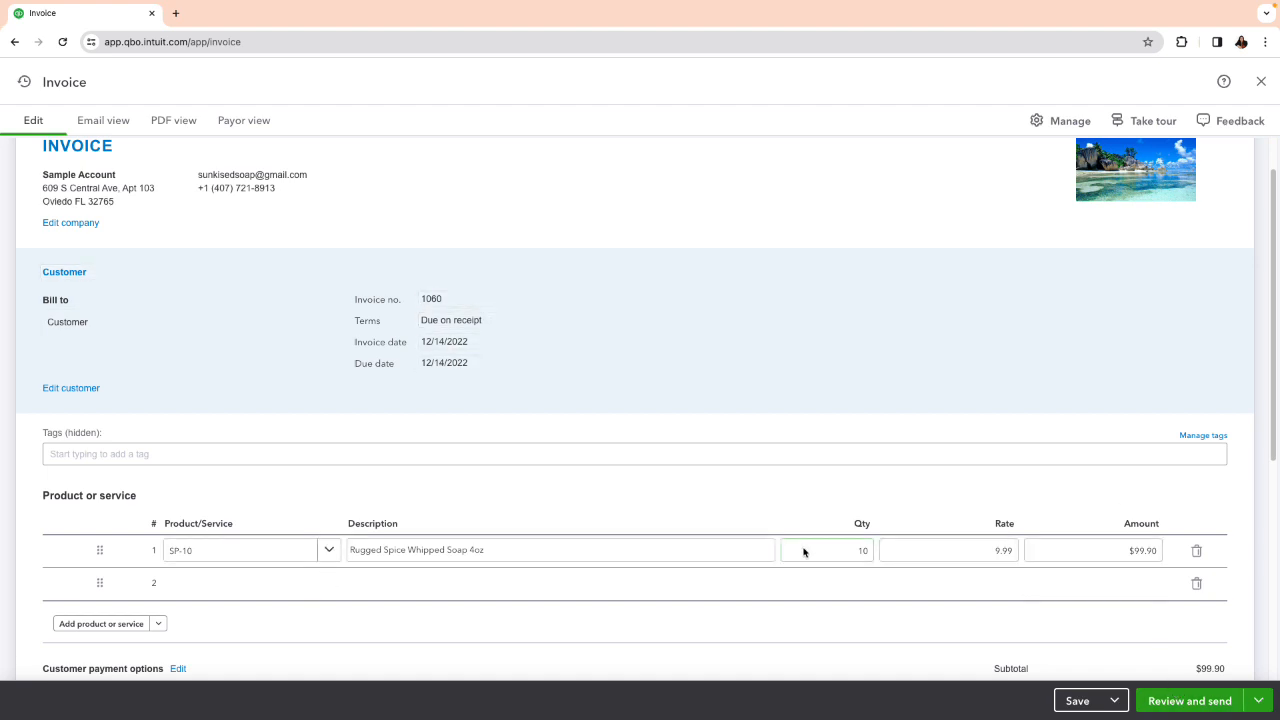
scroll(813, 539, "up", 1)
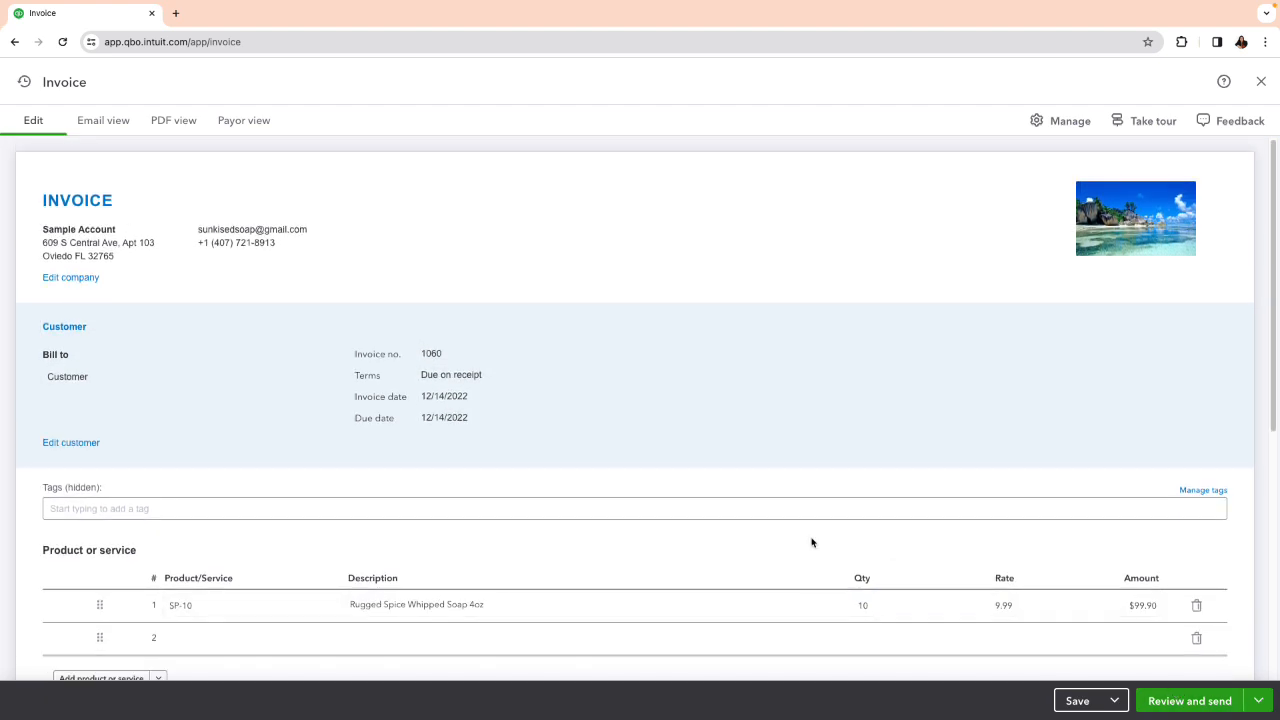
scroll(813, 539, "down", 2)
scroll(813, 539, "up", 4)
left_click(1248, 705)
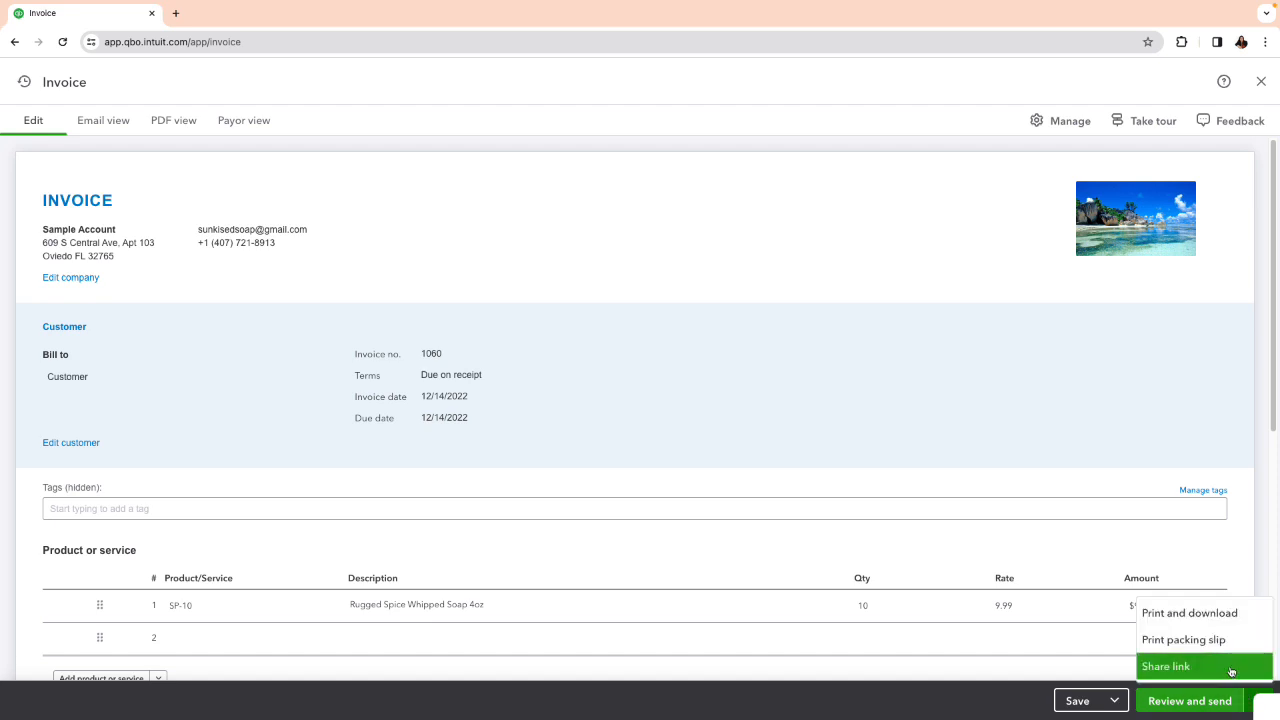
left_click(1254, 700)
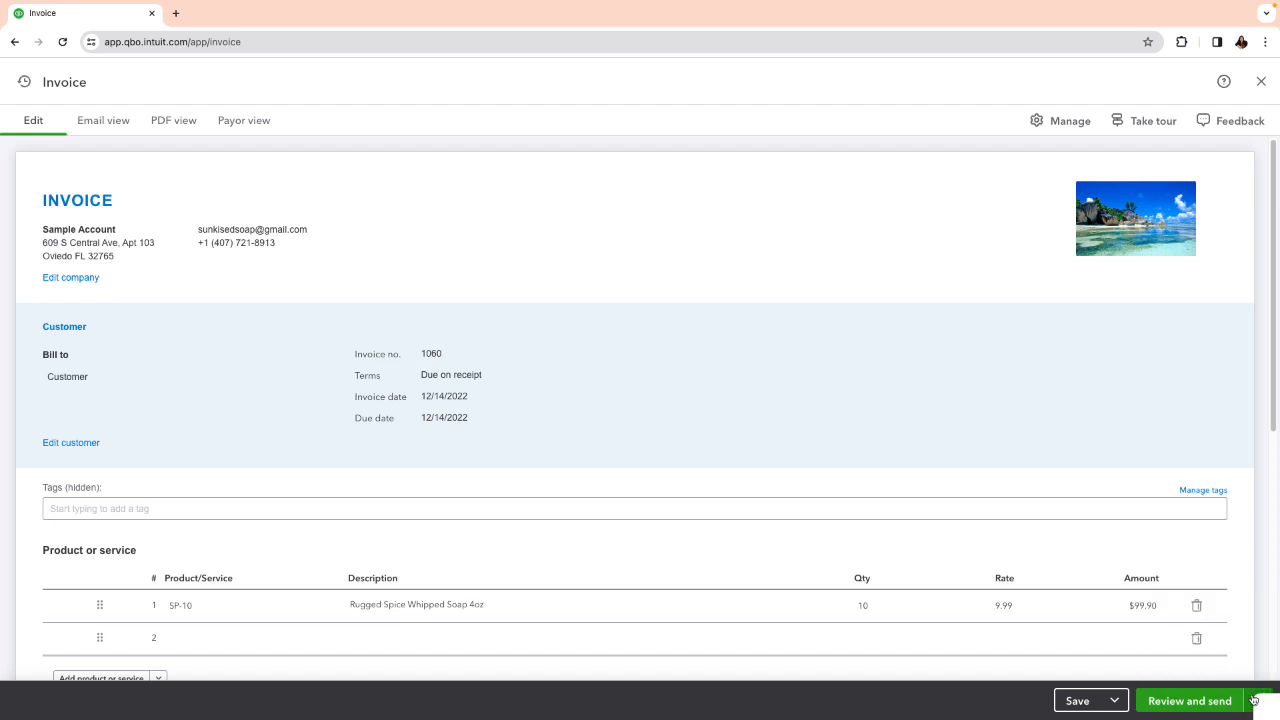
left_click(1254, 700)
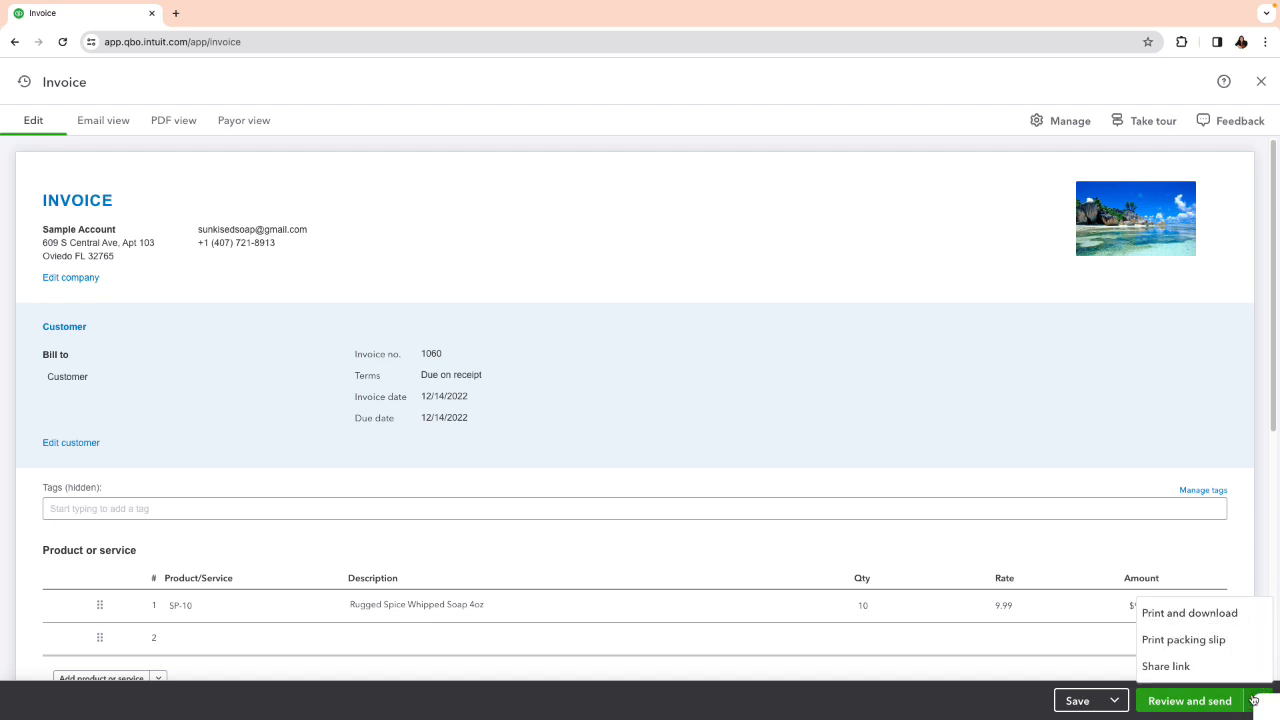
left_click(939, 671)
Save the invoice and open a received payment for it
left_click(1080, 703)
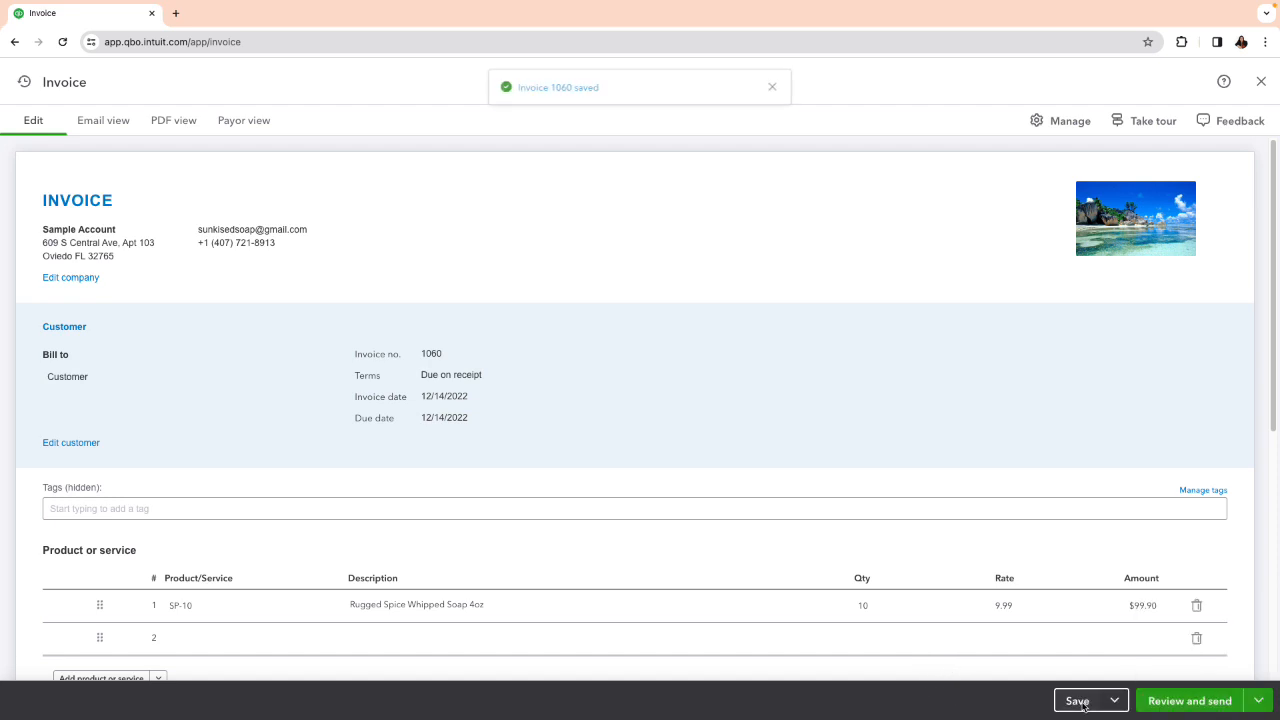
left_click(1257, 701)
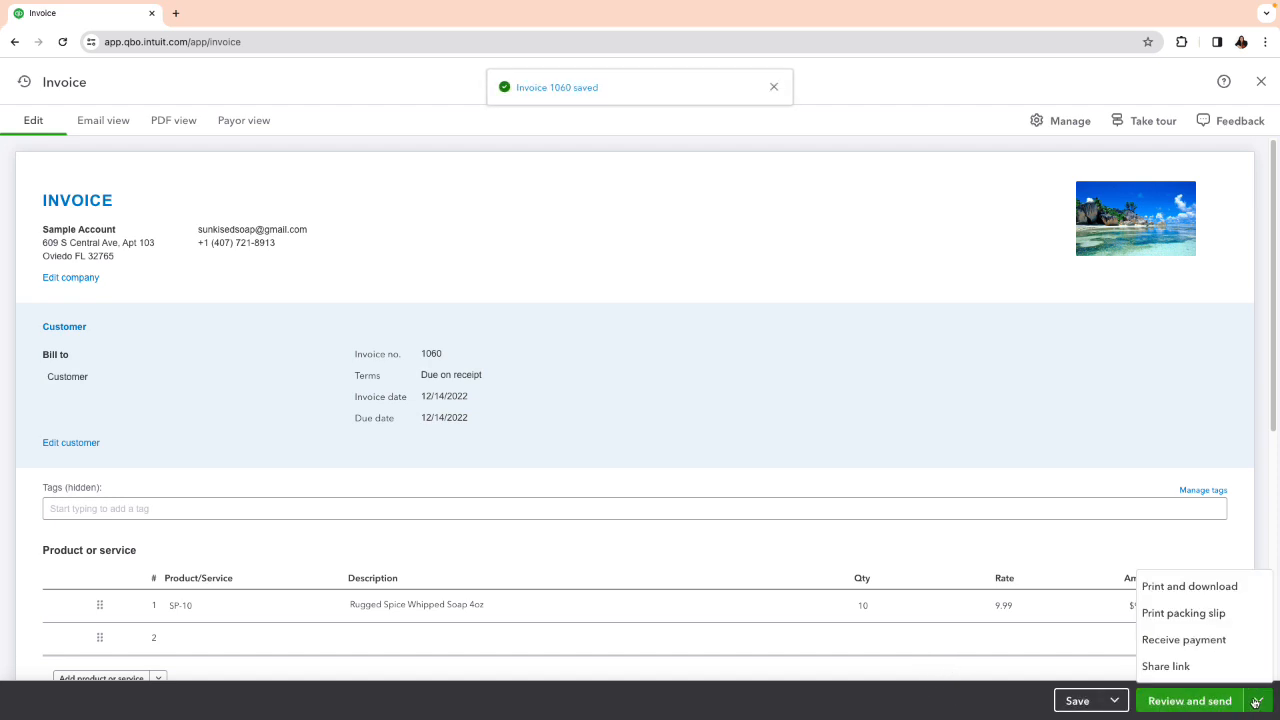
left_click(1185, 640)
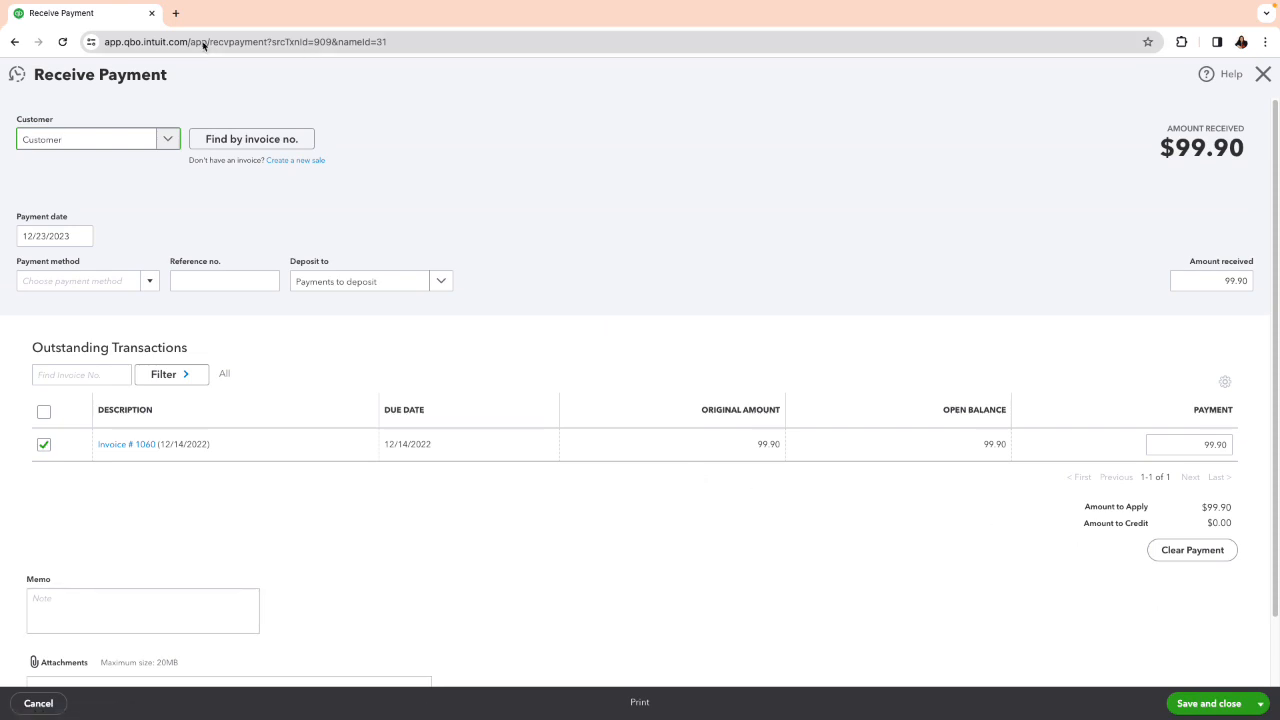
Set the payment date to 12/22/2022, and save and close the received payment
left_click(81, 236)
left_click(58, 415)
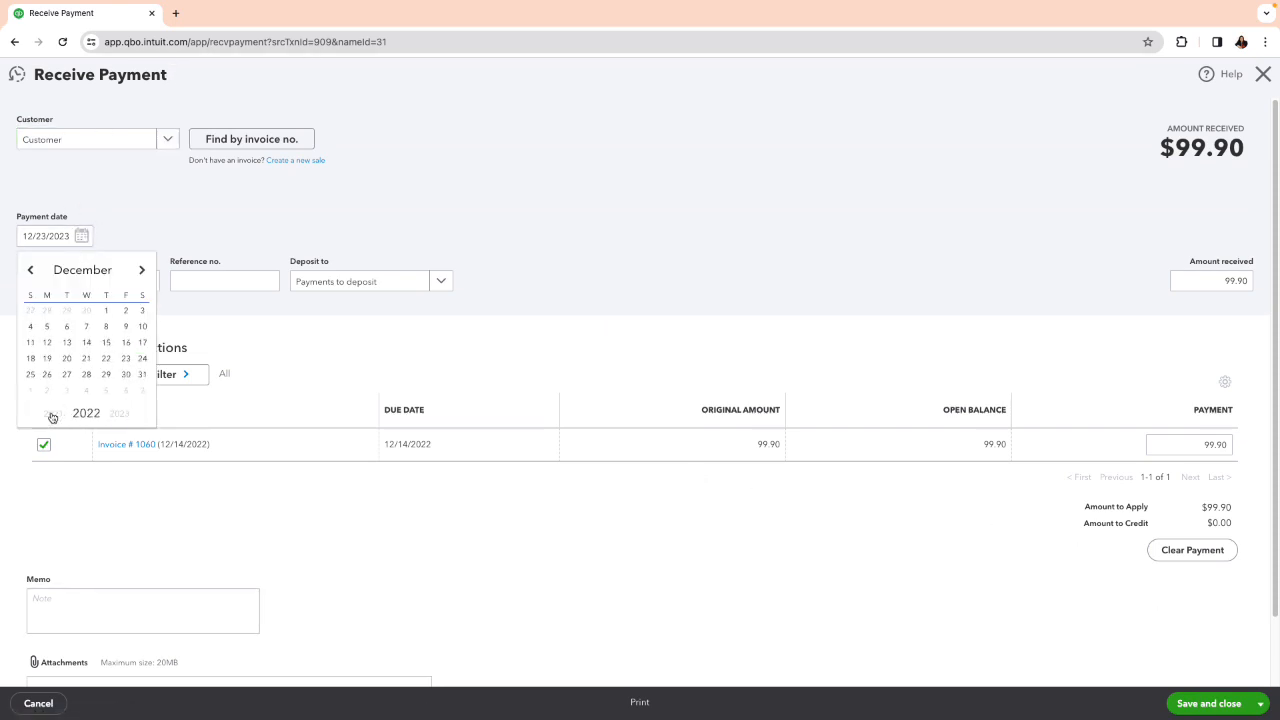
left_click(101, 361)
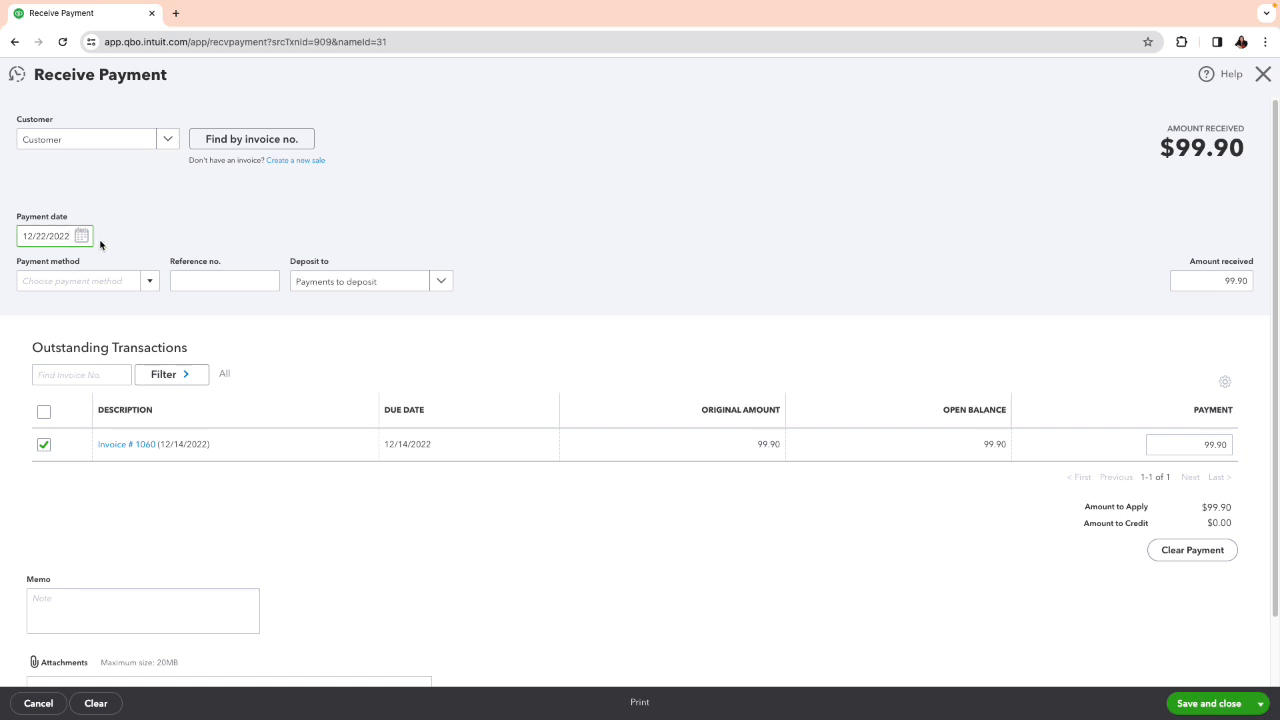
left_click(1208, 704)
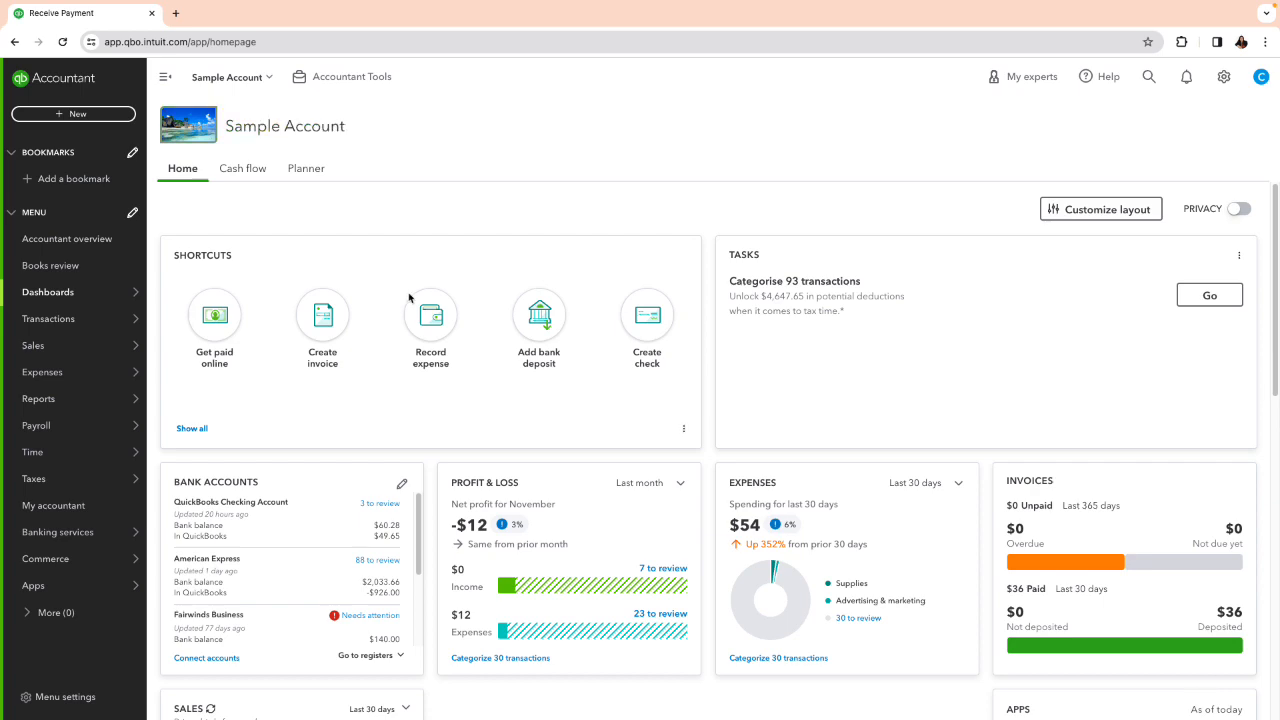
Create a new bank deposit and include all the listed payments in it
left_click(47, 118)
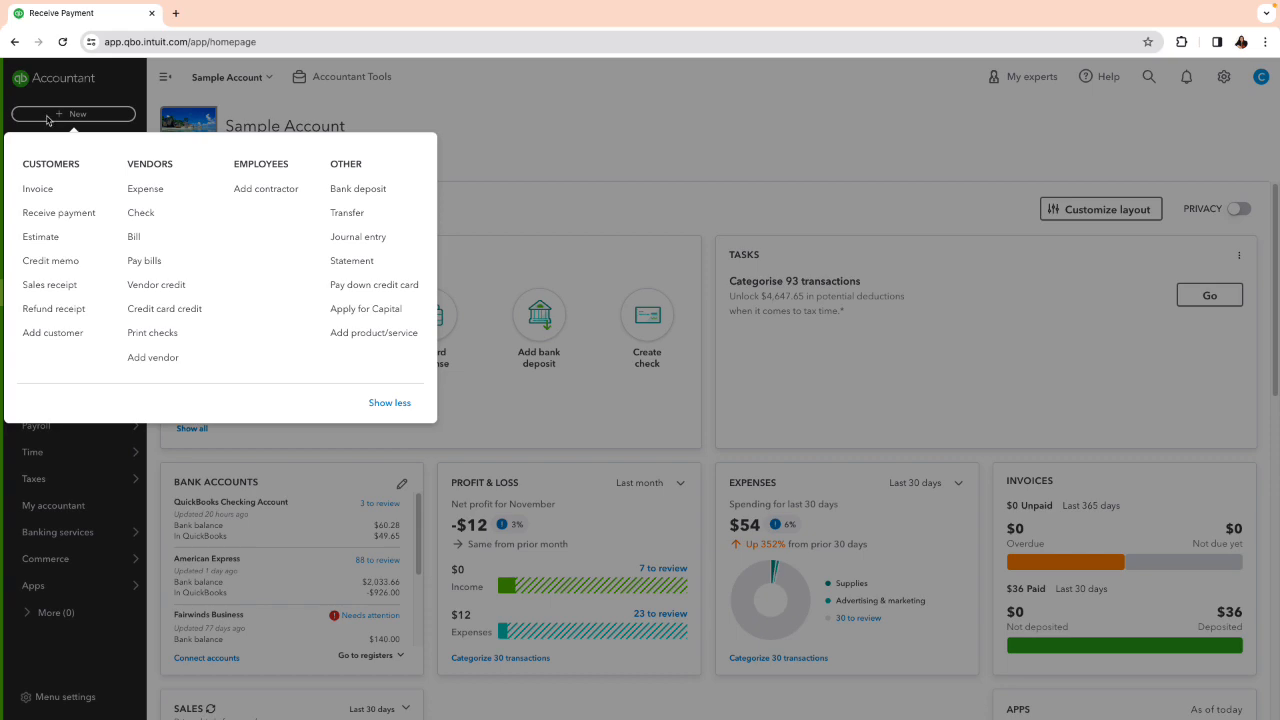
left_click(345, 190)
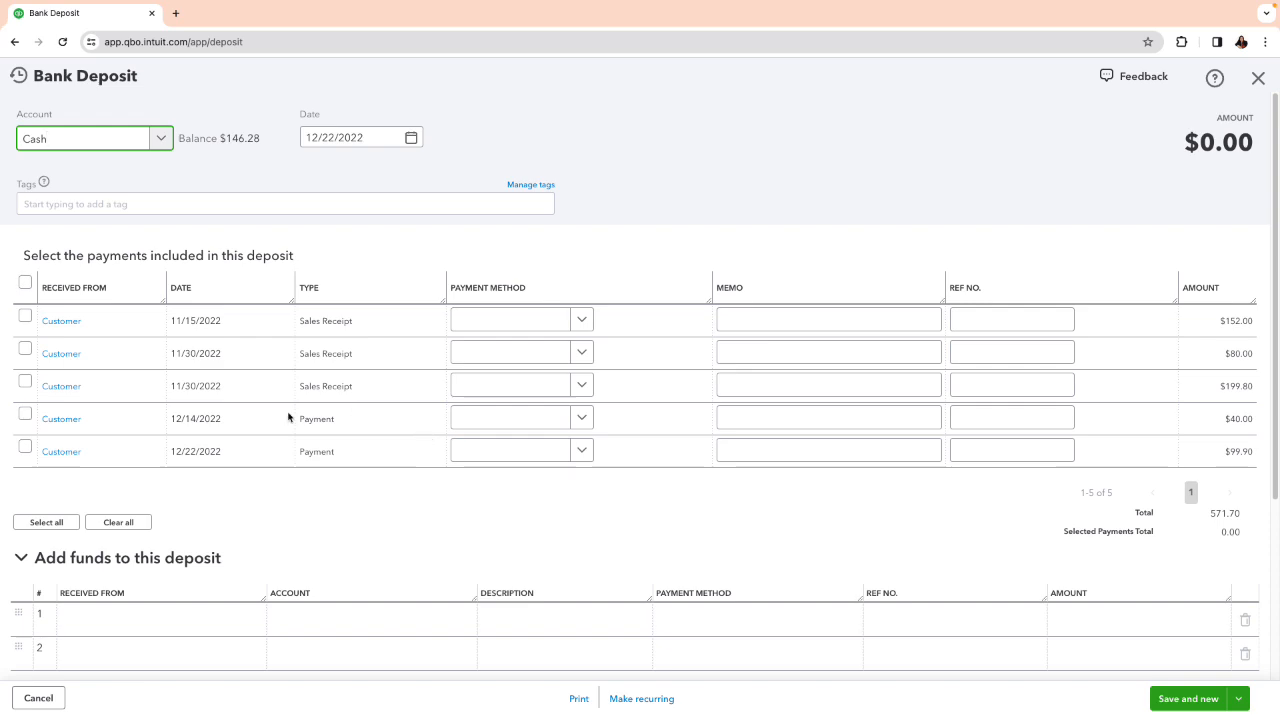
left_click(27, 287)
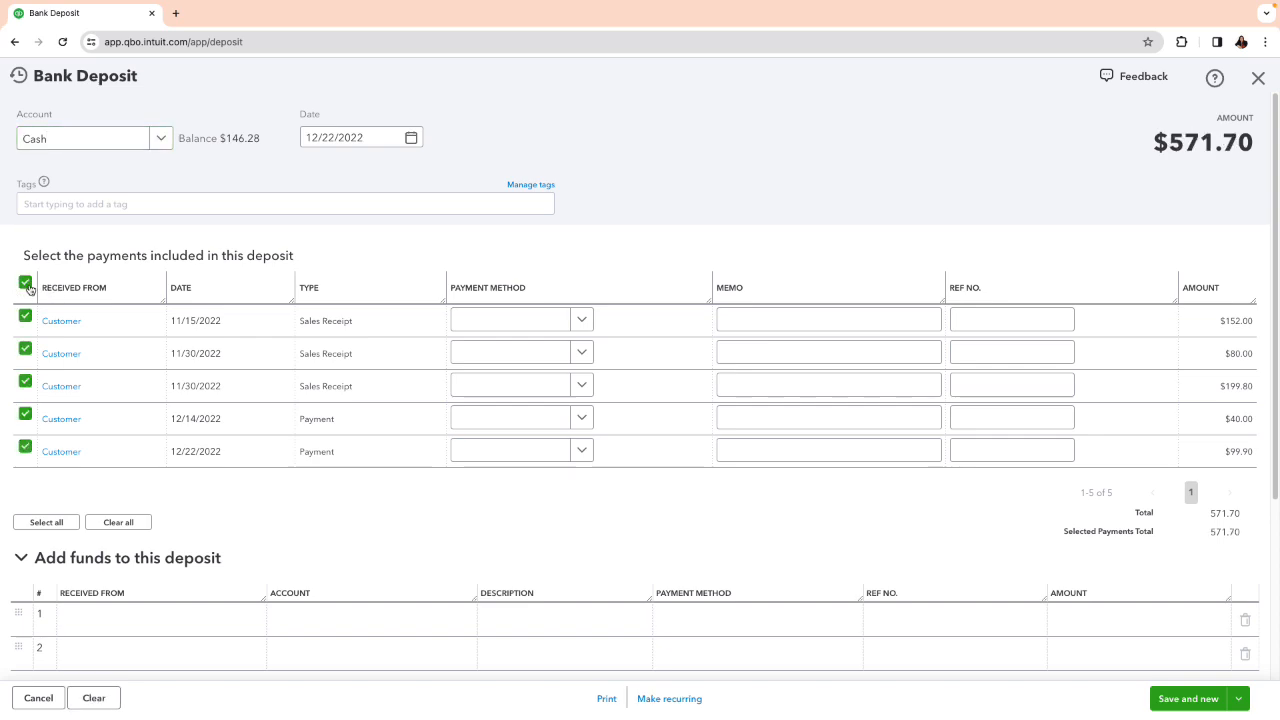
scroll(217, 401, "down", 2)
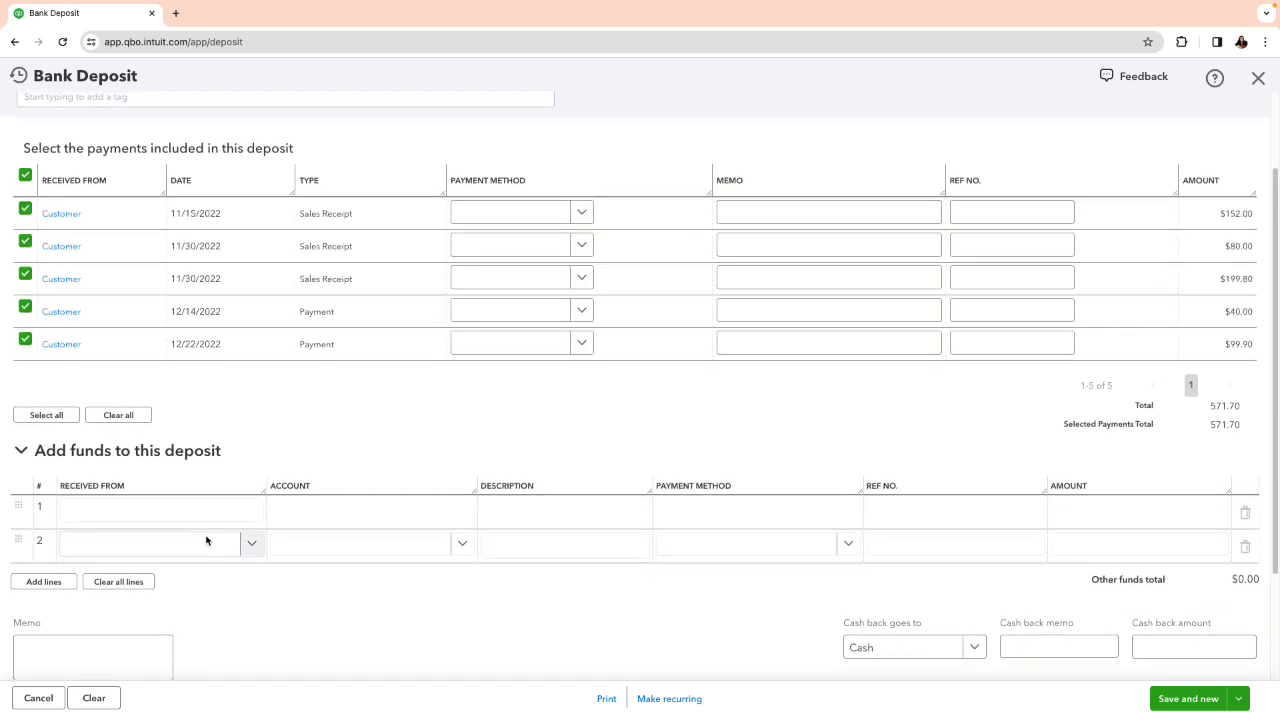
left_click(176, 512)
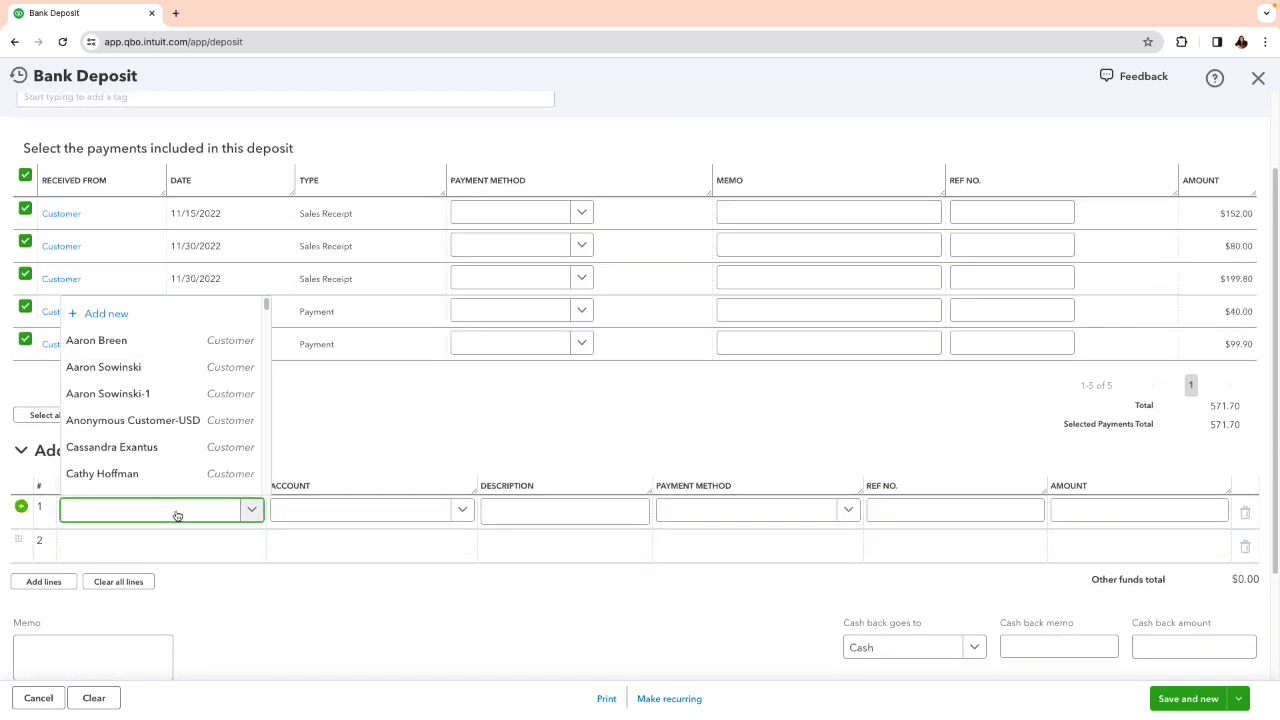
scroll(205, 432, "down", 2)
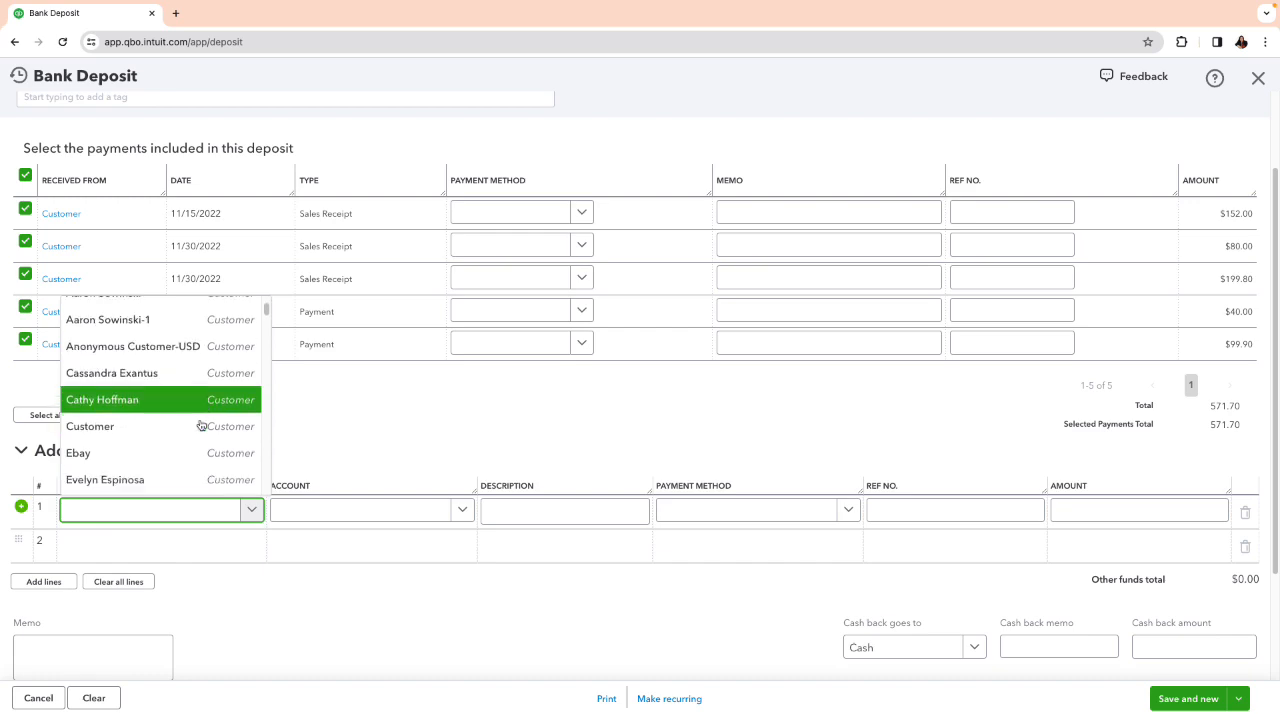
scroll(200, 425, "down", 15)
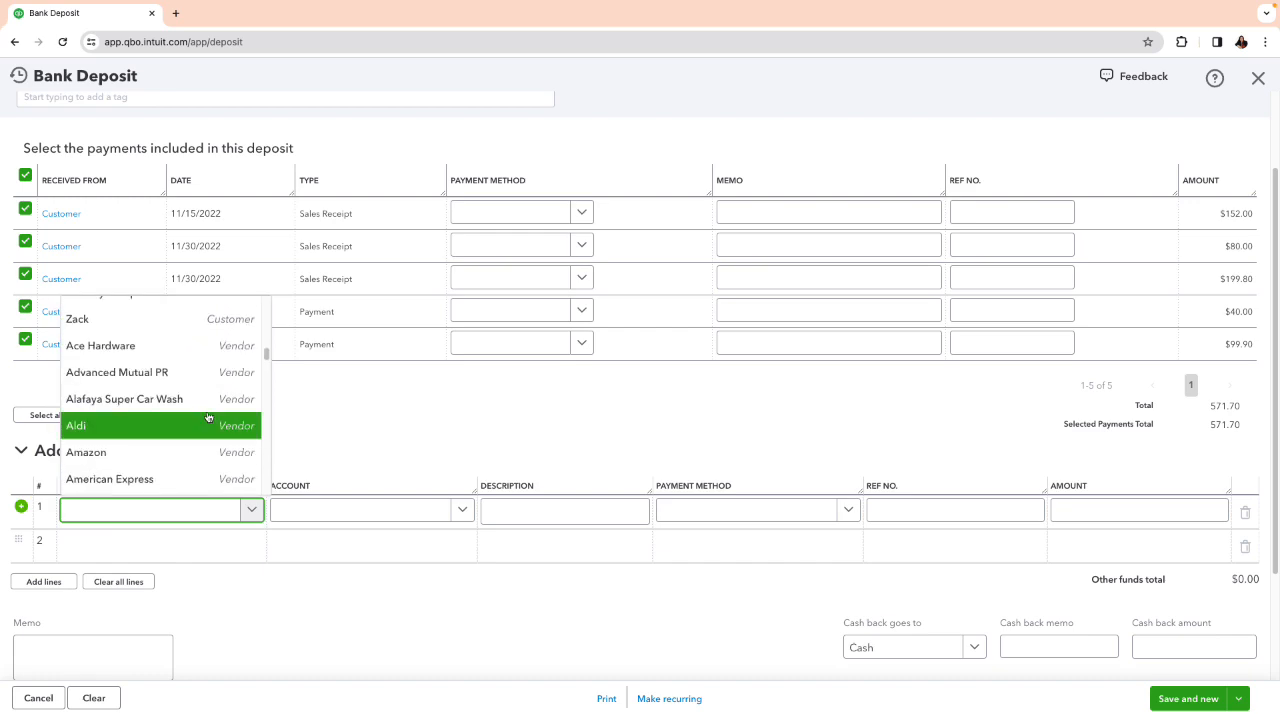
scroll(208, 417, "down", 15)
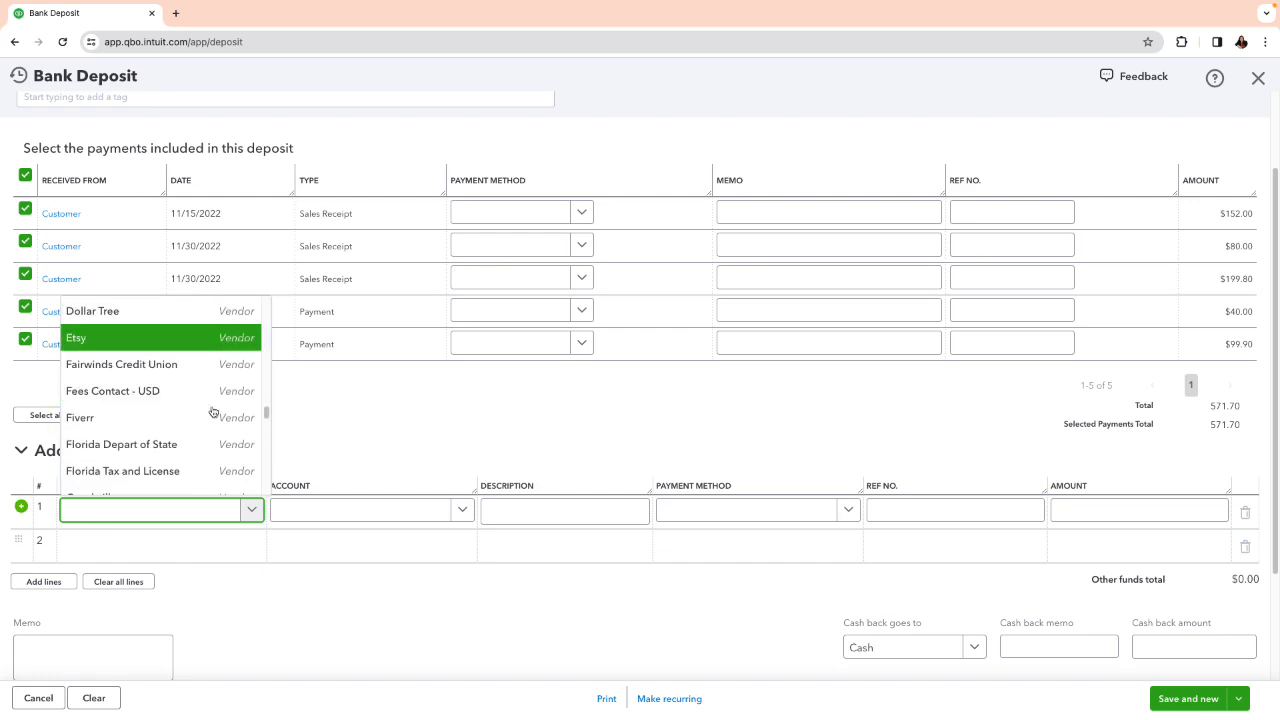
scroll(211, 411, "down", 10)
left_click(520, 412)
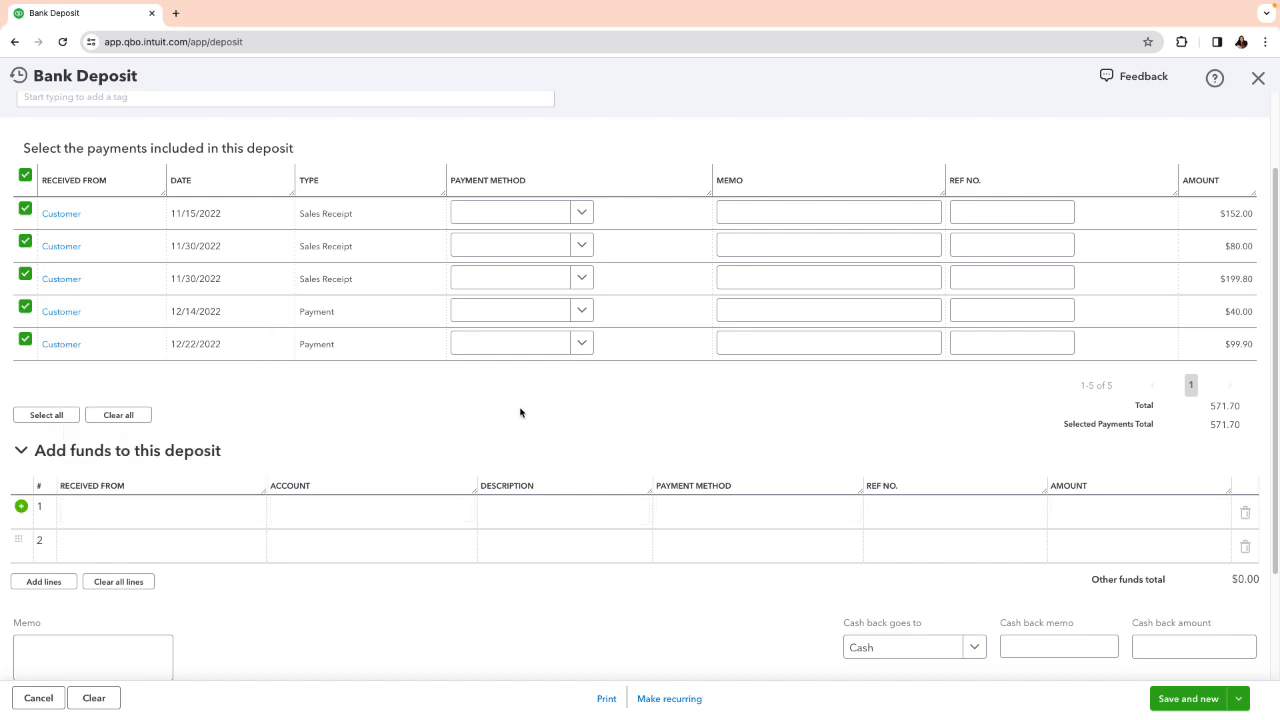
Set Customer as the payer on the first line of the funds added to the deposit
left_click(220, 520)
left_click(221, 522)
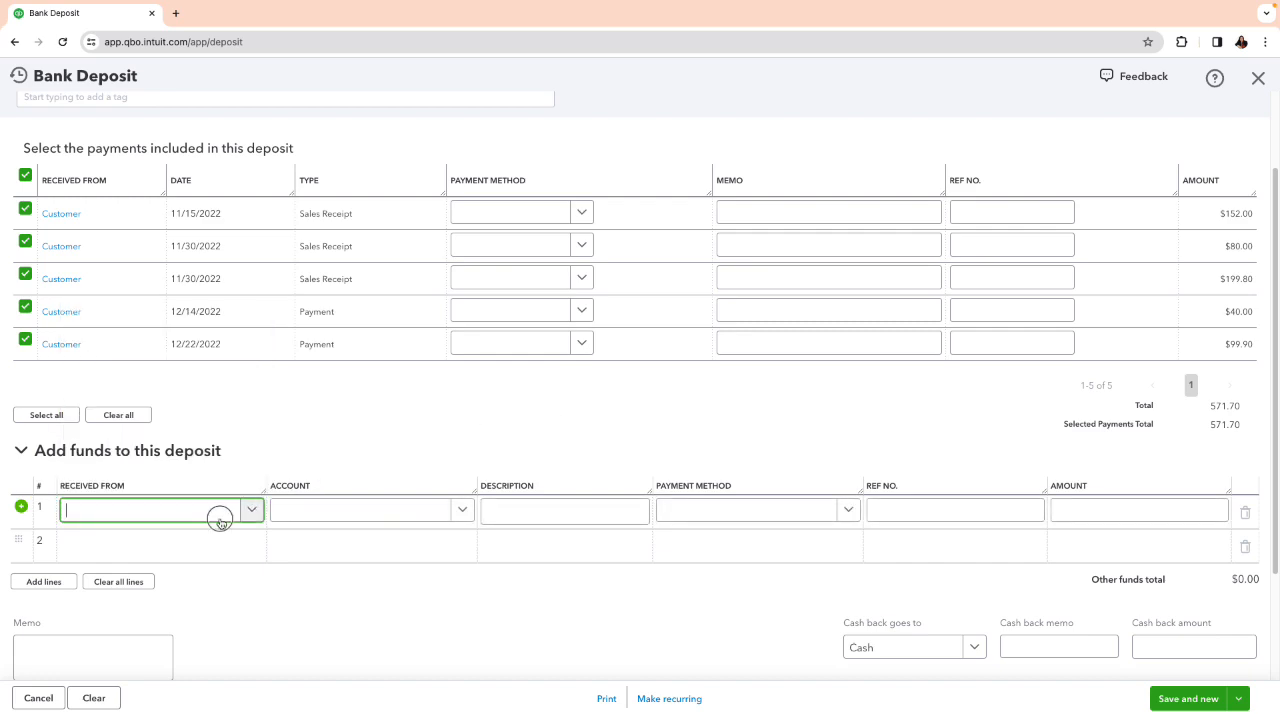
scroll(211, 425, "down", 1)
scroll(211, 425, "down", 1)
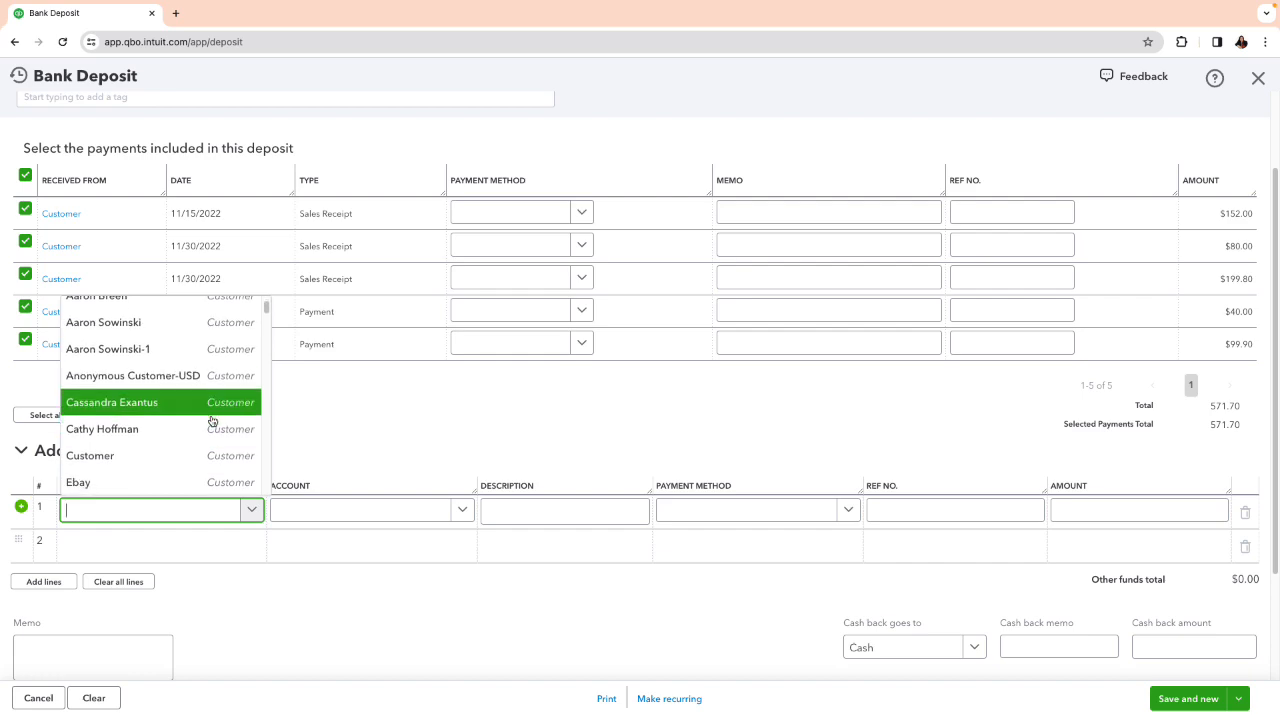
left_click(168, 453)
Assign the Retained Earnings account to the first added-funds line
left_click(329, 518)
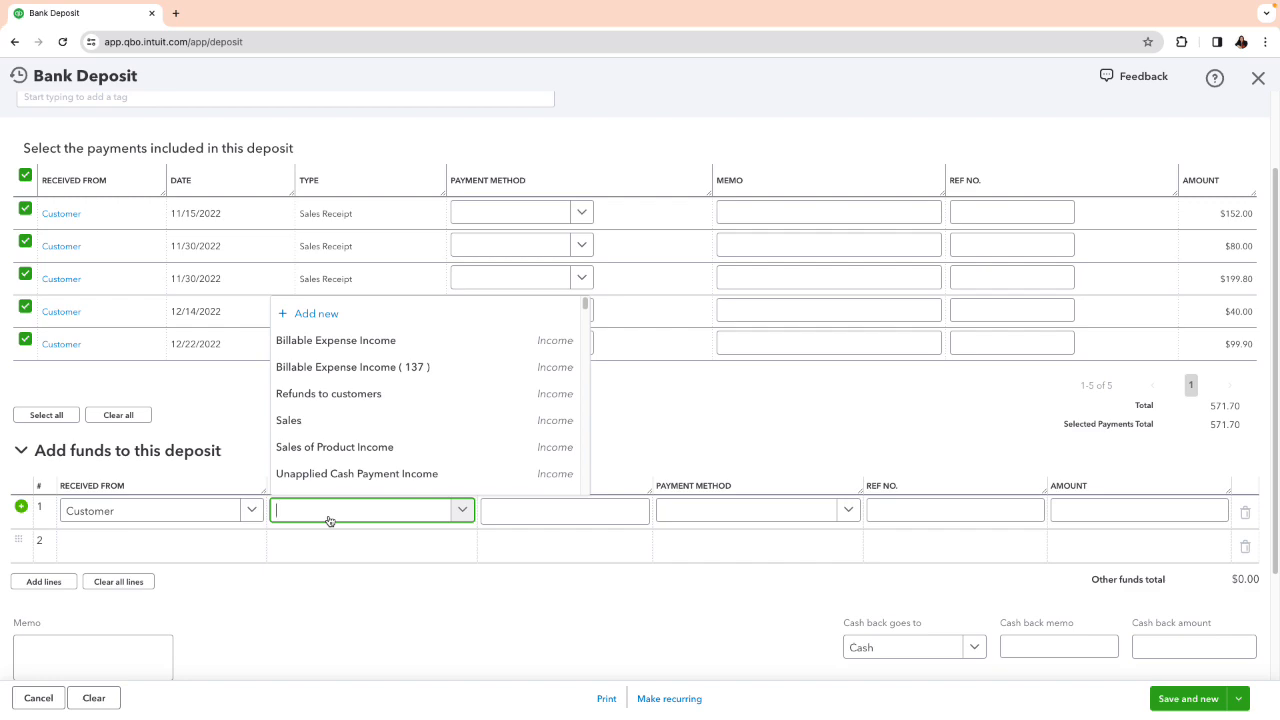
scroll(330, 521, "down", 1)
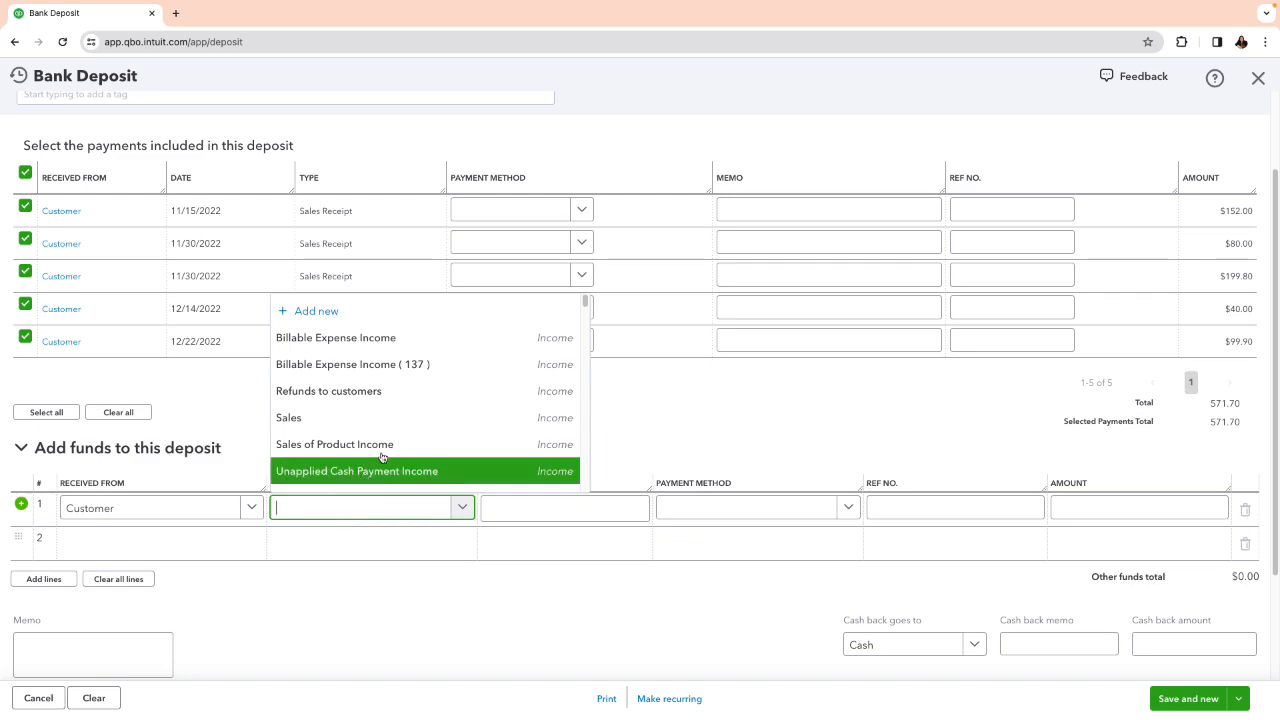
scroll(409, 435, "down", 3)
scroll(409, 434, "up", 3)
scroll(420, 420, "up", 1)
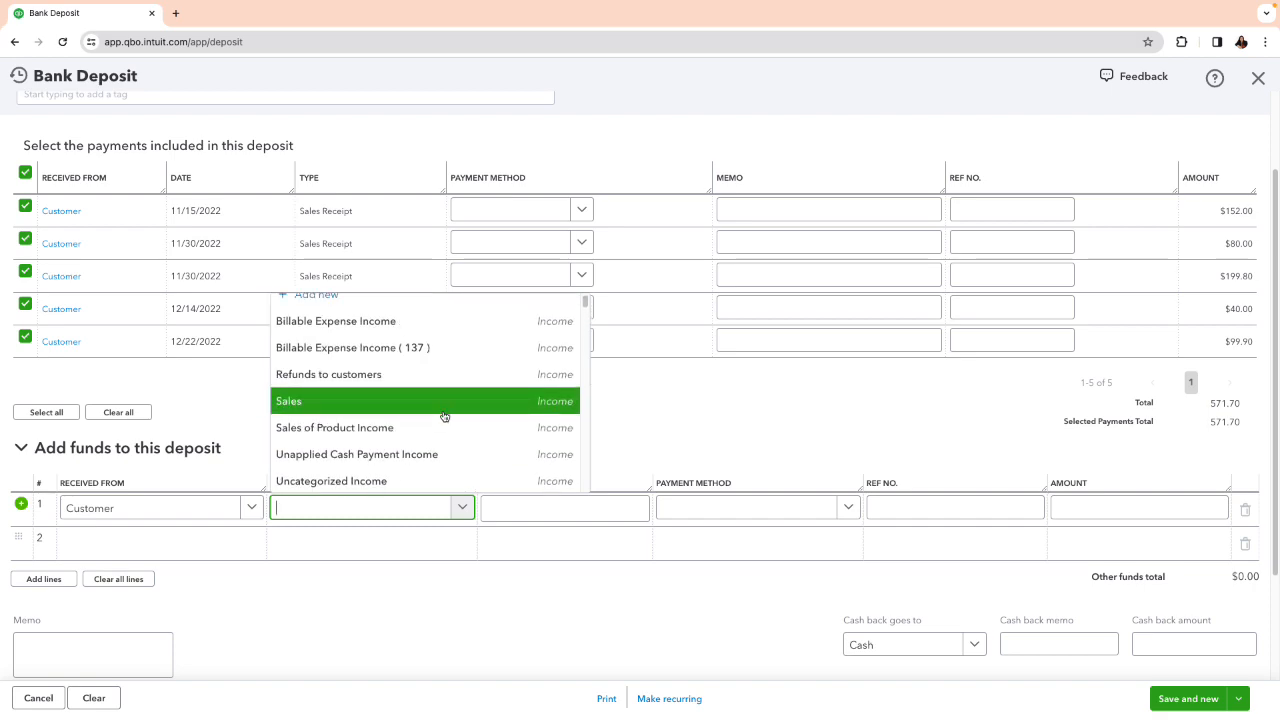
scroll(480, 378, "down", 4)
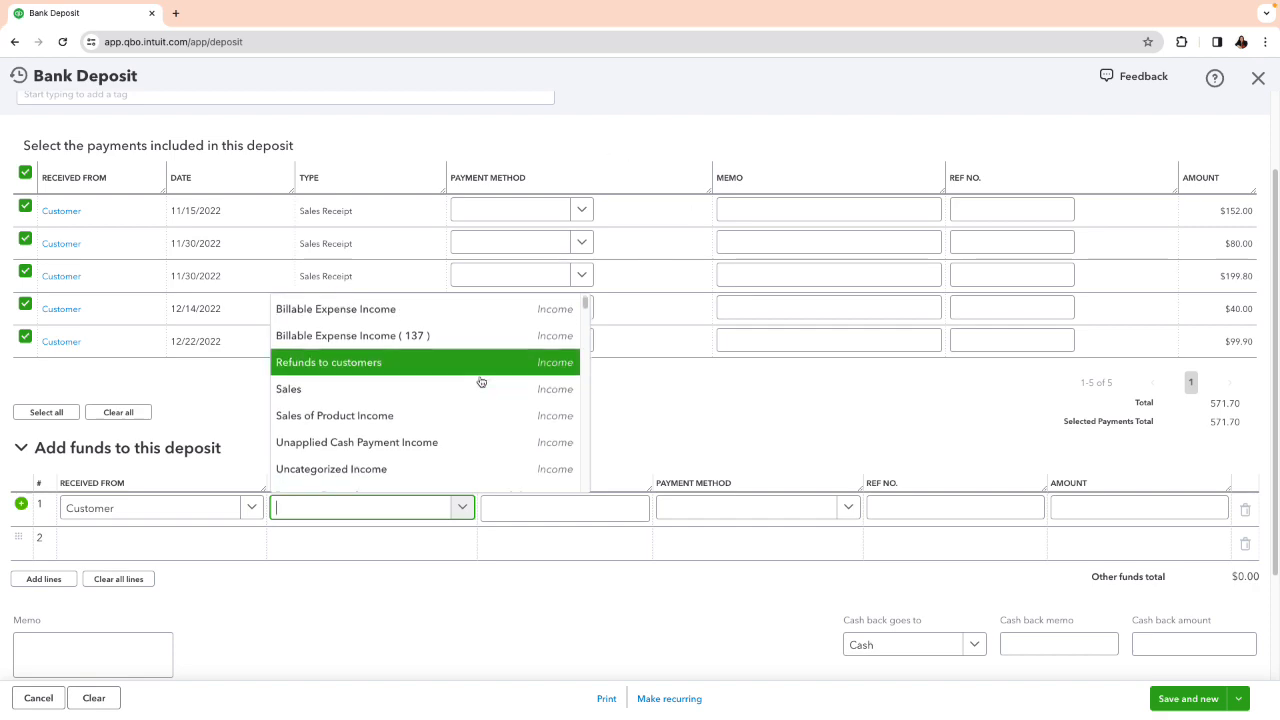
scroll(480, 378, "down", 6)
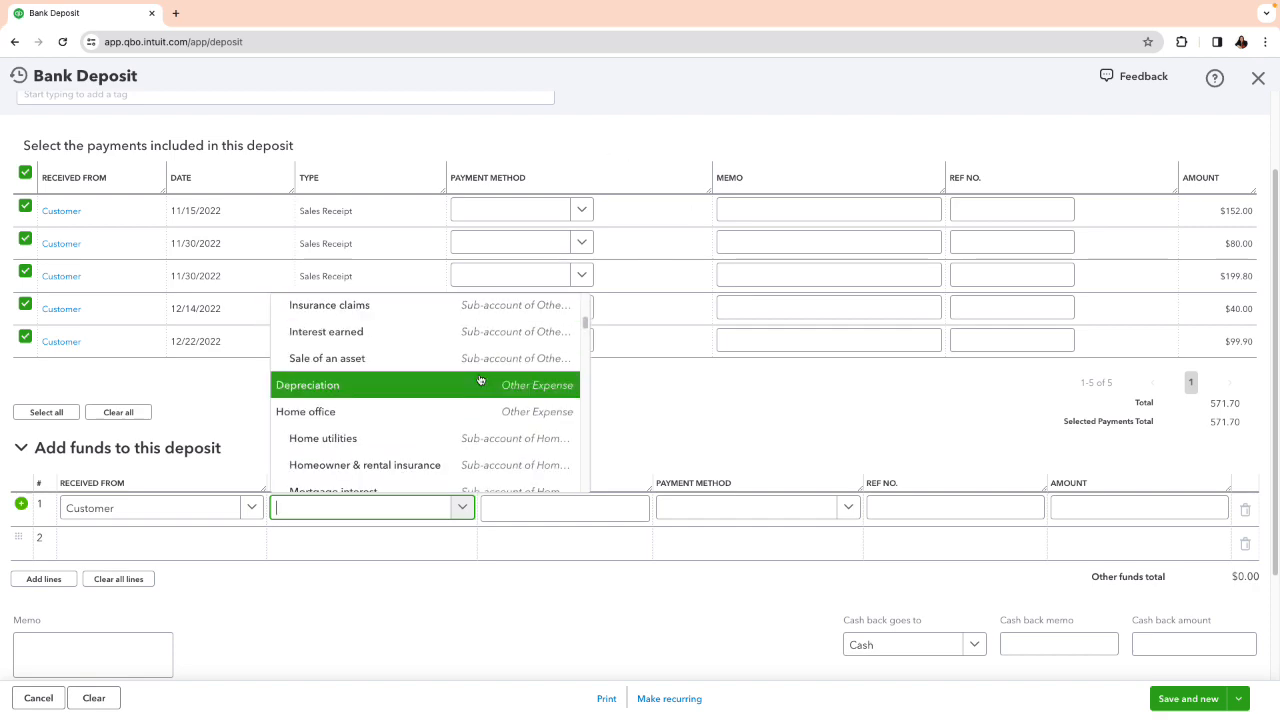
scroll(480, 378, "down", 5)
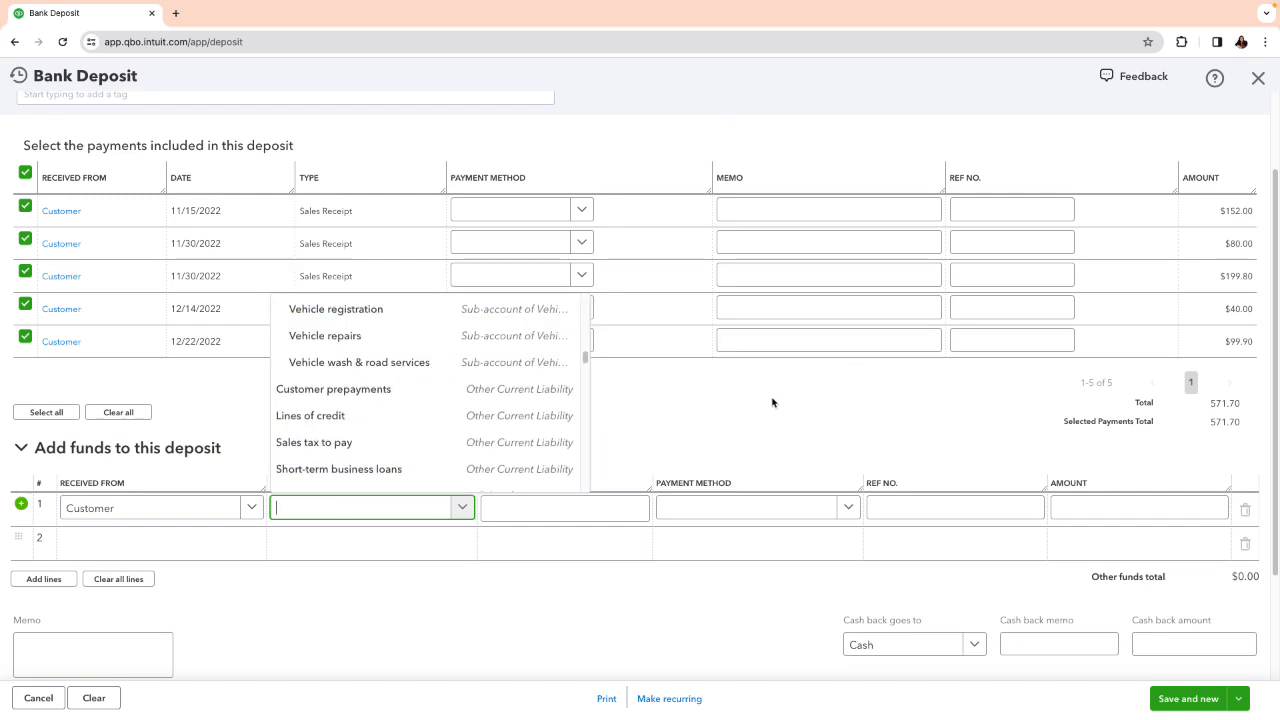
scroll(452, 420, "down", 2)
scroll(452, 420, "down", 3)
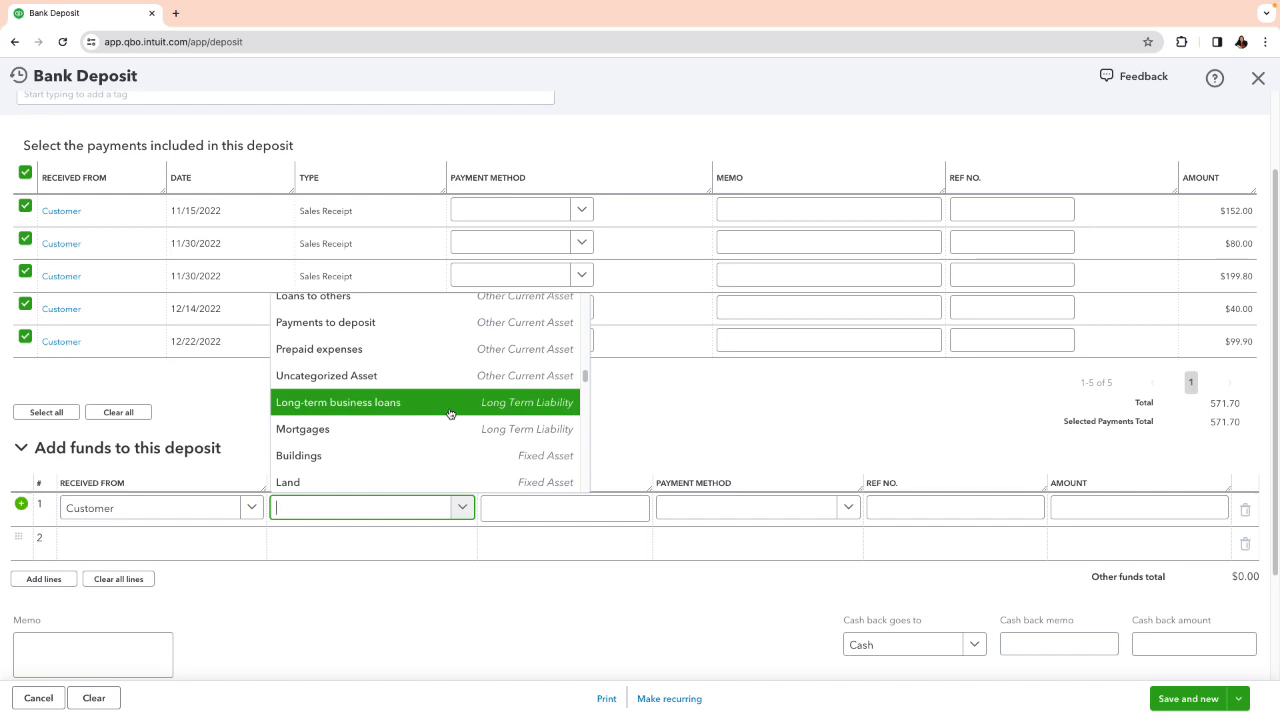
scroll(450, 413, "down", 4)
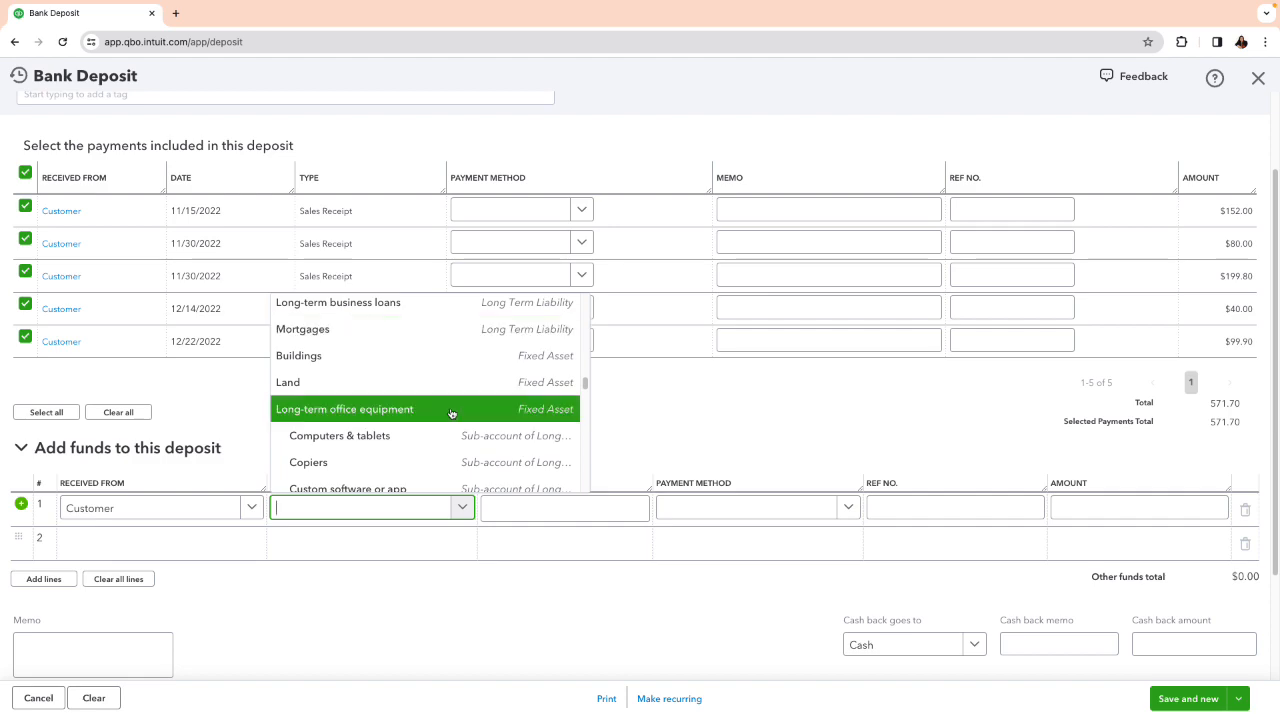
scroll(451, 413, "up", 5)
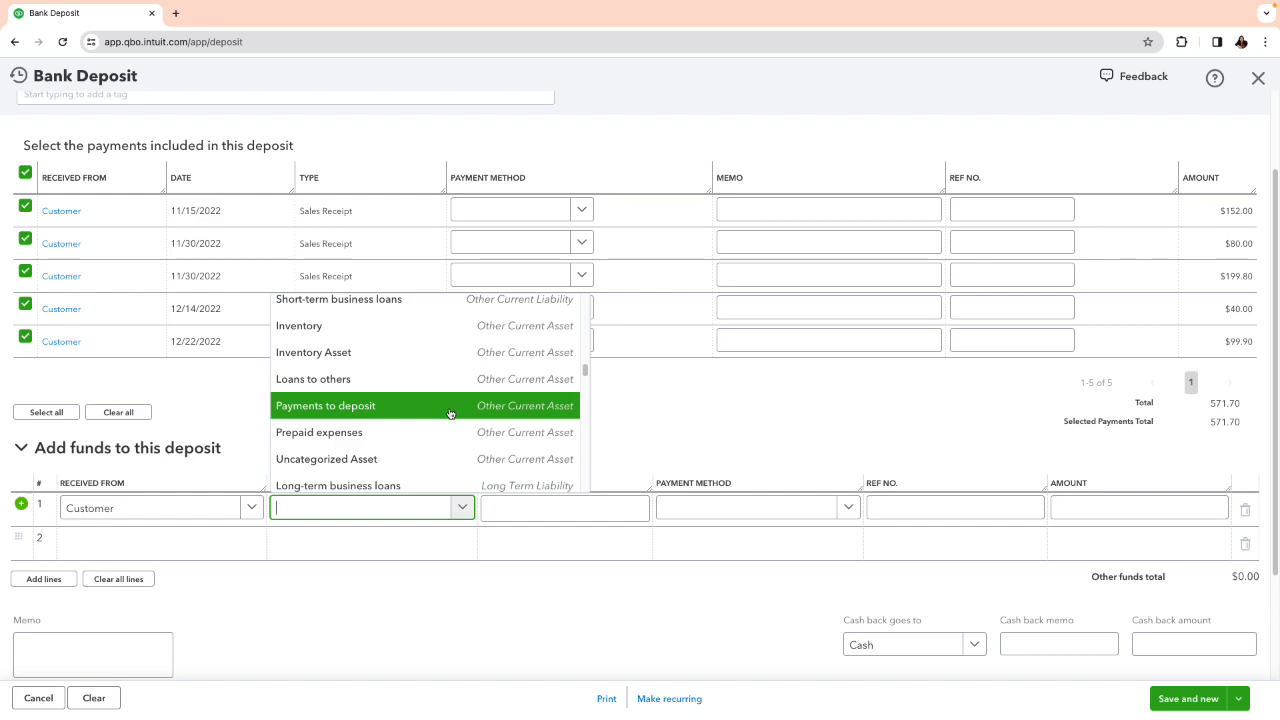
scroll(450, 413, "down", 5)
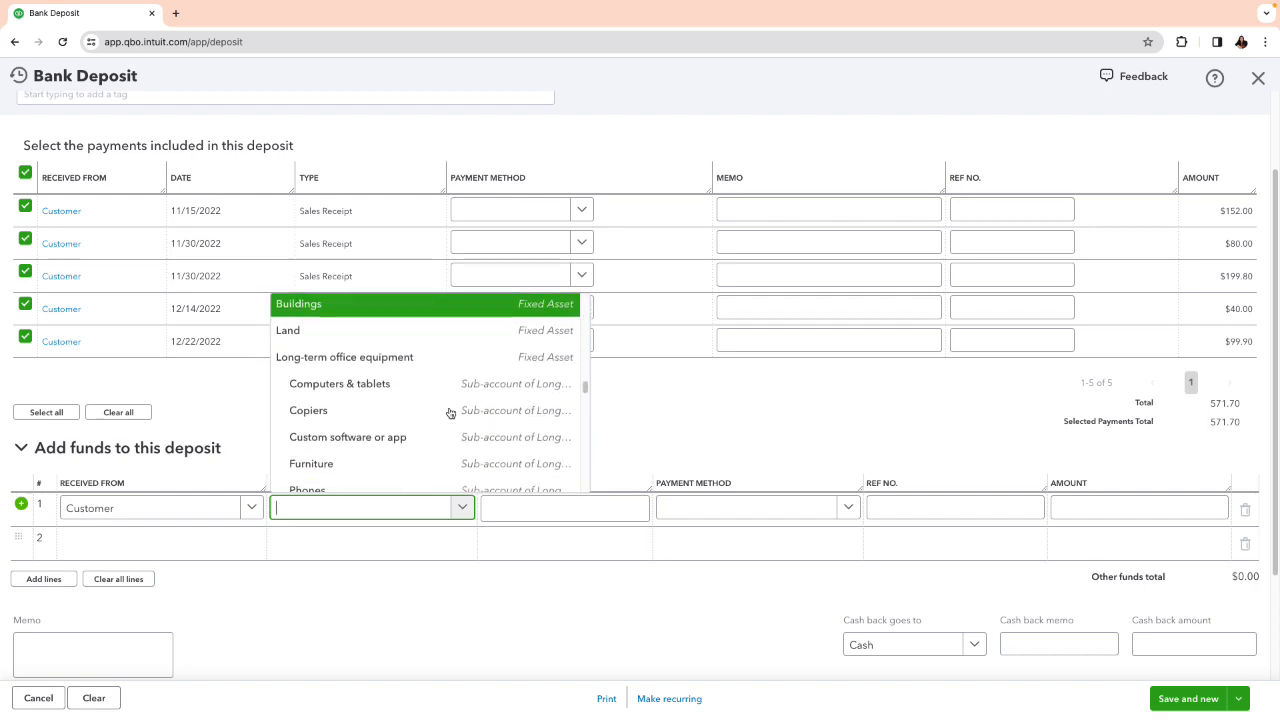
scroll(450, 413, "down", 20)
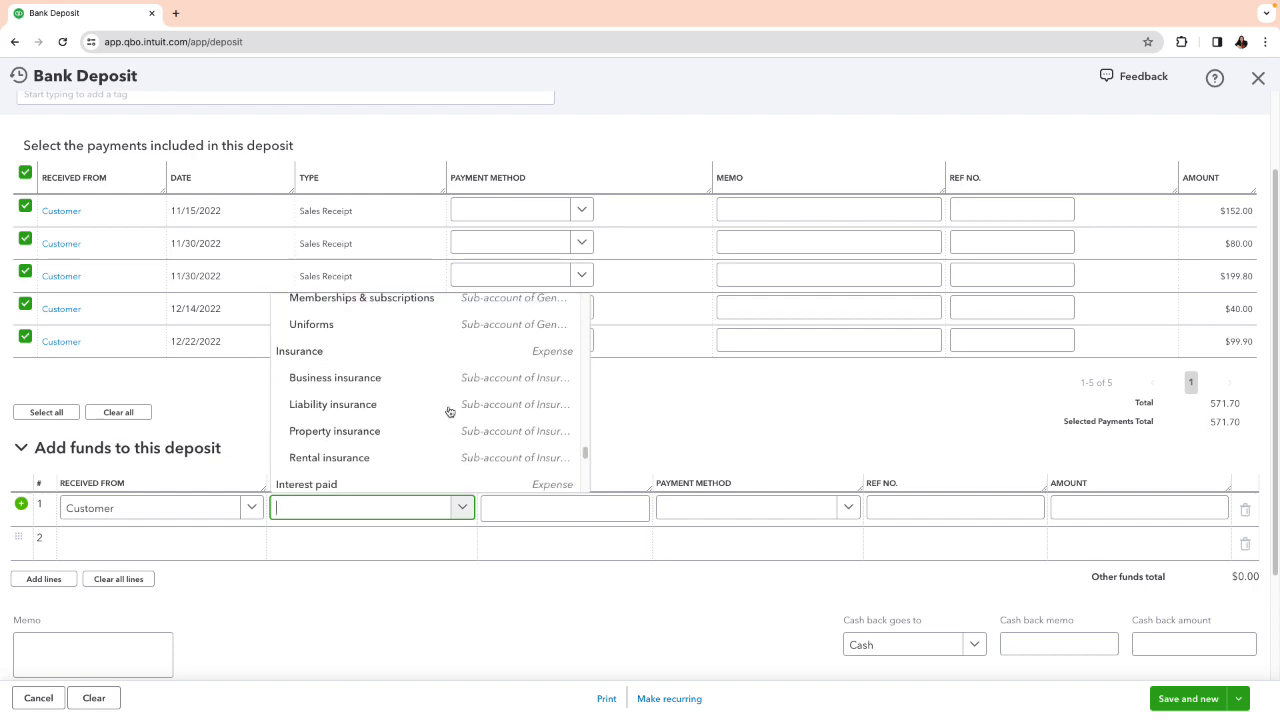
scroll(450, 411, "down", 20)
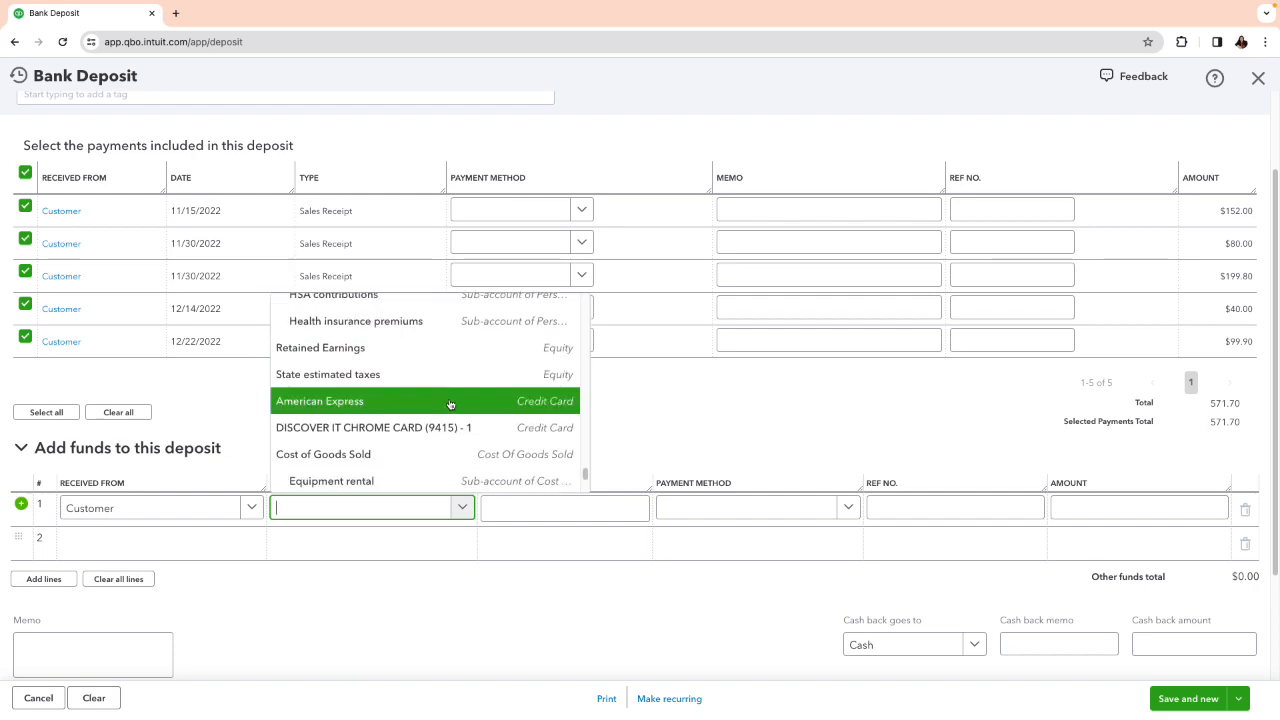
scroll(450, 403, "up", 3)
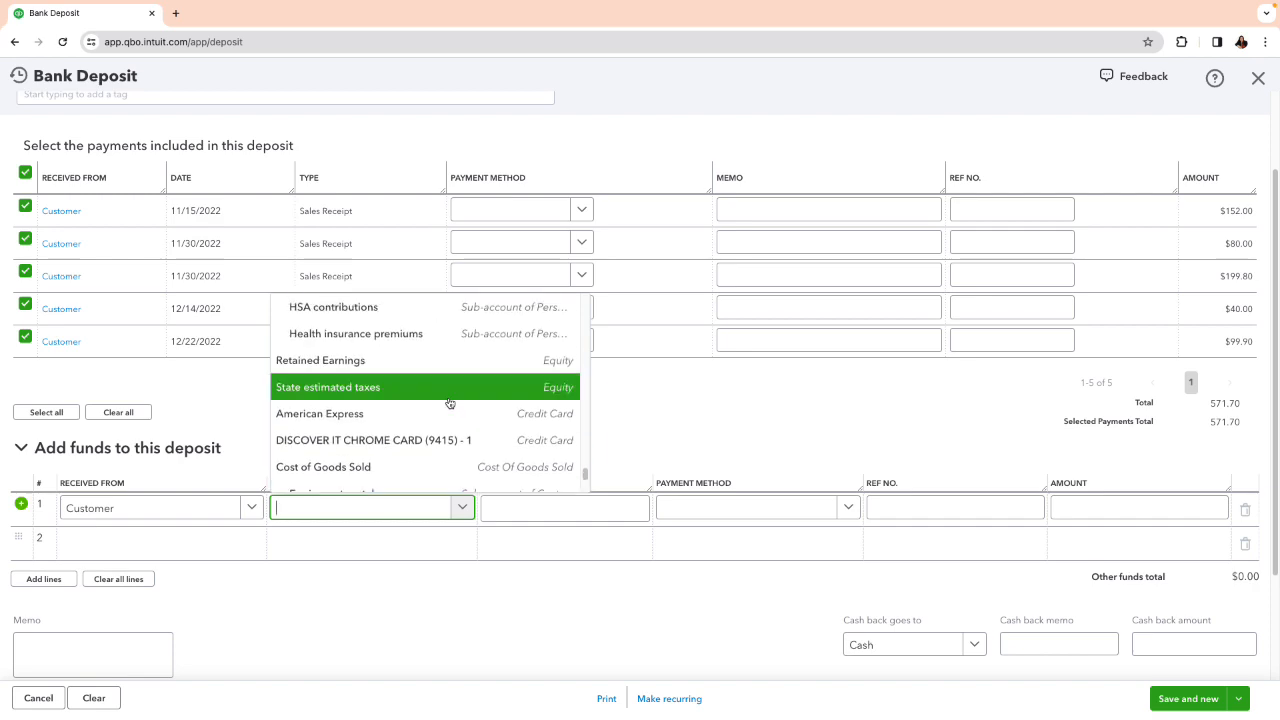
left_click(399, 368)
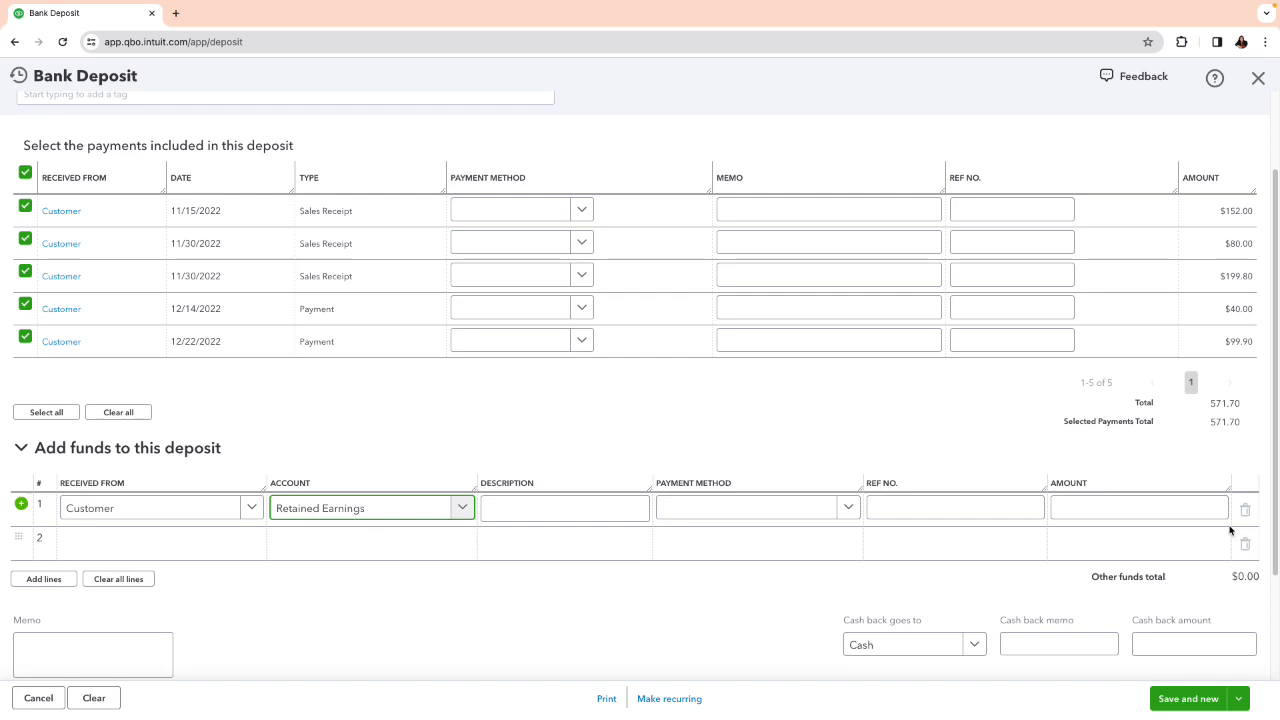
Enter an amount of -571 on the Retained Earnings line
left_click(1150, 508)
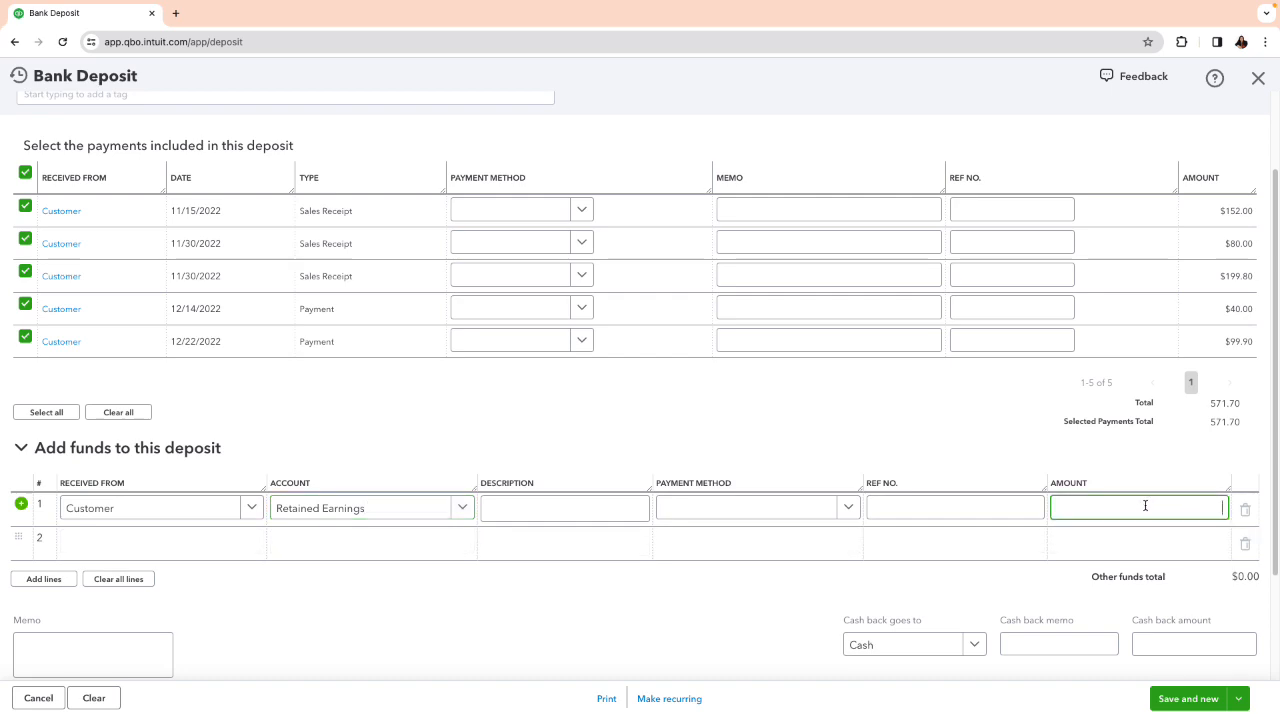
type("-")
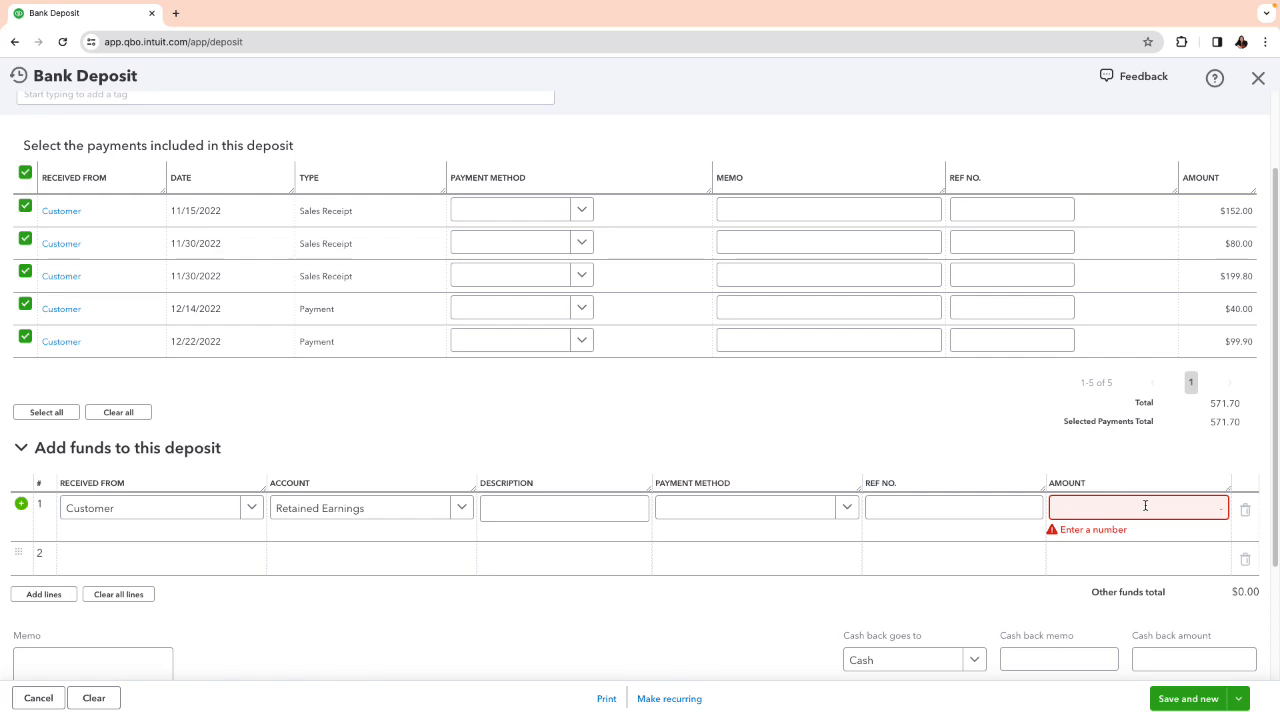
type("571")
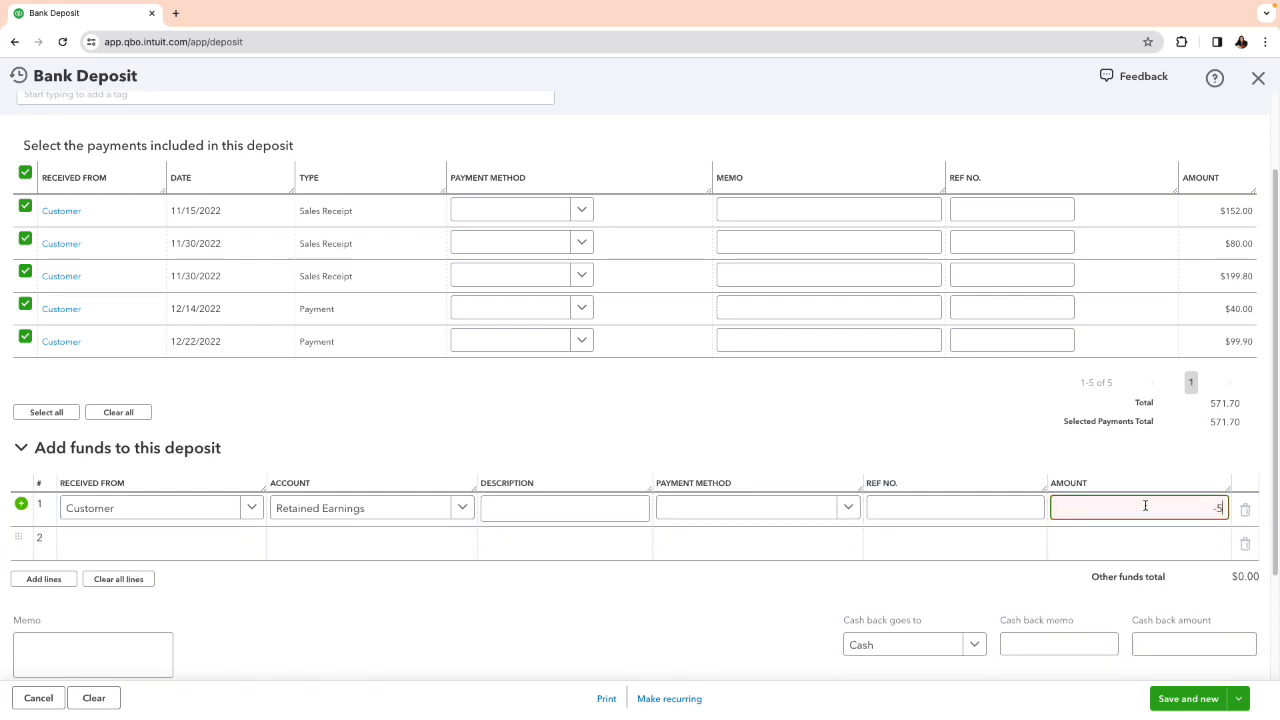
left_click(731, 597)
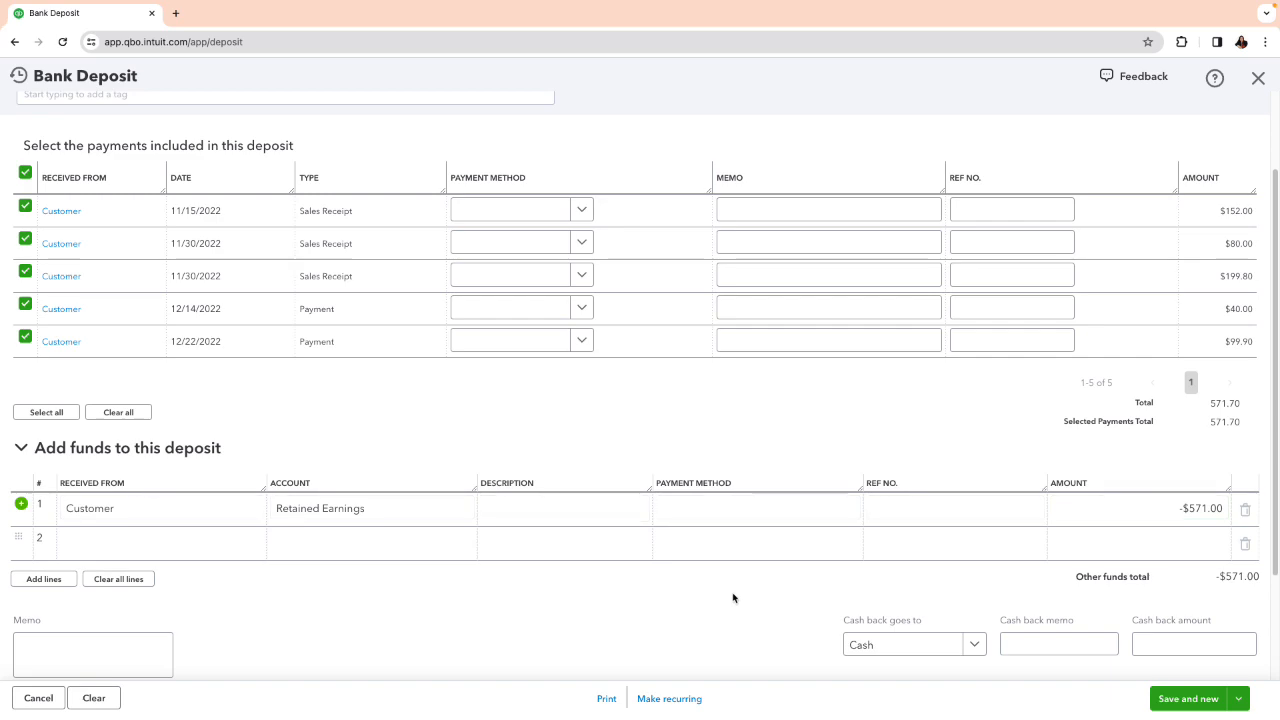
Correct the Retained Earnings line's amount to -571.70 and check the deposit total
scroll(731, 596, "down", 2)
scroll(1120, 603, "up", 3)
left_click(1233, 520)
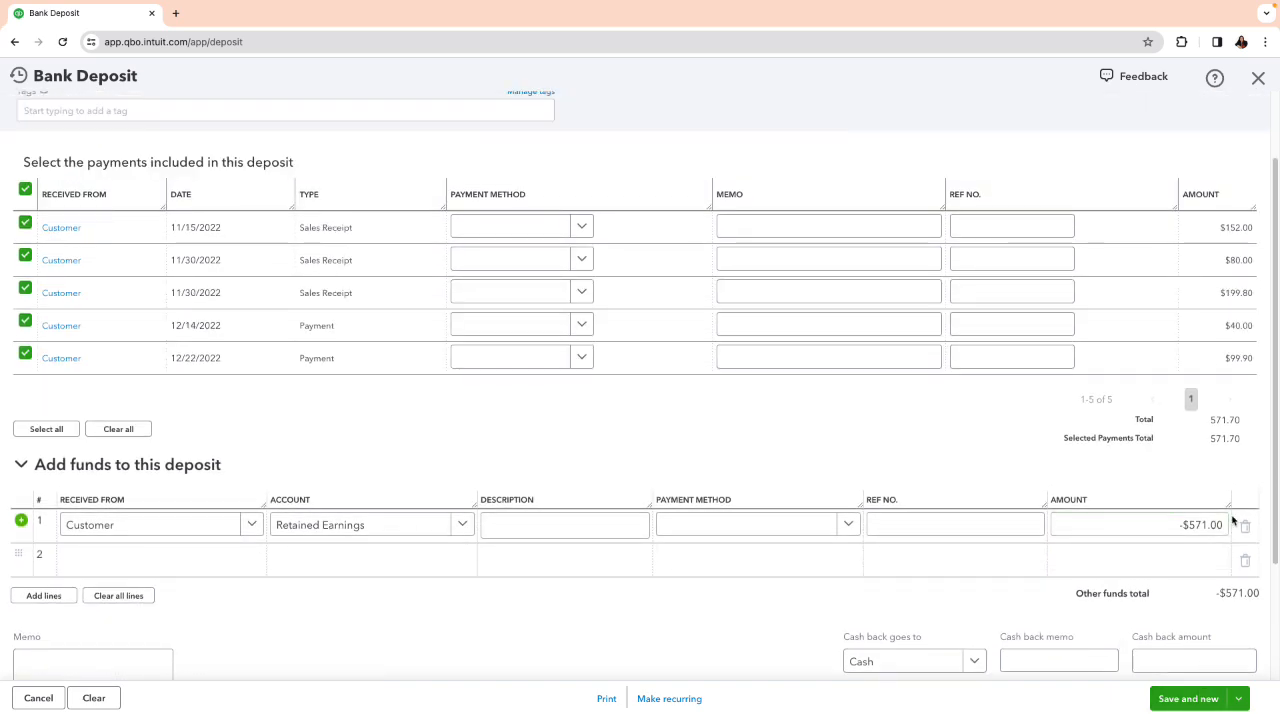
left_click(1216, 524)
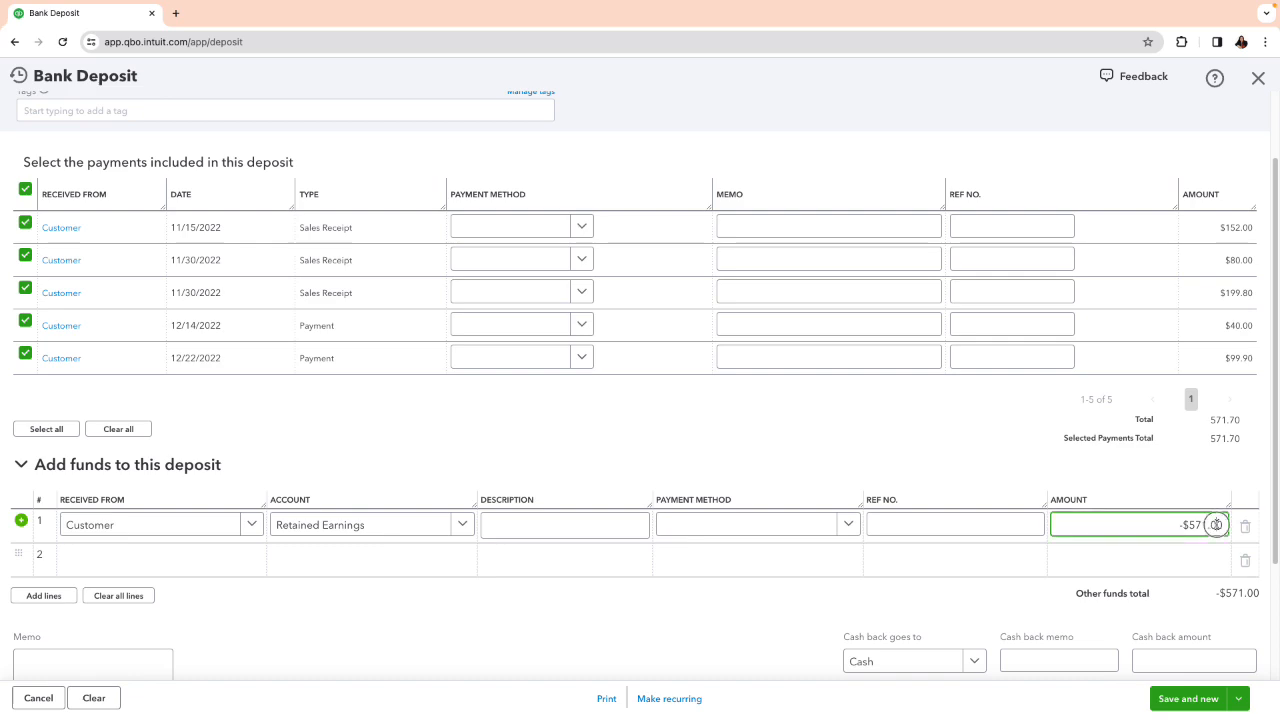
left_click(1182, 556)
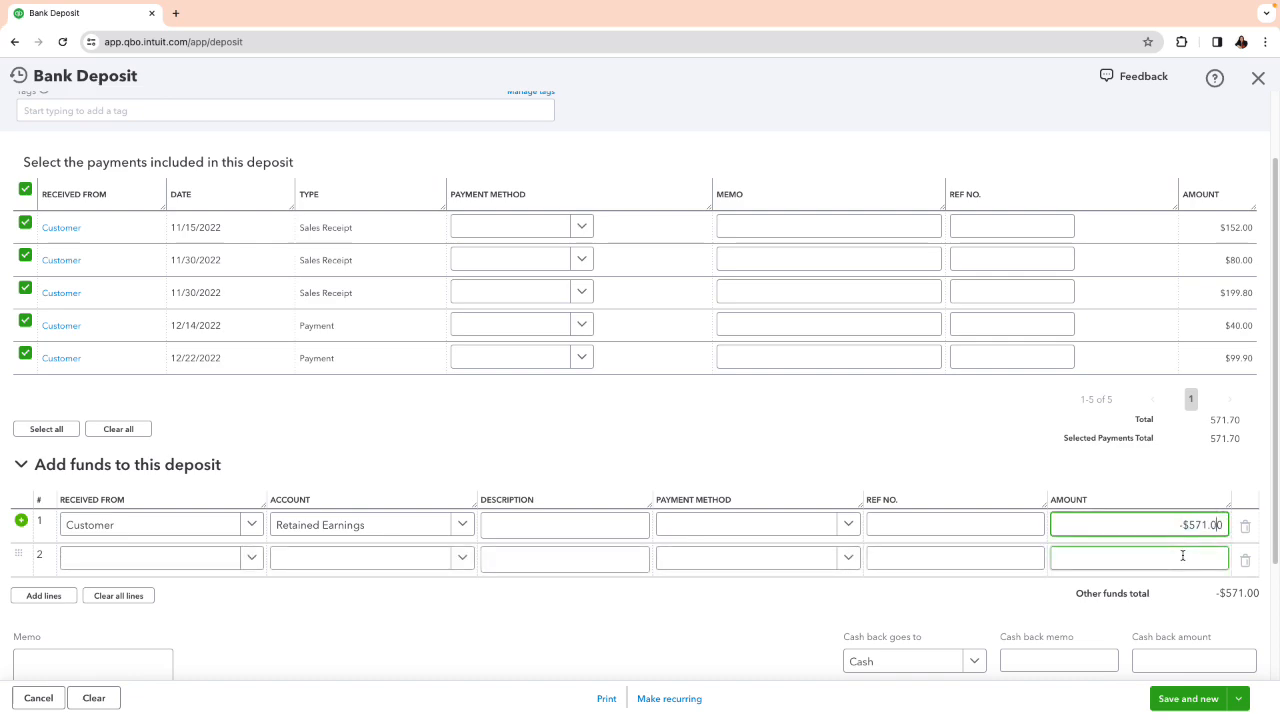
key("BackSpace")
type("7")
left_click(668, 643)
scroll(797, 643, "down", 1)
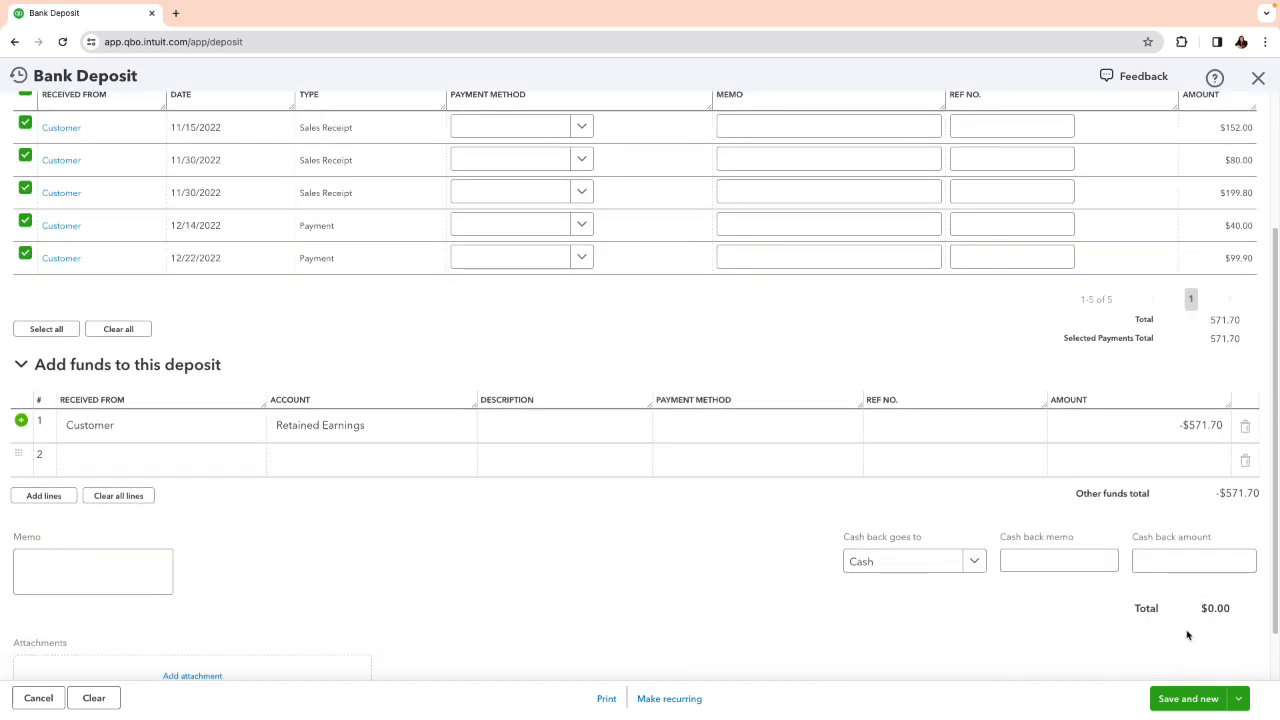
Review the deposit's account and date, and exclude the $80.00 sales receipt dated 11/30/2022 from the deposit
scroll(163, 100, "up", 2)
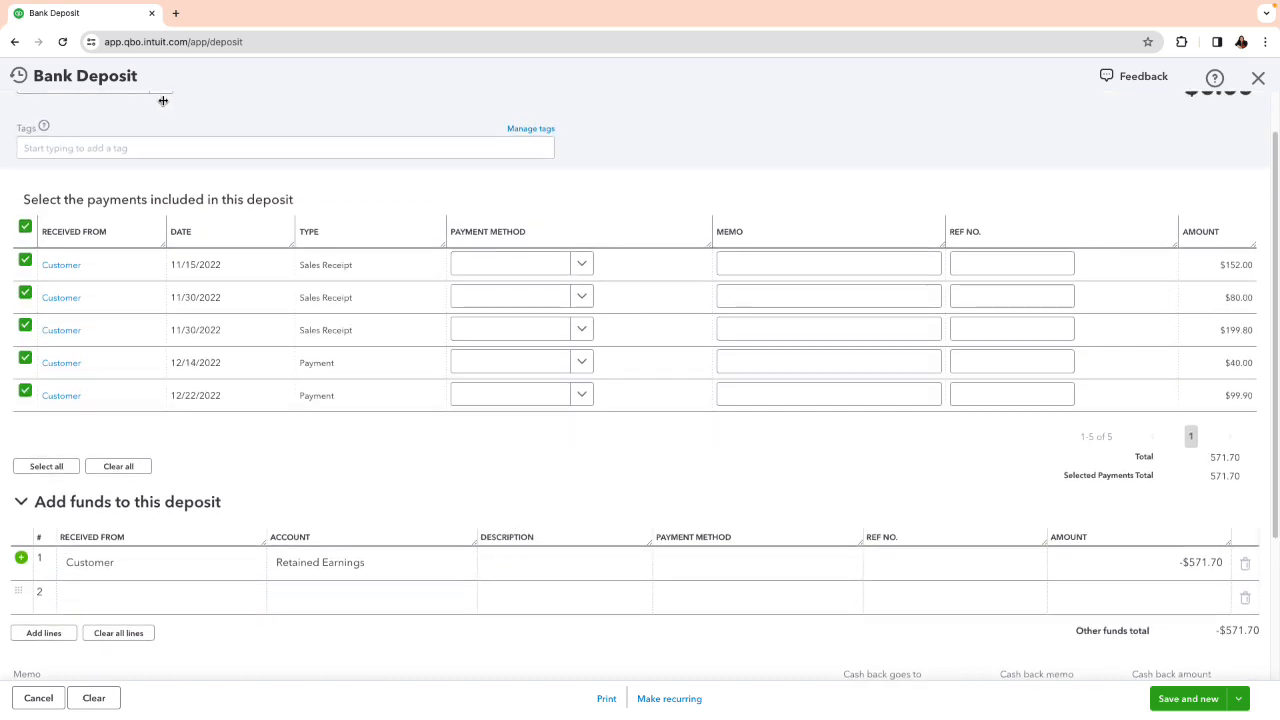
scroll(523, 406, "down", 1)
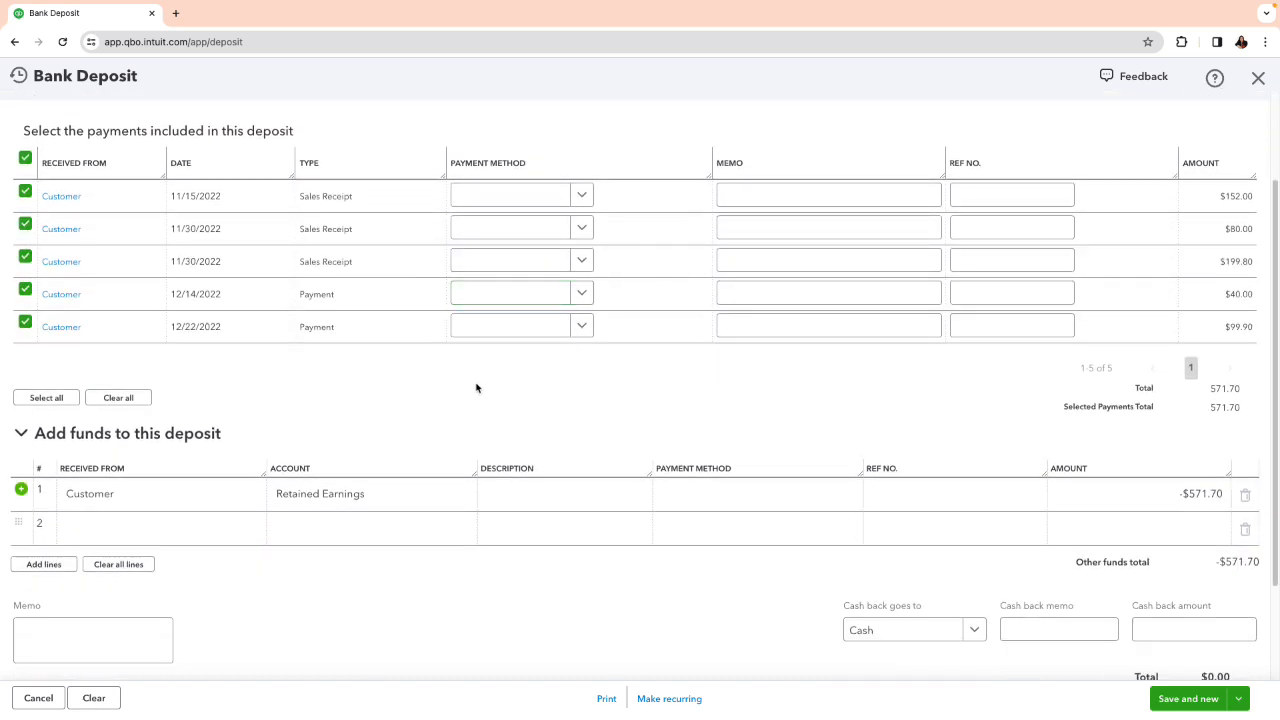
scroll(477, 386, "up", 1)
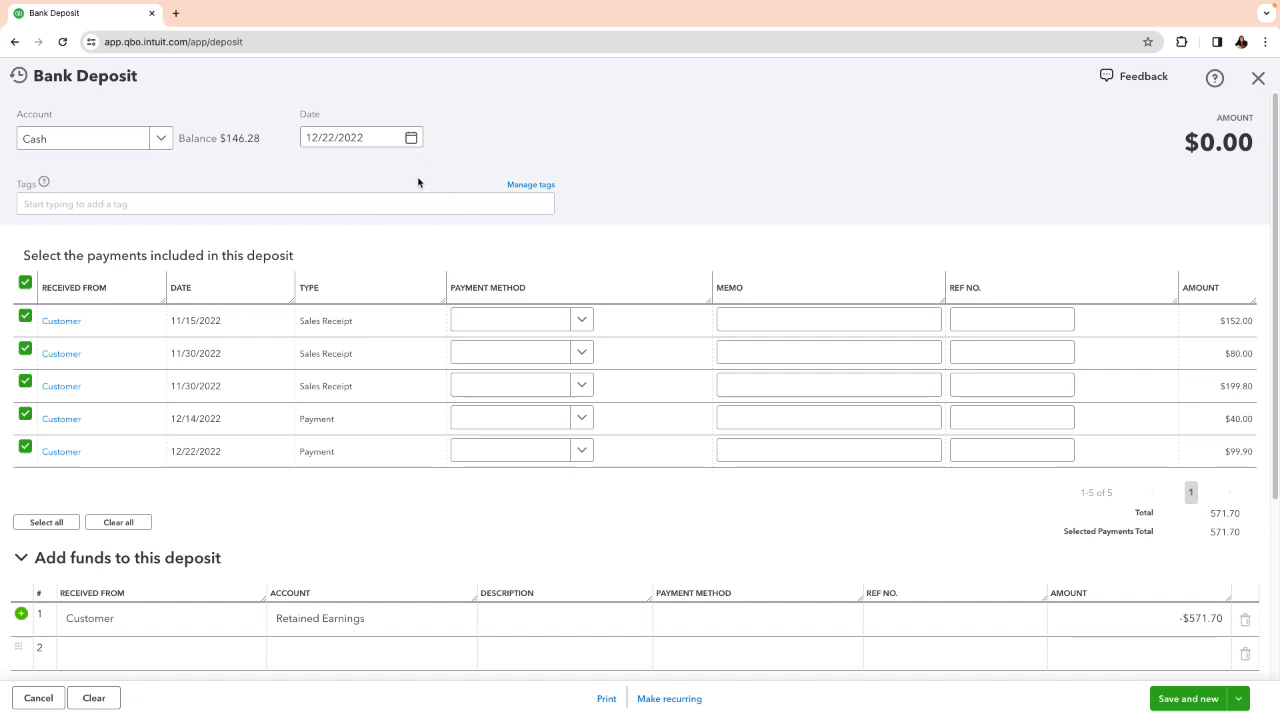
left_click(1150, 652)
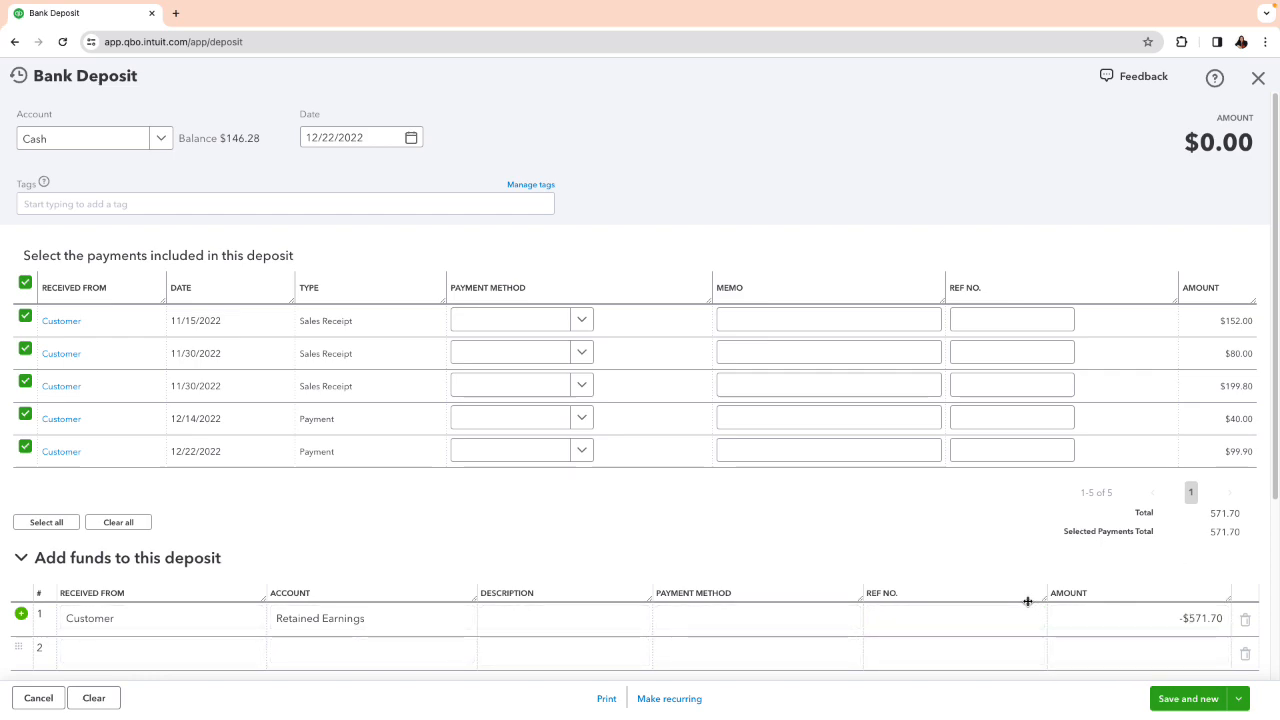
left_click(25, 349)
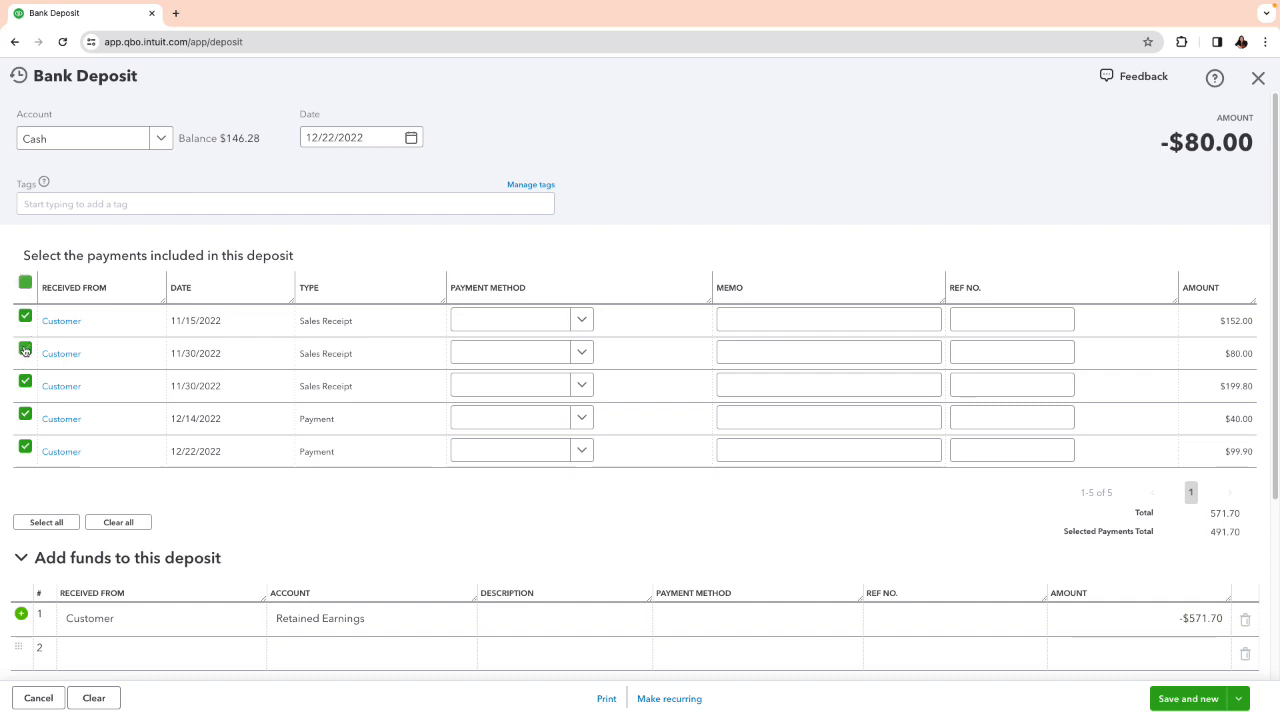
Exclude the $199.80 sales receipt and the $40.00 and $99.90 payments from the deposit
left_click(25, 383)
left_click(25, 418)
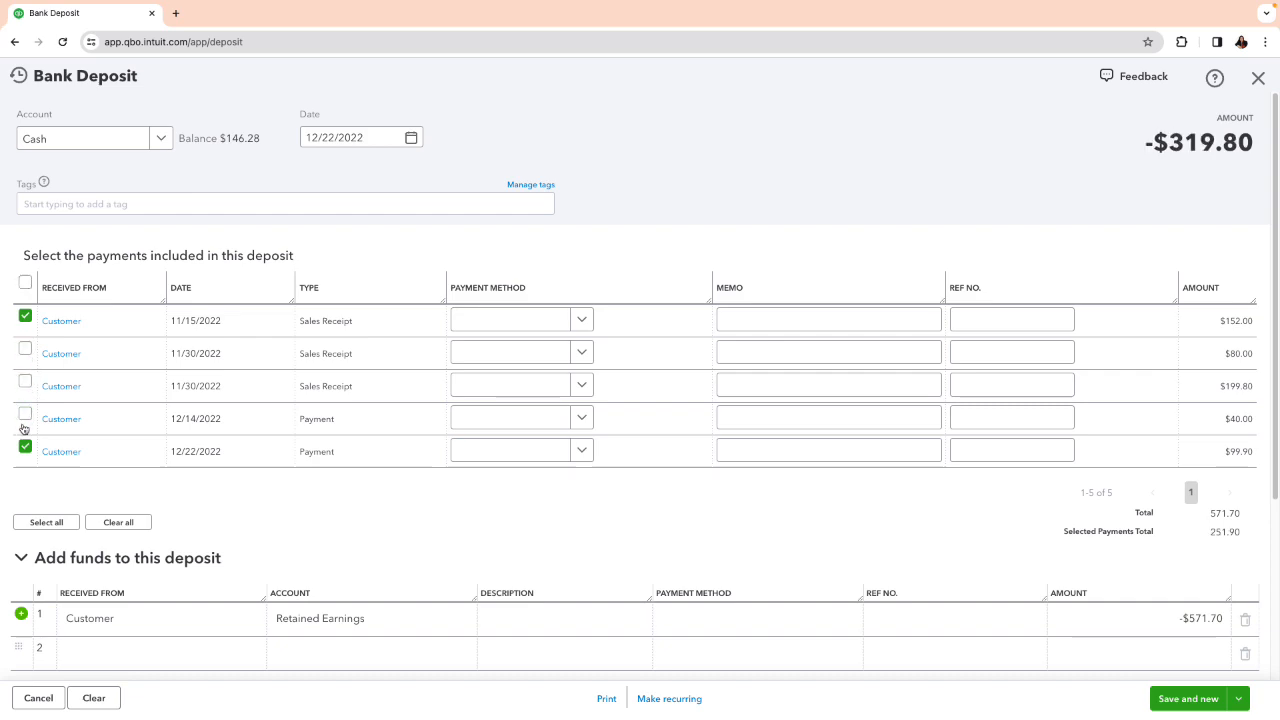
left_click(25, 446)
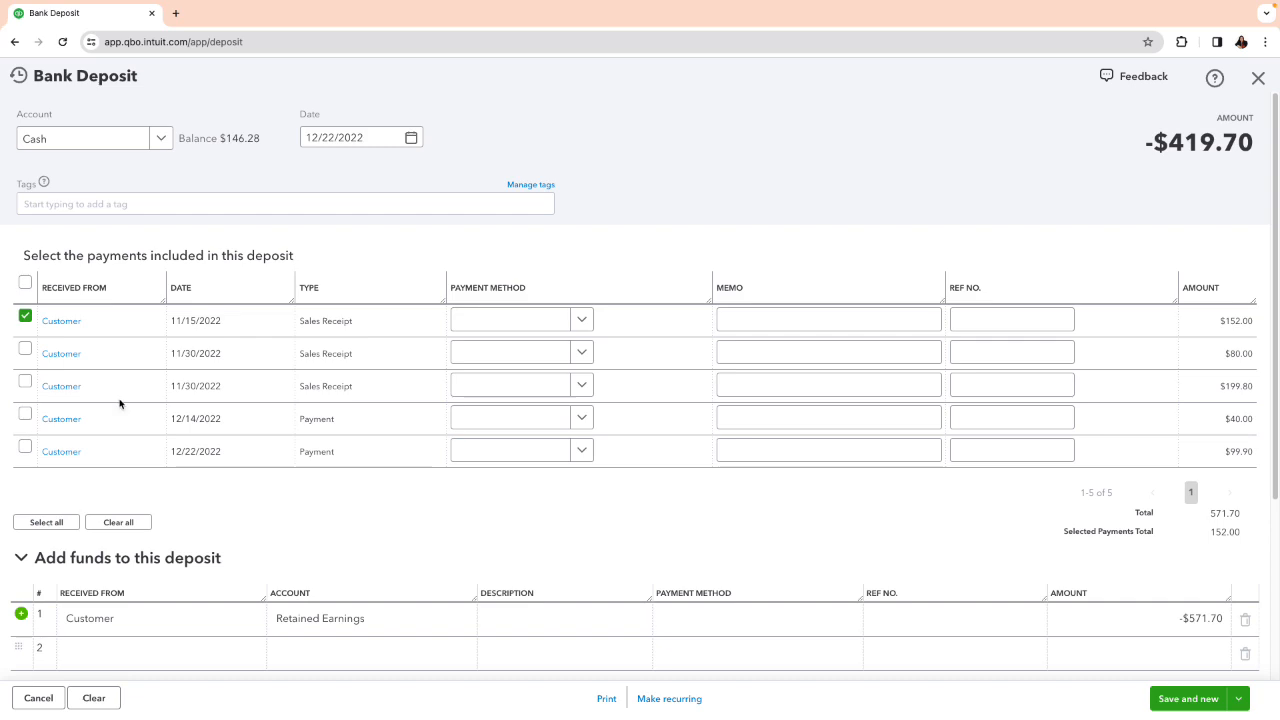
Duplicate the deposit's browser tab, close the deposit form in the copy, and open the bank transactions there
right_click(116, 22)
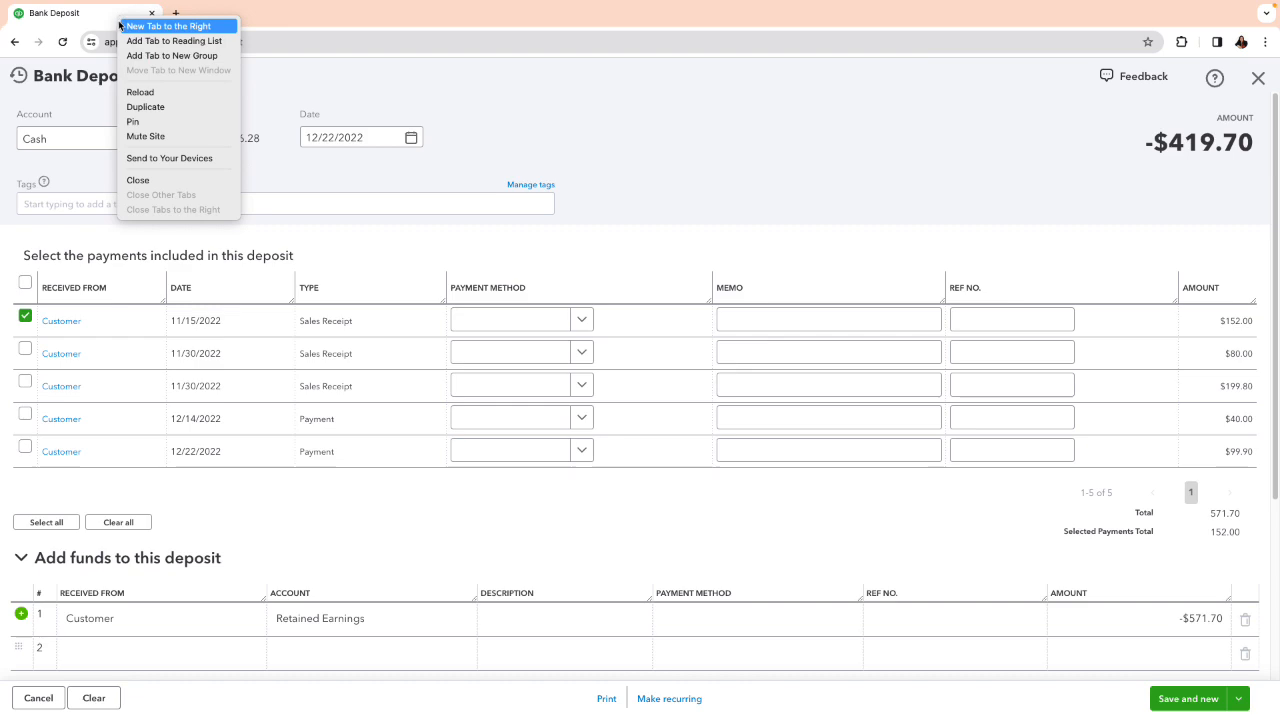
left_click(153, 104)
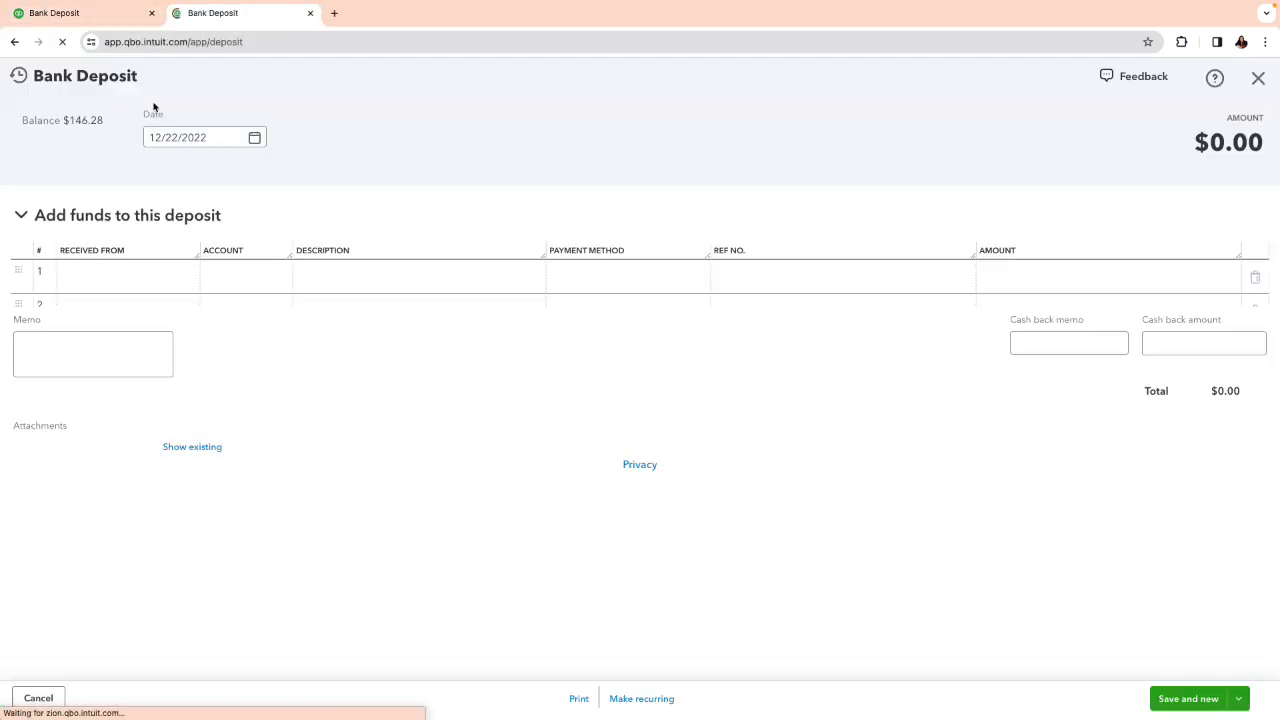
left_click(1257, 78)
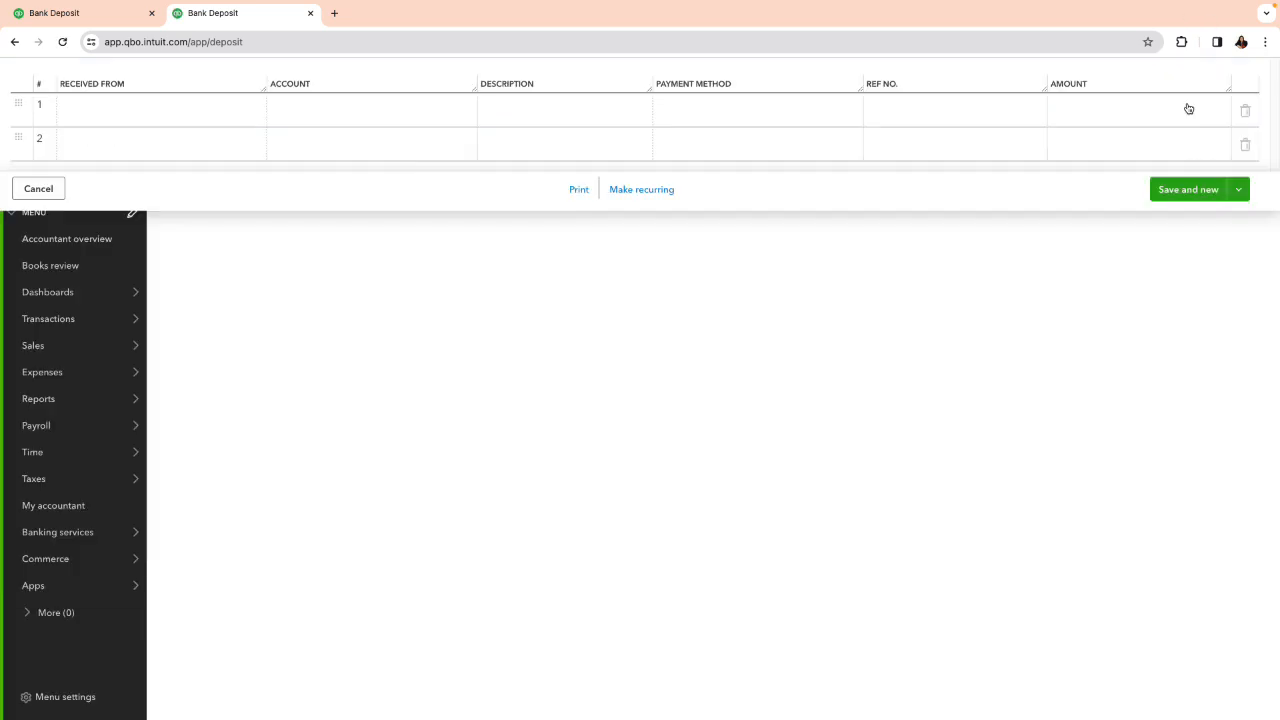
mouse_move(50, 320)
left_click(157, 318)
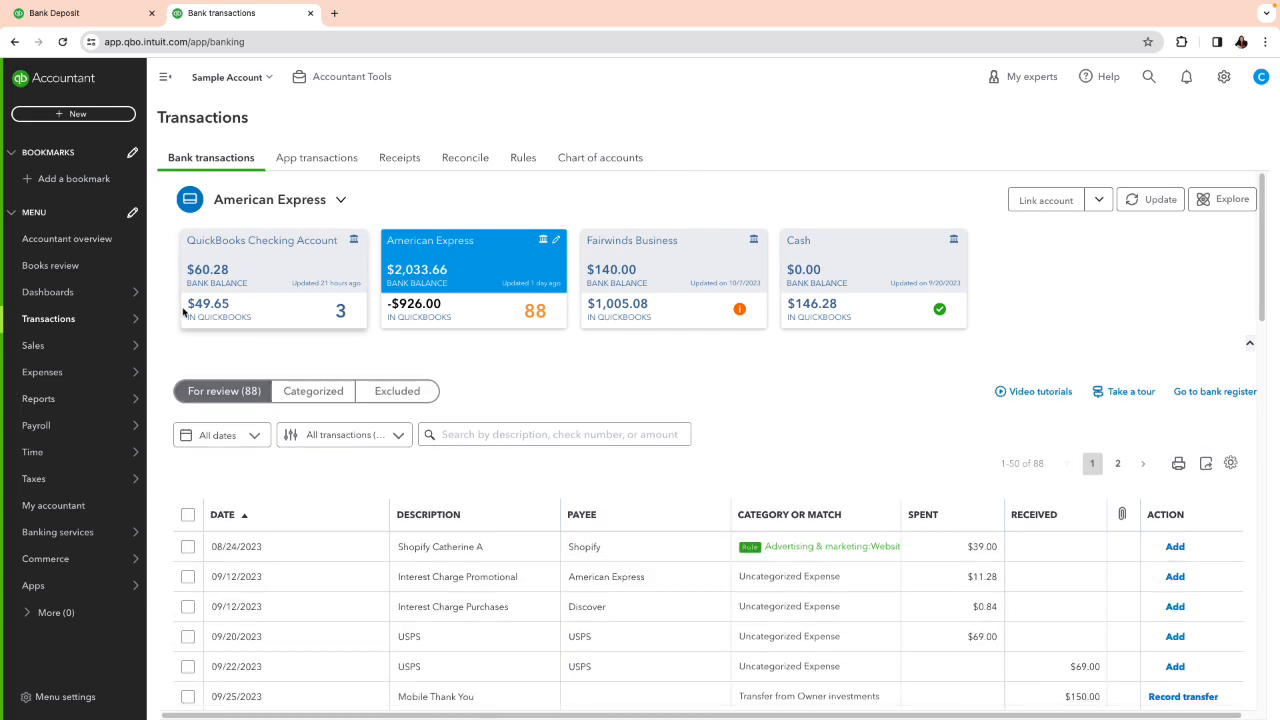
Show the Fairwinds Business account's bank transactions for review
scroll(330, 333, "down", 1)
scroll(330, 333, "down", 2)
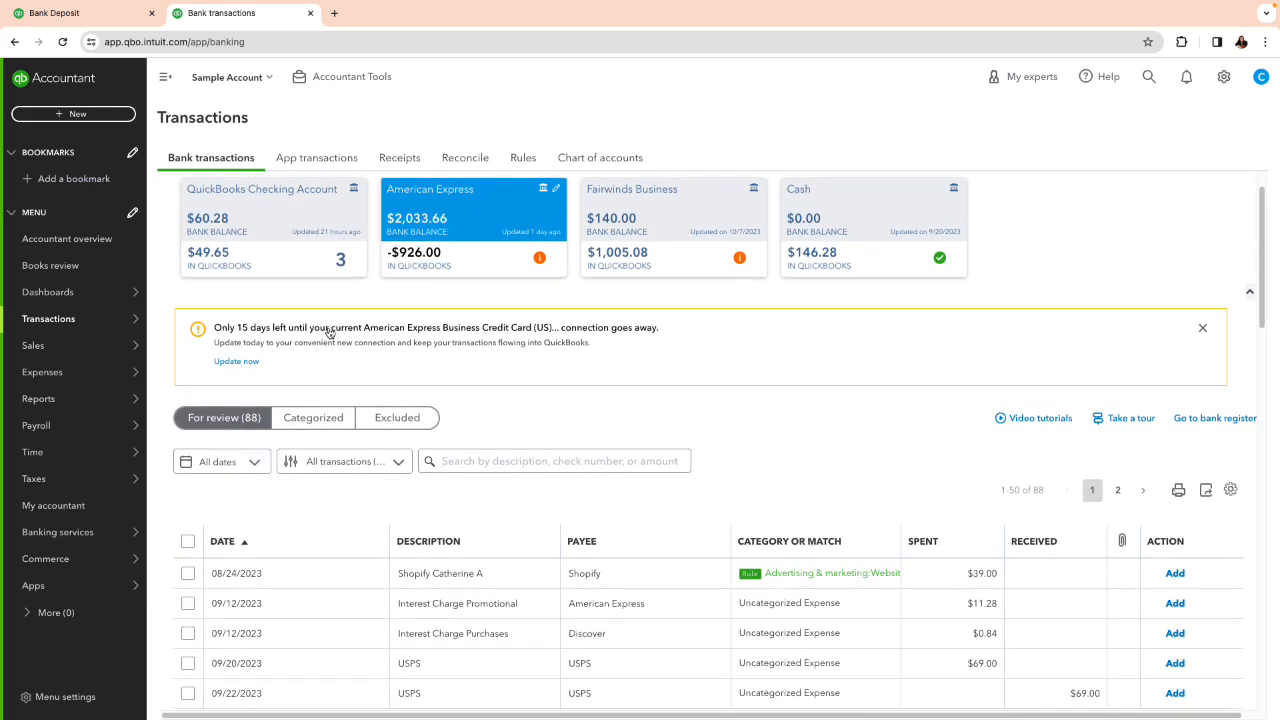
scroll(450, 320, "up", 3)
left_click(621, 302)
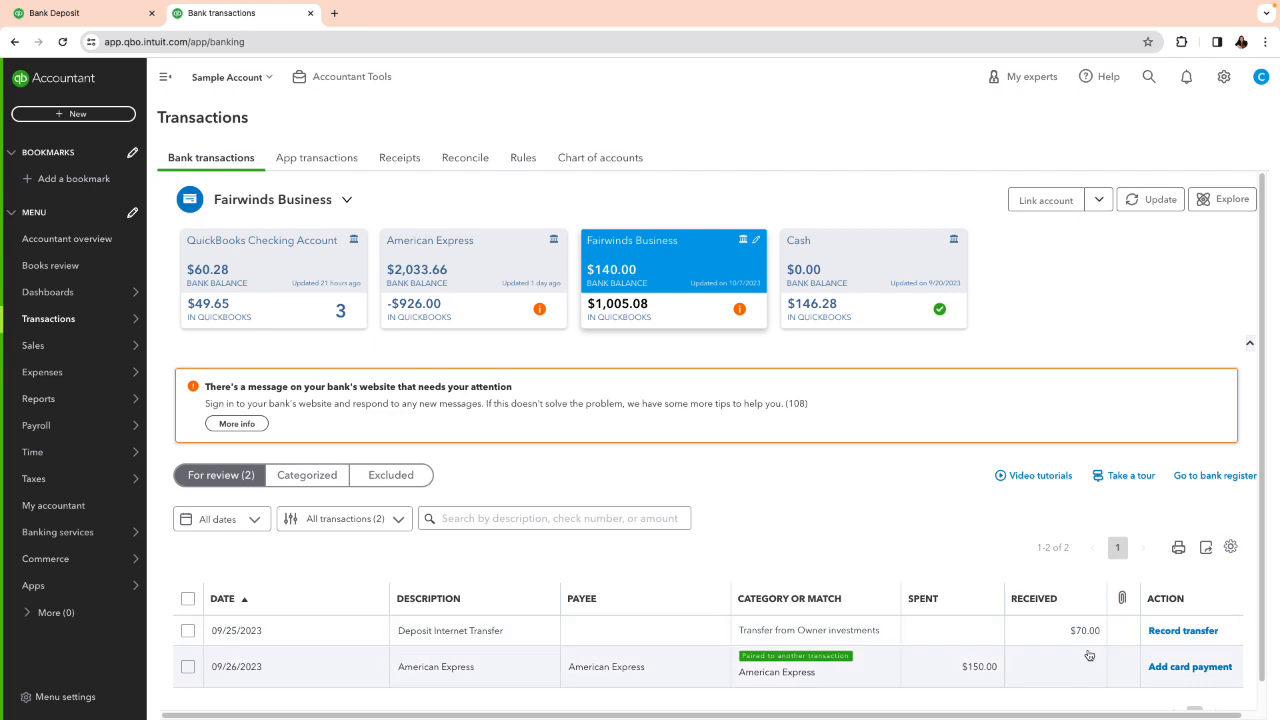
Return to the bank deposit, exclude the $152.00 sales receipt and include the $80.00 one dated 11/30/2022
left_click(36, 16)
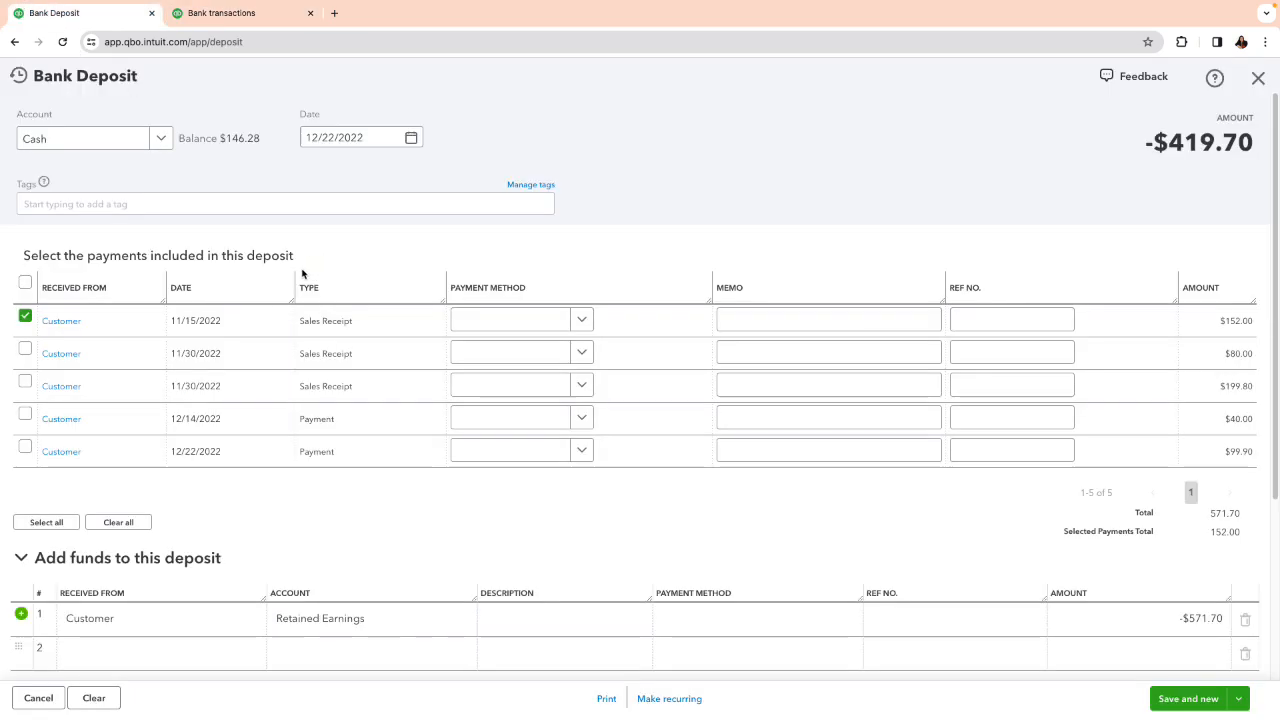
left_click(25, 316)
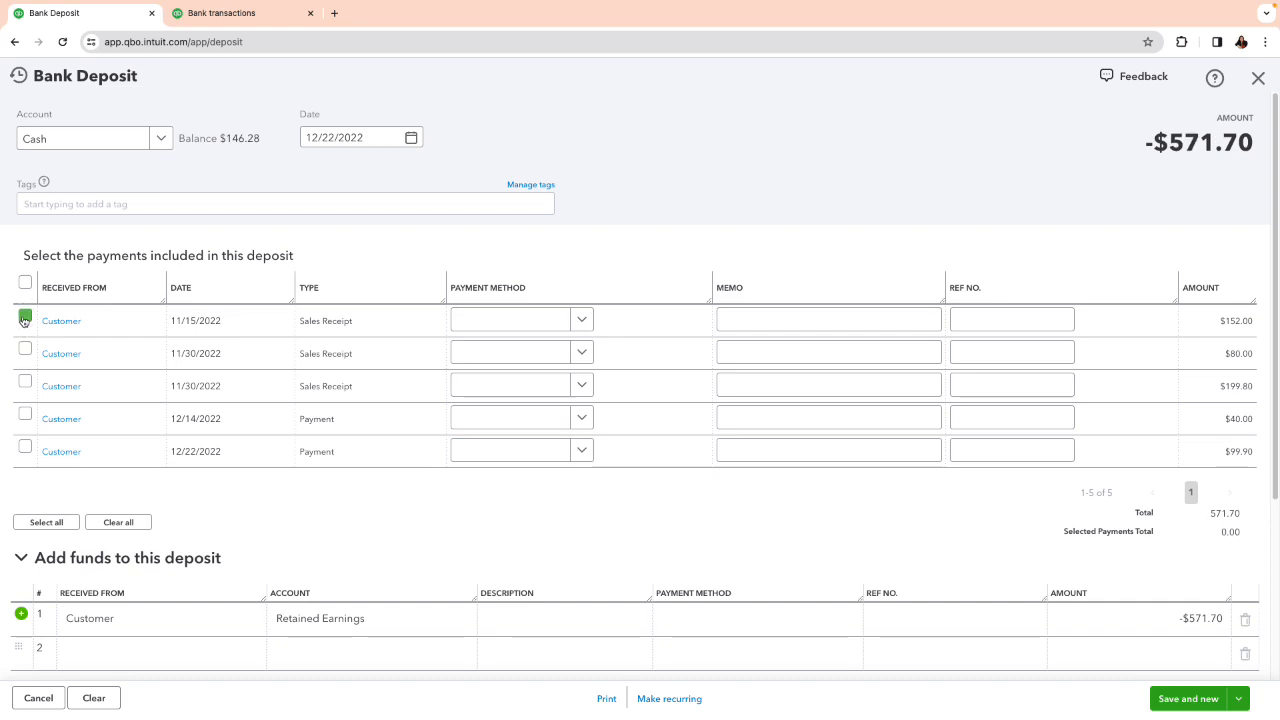
left_click(25, 349)
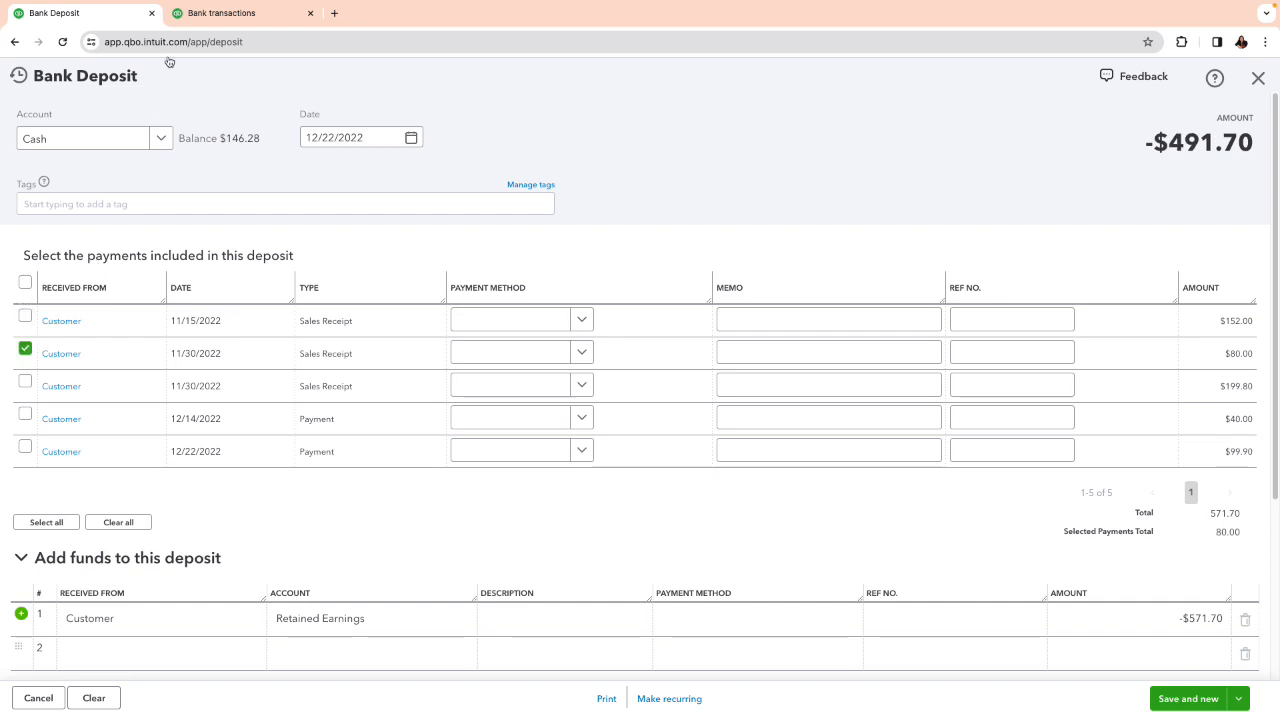
Compare the selected sales receipt with the amounts received in the Fairwinds Business bank transactions
left_click(208, 16)
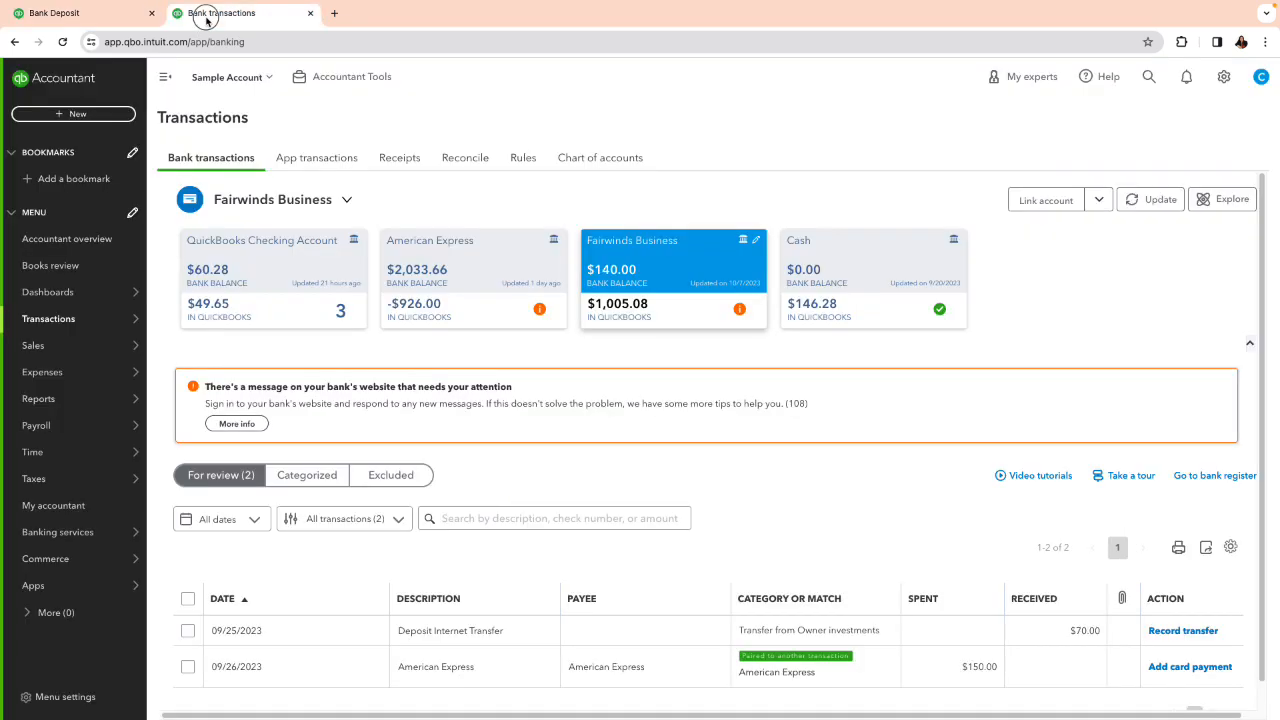
left_click(110, 20)
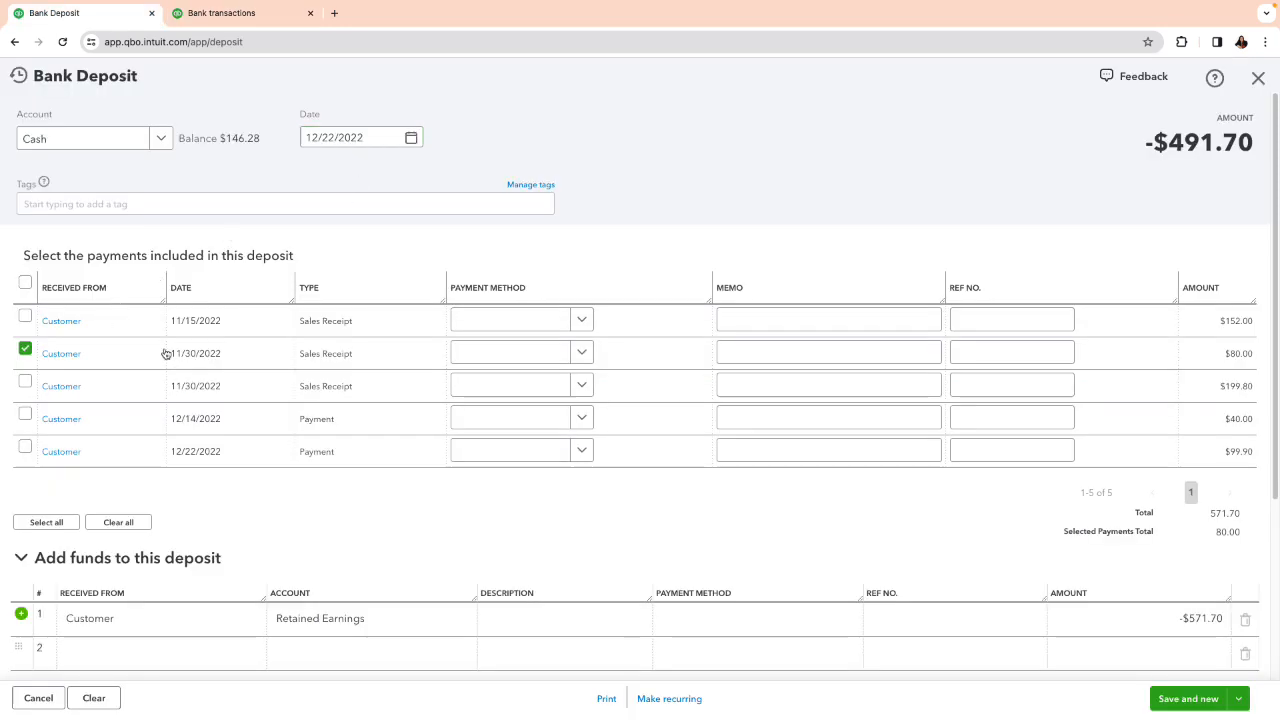
left_click(227, 24)
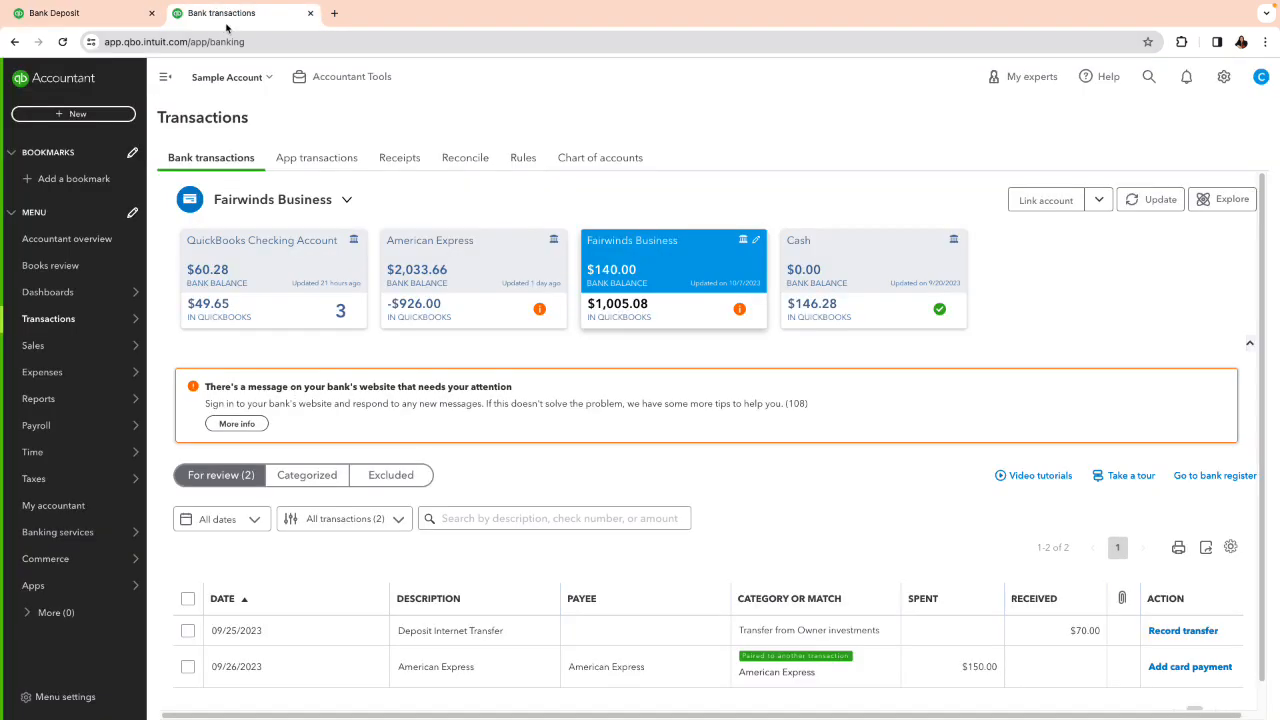
left_click(55, 14)
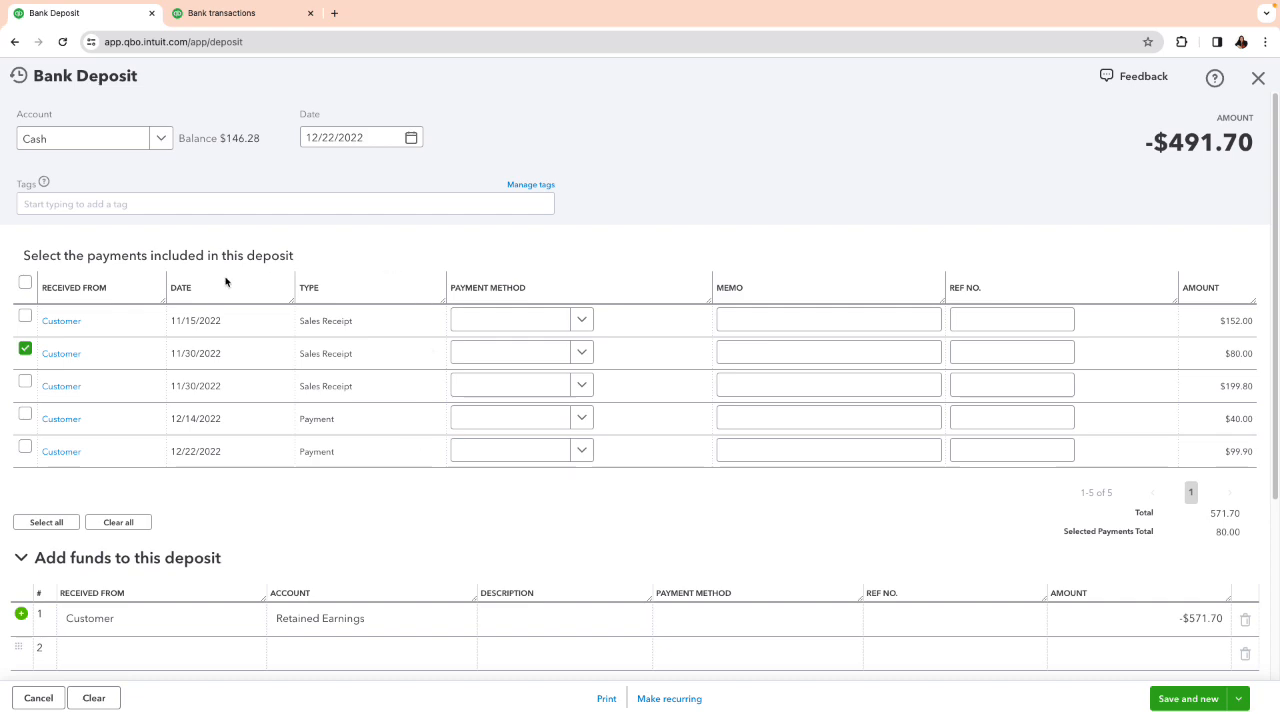
Change the deposit account to Fairwinds Business
left_click(155, 140)
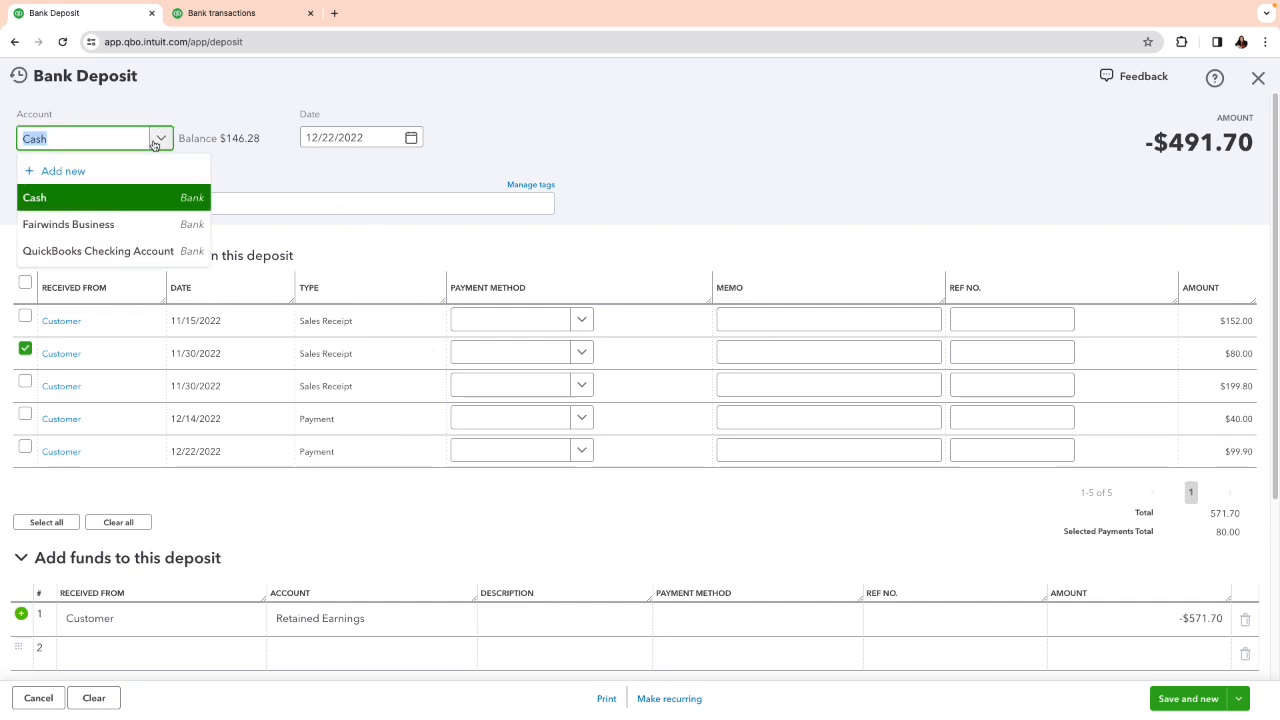
left_click(109, 222)
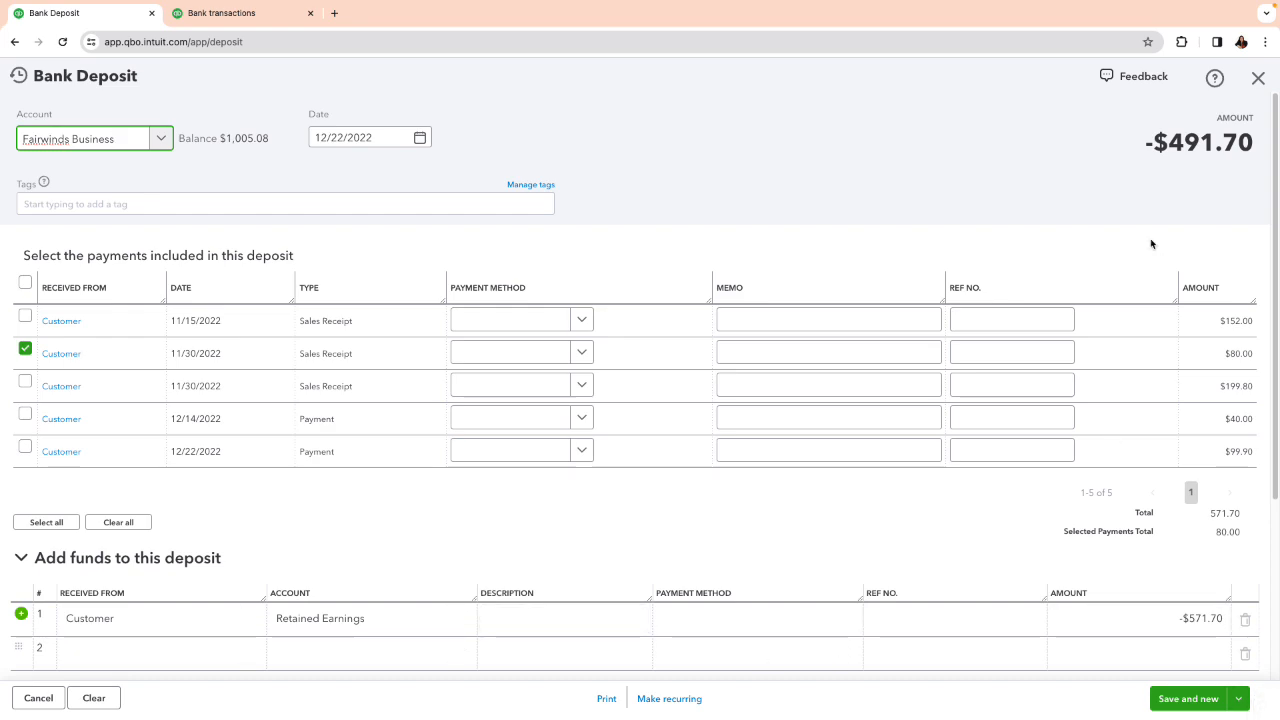
Discard the current deposit without saving and start a new bank deposit
left_click(1259, 76)
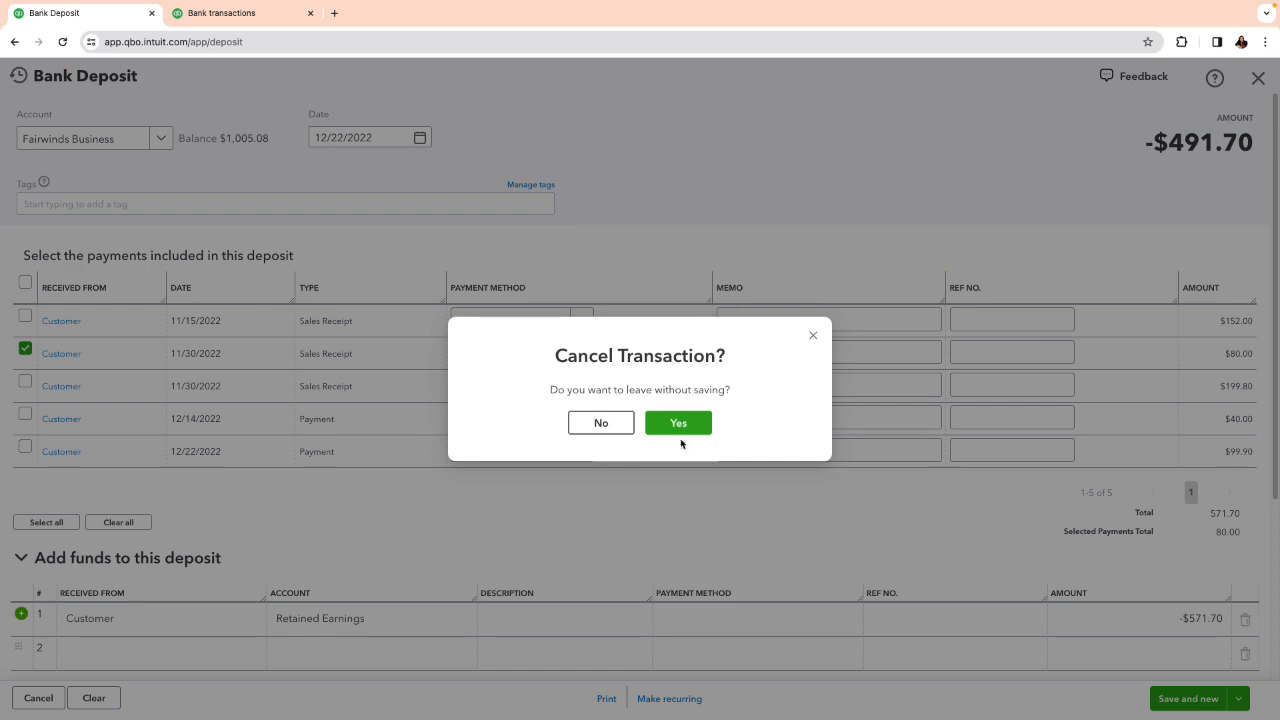
left_click(684, 424)
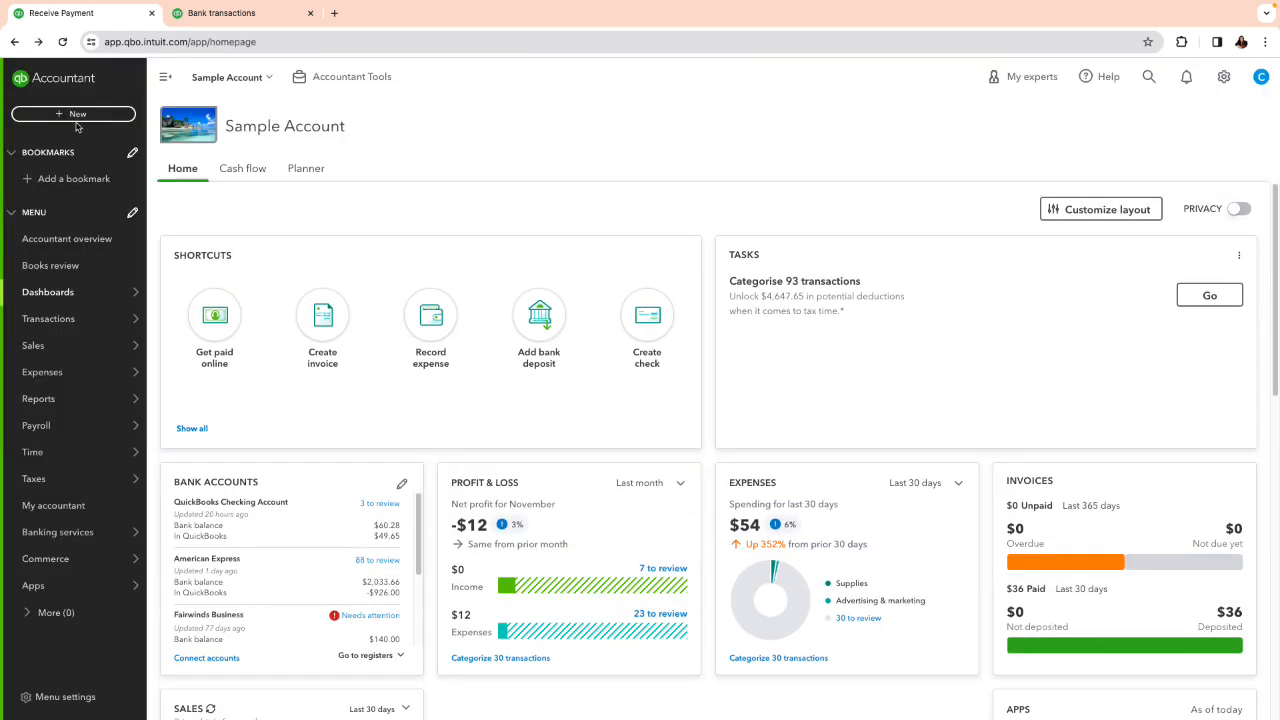
left_click(66, 115)
left_click(367, 190)
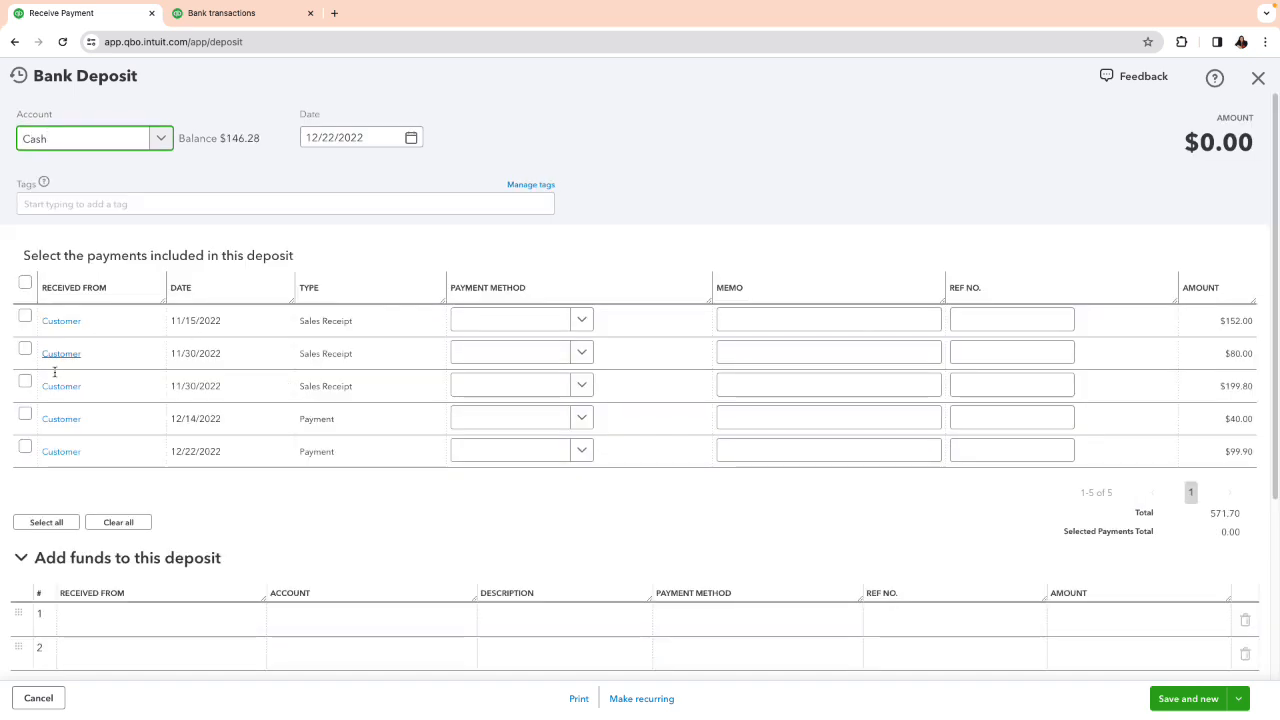
Include only the $80.00 sales receipt dated 11/30/2022 and set the deposit account to Fairwinds Business
left_click(25, 316)
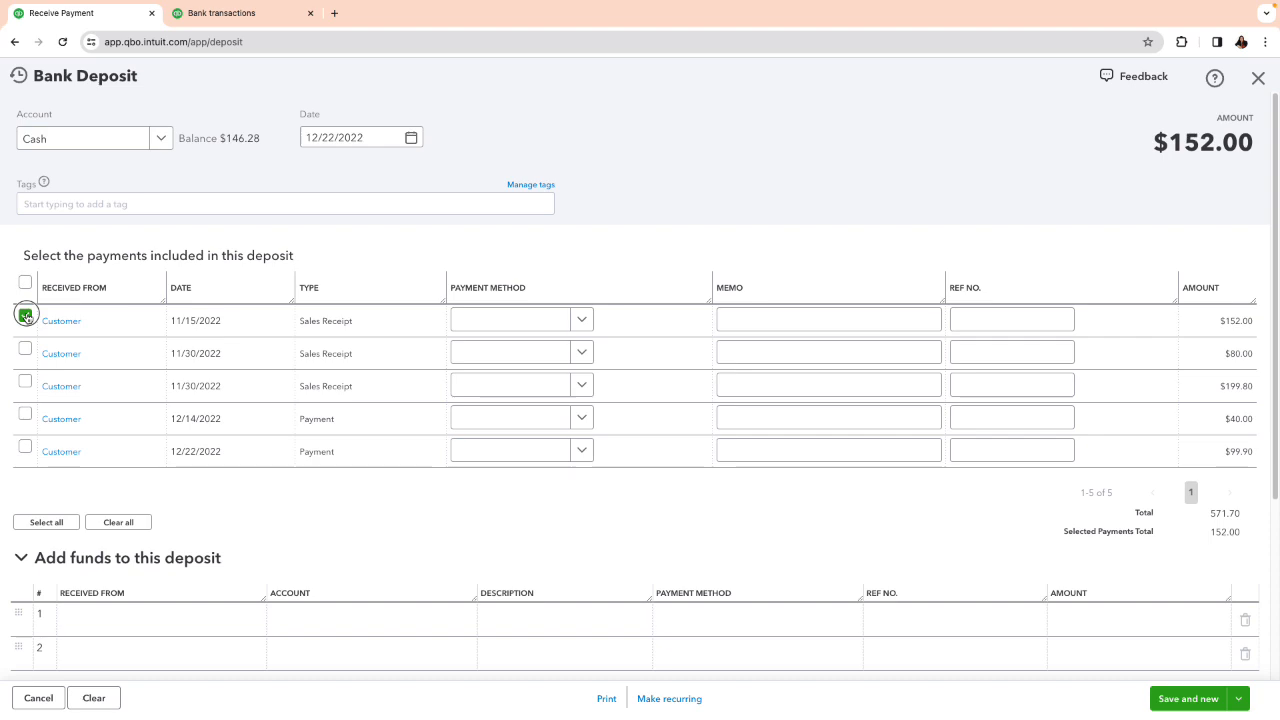
left_click(25, 316)
left_click(25, 348)
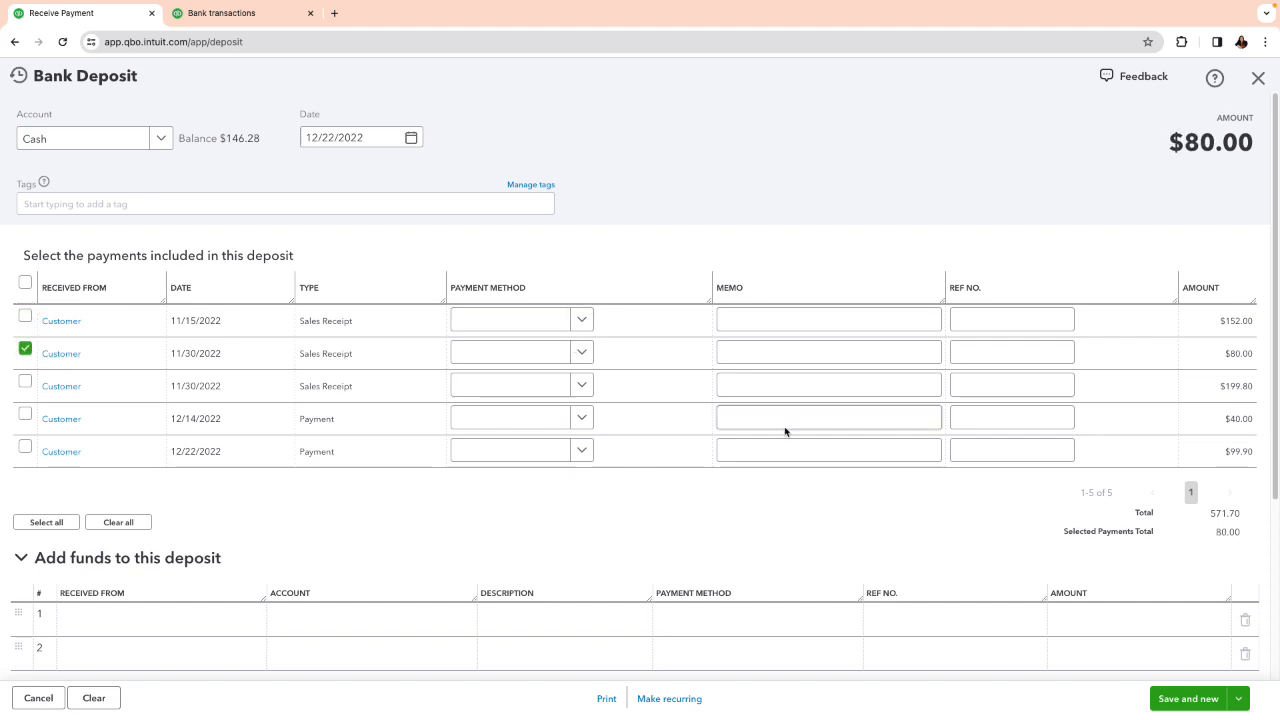
left_click(162, 140)
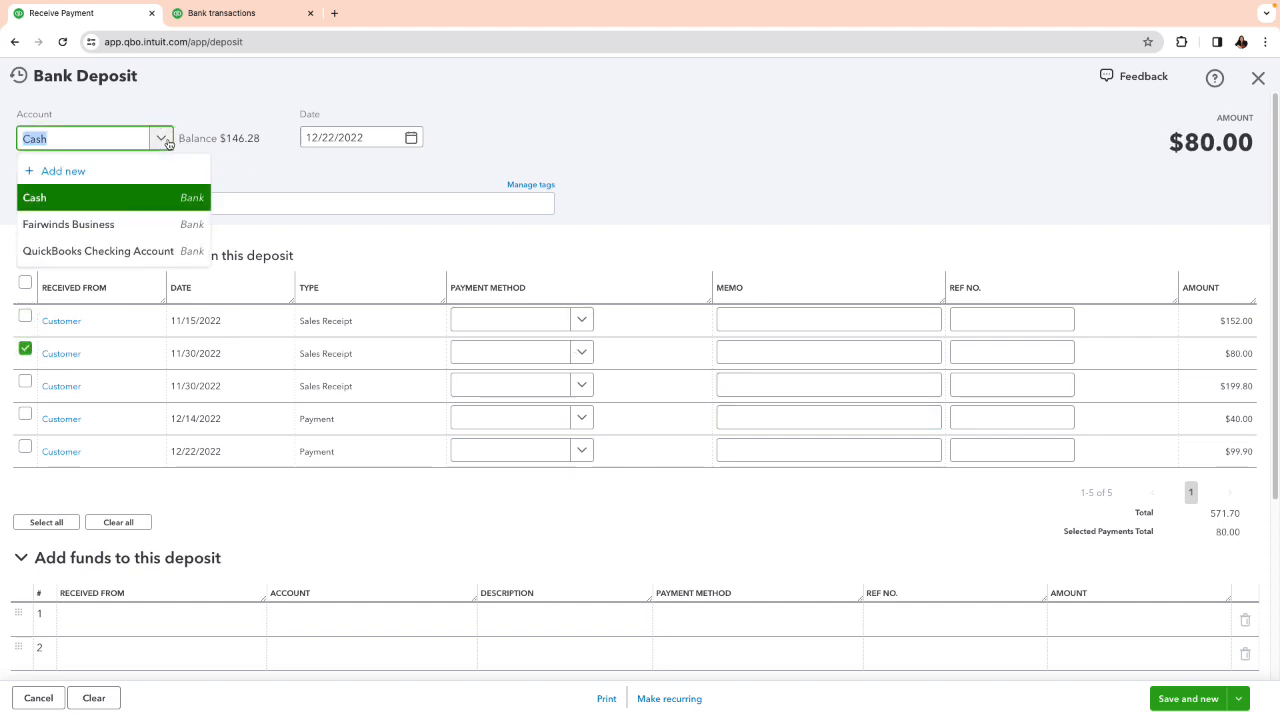
left_click(105, 222)
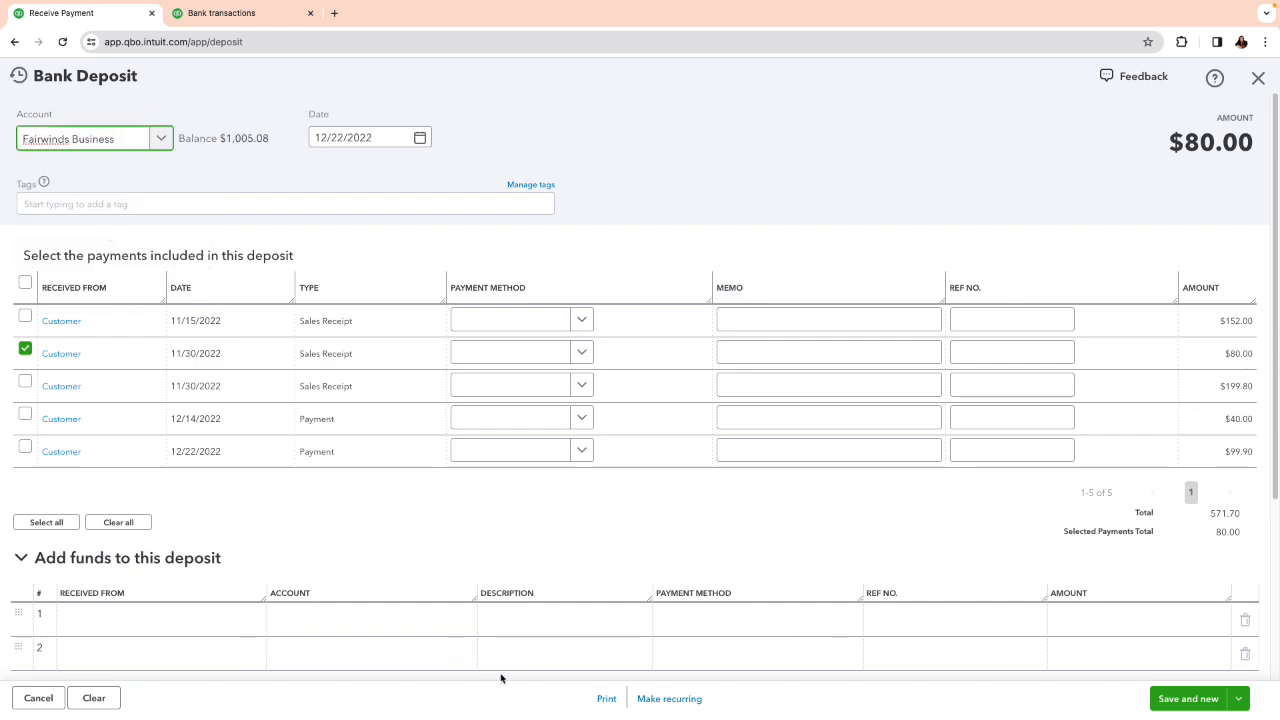
Set the payer of the first added-funds line to Customer
left_click(135, 630)
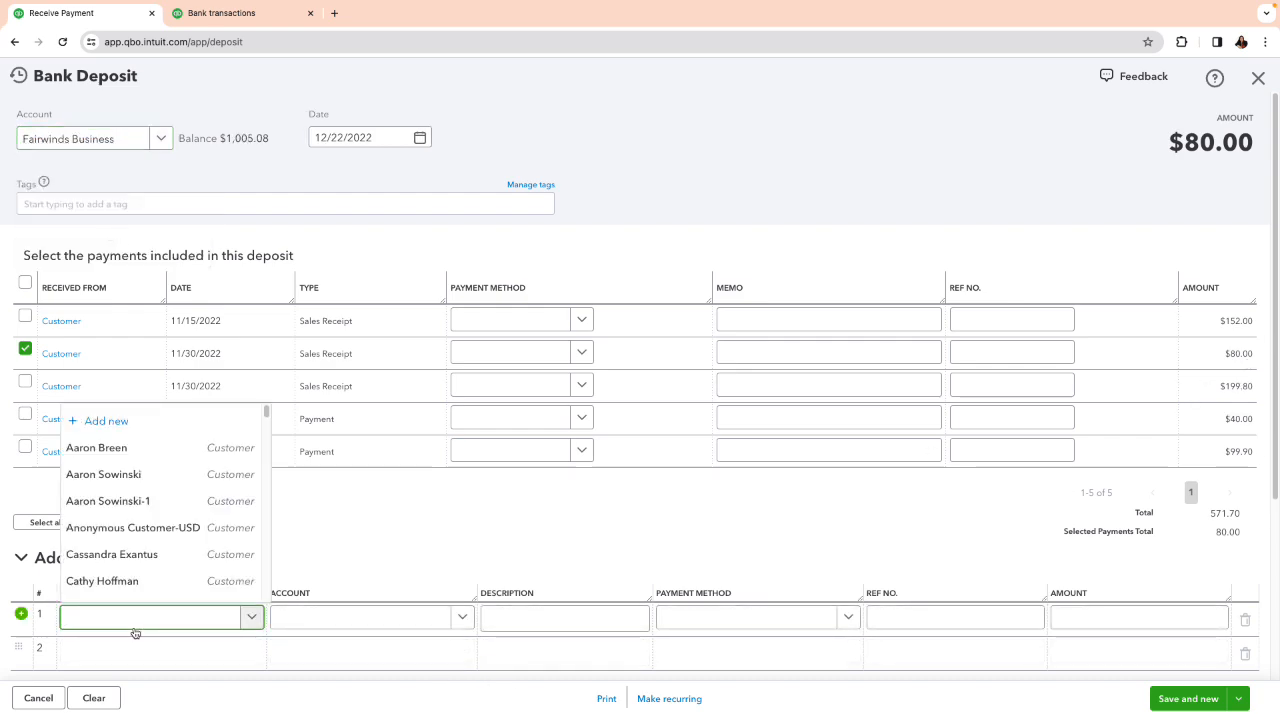
scroll(140, 546, "down", 3)
scroll(140, 546, "down", 1)
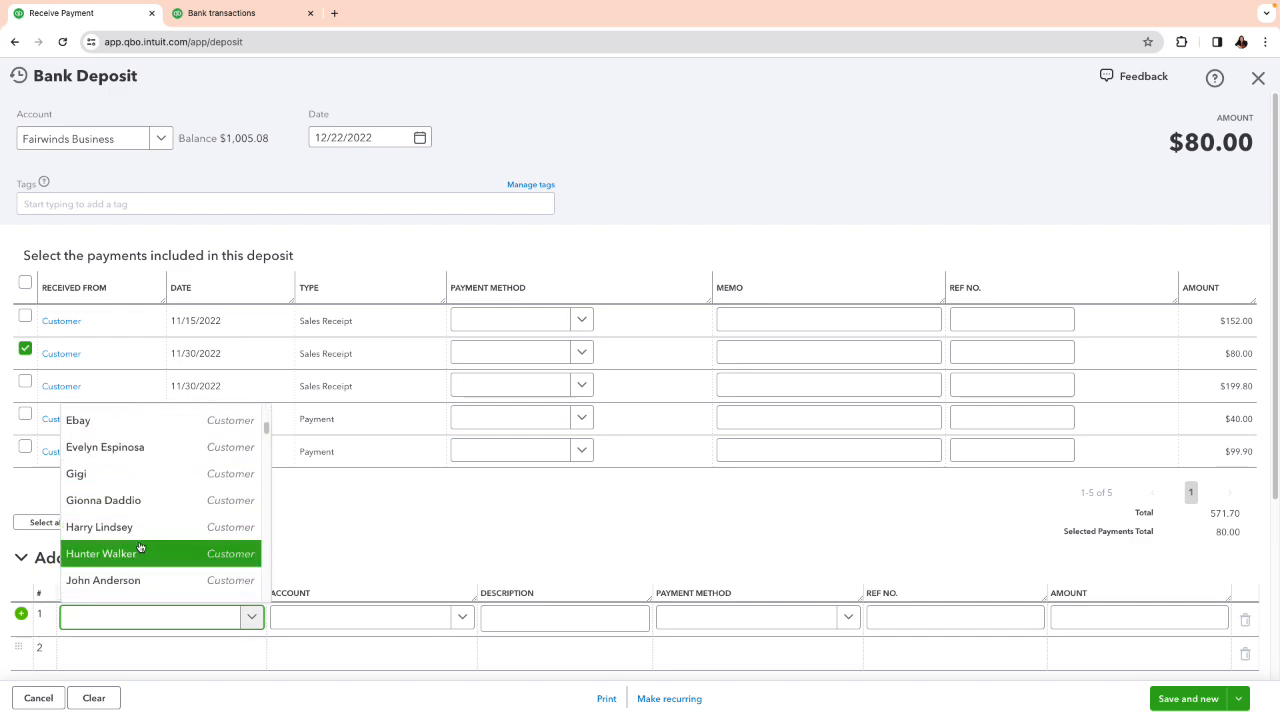
scroll(140, 546, "up", 4)
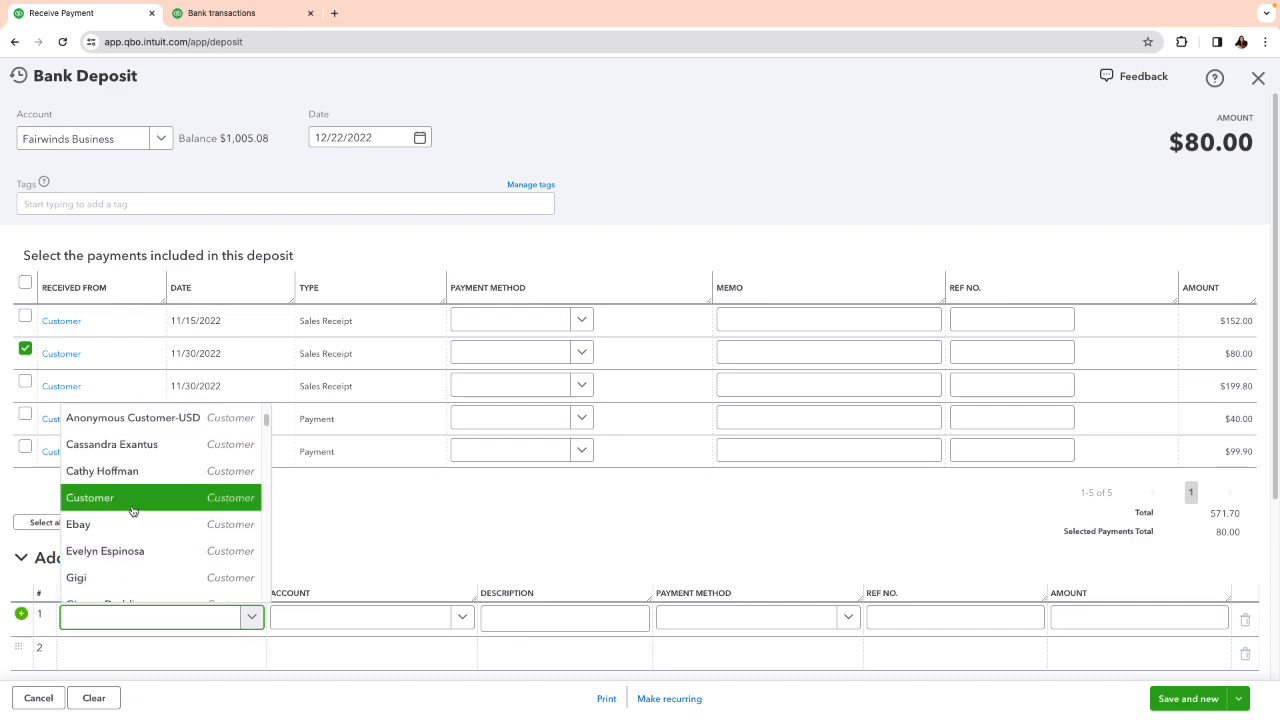
left_click(137, 500)
Assign the Merchant account fees account to the first added-funds line with an amount of -10
left_click(300, 616)
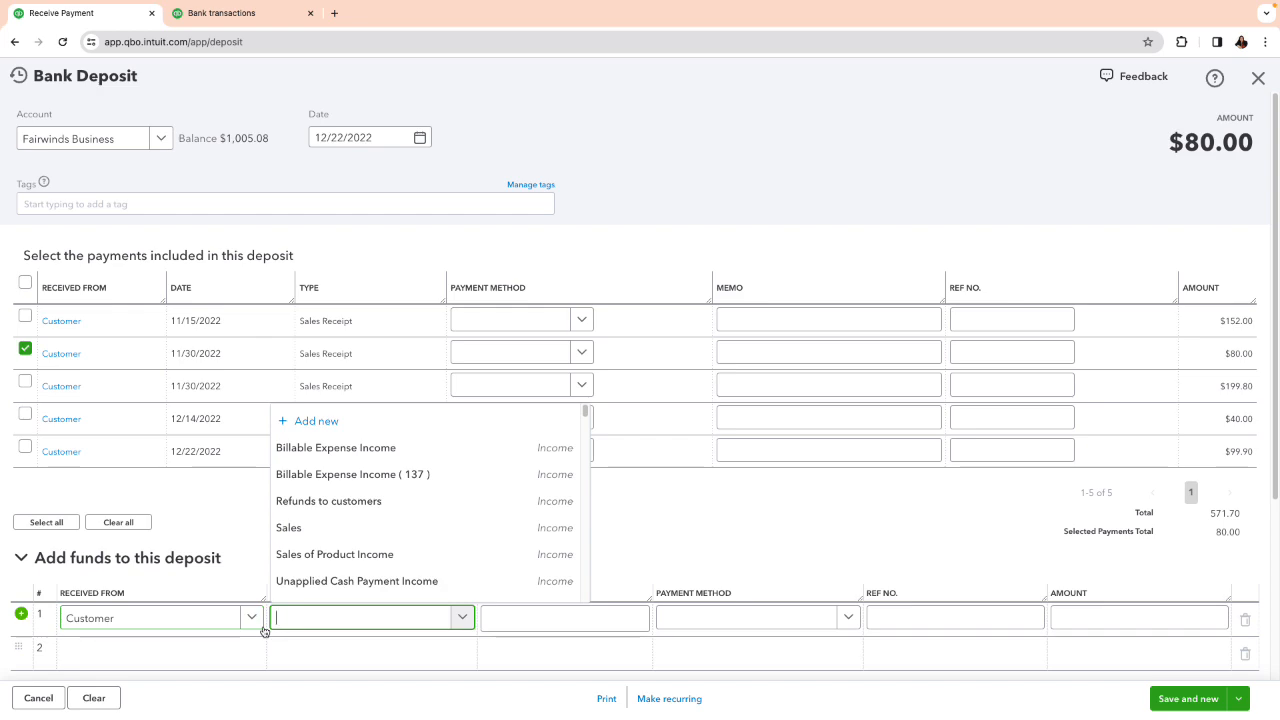
type("merc")
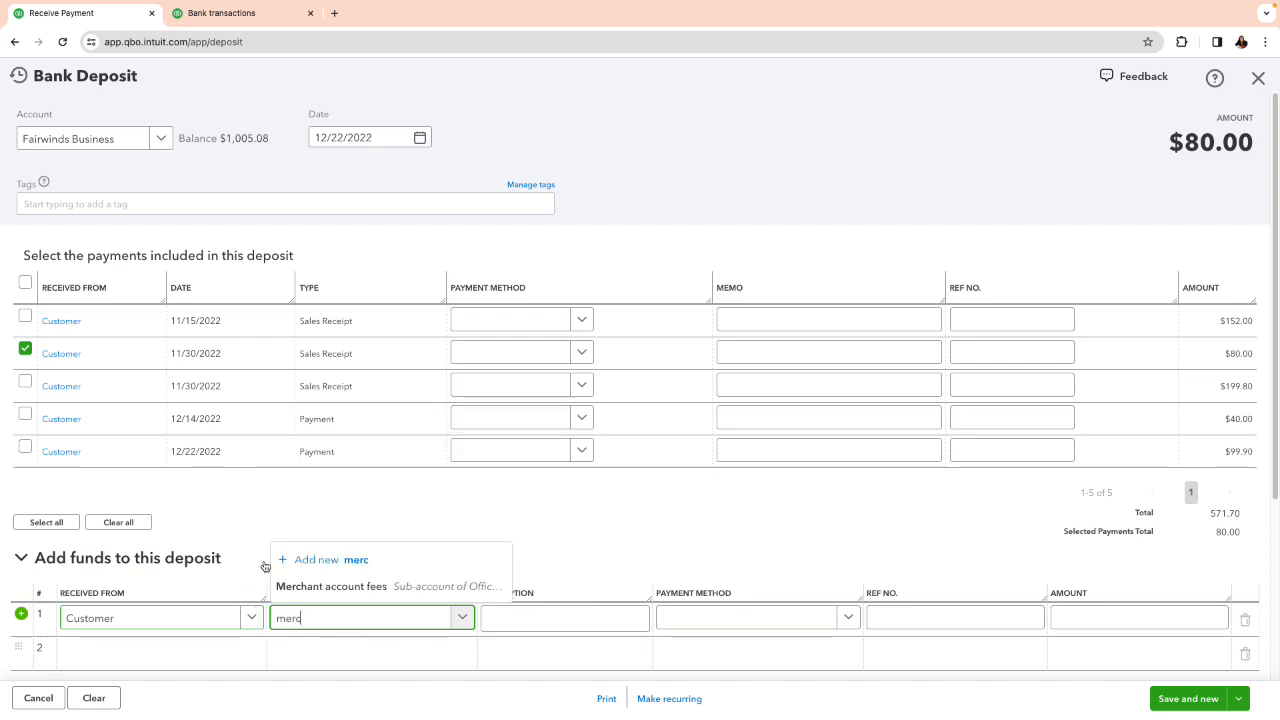
left_click(336, 587)
left_click(1081, 621)
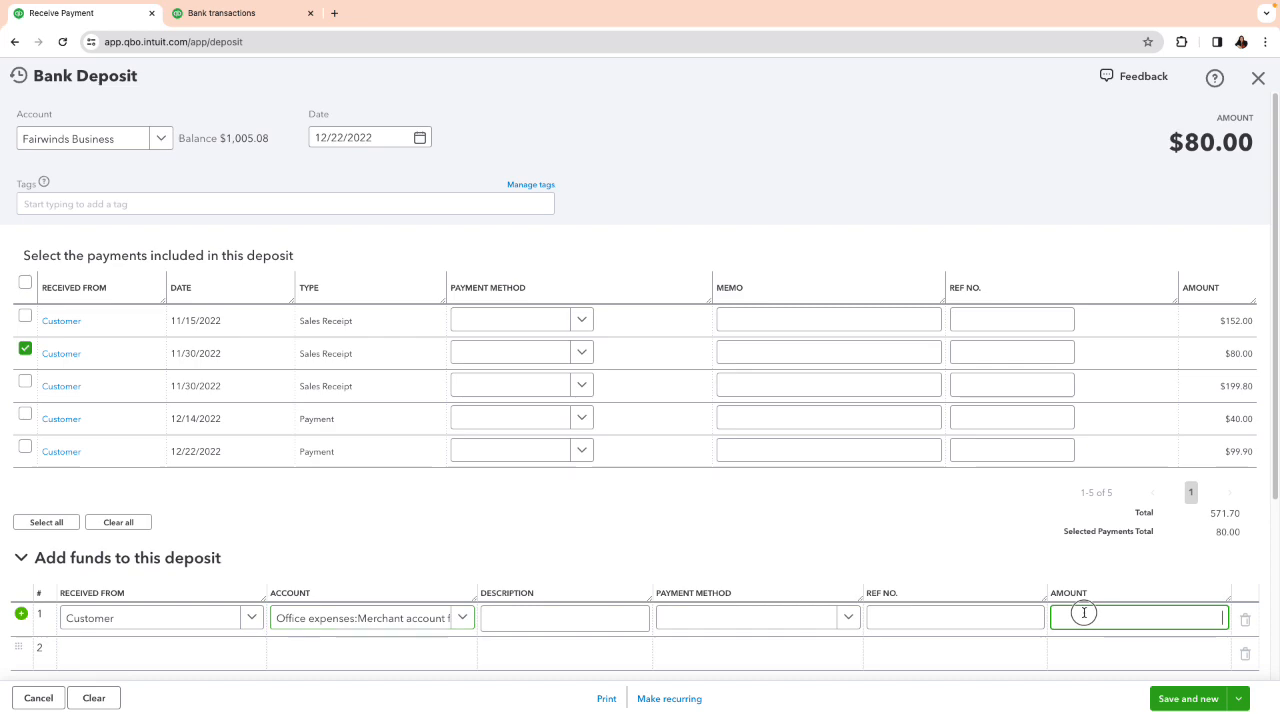
type("-10")
Set the bank deposit's date to 09/25/2023, matching the $70.00 transfer in the Fairwinds Business bank feed
left_click(219, 10)
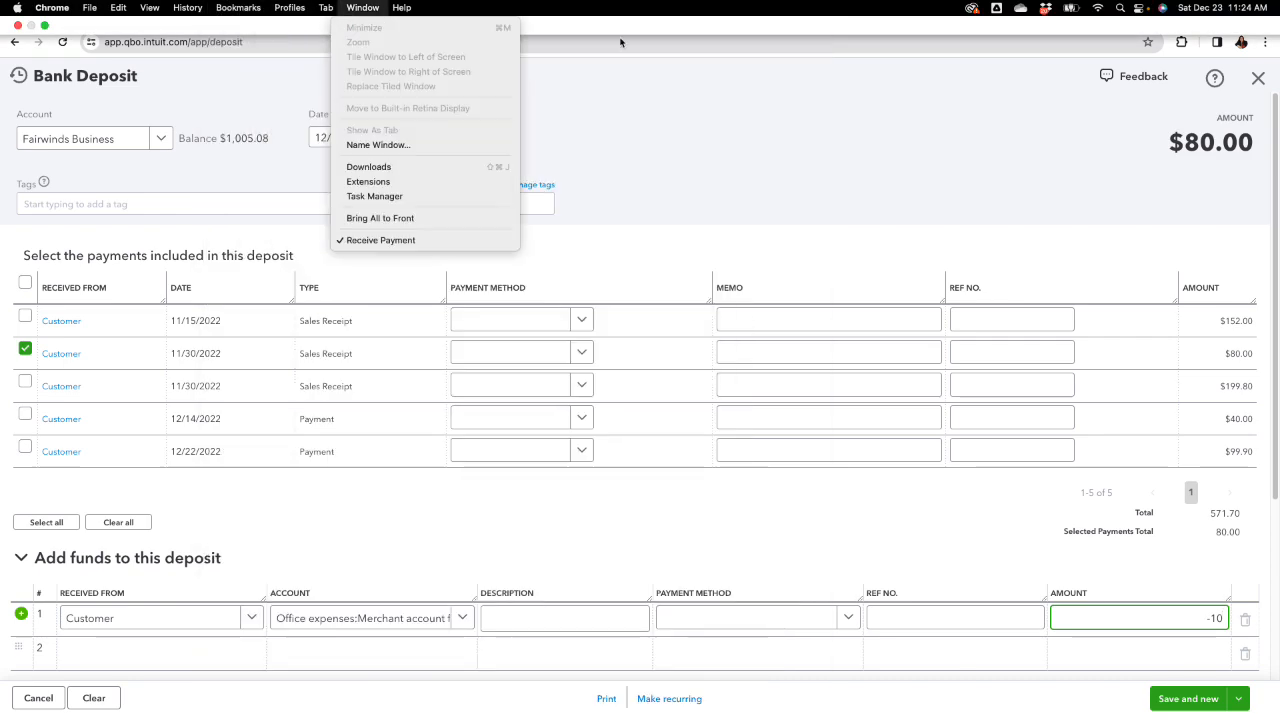
left_click(867, 110)
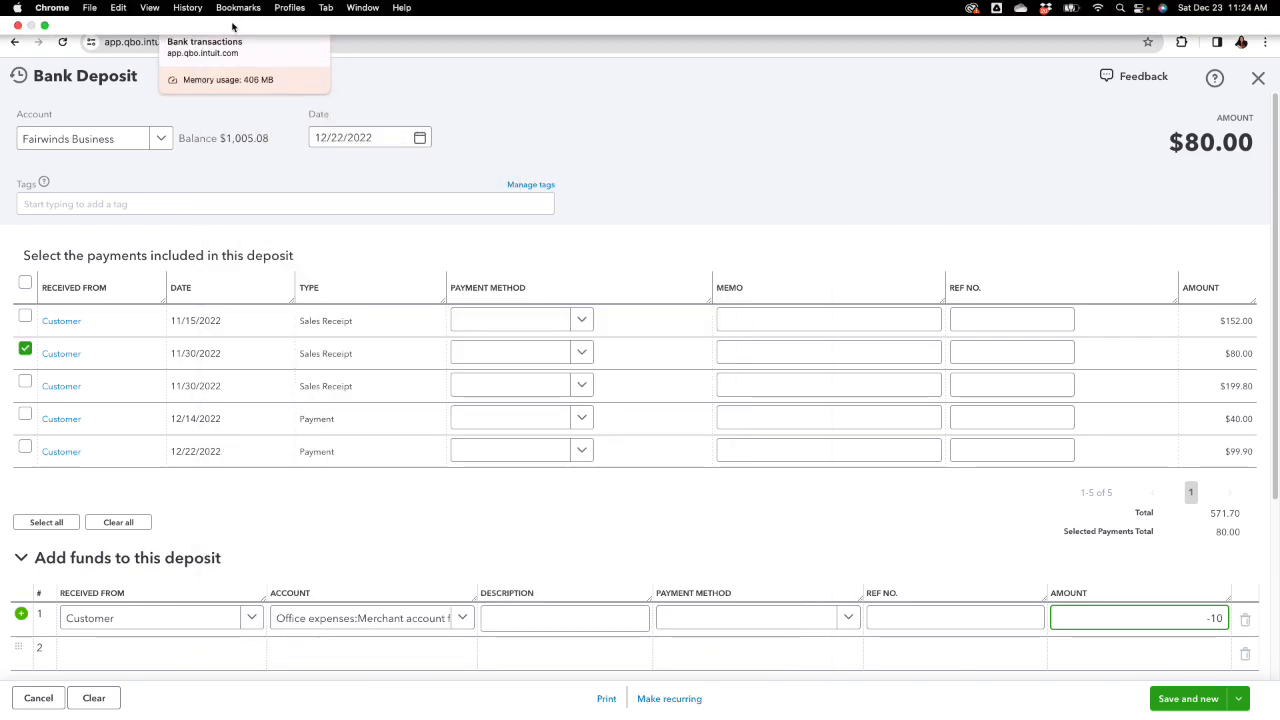
left_click(196, 15)
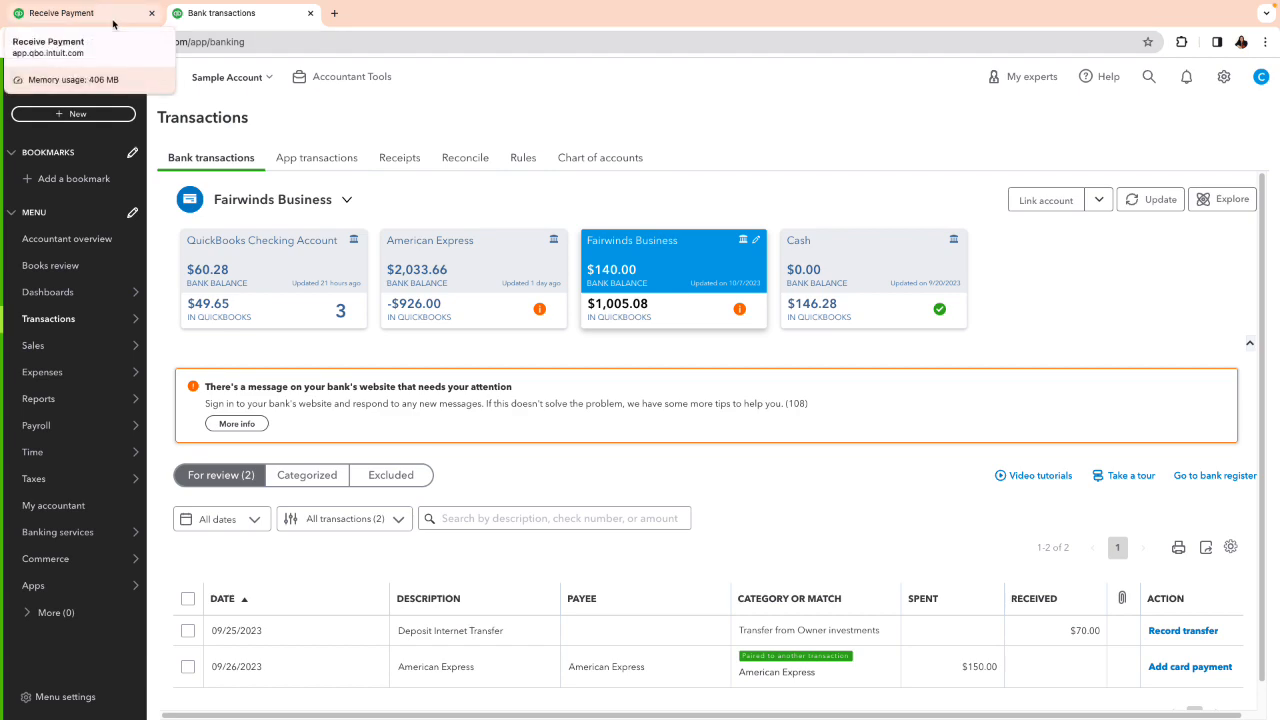
left_click(113, 14)
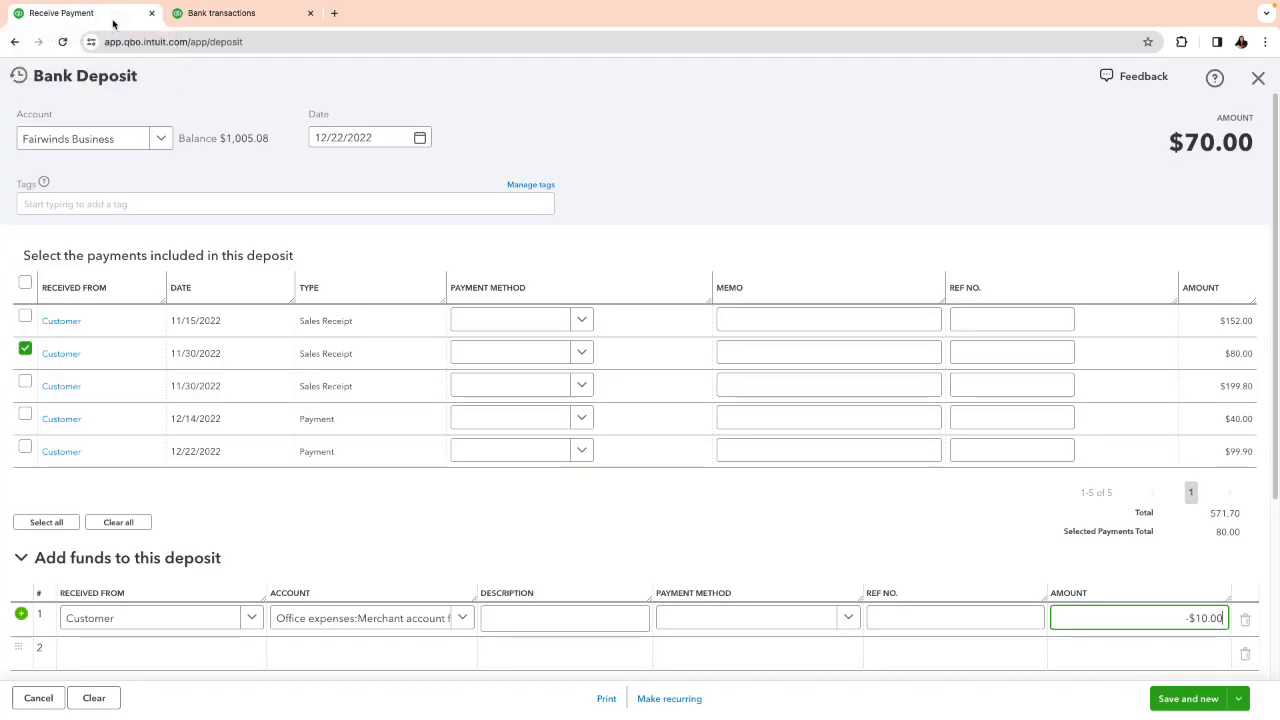
left_click(419, 137)
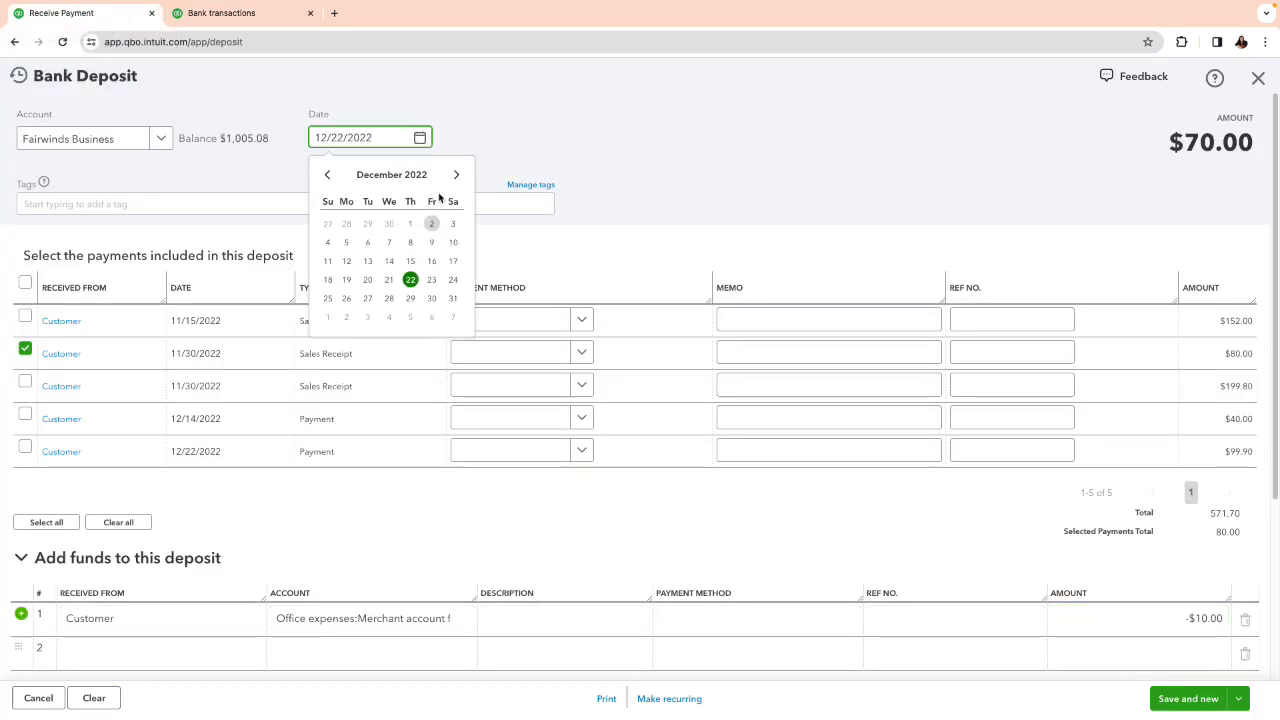
left_click(455, 176)
left_click(455, 176)
left_click(455, 176)
left_click(455, 176)
left_click(455, 176)
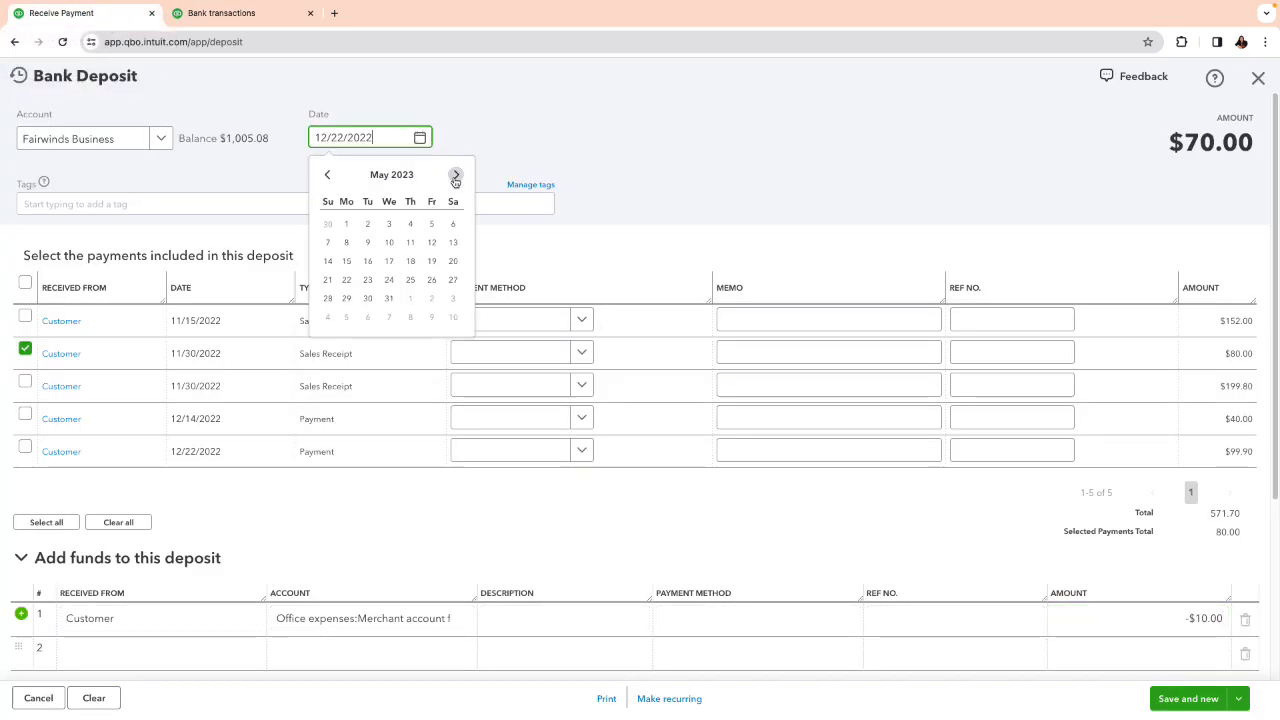
left_click(455, 176)
left_click(455, 176)
left_click(455, 176)
left_click(455, 176)
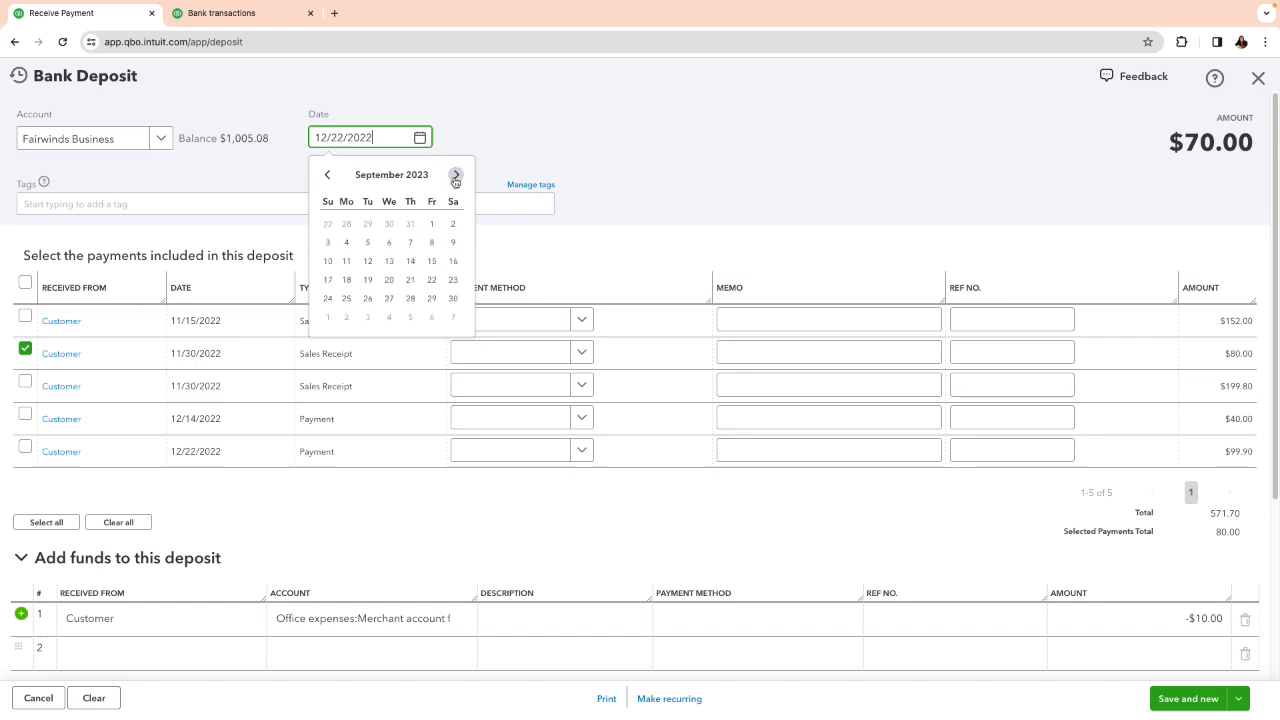
left_click(347, 299)
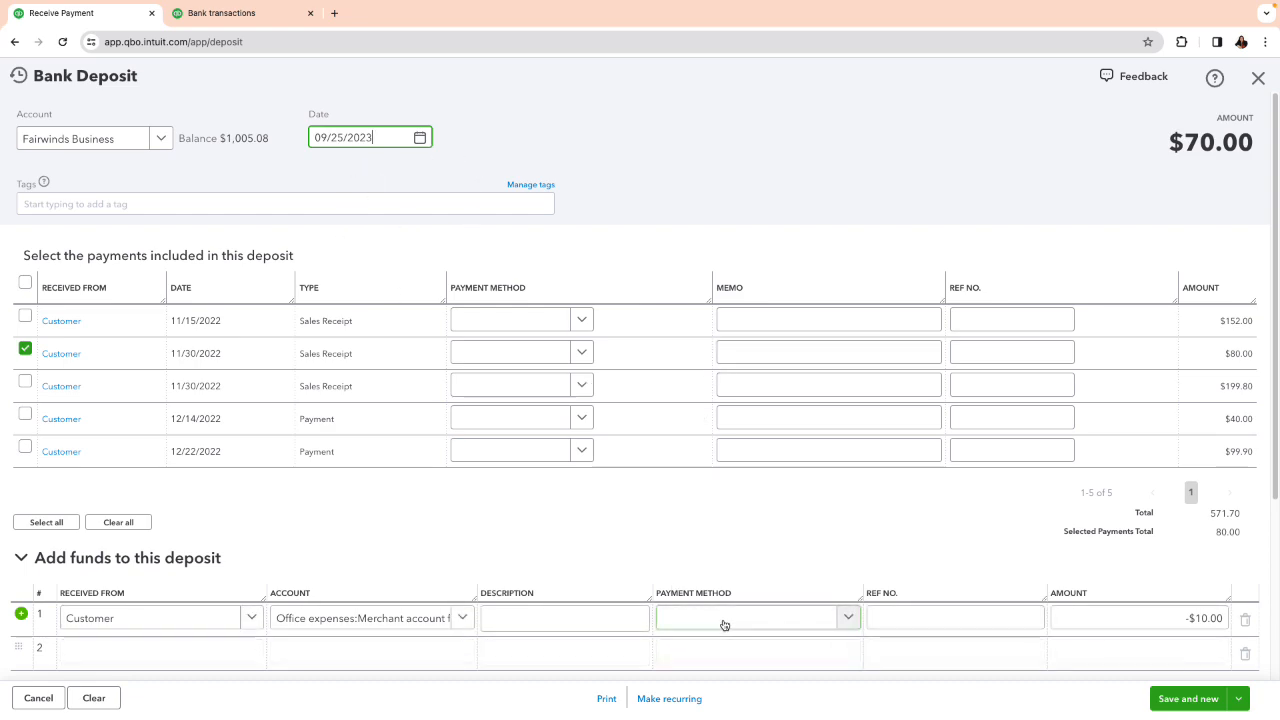
Review the deposit's added-funds line and total, and save the deposit while starting a new one
scroll(722, 620, "down", 3)
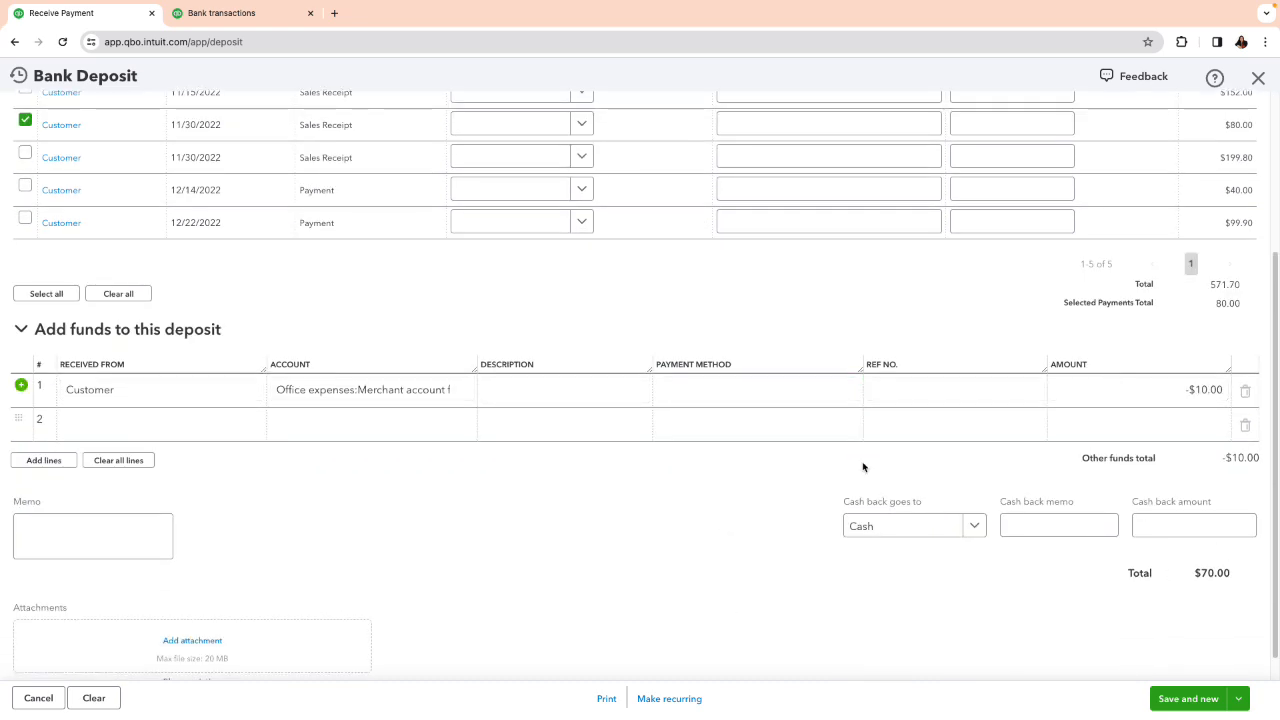
scroll(278, 445, "up", 3)
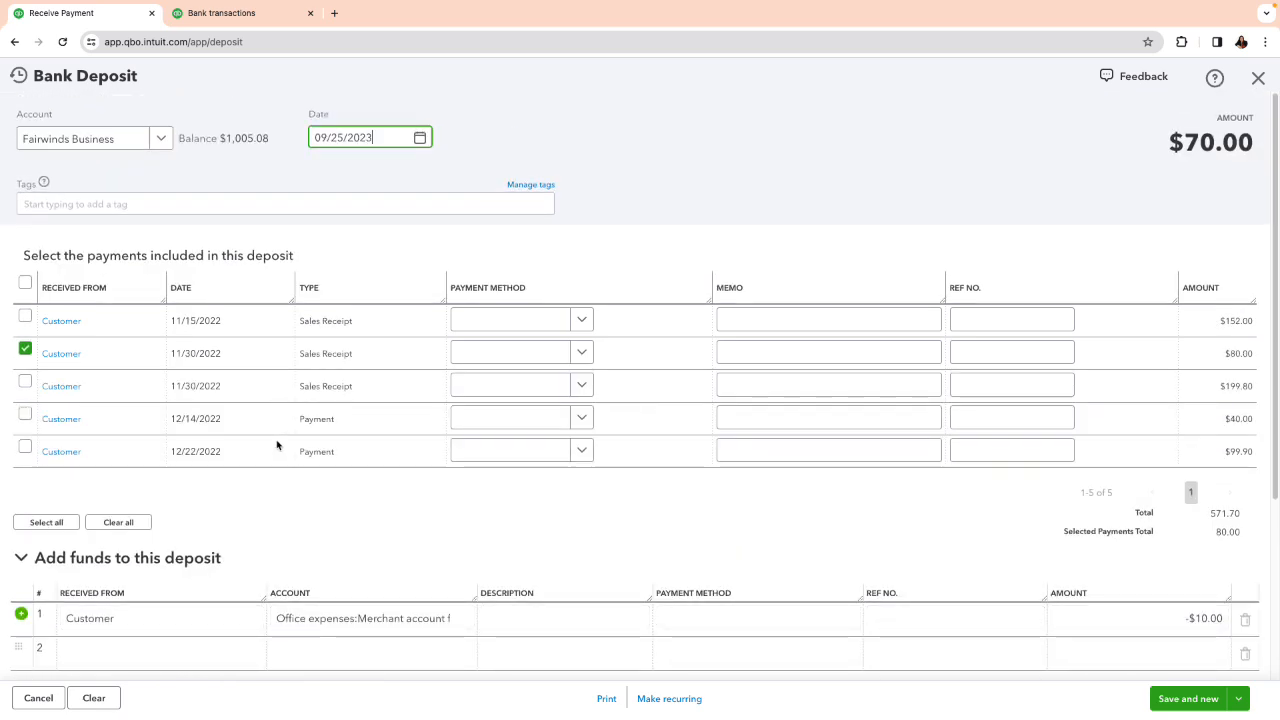
left_click(1238, 698)
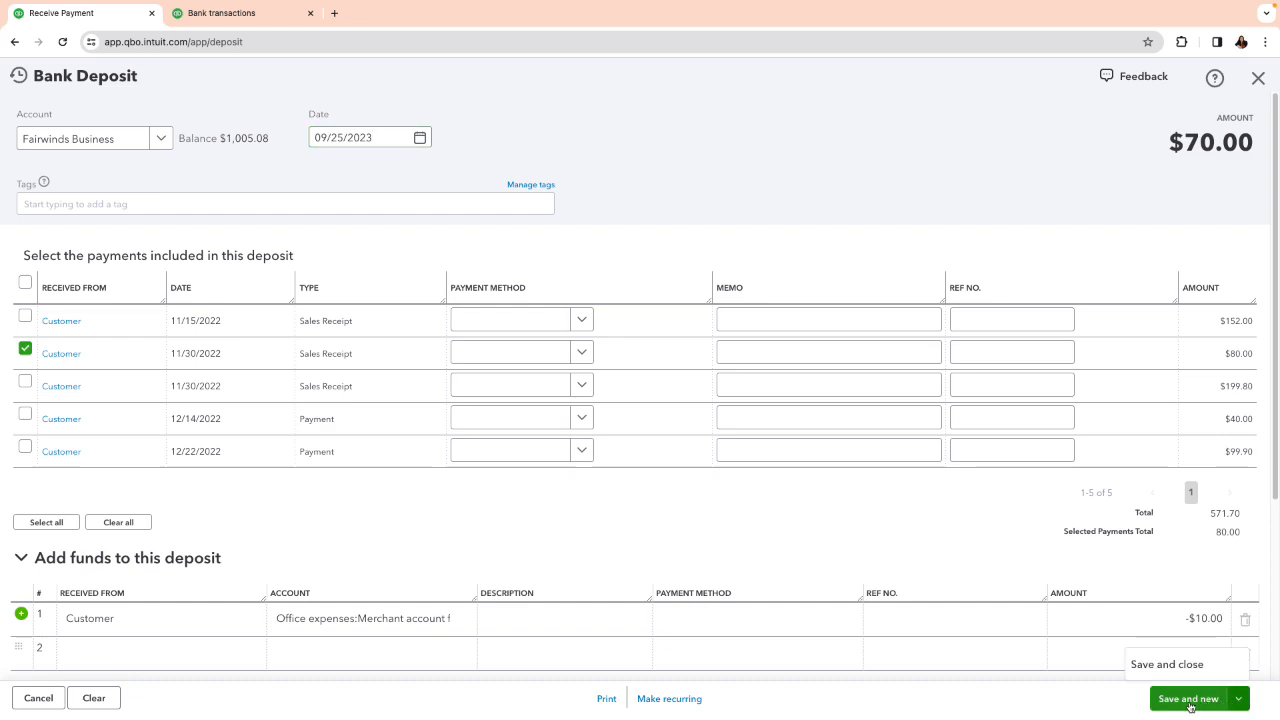
left_click(1189, 699)
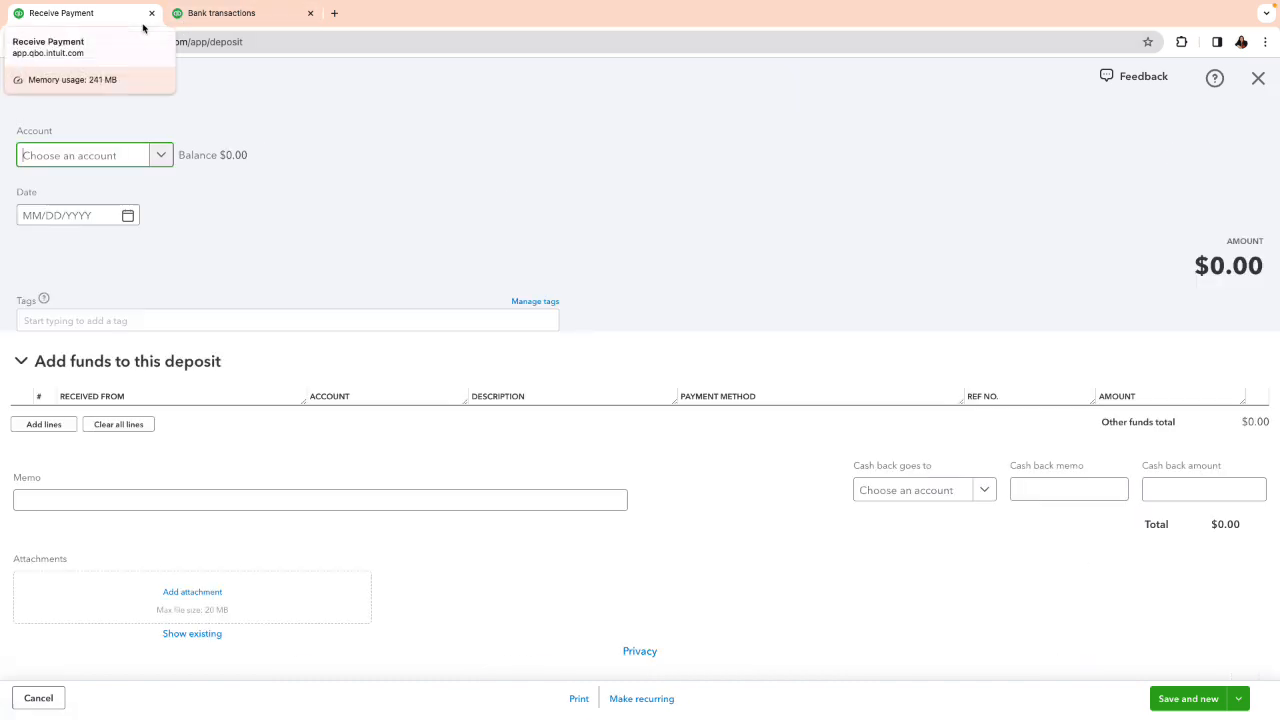
left_click(206, 20)
left_click(135, 20)
left_click(186, 16)
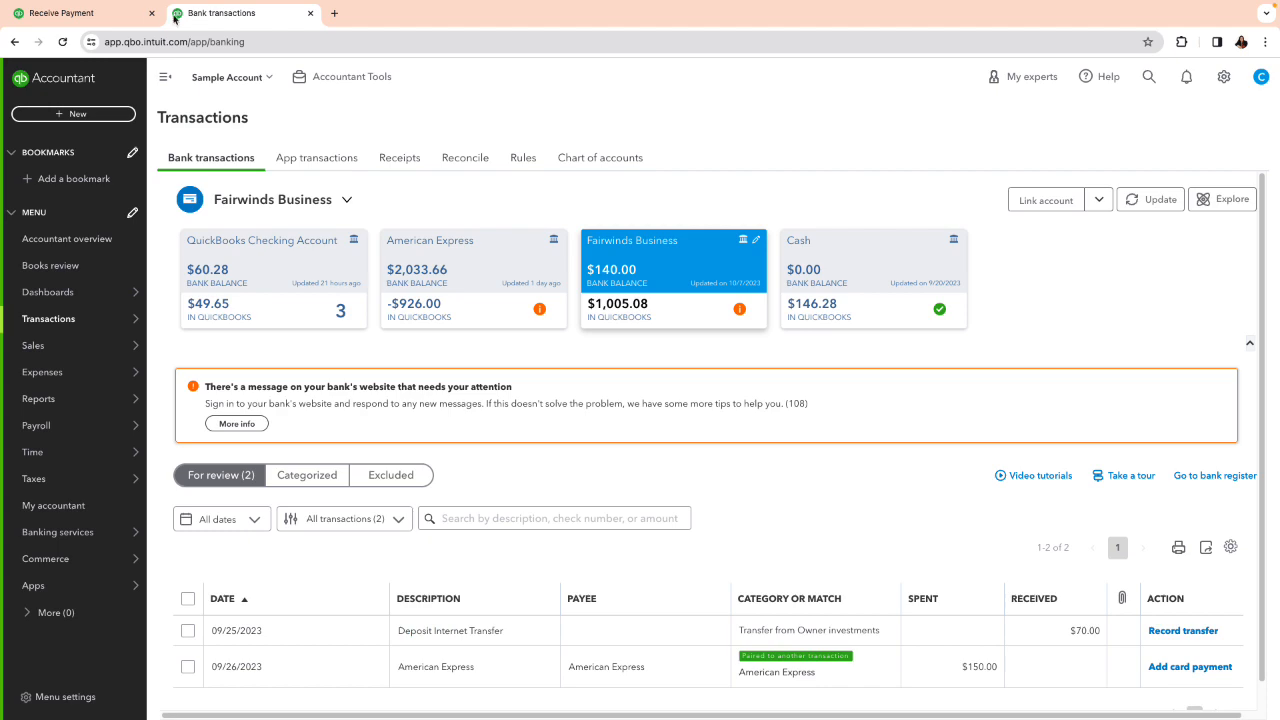
left_click(129, 22)
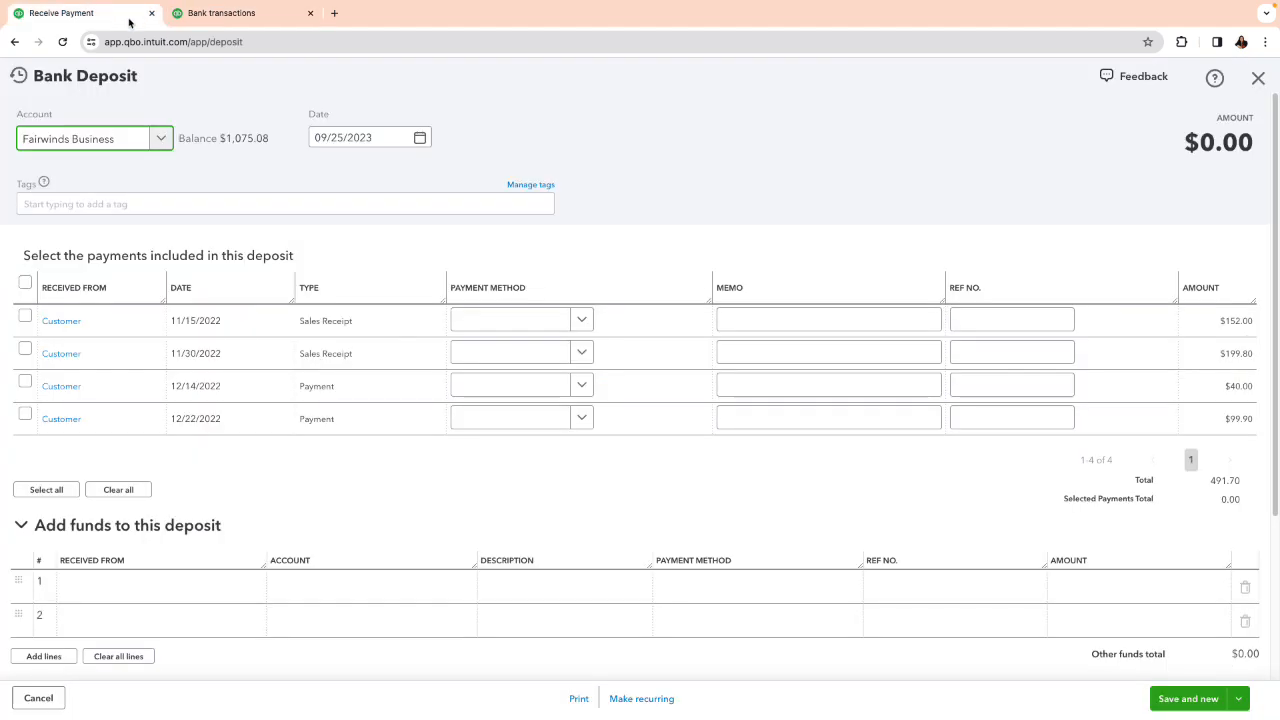
right_click(129, 22)
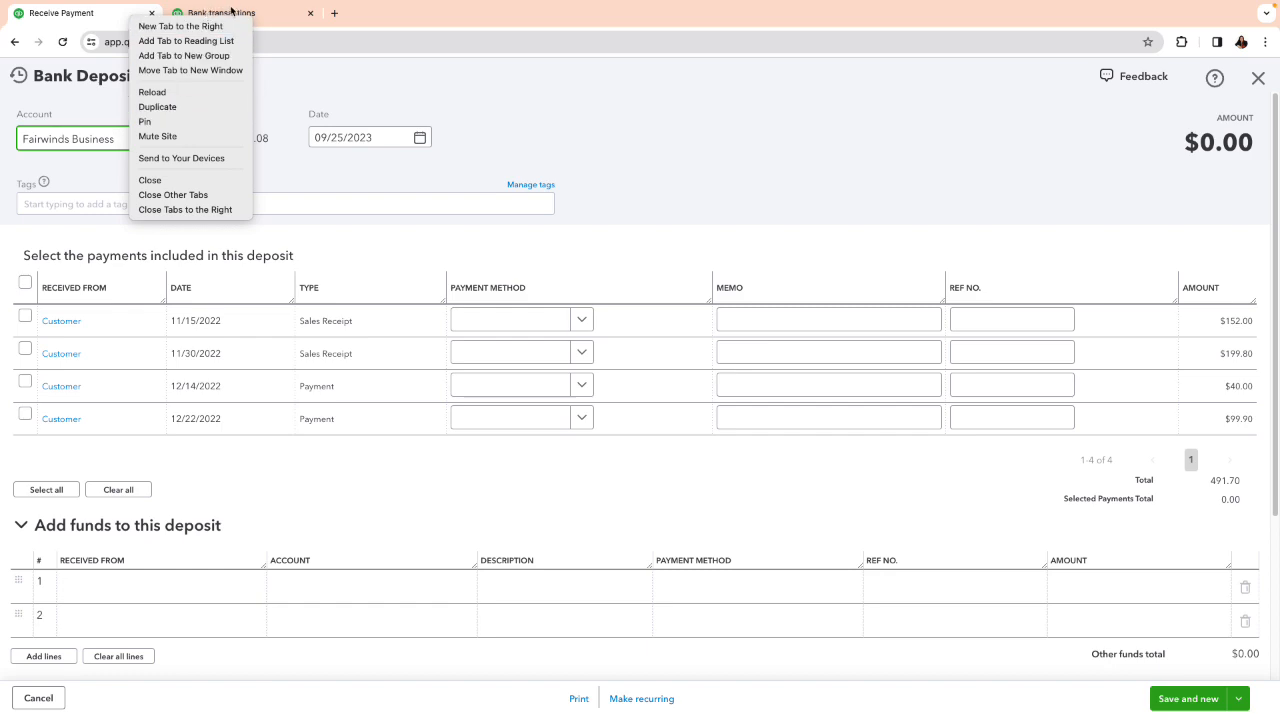
left_click(231, 12)
left_click(226, 14)
left_click(120, 18)
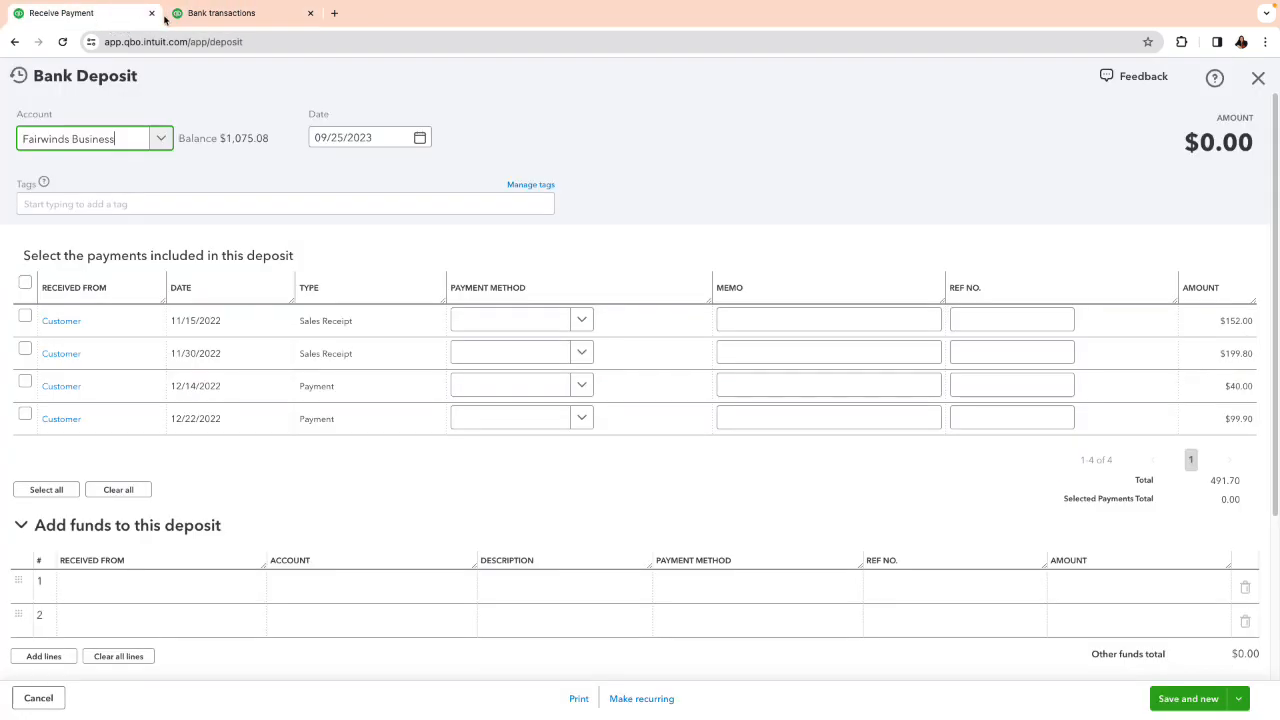
left_click(194, 16)
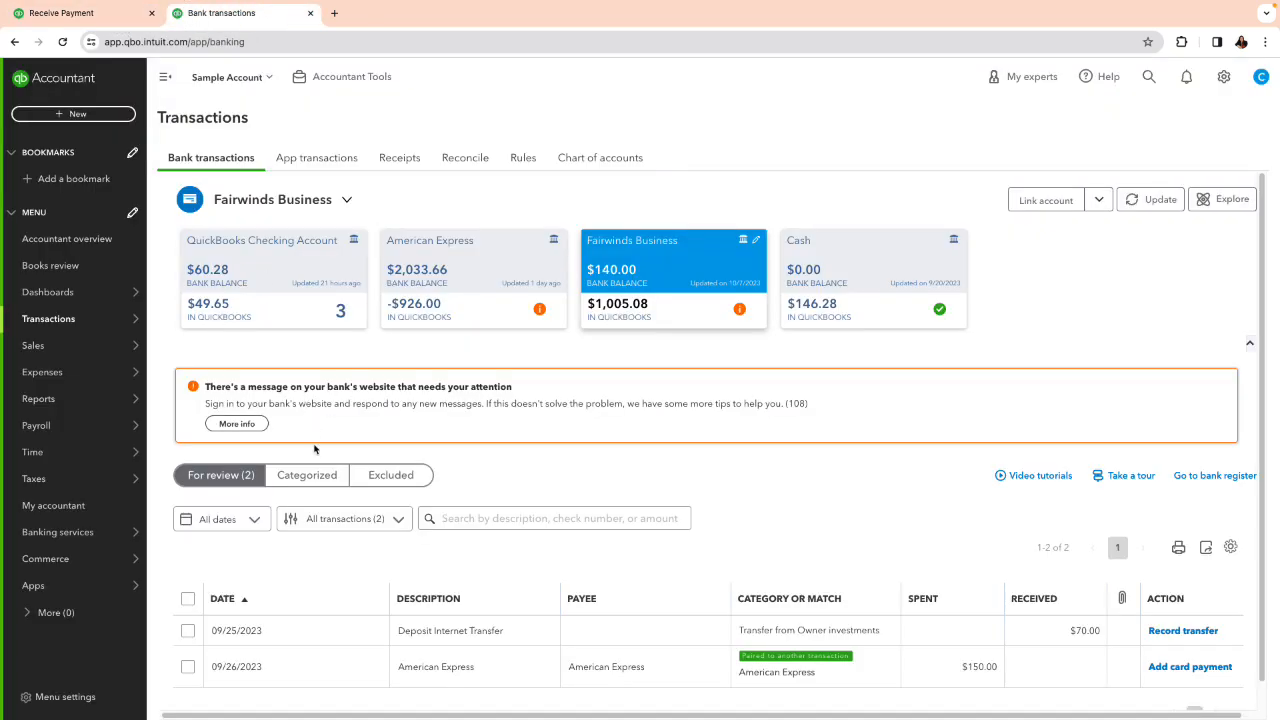
left_click(89, 7)
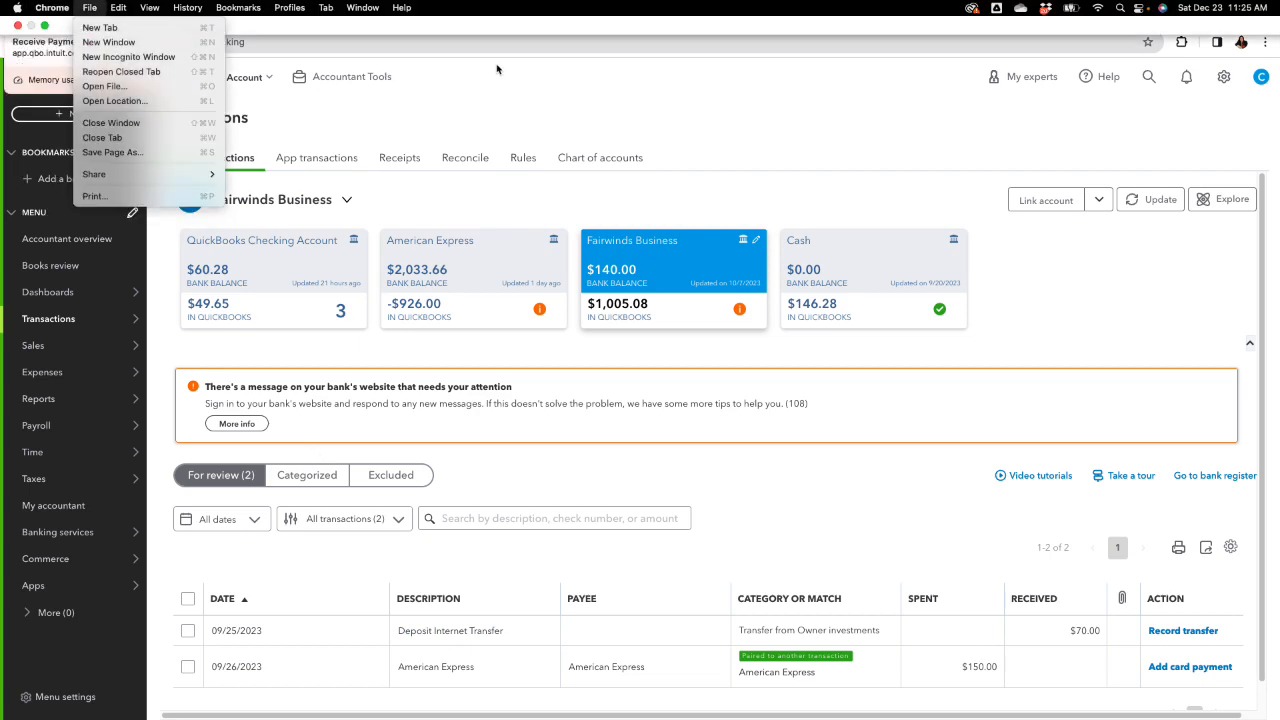
left_click(498, 76)
left_click(82, 13)
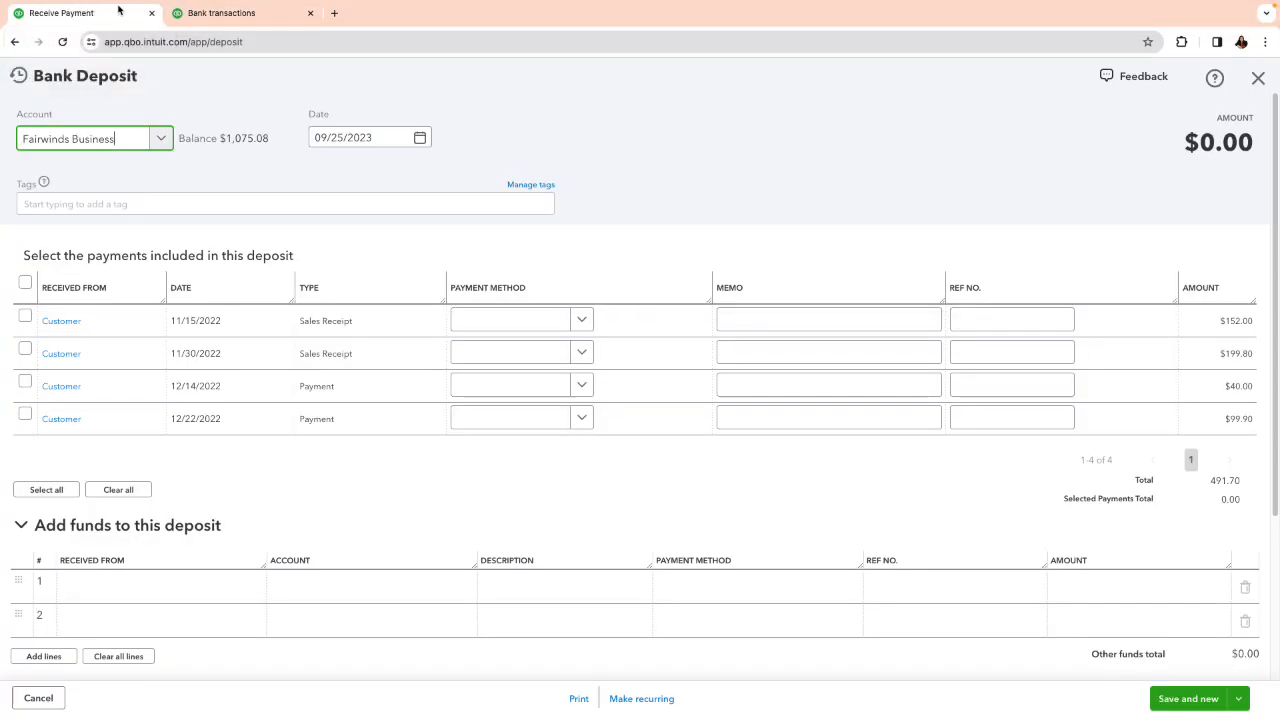
Refresh the Fairwinds Business transactions for review and check the 09/25/2023 deposit for a match
left_click(223, 15)
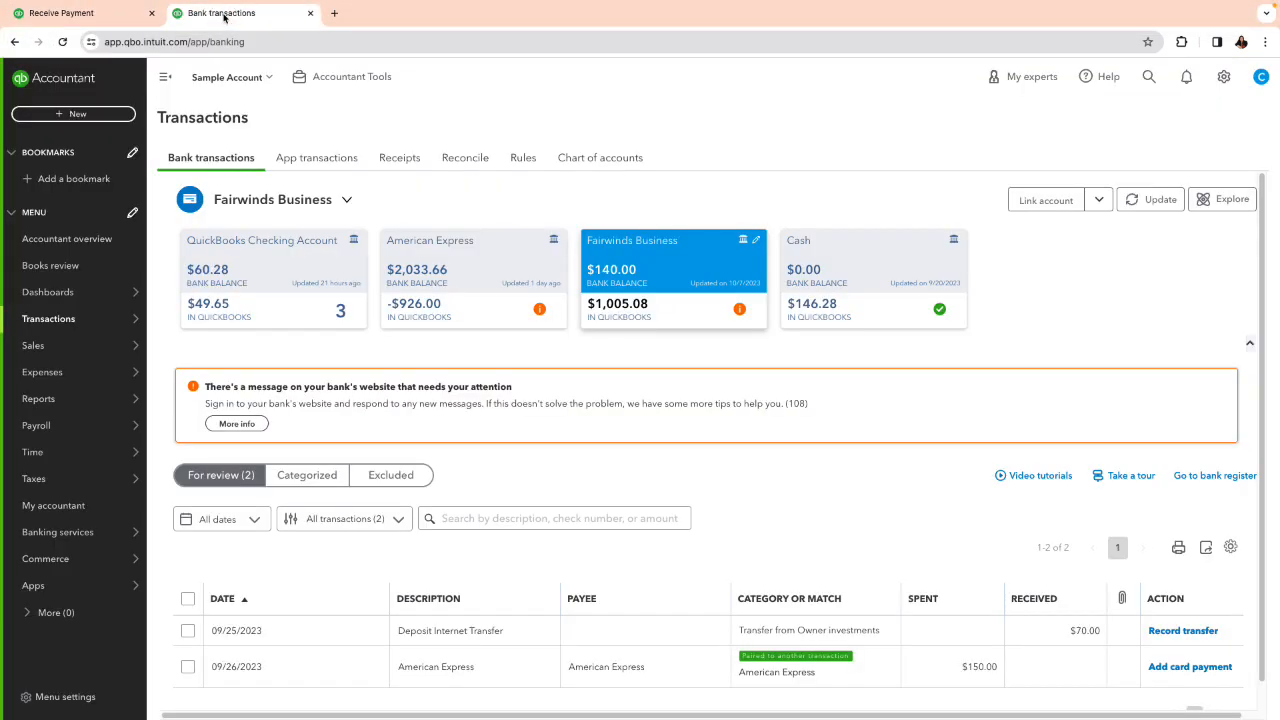
left_click(313, 480)
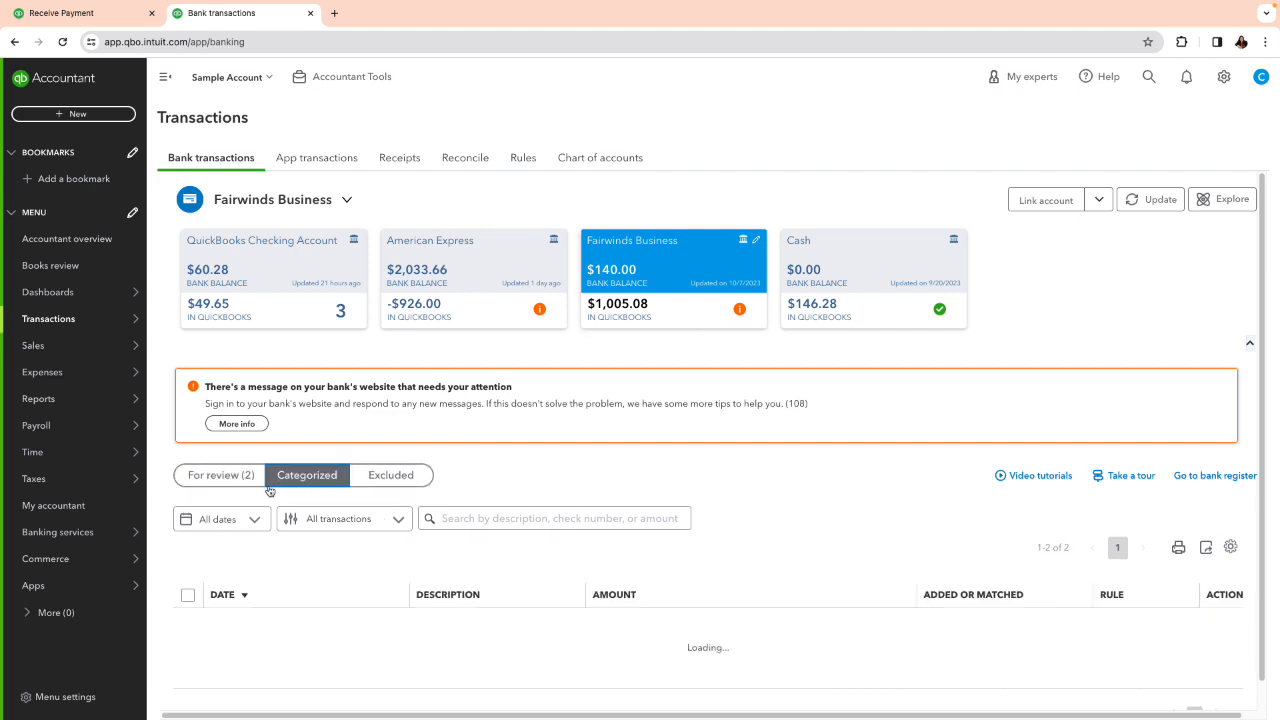
left_click(216, 476)
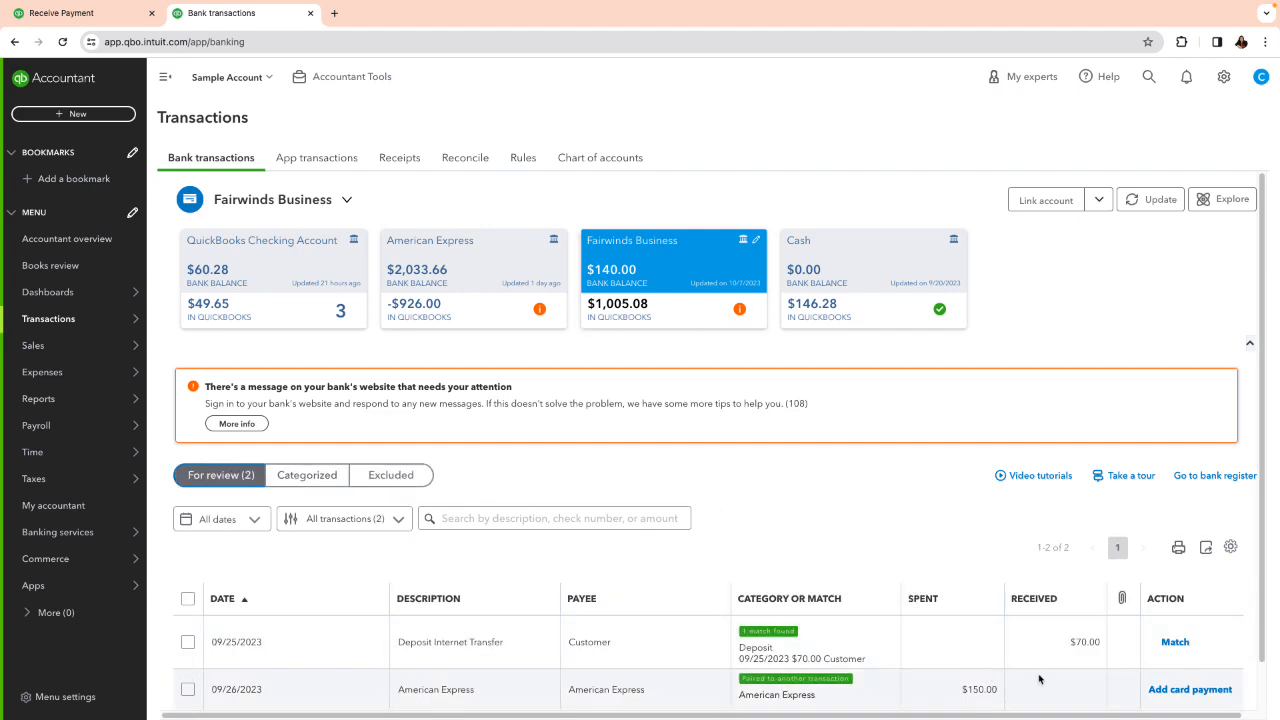
scroll(1129, 625, "down", 1)
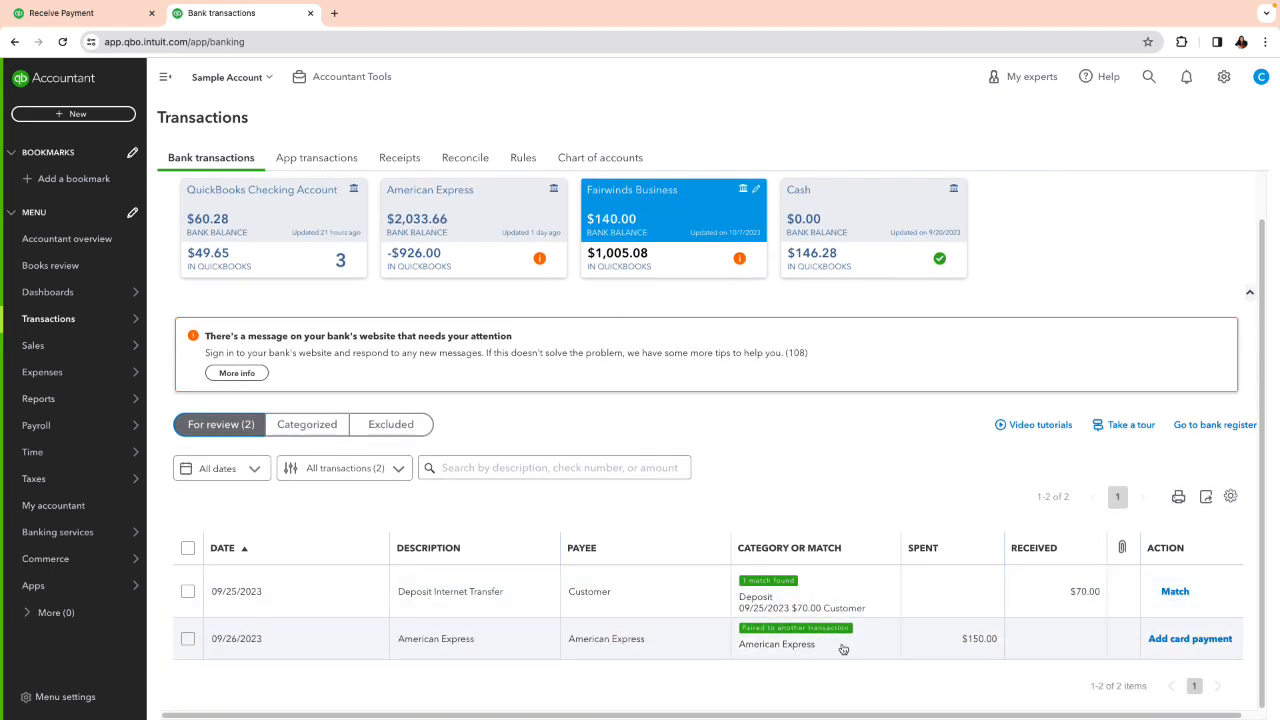
Open the 09/25/2023 deposit of $70.00 from the recent deposits and delete it permanently
left_click(75, 16)
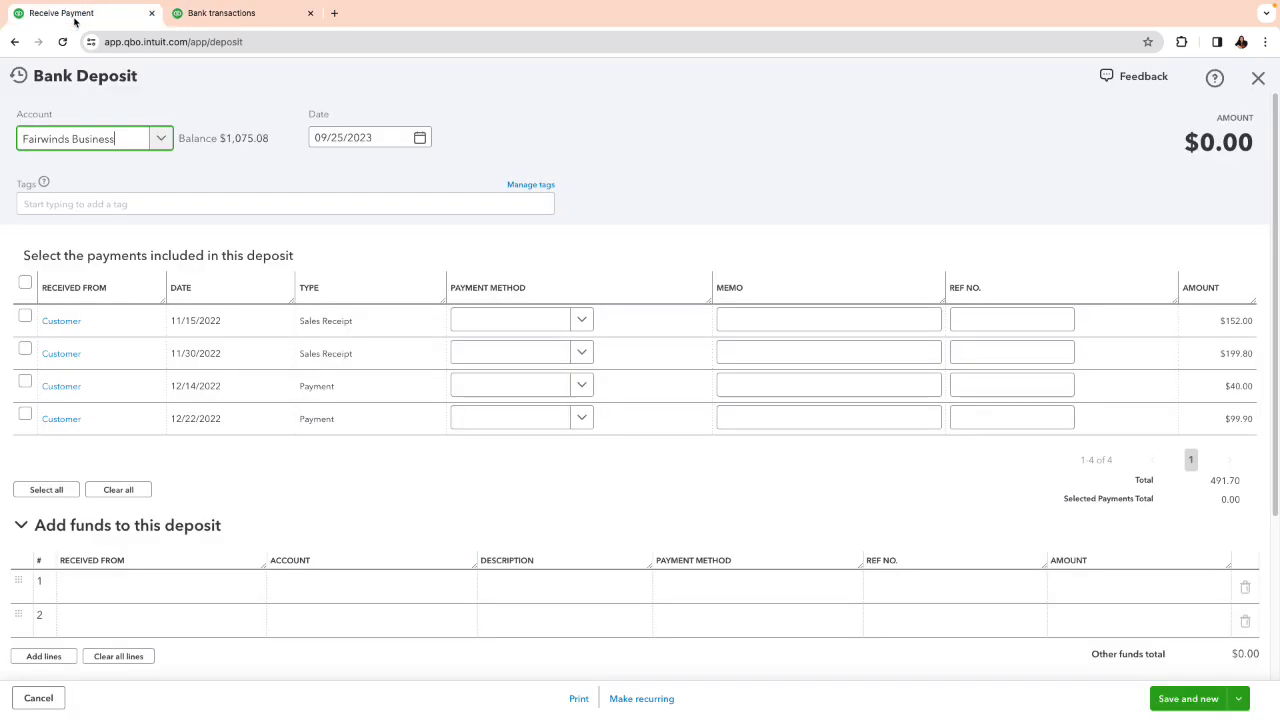
left_click(18, 76)
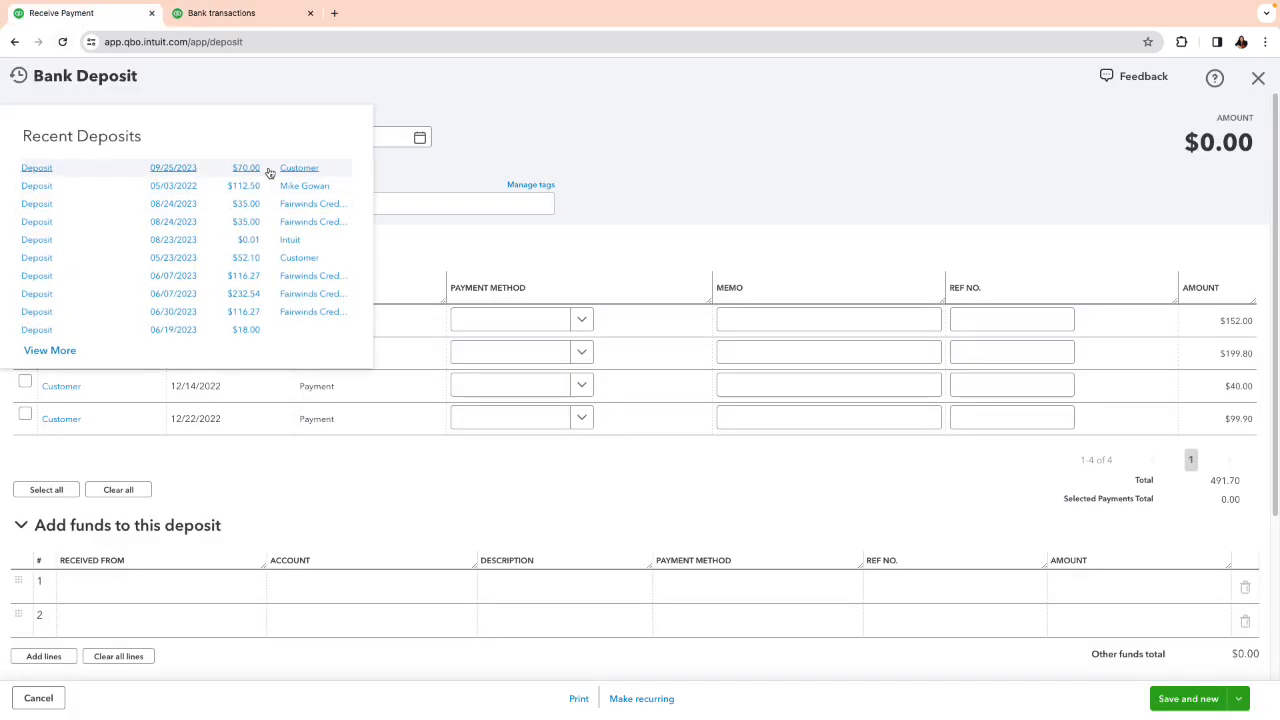
left_click(269, 173)
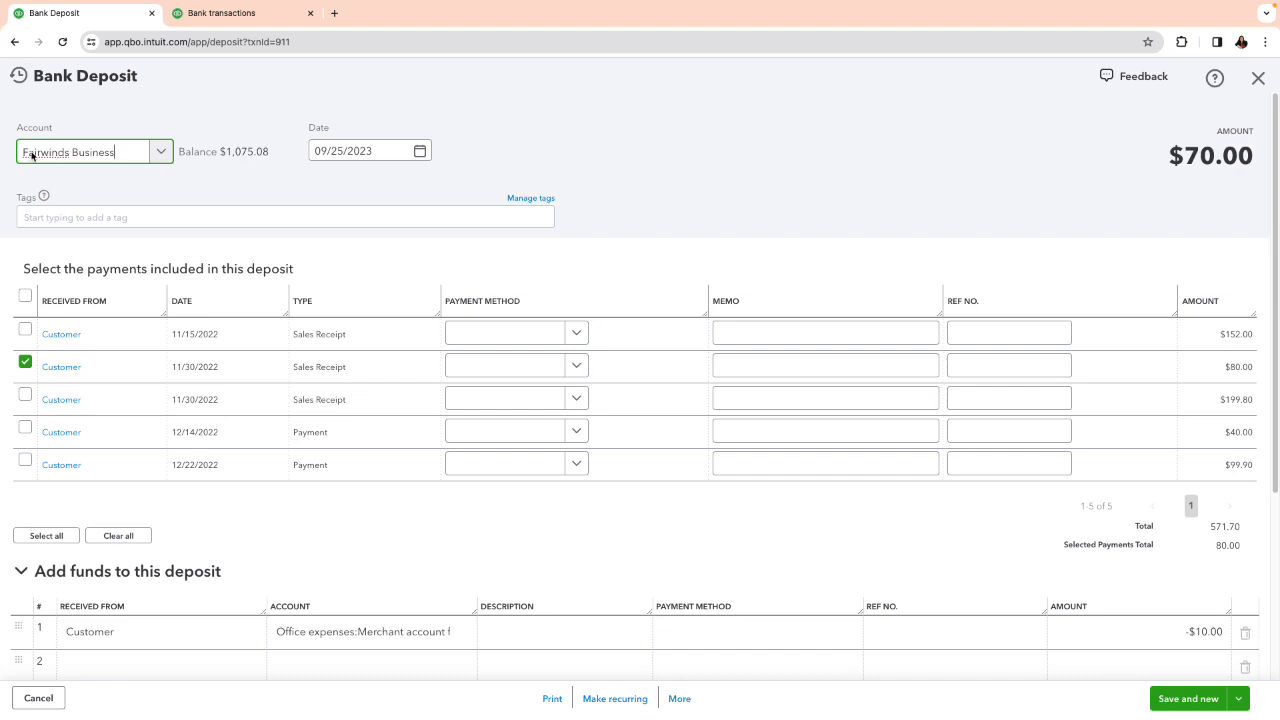
left_click(20, 76)
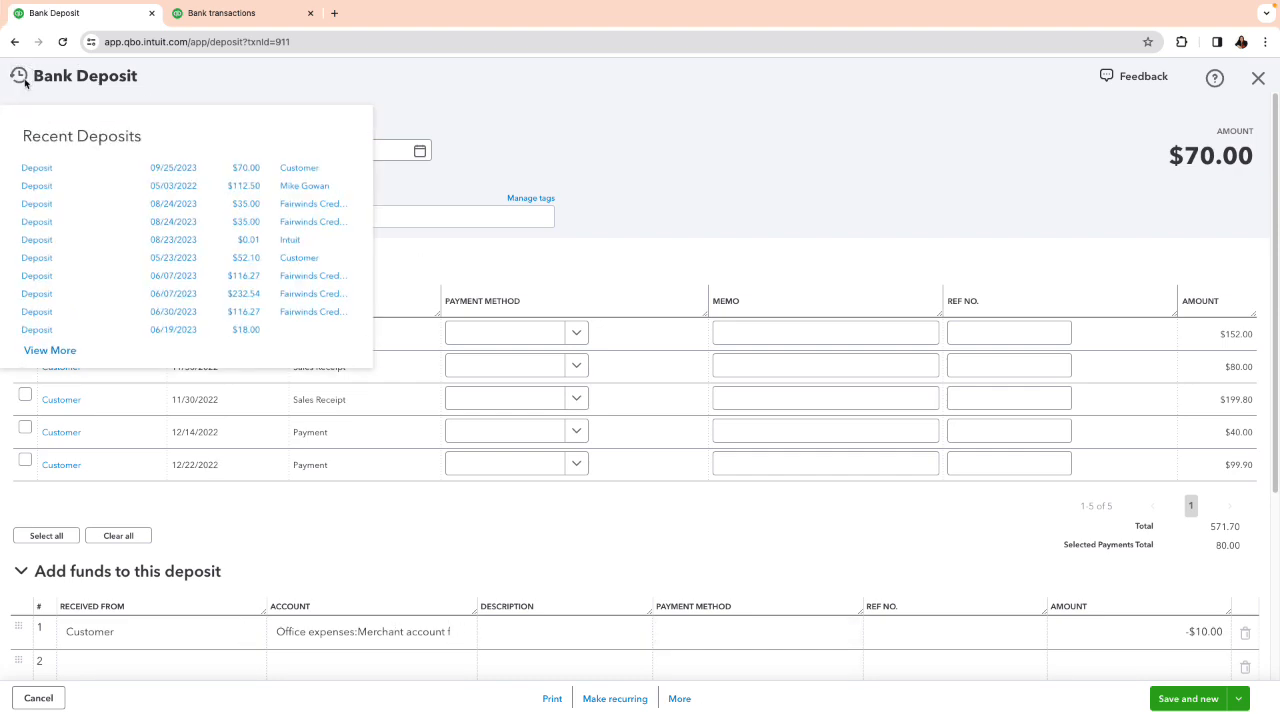
left_click(207, 172)
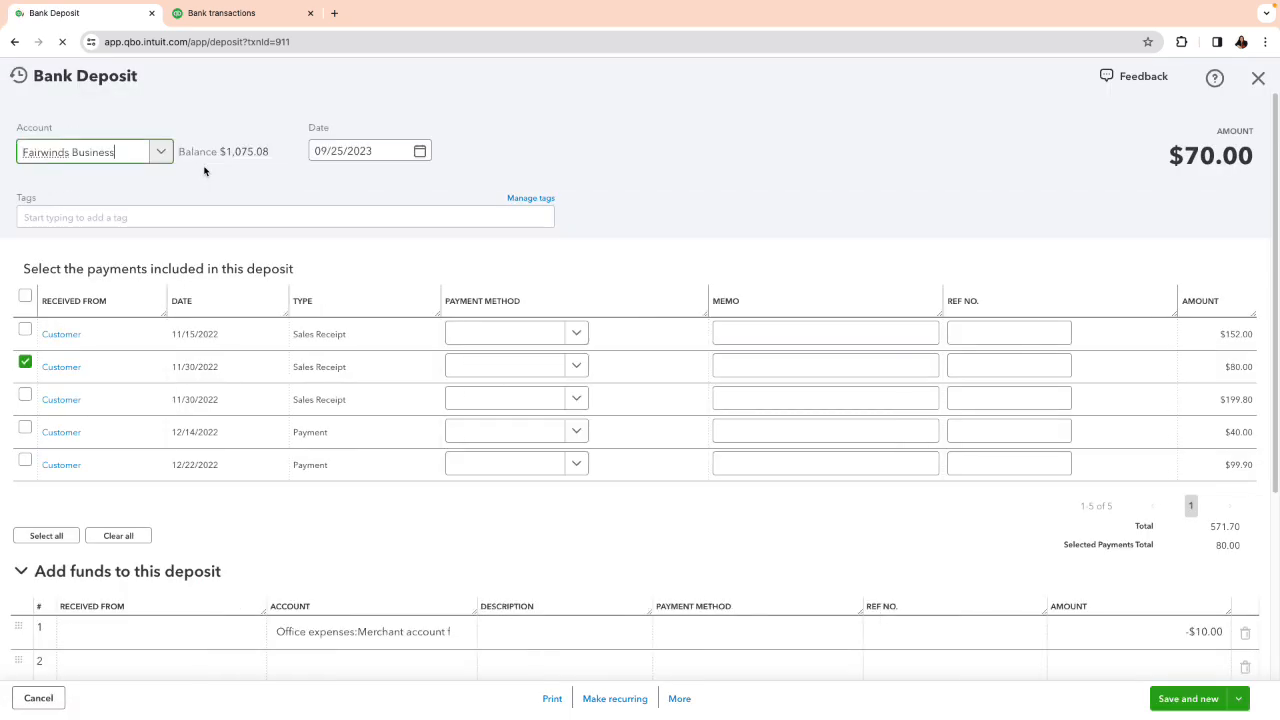
left_click(677, 699)
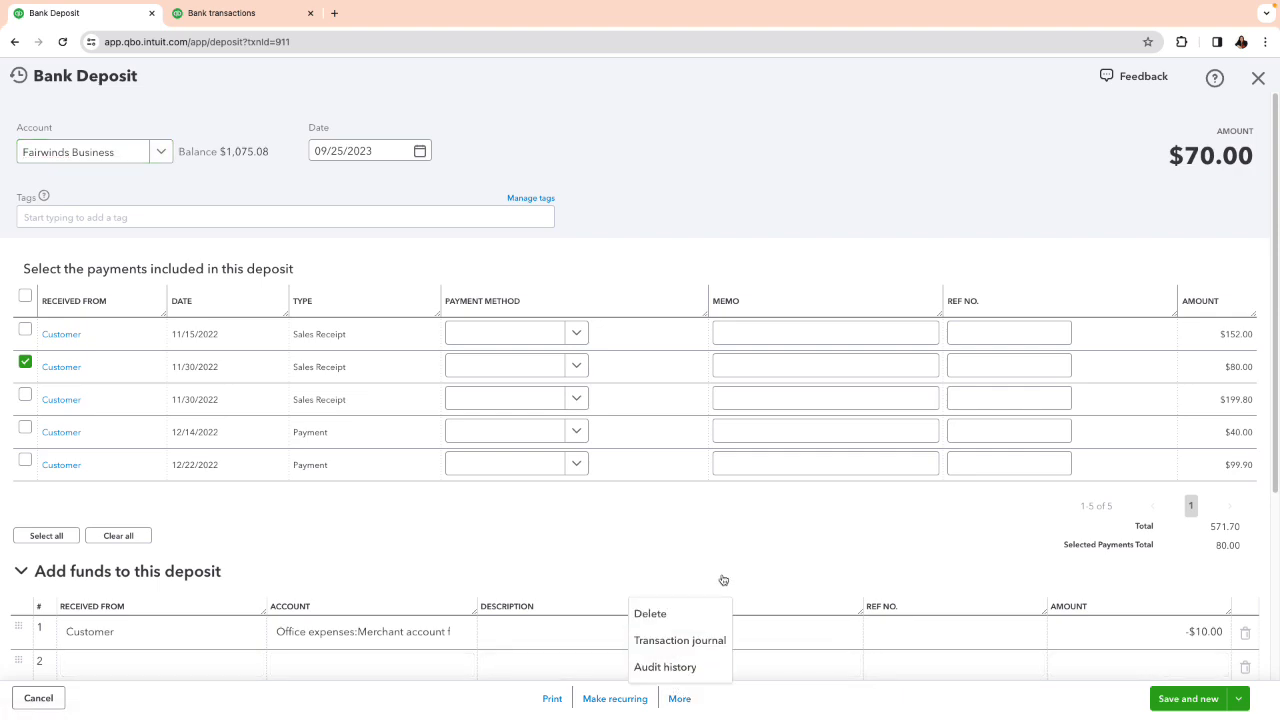
left_click(652, 613)
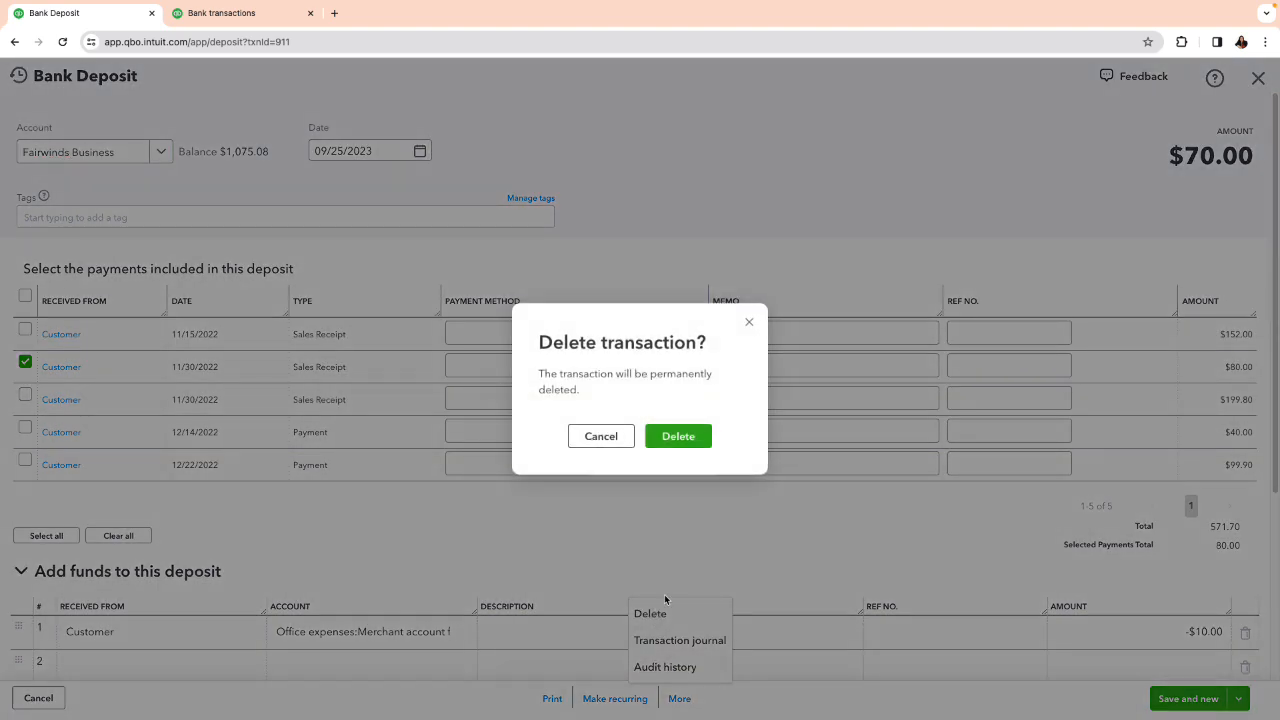
left_click(686, 440)
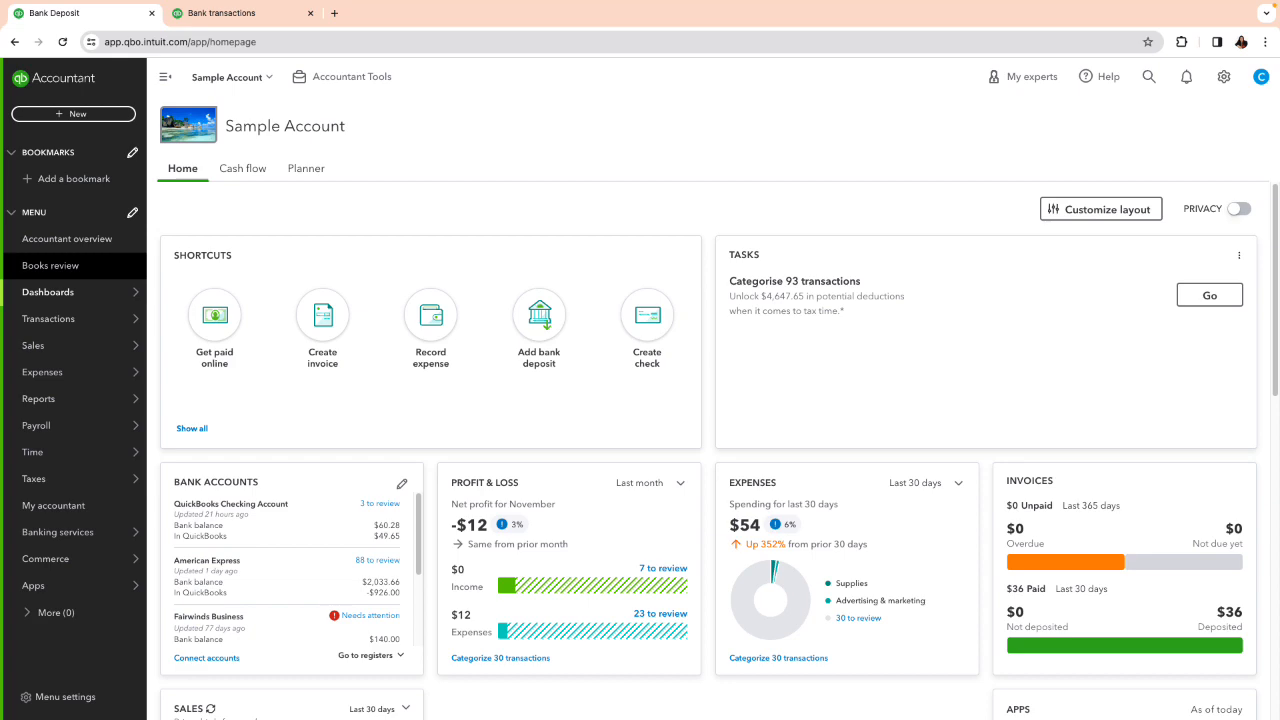
Start a new bank deposit, include the $80.00 sales receipt dated 11/30/2022, and return to the bank transactions for comparison
mouse_move(30, 383)
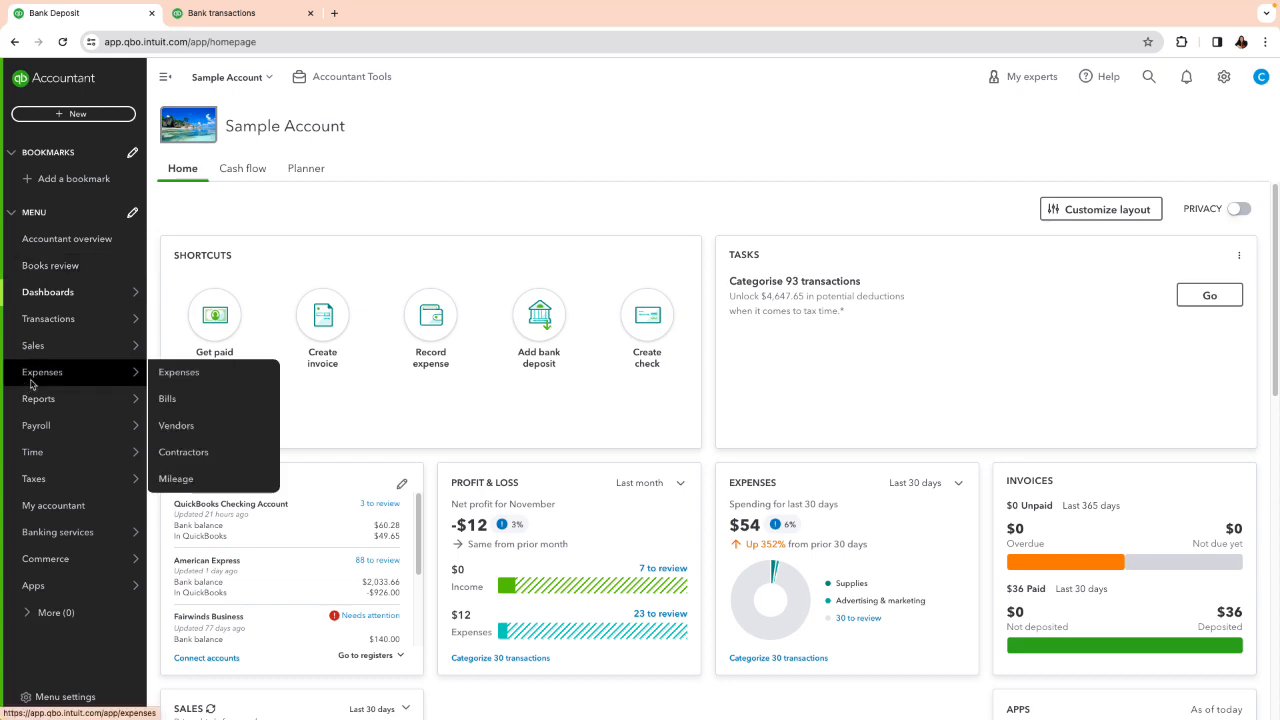
left_click(73, 115)
left_click(340, 188)
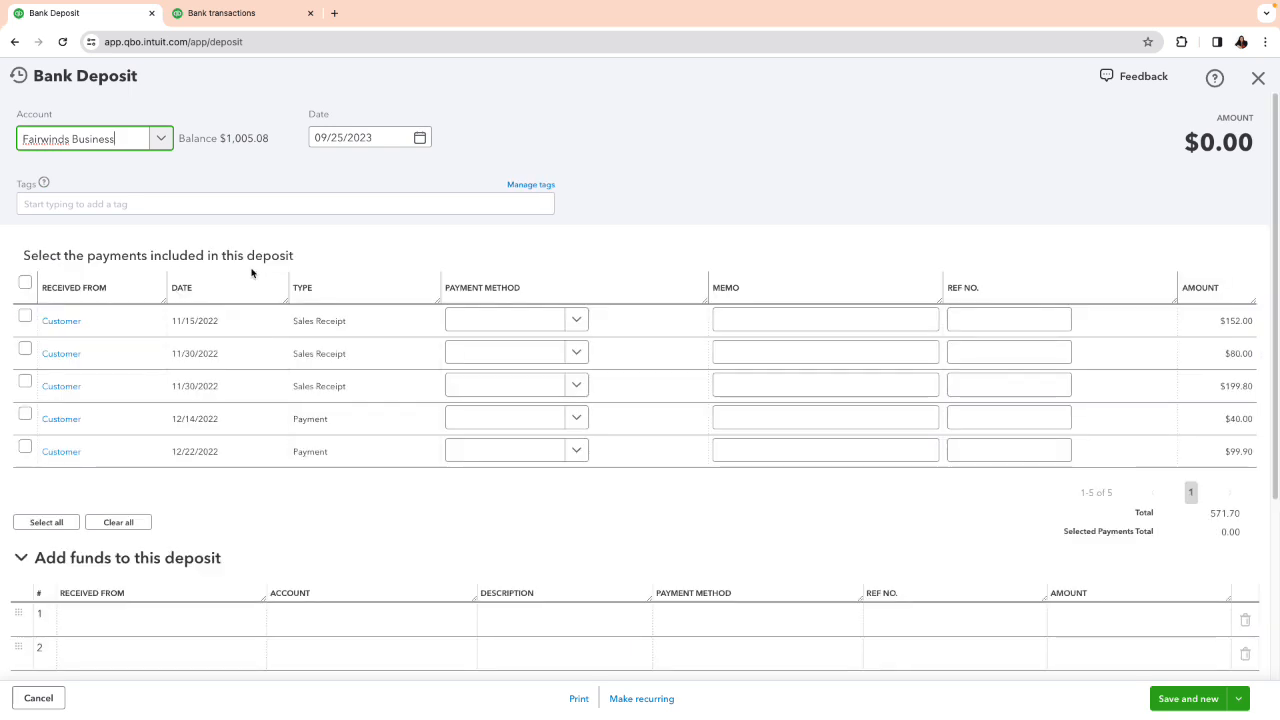
left_click(24, 350)
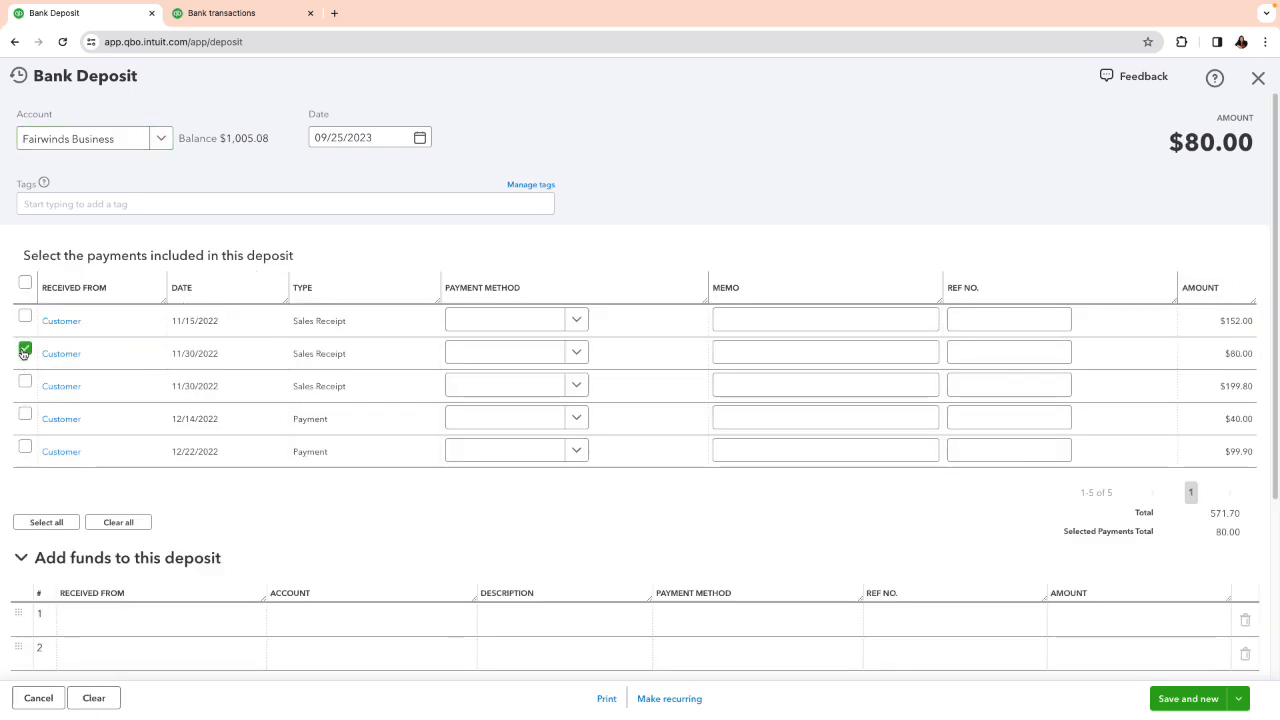
left_click(194, 18)
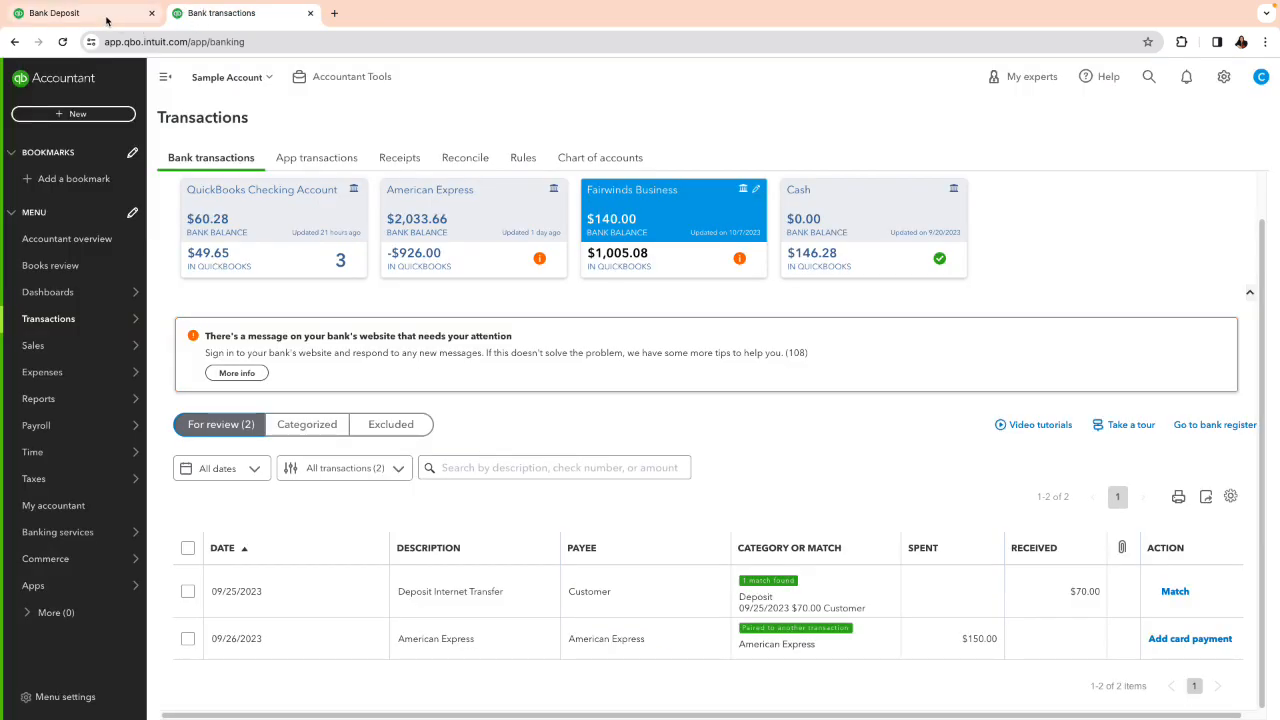
Refresh the Fairwinds Business transactions for review and save the 09/25/2023 bank deposit of $80.00, starting a new one
left_click(316, 430)
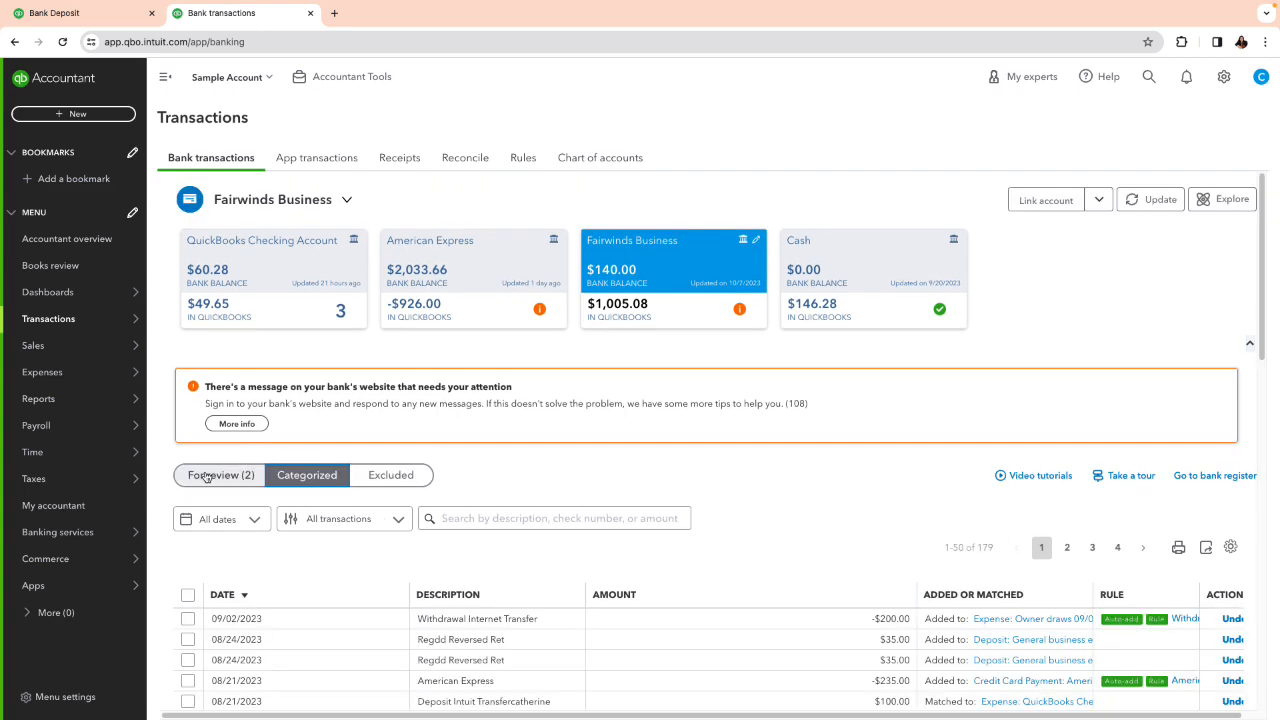
left_click(206, 477)
left_click(111, 15)
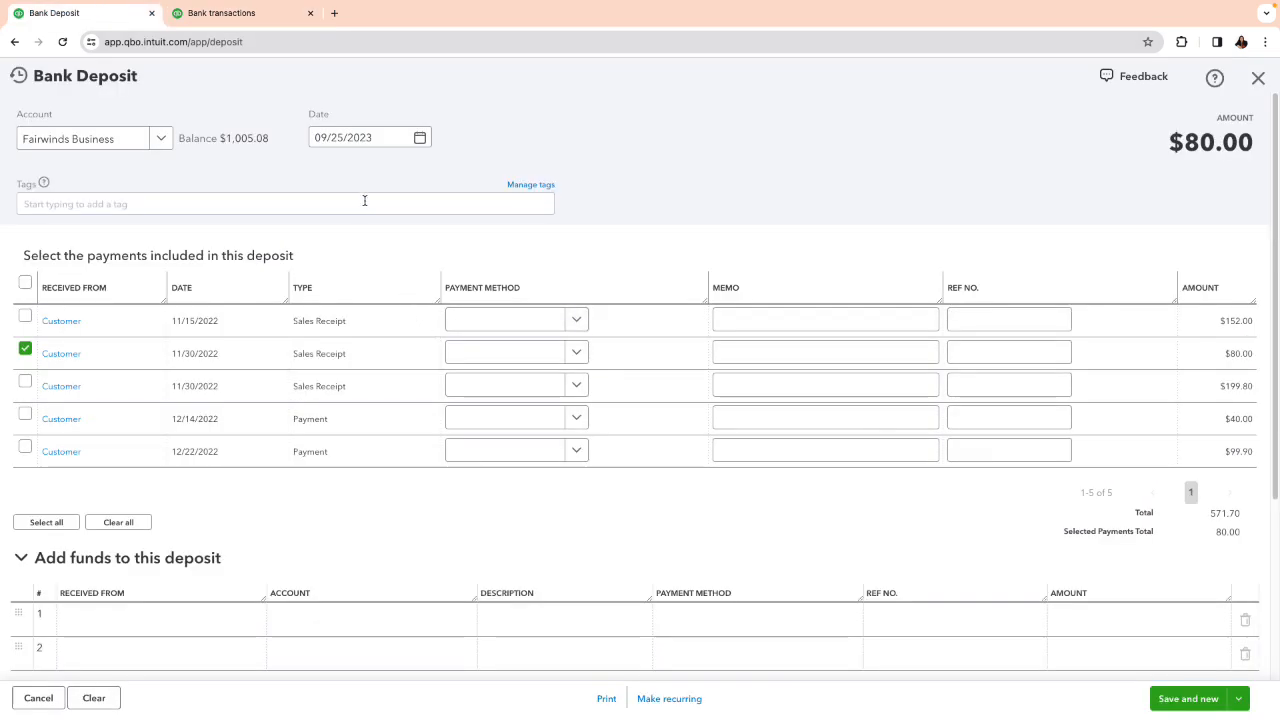
left_click(390, 140)
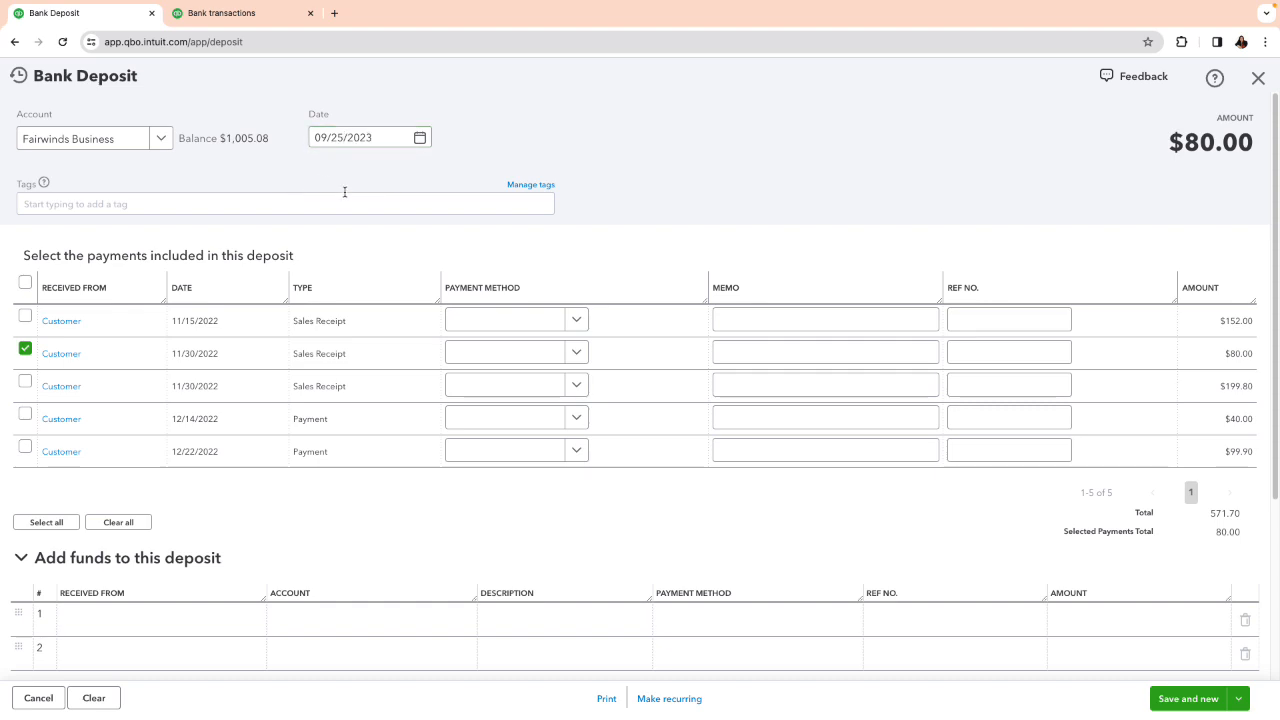
scroll(909, 548, "down", 1)
left_click(900, 531)
scroll(900, 531, "up", 1)
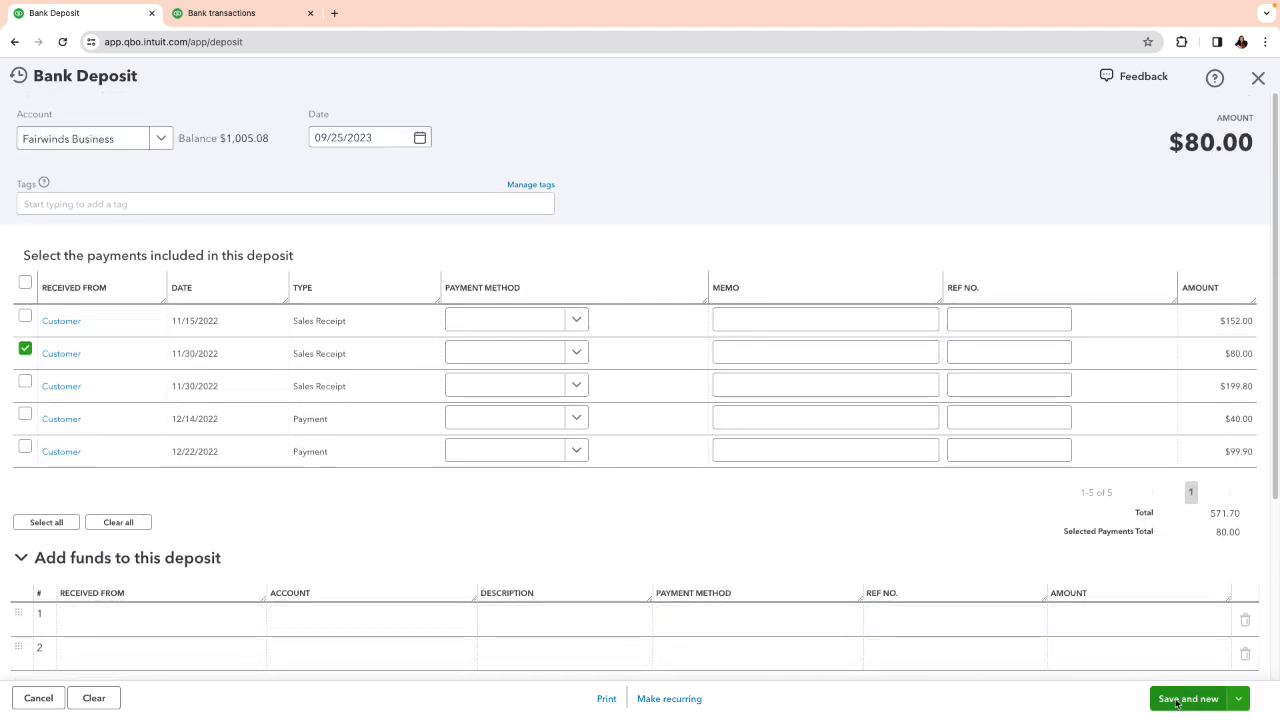
left_click(1180, 698)
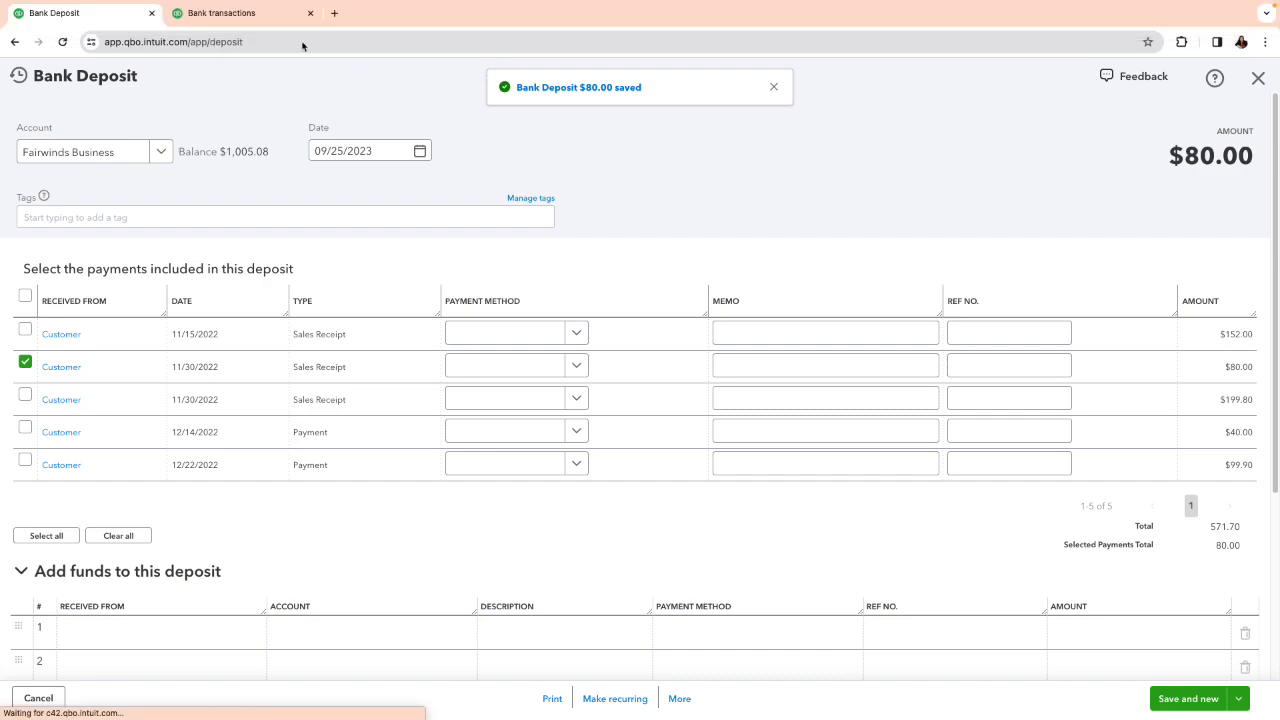
Refresh the transactions for review and look for a match for the 09/25/2023 deposit of $70.00, without matching it
left_click(222, 13)
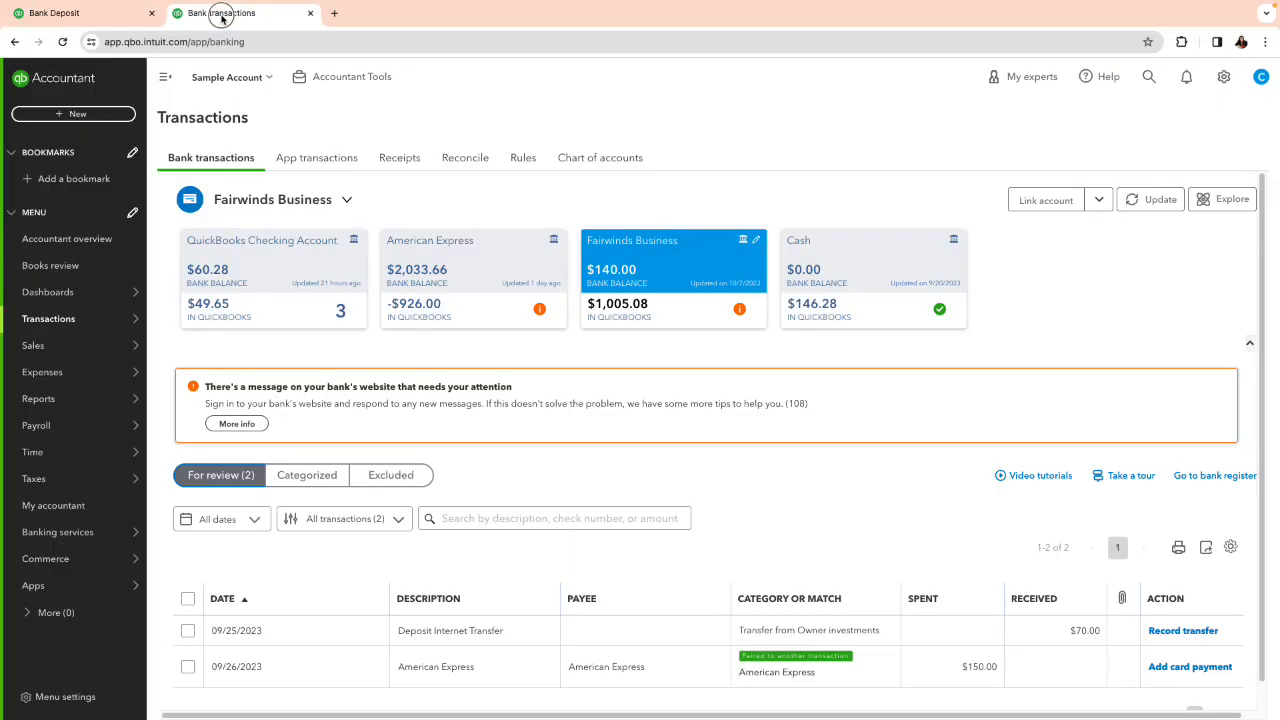
left_click(310, 476)
left_click(222, 476)
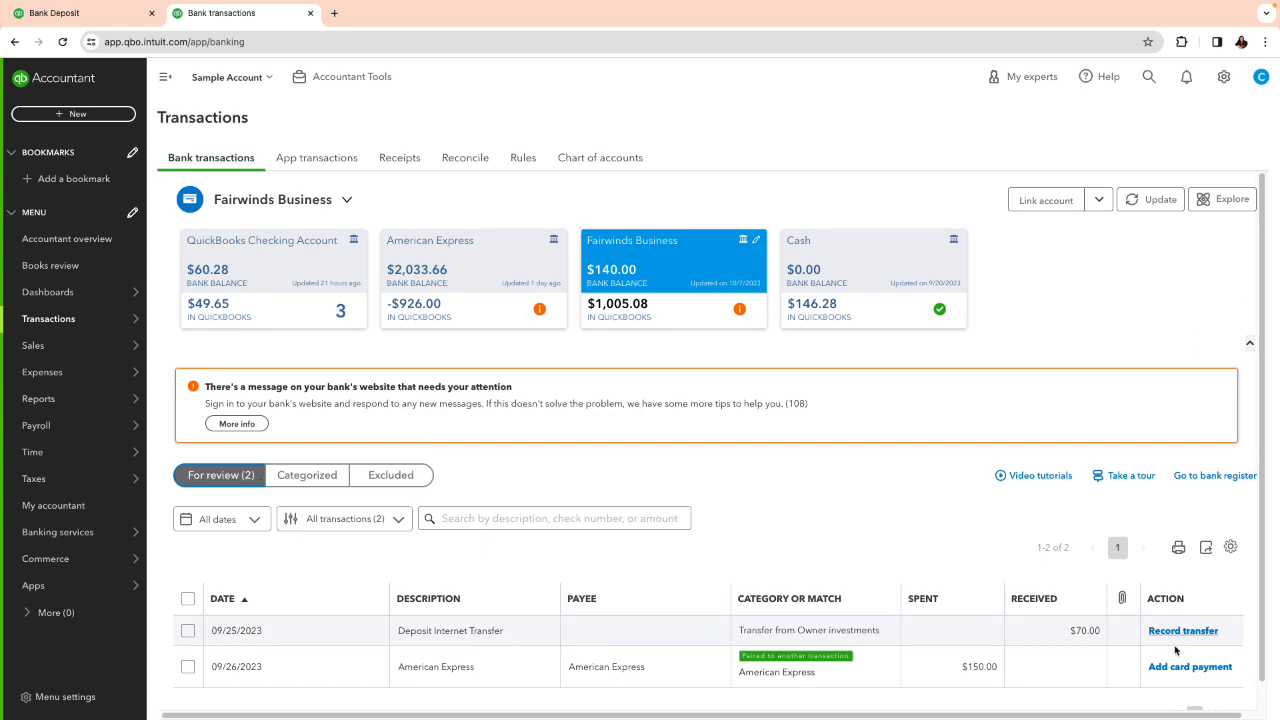
left_click(1085, 636)
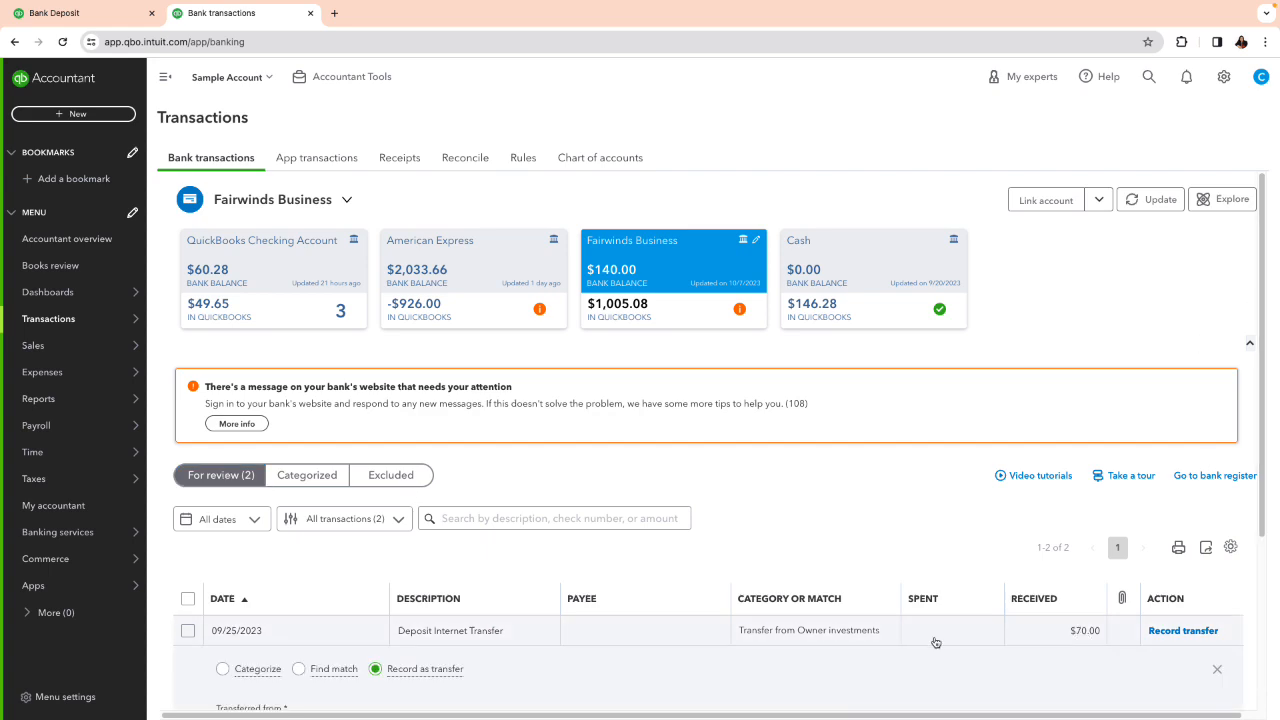
scroll(880, 620, "down", 2)
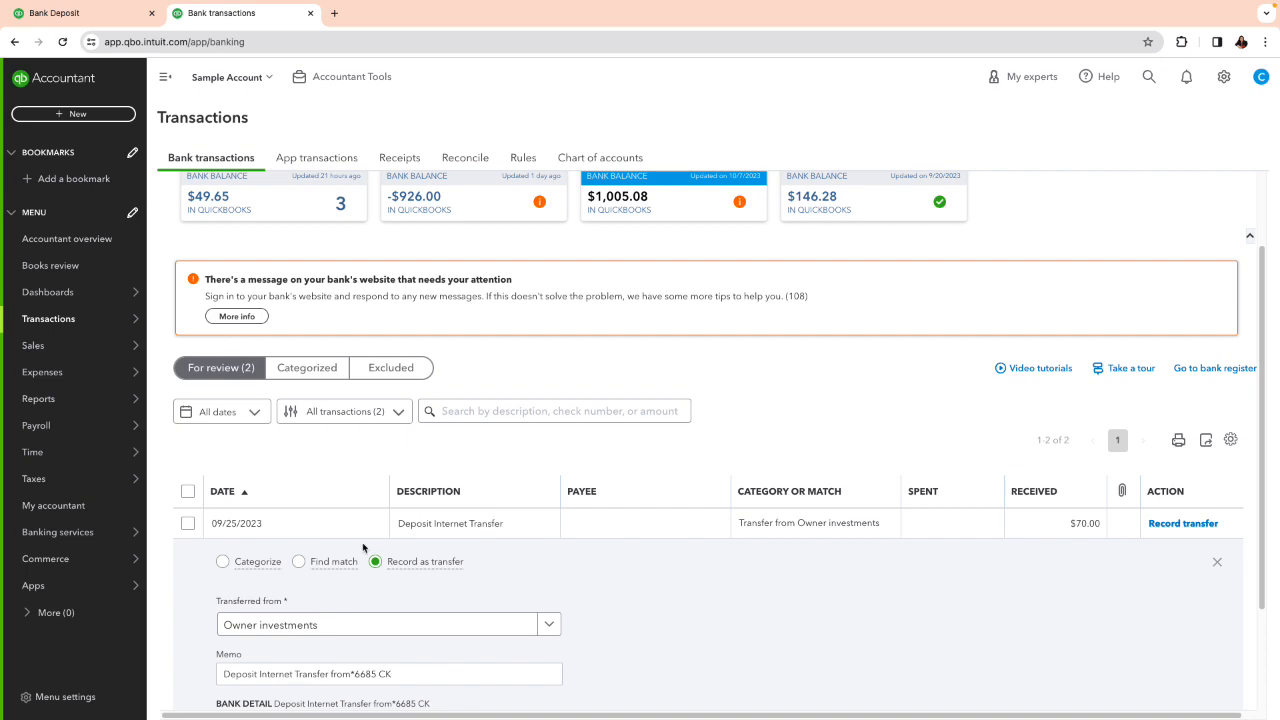
left_click(297, 565)
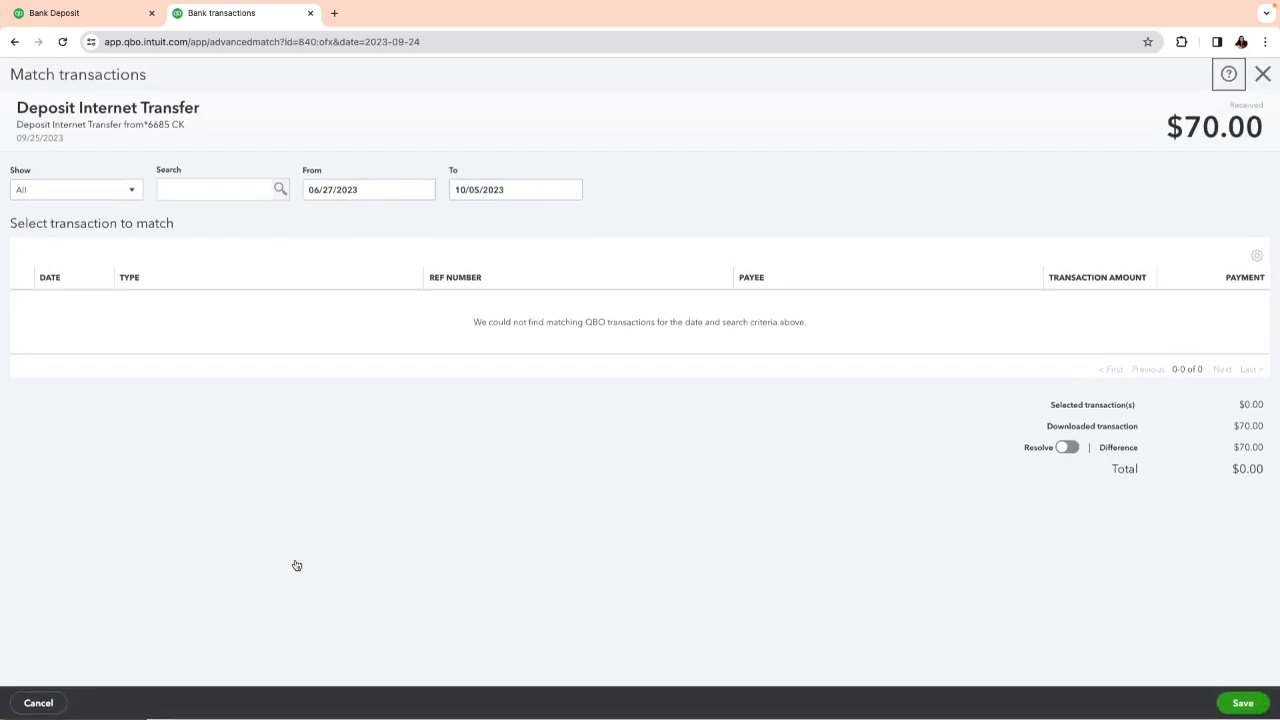
left_click(1262, 74)
Open the 09/25/2023 deposit of $80.00 from the recent deposits to check its details
left_click(52, 13)
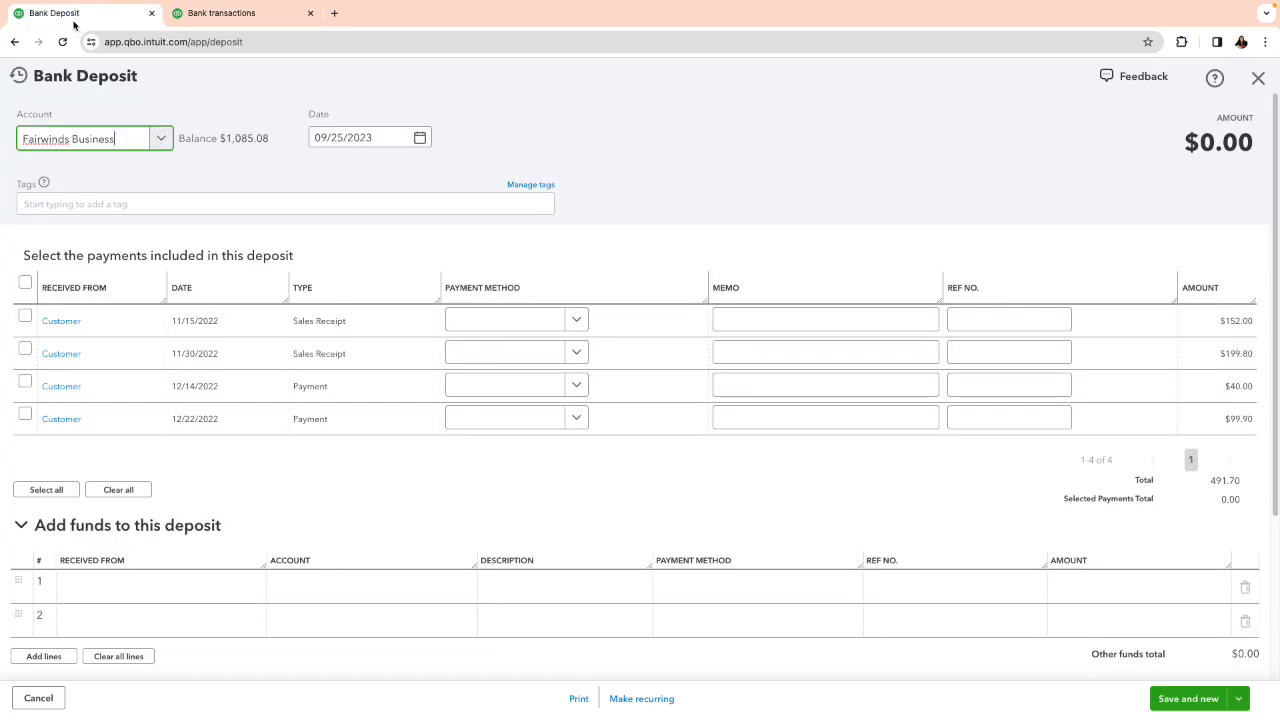
left_click(20, 78)
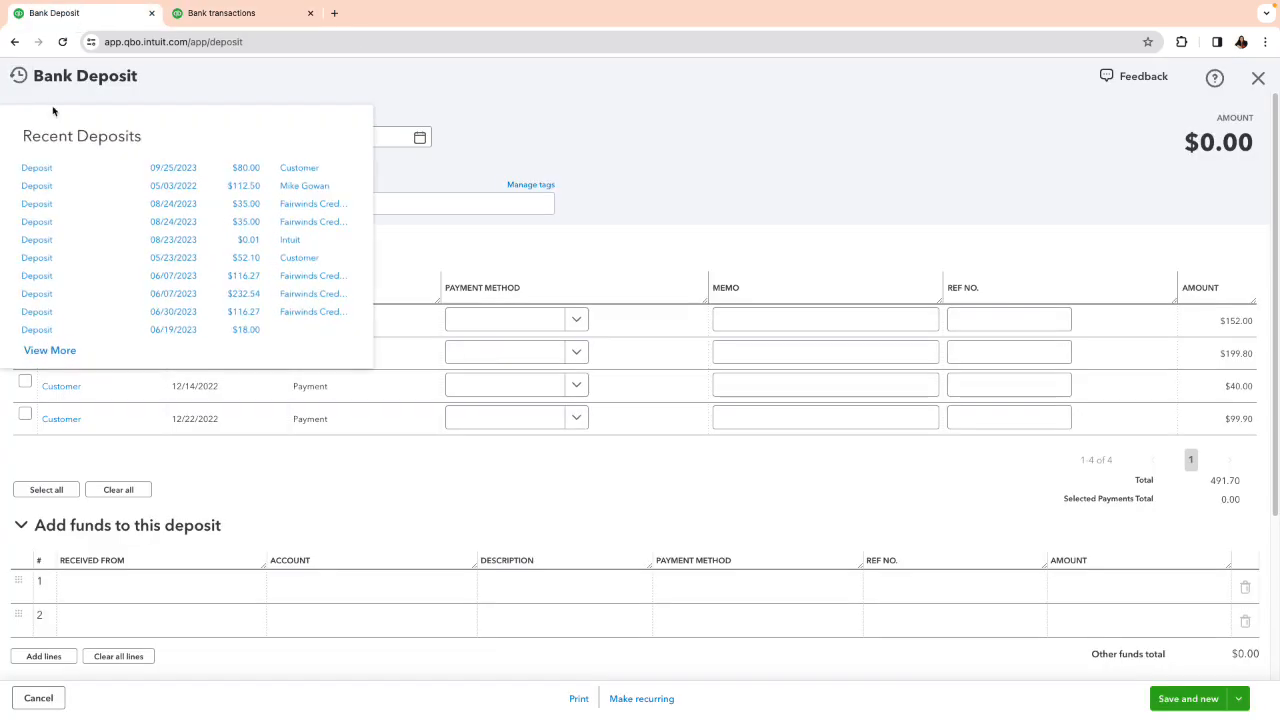
left_click(186, 171)
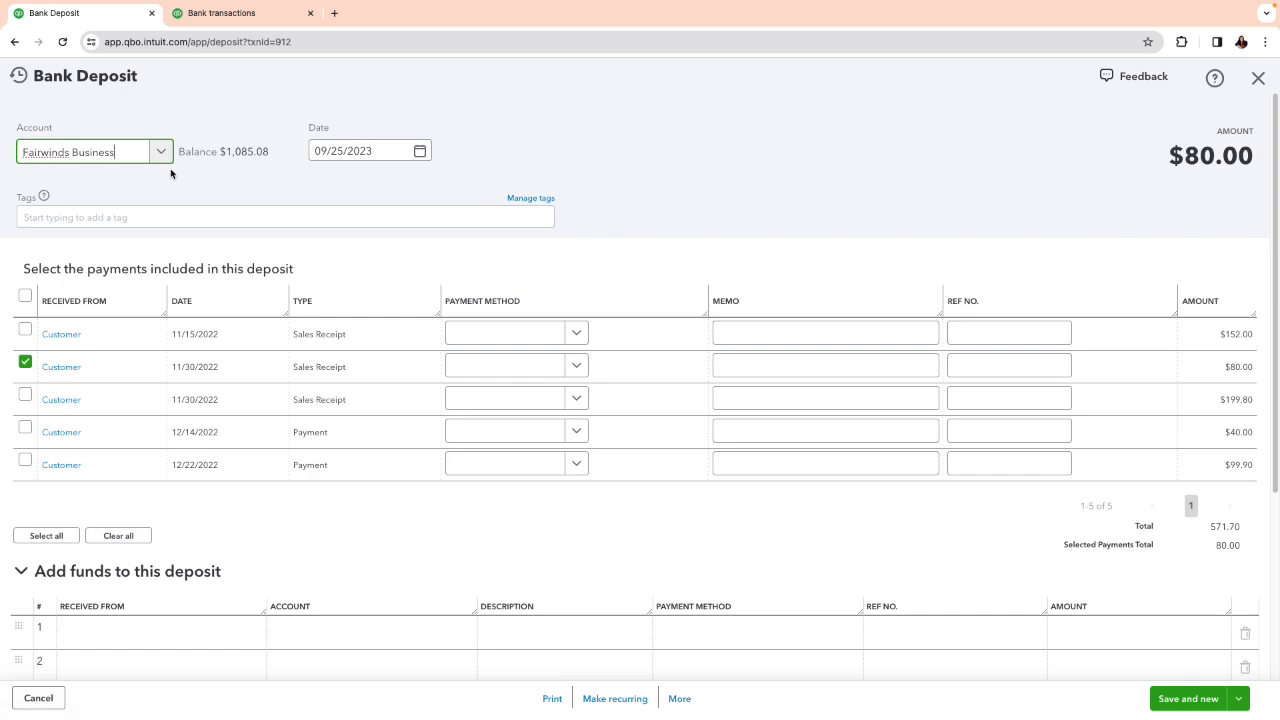
Refresh the bank transactions and search for a match for the $70.00 deposit among deposits only, then close the search and the transaction
left_click(215, 13)
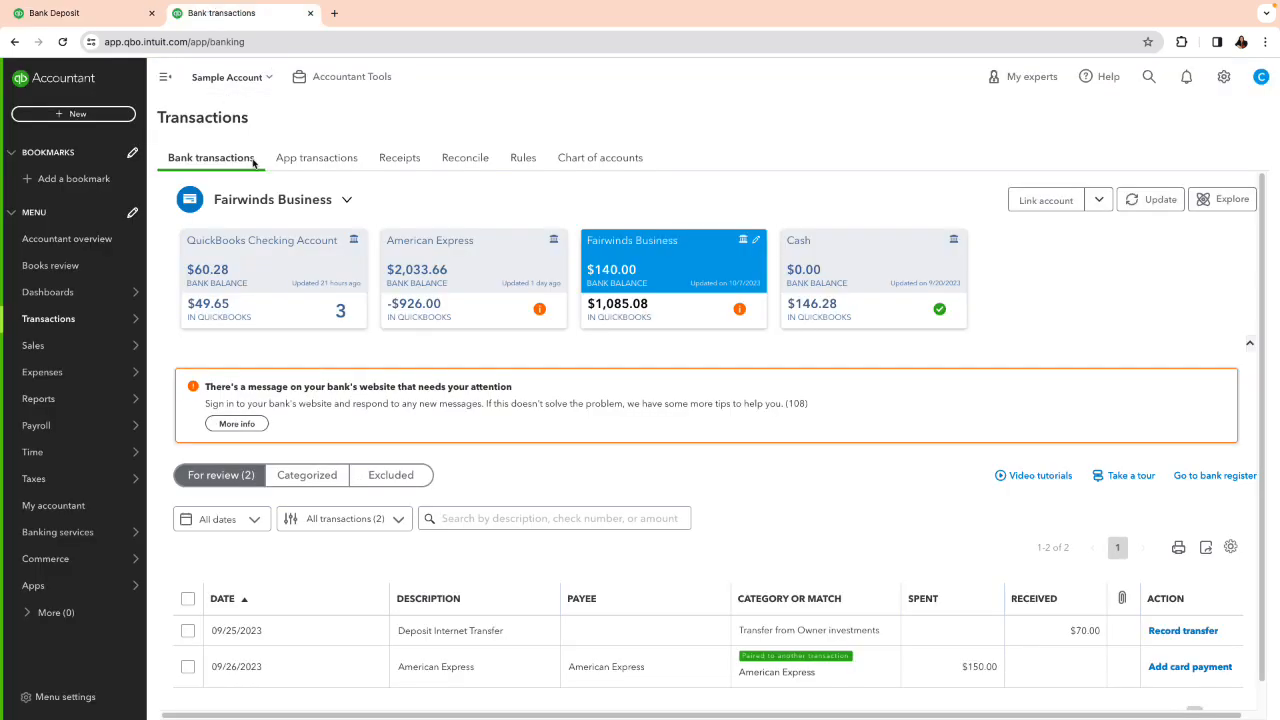
left_click(292, 484)
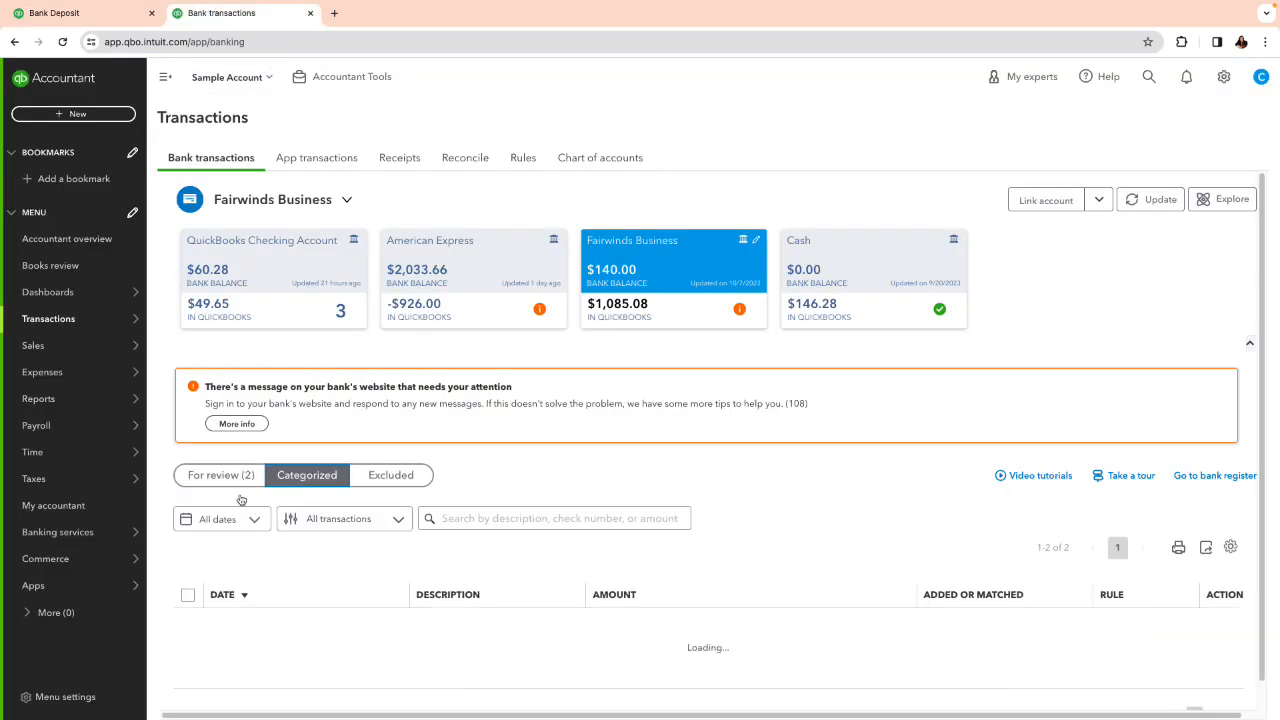
left_click(228, 483)
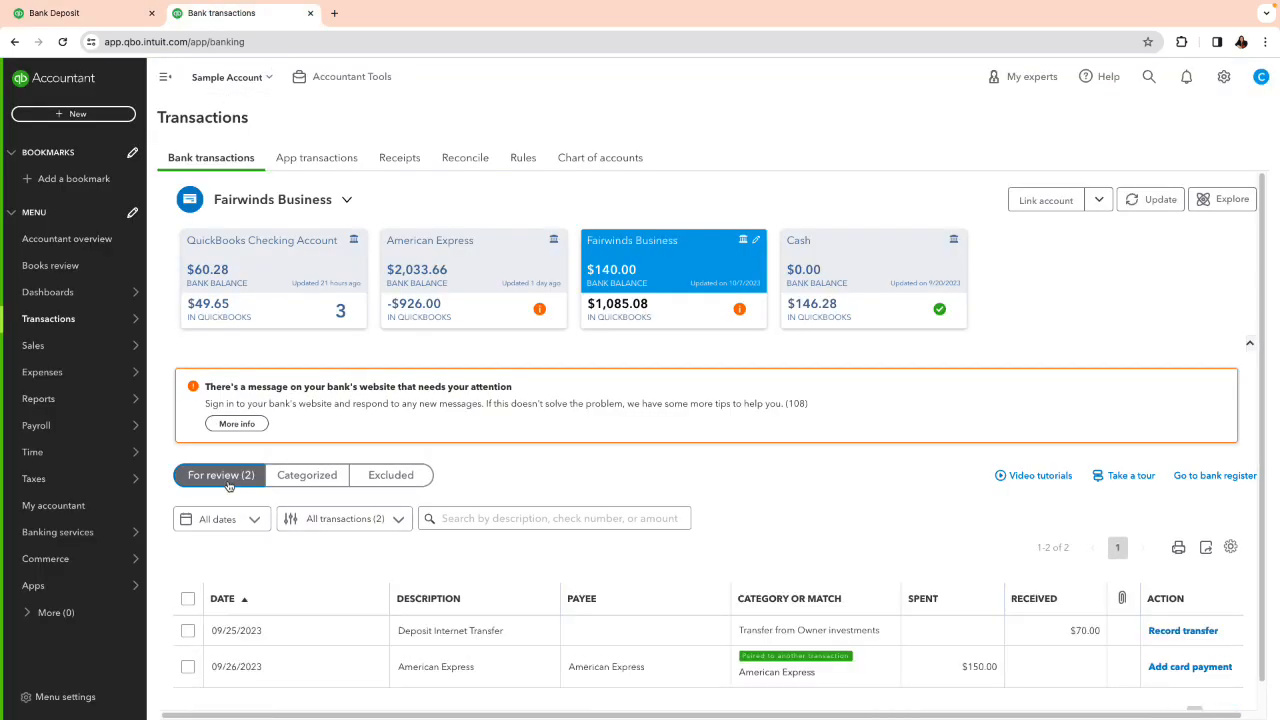
left_click(1084, 633)
left_click(297, 545)
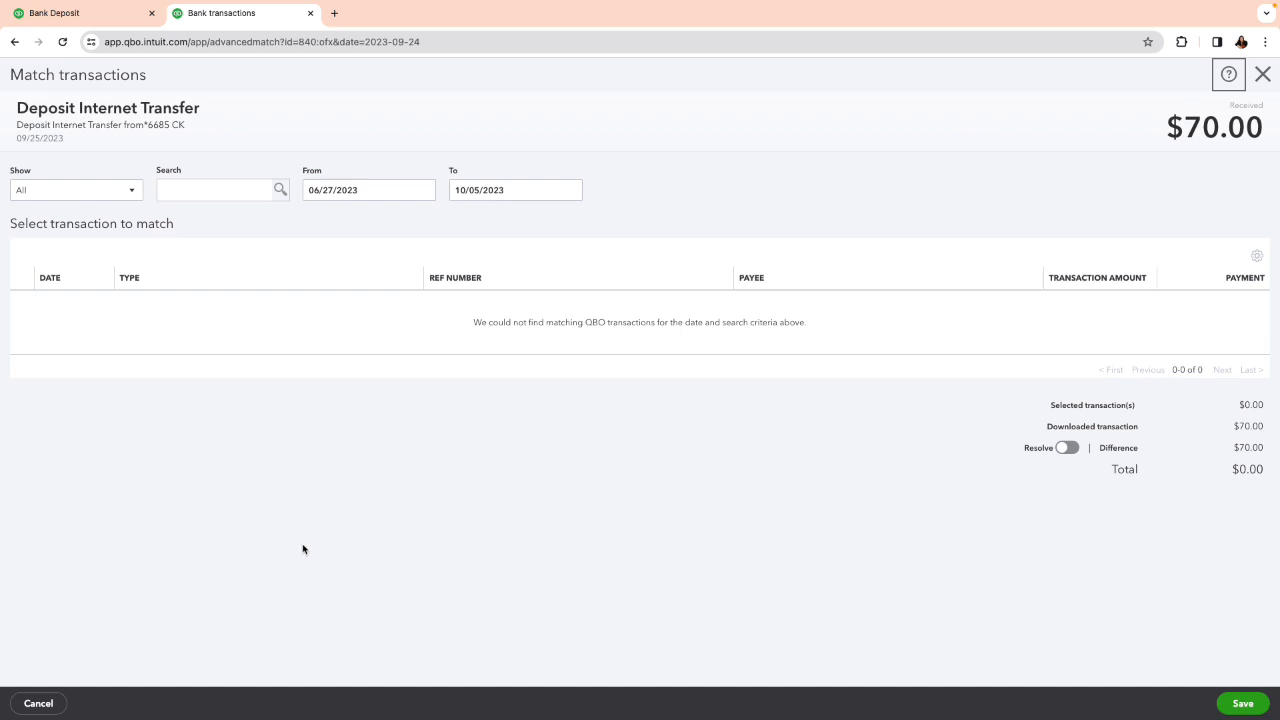
left_click(120, 189)
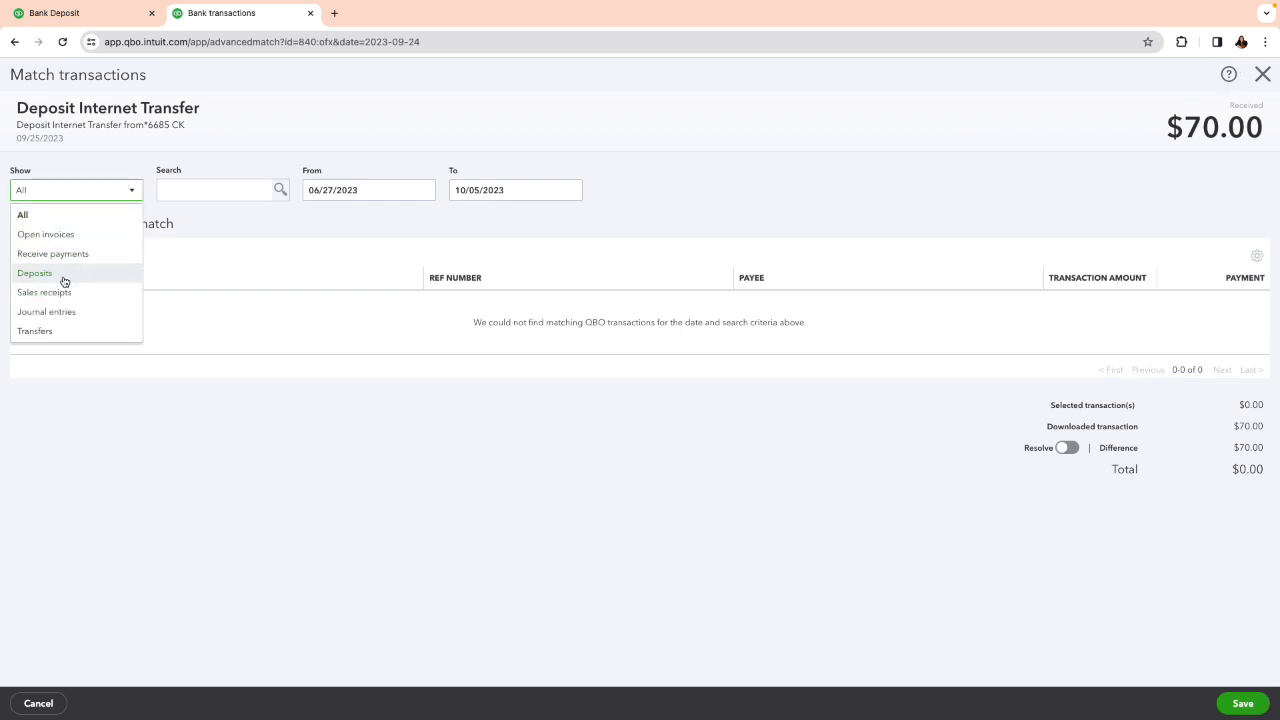
left_click(63, 279)
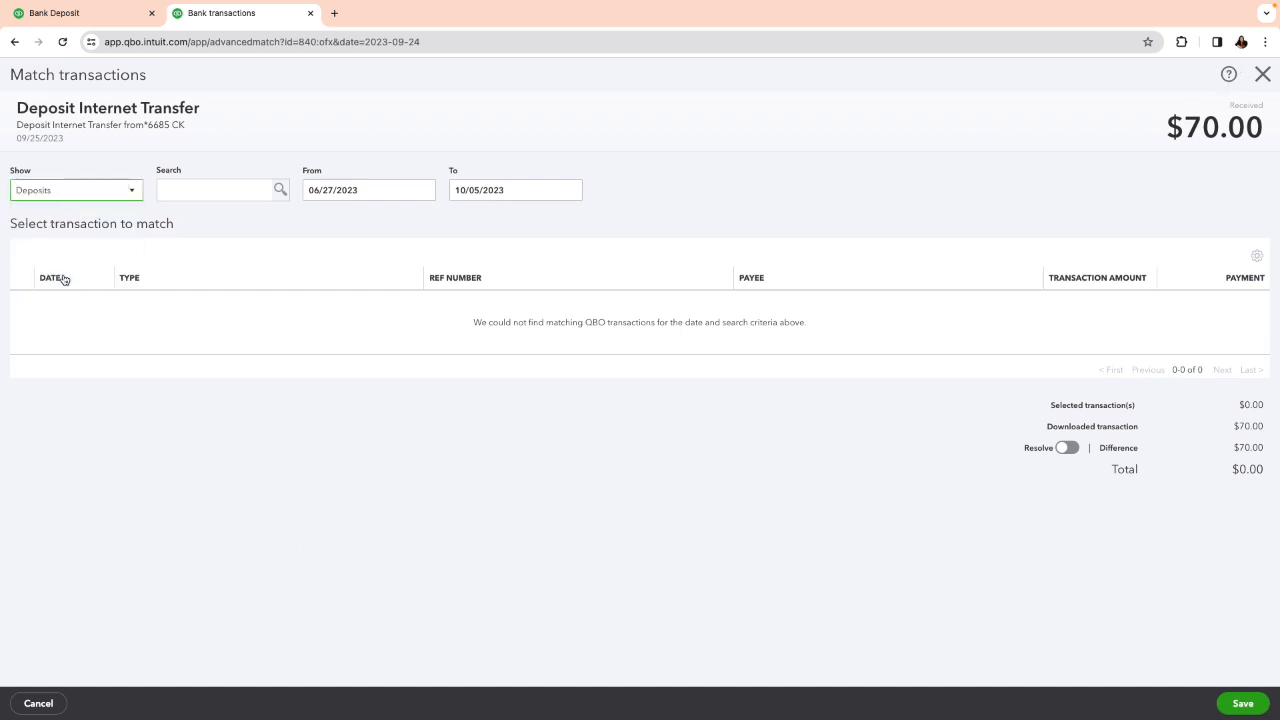
left_click(1263, 75)
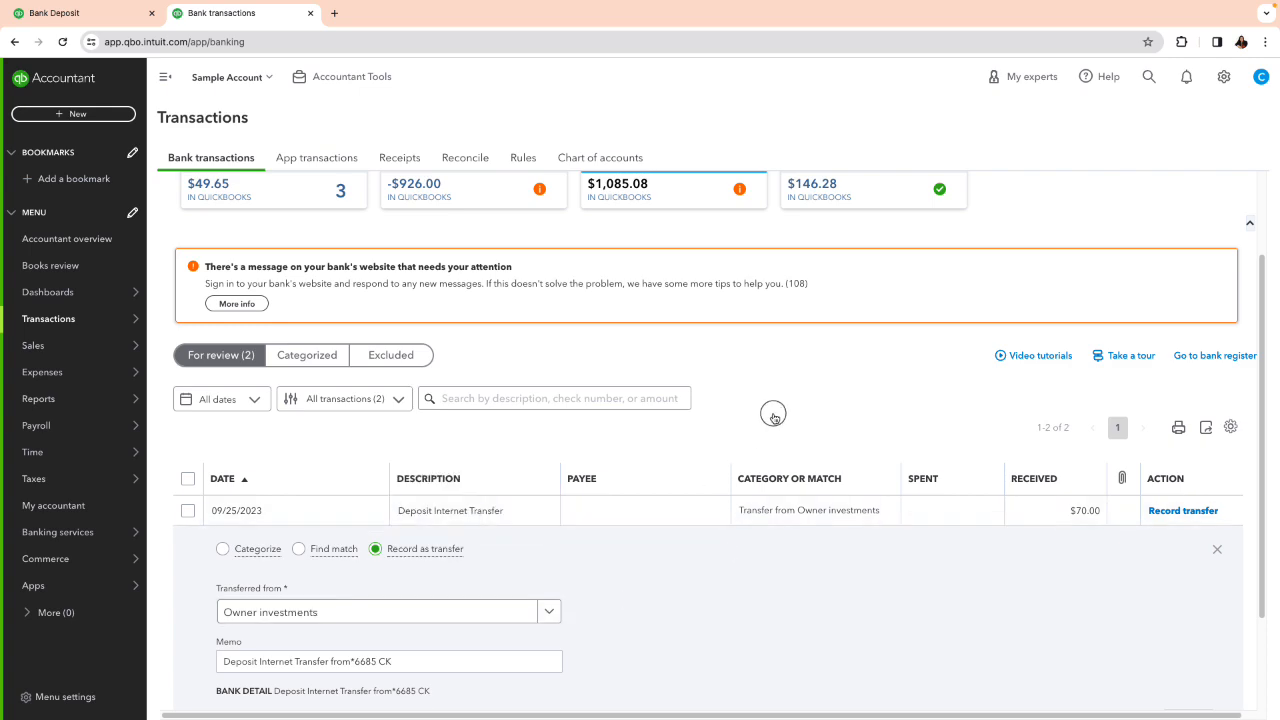
left_click(1216, 549)
Try categorizing the 09/25/2023 deposit of $70.00 with payee Customer and account Sales, and close it without adding it
left_click(1086, 603)
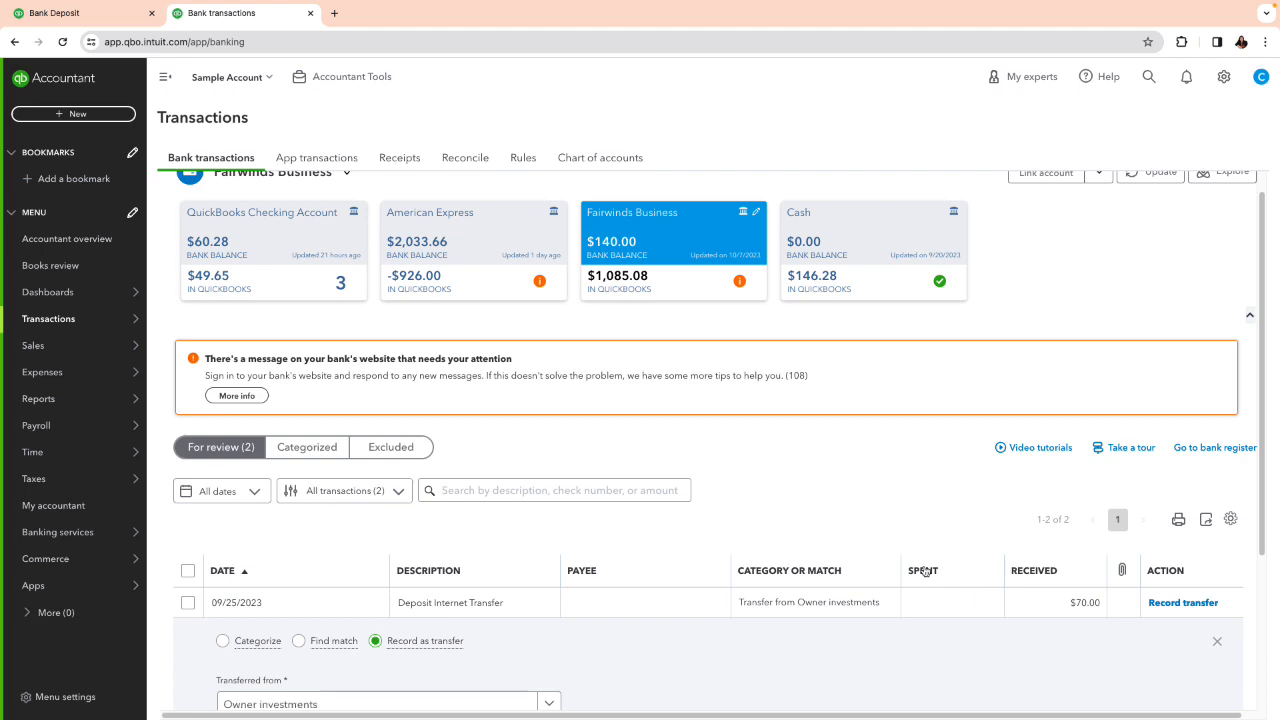
left_click(224, 519)
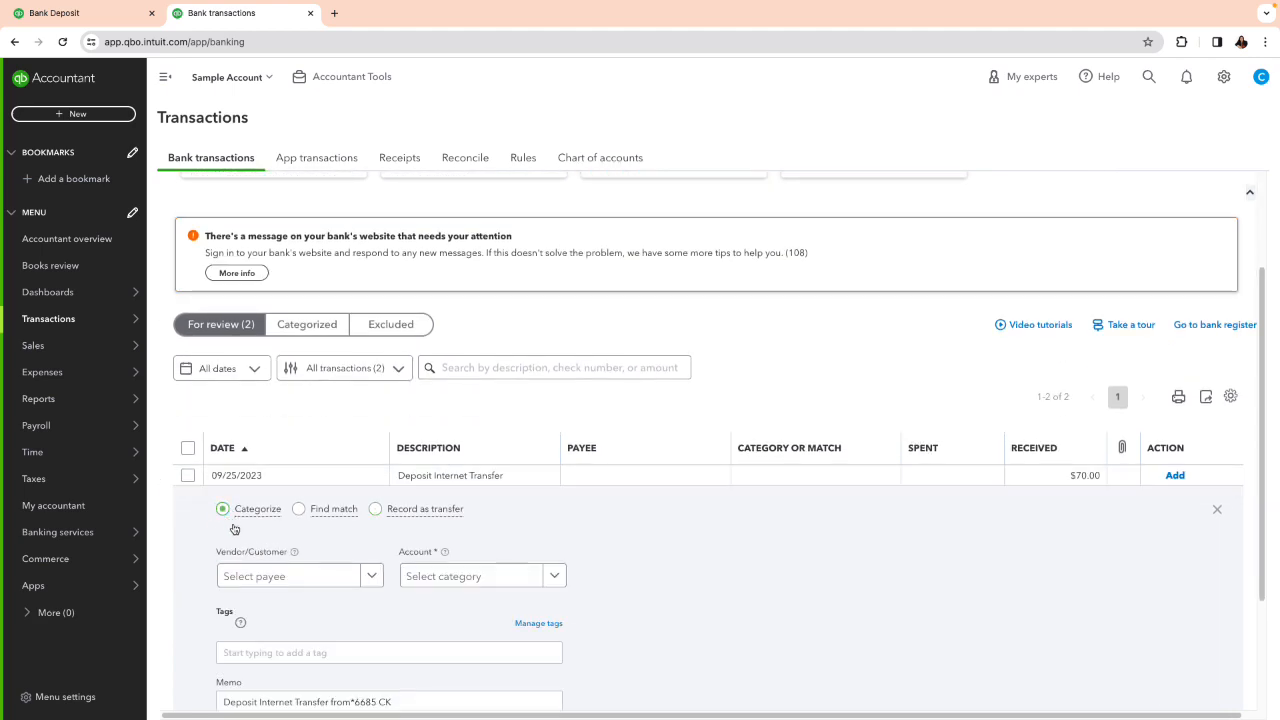
left_click(337, 586)
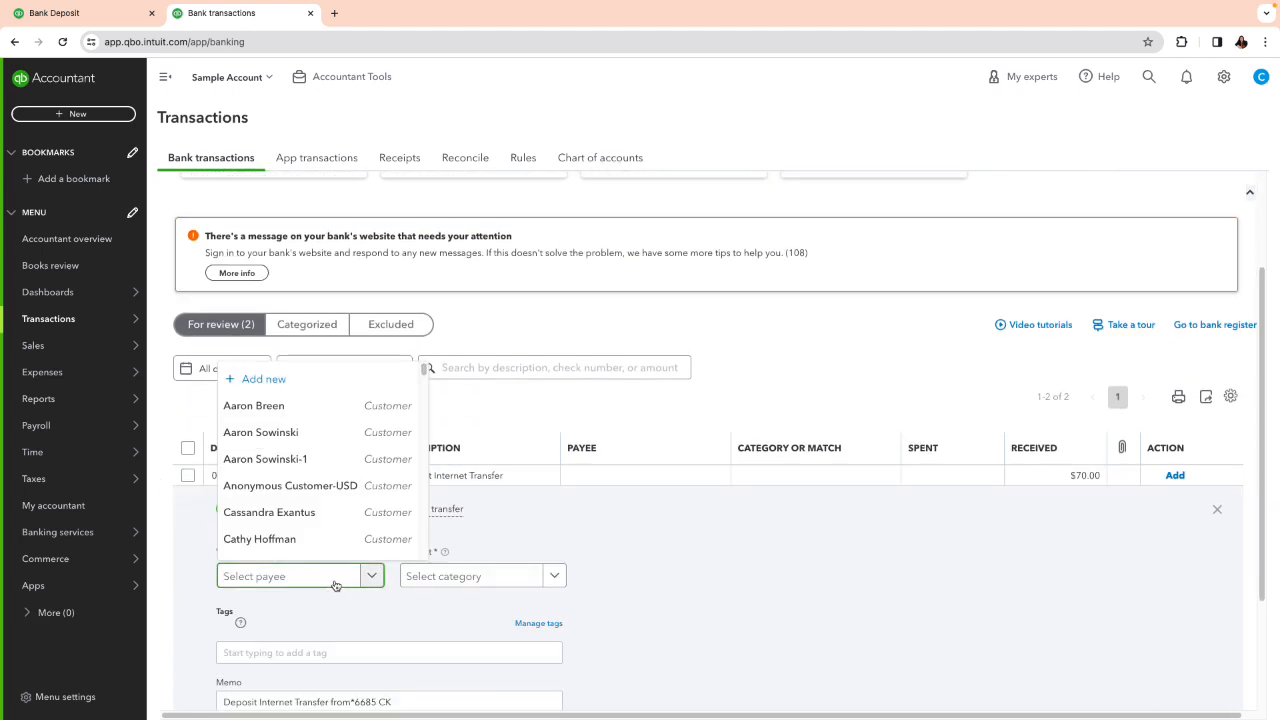
scroll(316, 480, "down", 3)
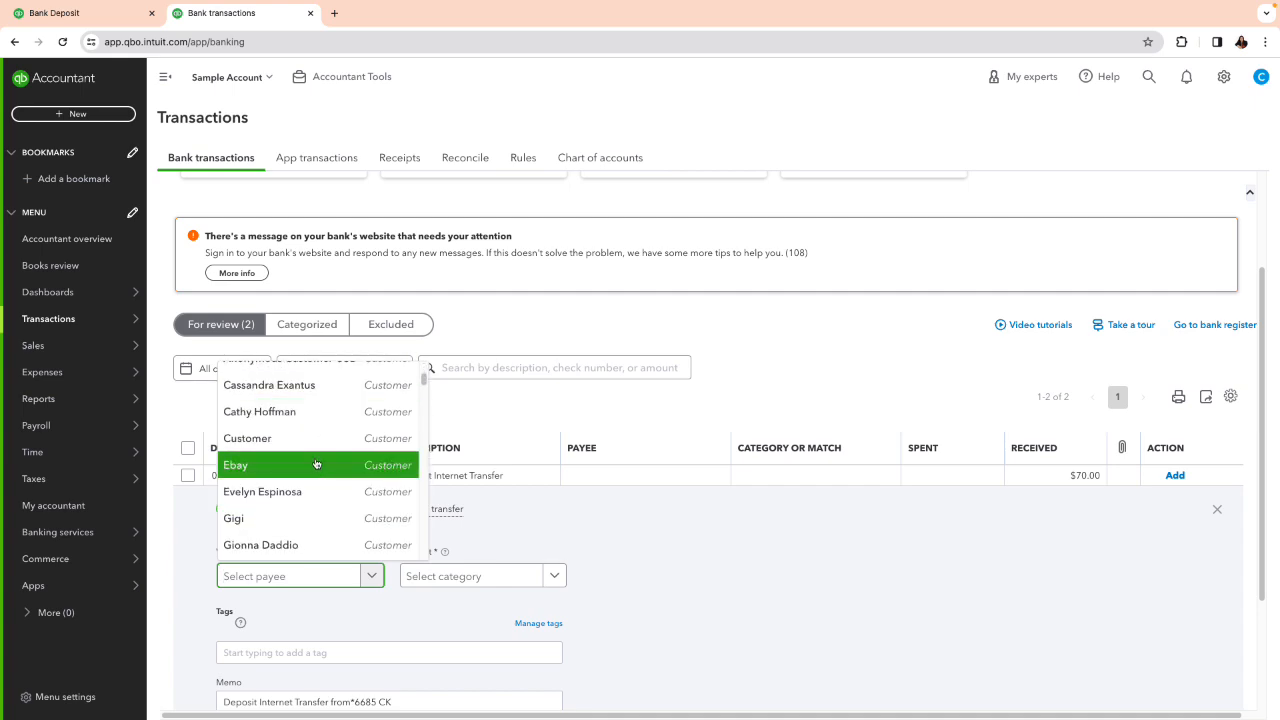
left_click(314, 440)
left_click(420, 575)
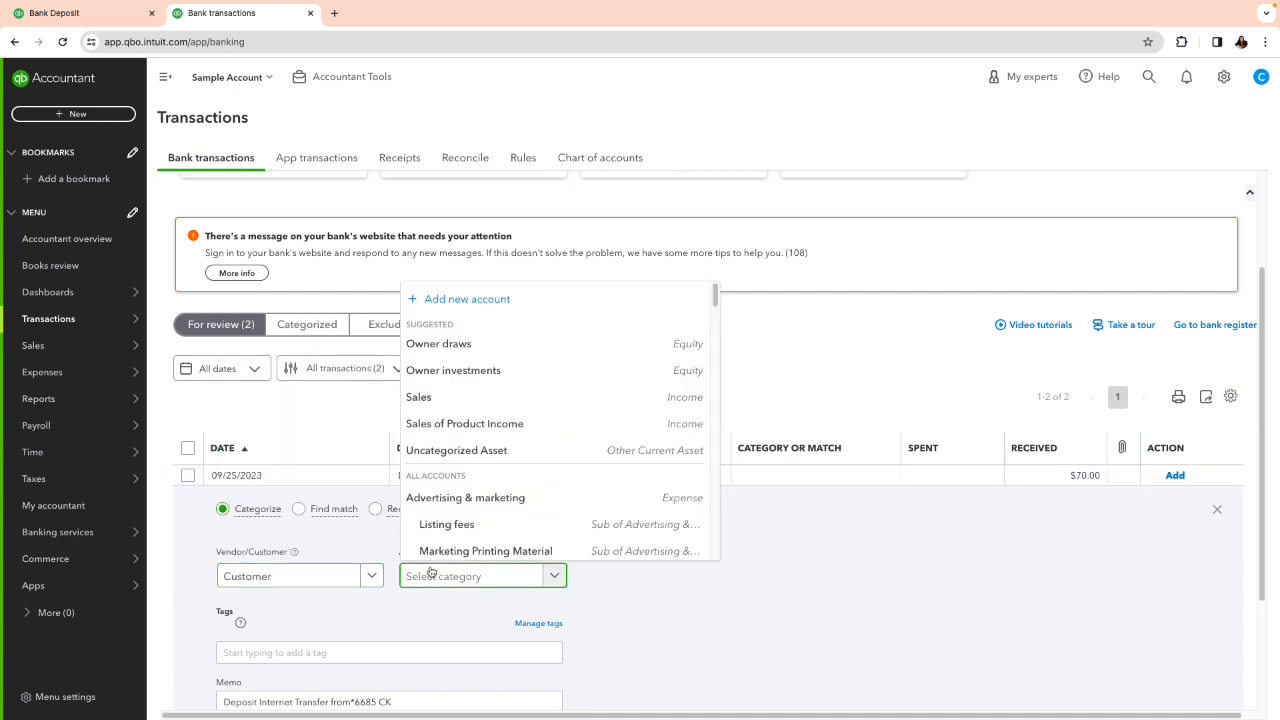
type("sales")
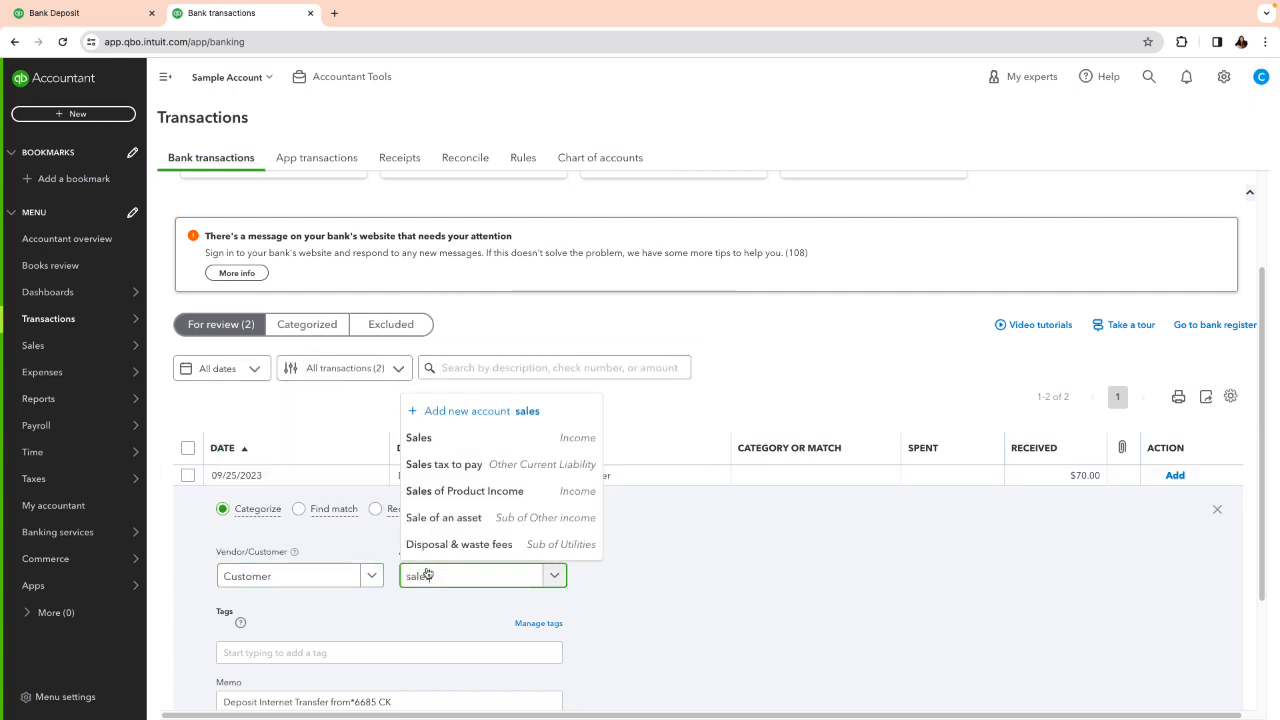
left_click(437, 490)
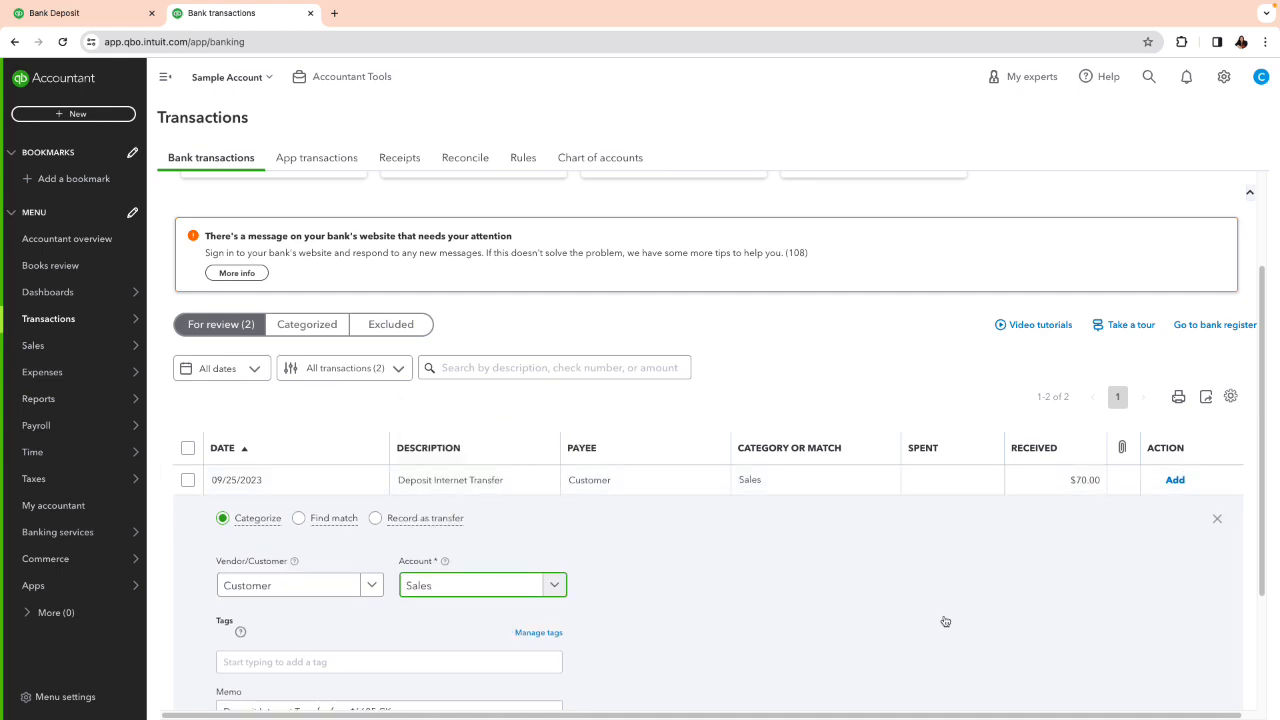
scroll(945, 621, "down", 2)
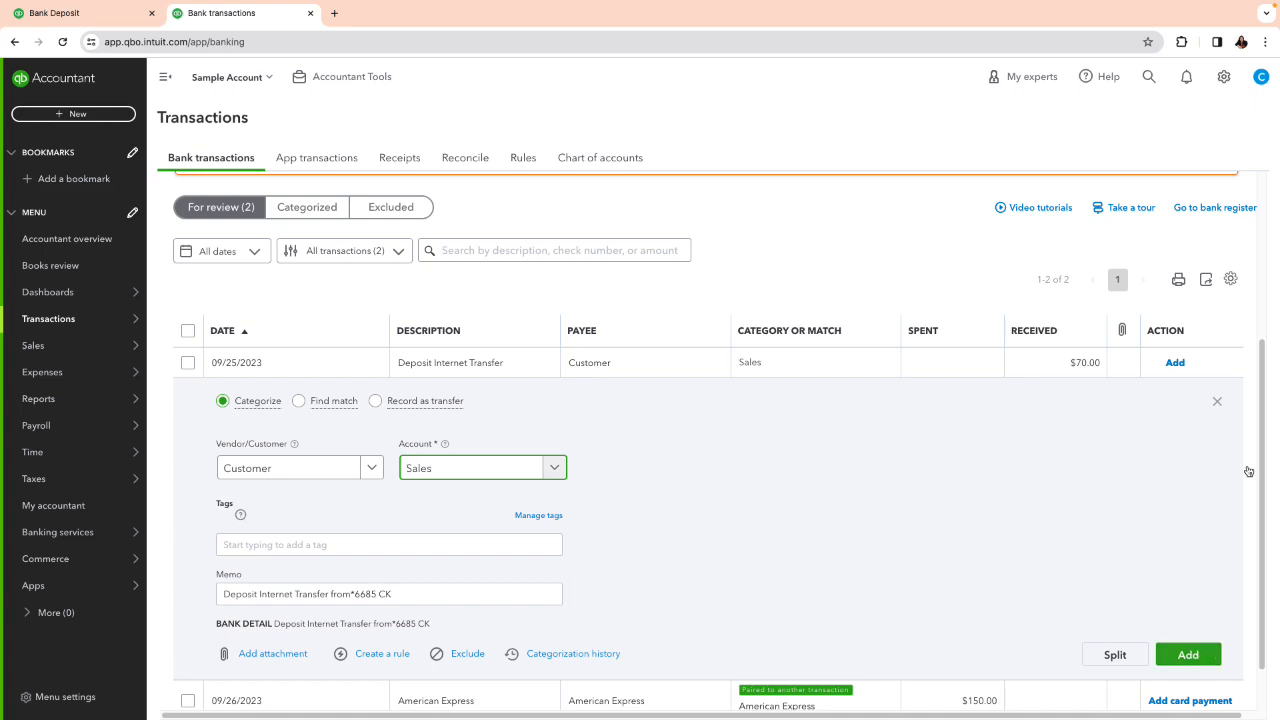
left_click(1217, 401)
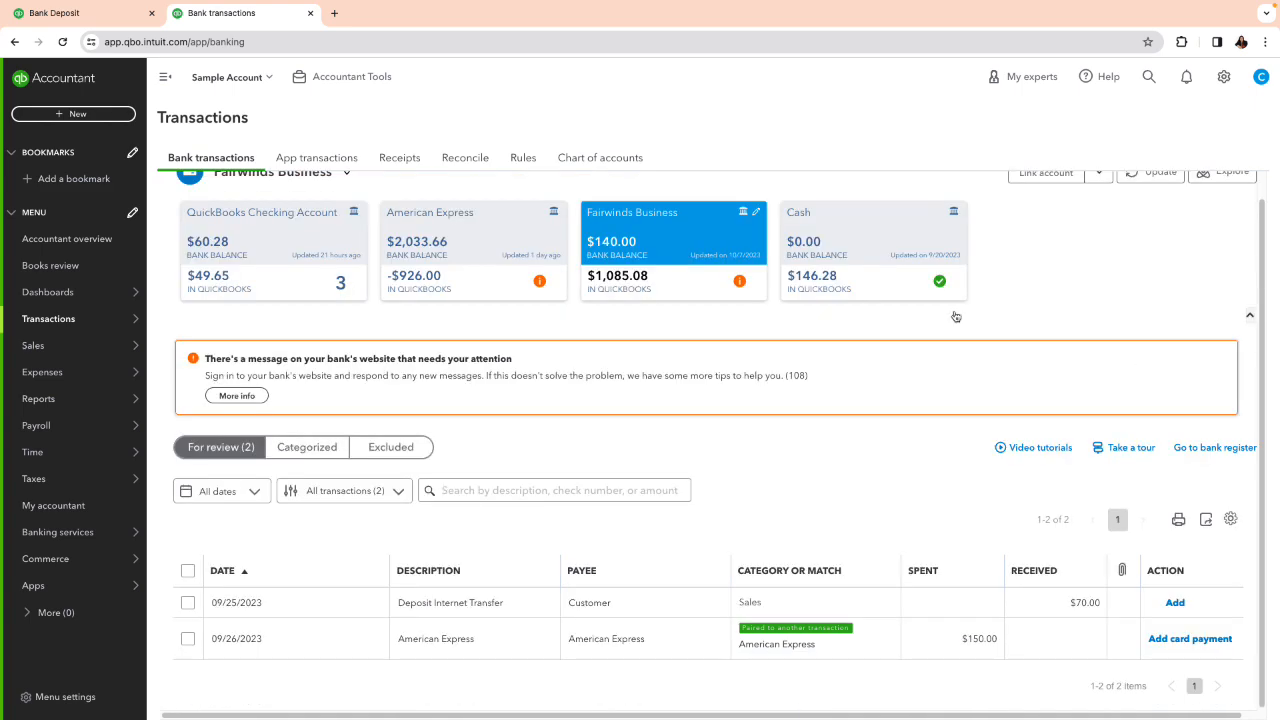
Open a new bank deposit to examine the payments awaiting deposit, and close it without saving
left_click(58, 113)
left_click(372, 190)
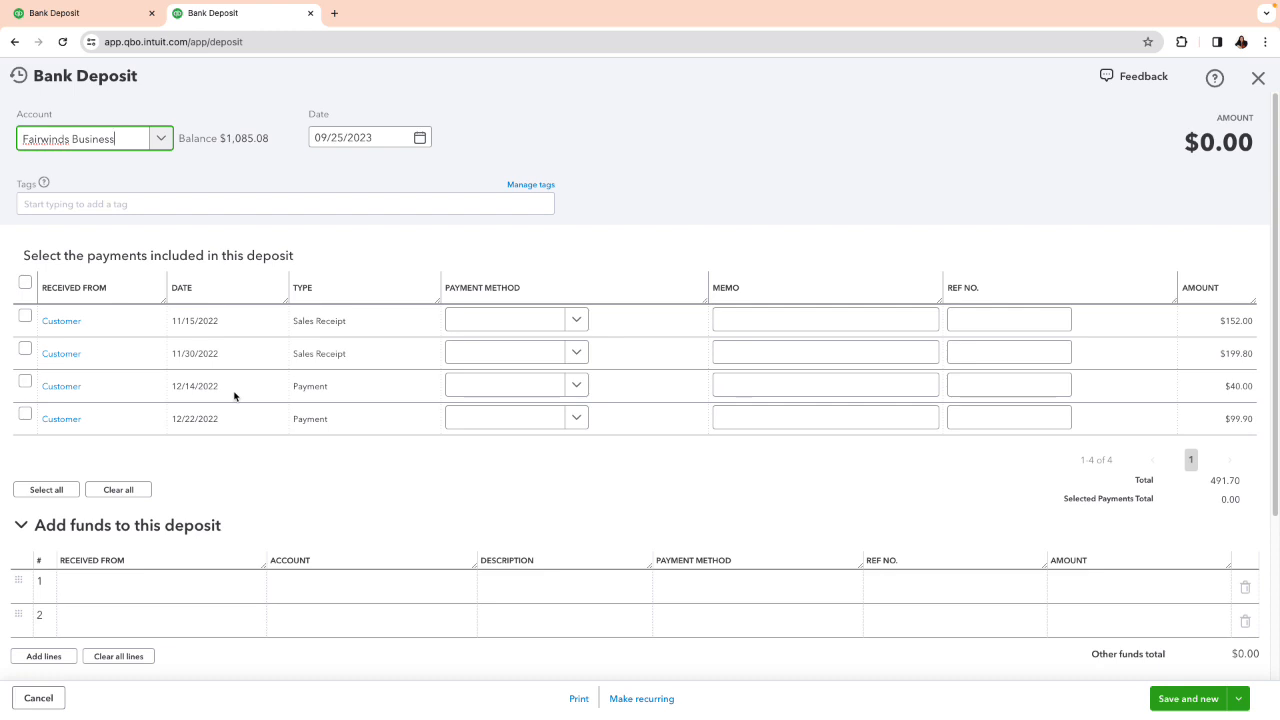
left_click(1259, 80)
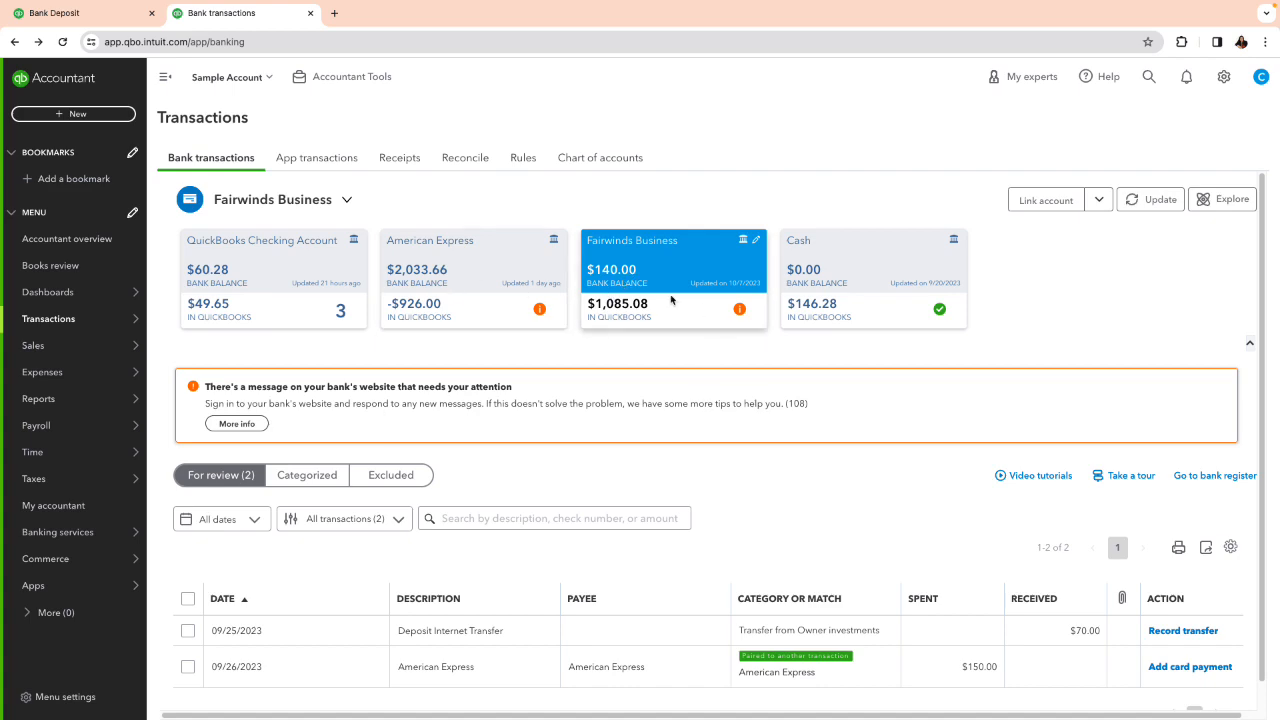
Look over the Fairwinds Business transactions for review and open a blank bank deposit dated 09/25/2023
scroll(715, 639, "down", 1)
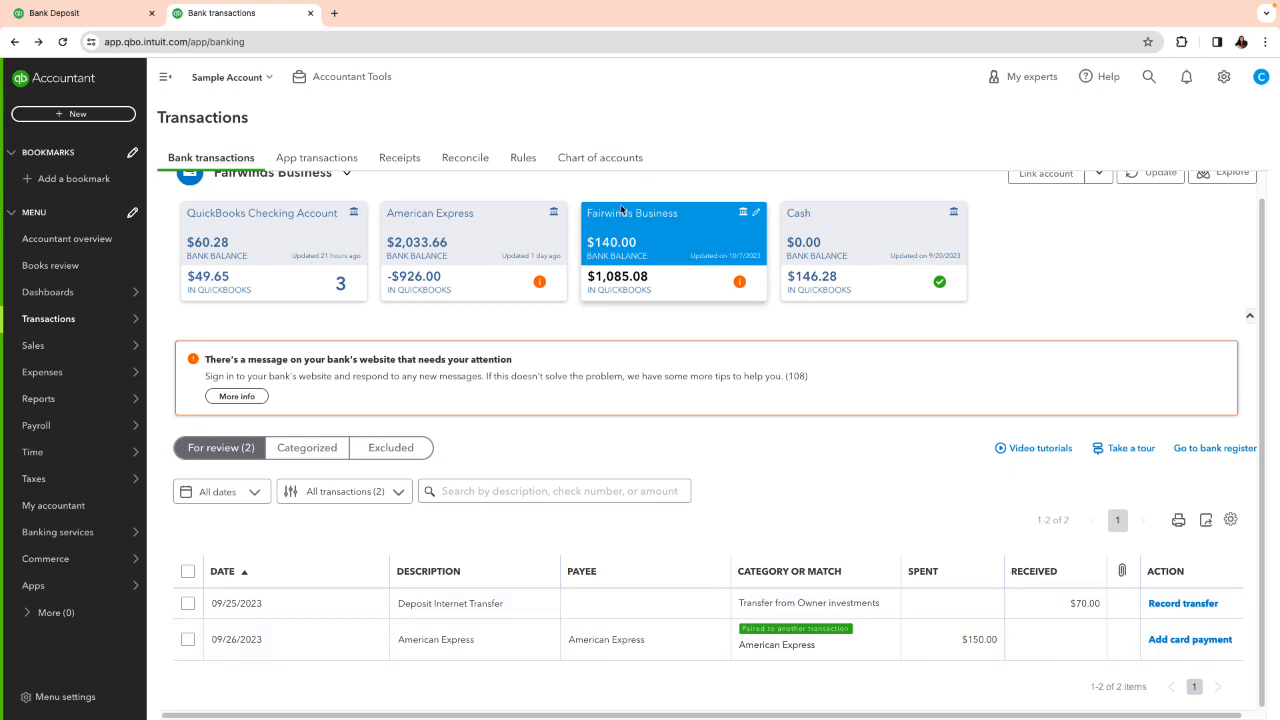
scroll(660, 254, "up", 1)
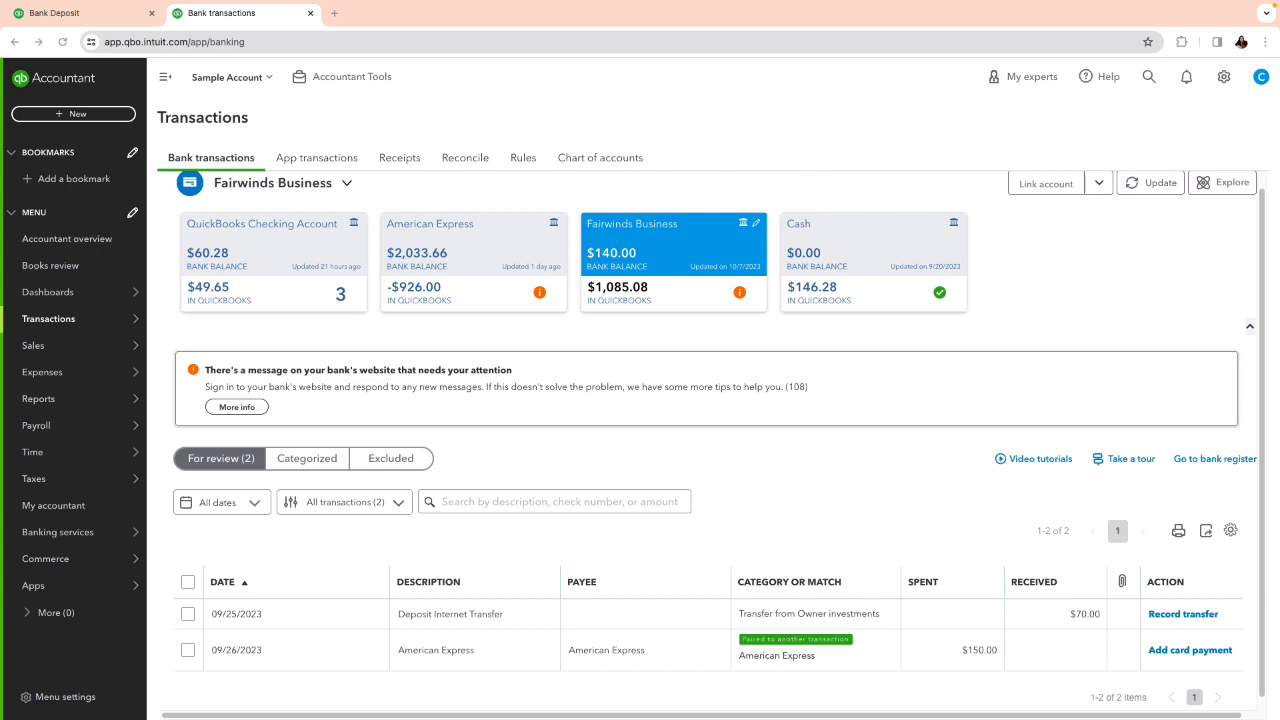
left_click(76, 115)
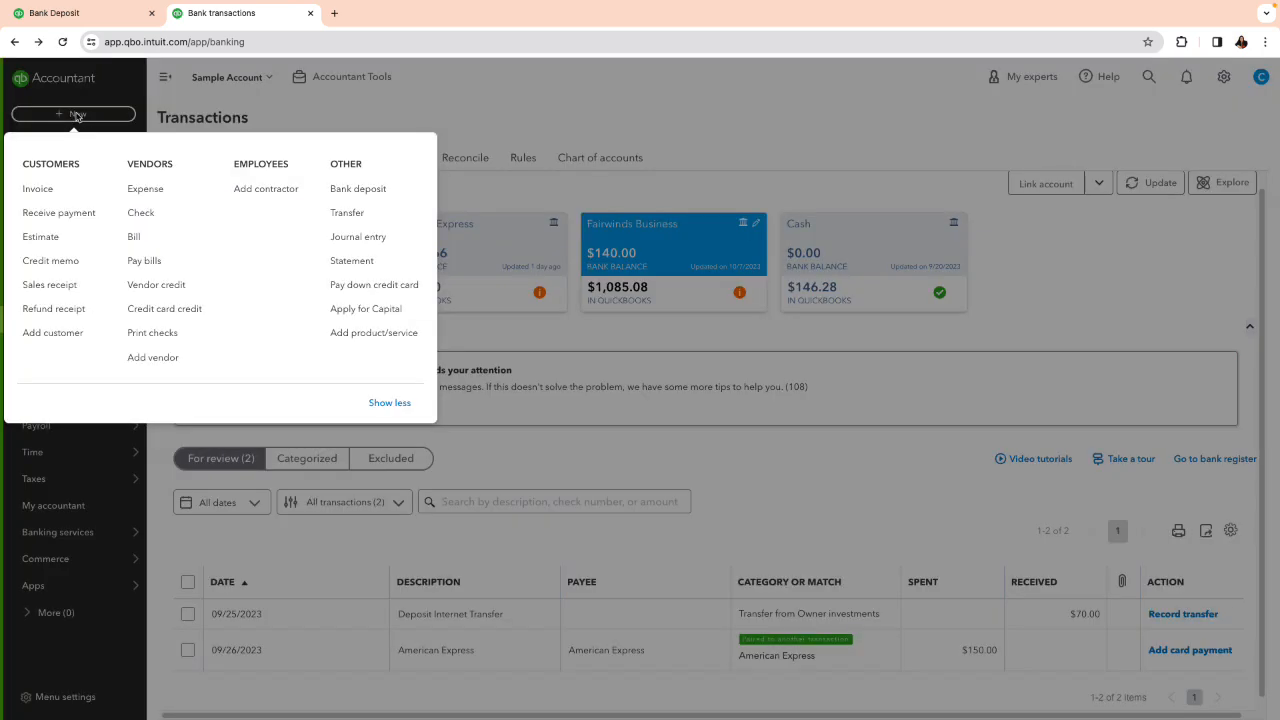
left_click(349, 190)
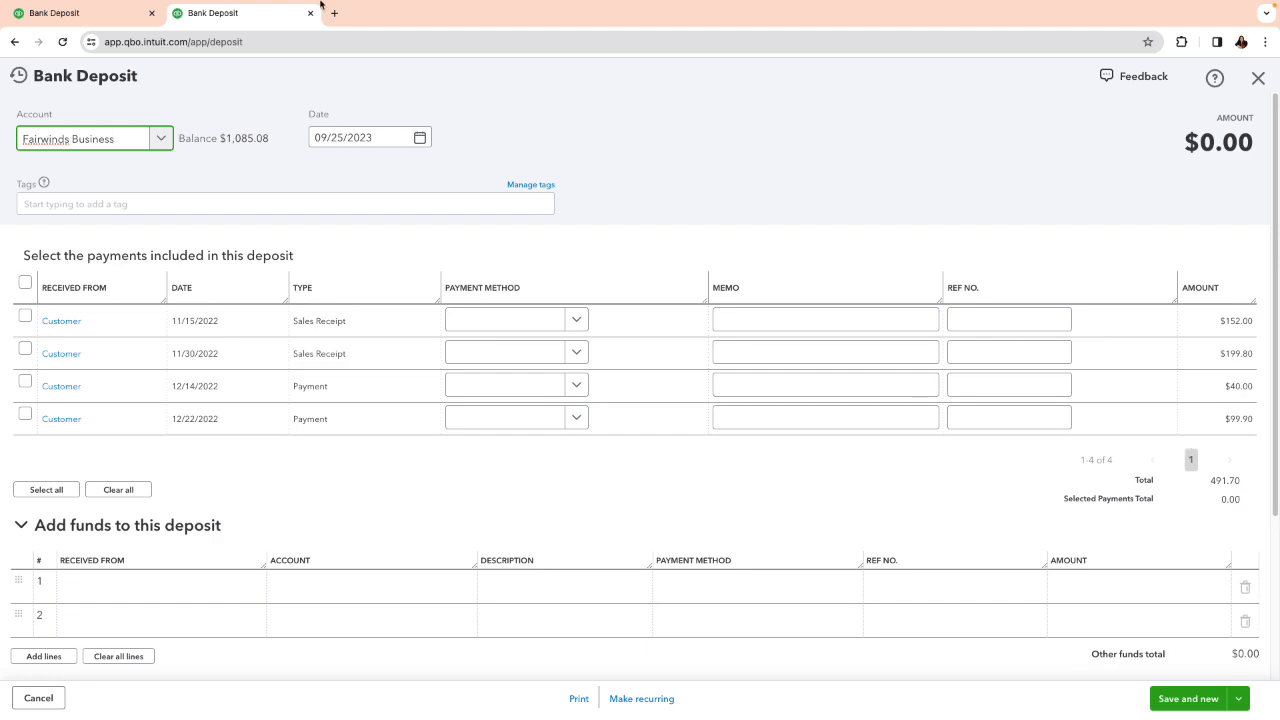
Close the saved $80.00 bank deposit and open the Balance Sheet report
left_click(50, 13)
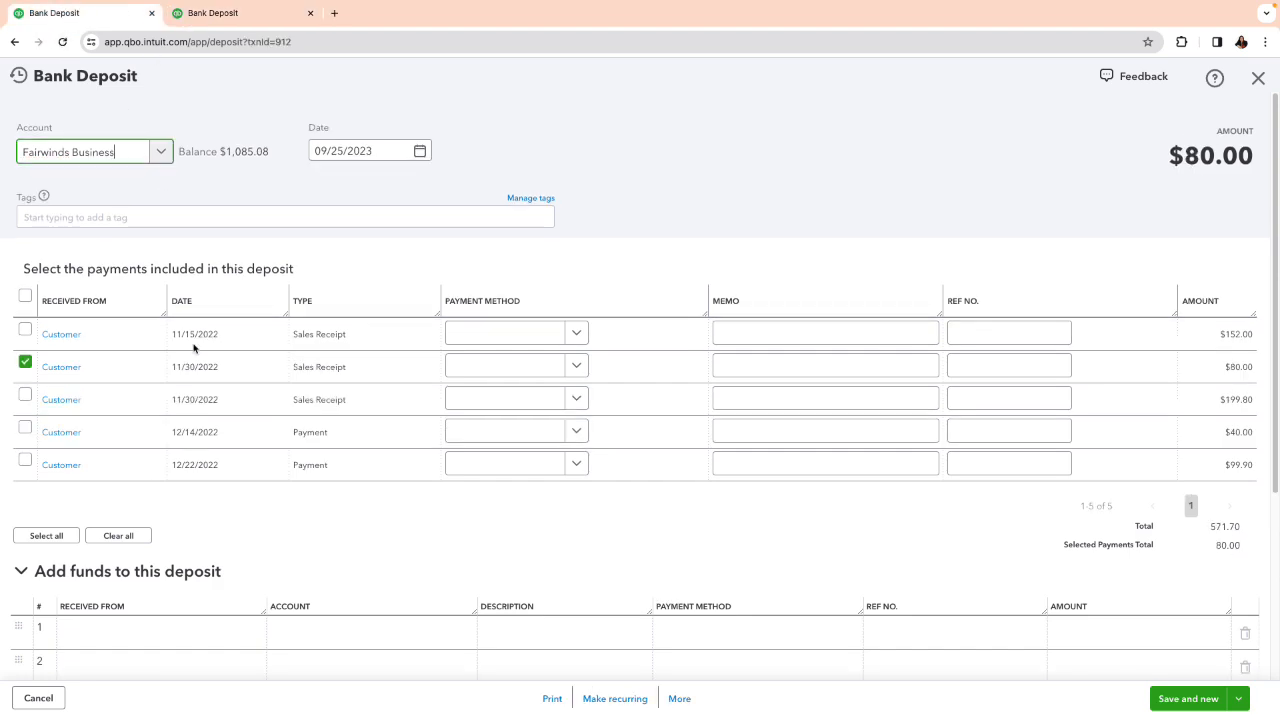
left_click(1258, 77)
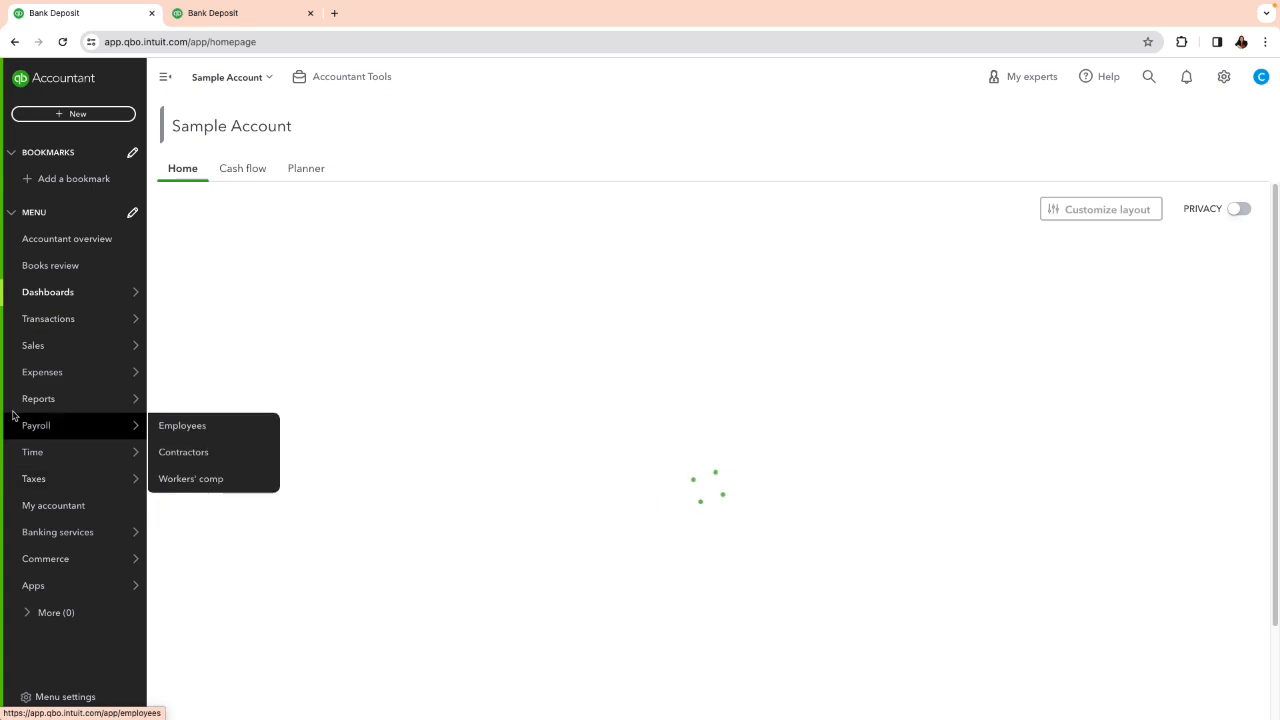
left_click(188, 406)
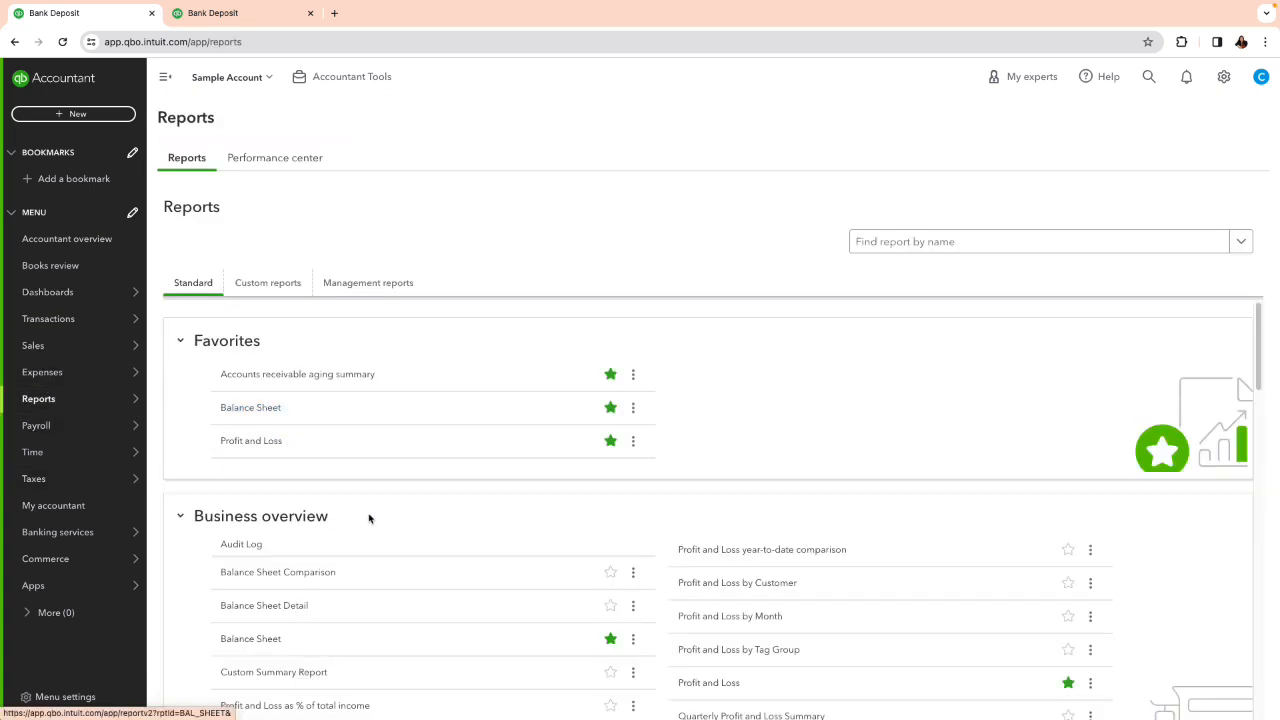
left_click(258, 410)
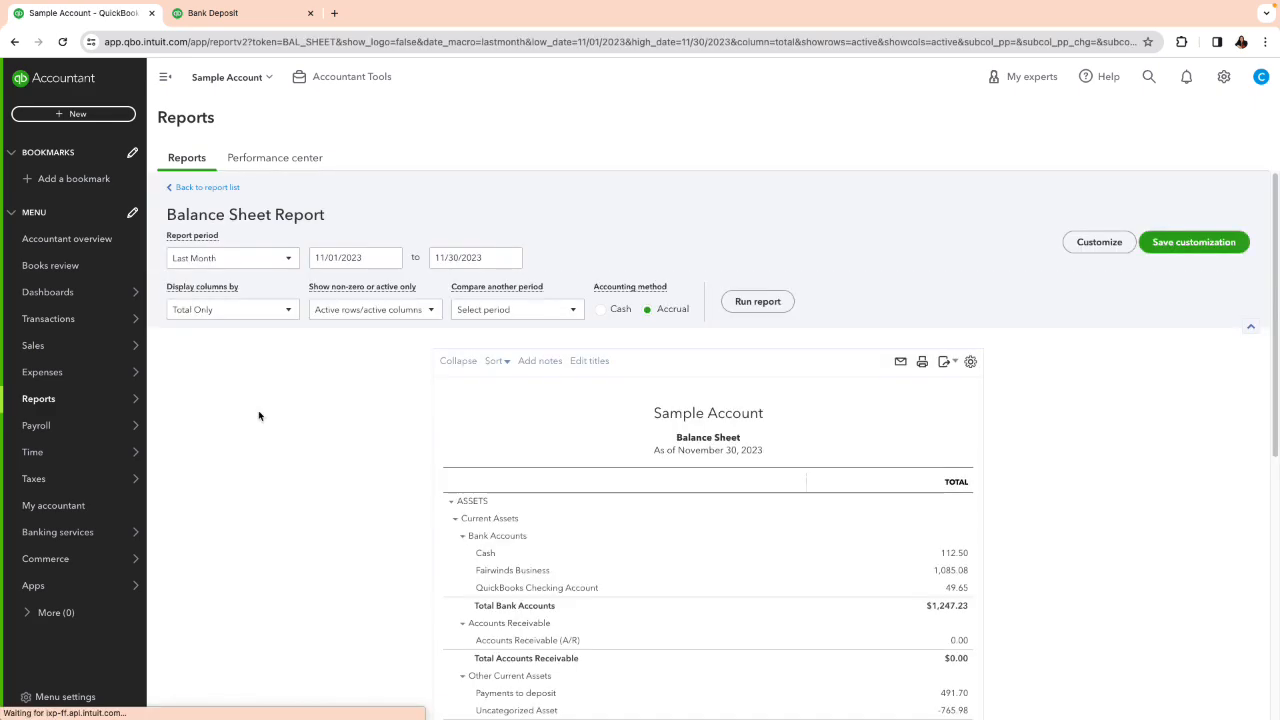
Run the Balance Sheet for Last Year on a cash basis and check the Payments to deposit balance
left_click(285, 257)
scroll(286, 406, "down", 5)
left_click(216, 462)
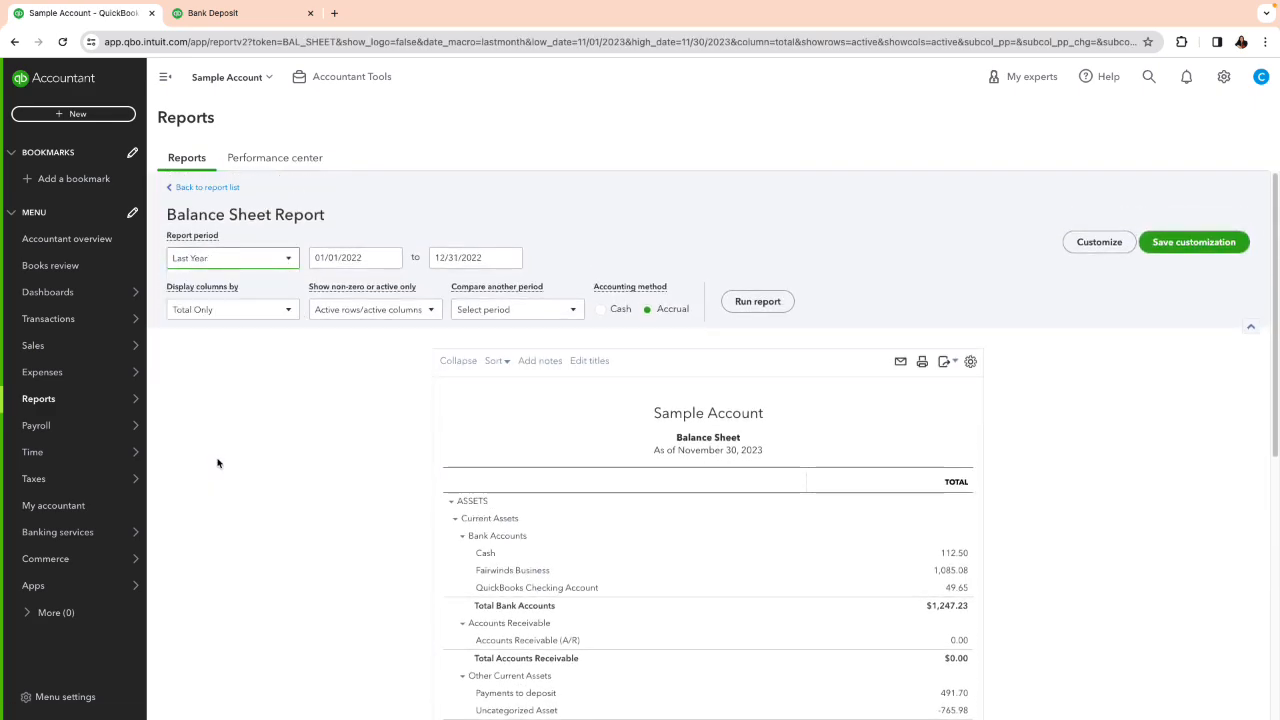
left_click(601, 309)
left_click(752, 301)
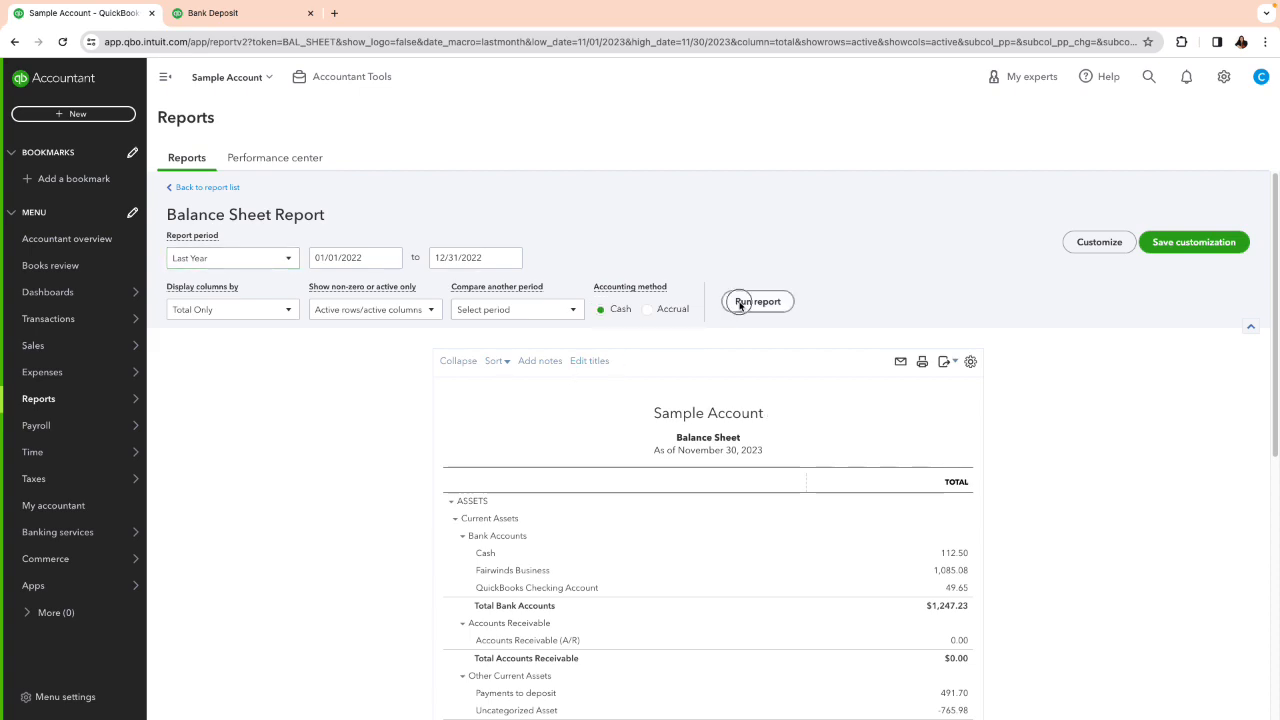
scroll(232, 640, "down", 2)
scroll(231, 640, "down", 1)
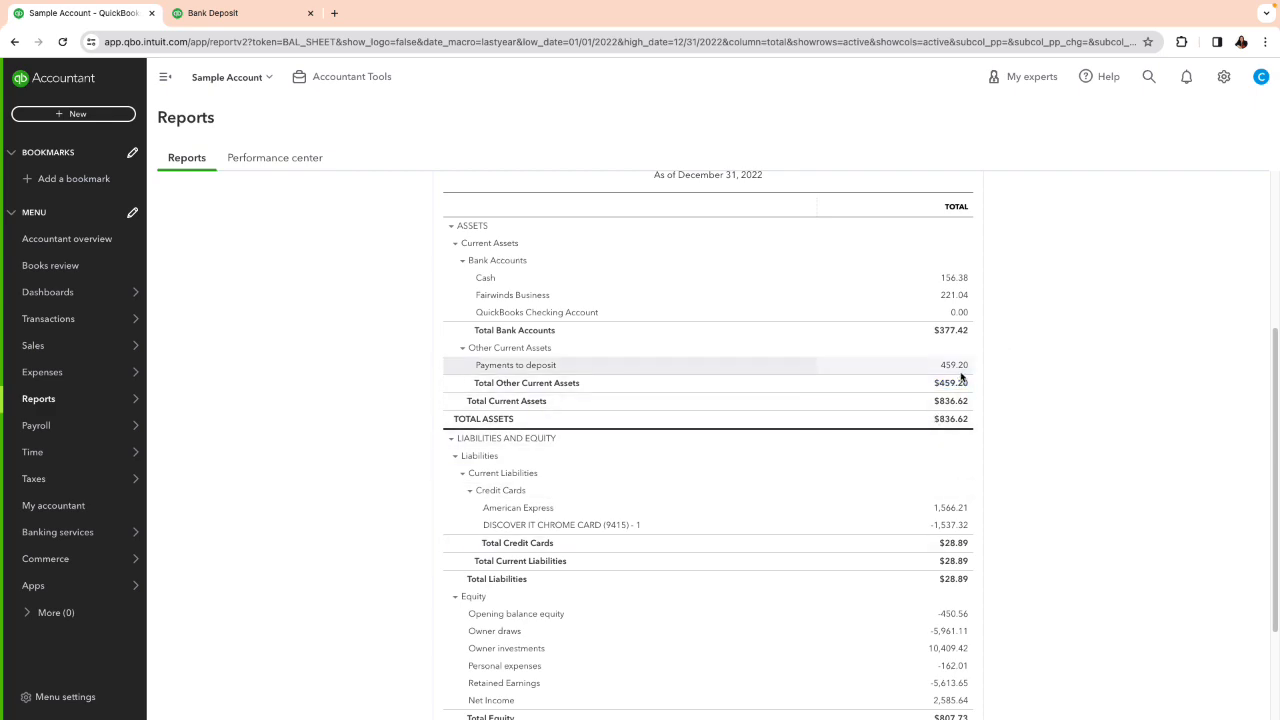
Check the blank bank deposit, examine the 2022 transactions behind the Payments to deposit balance, and return to the Balance Sheet
left_click(200, 13)
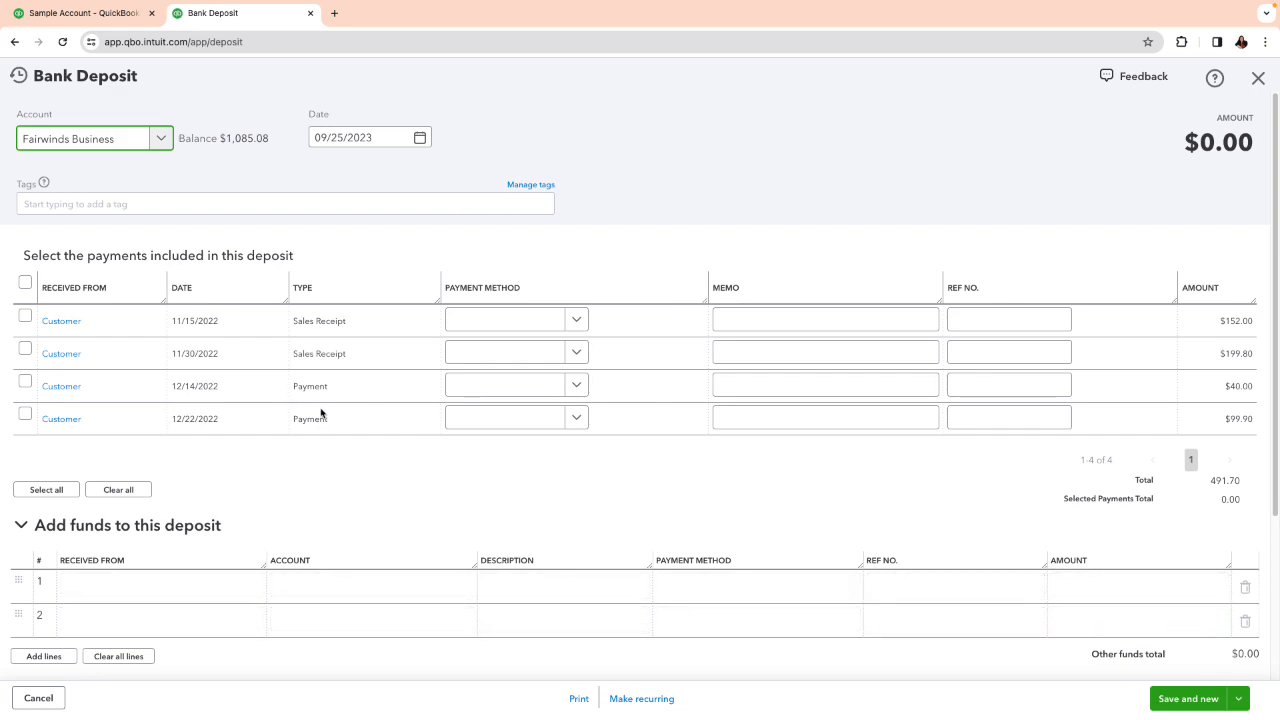
left_click(88, 13)
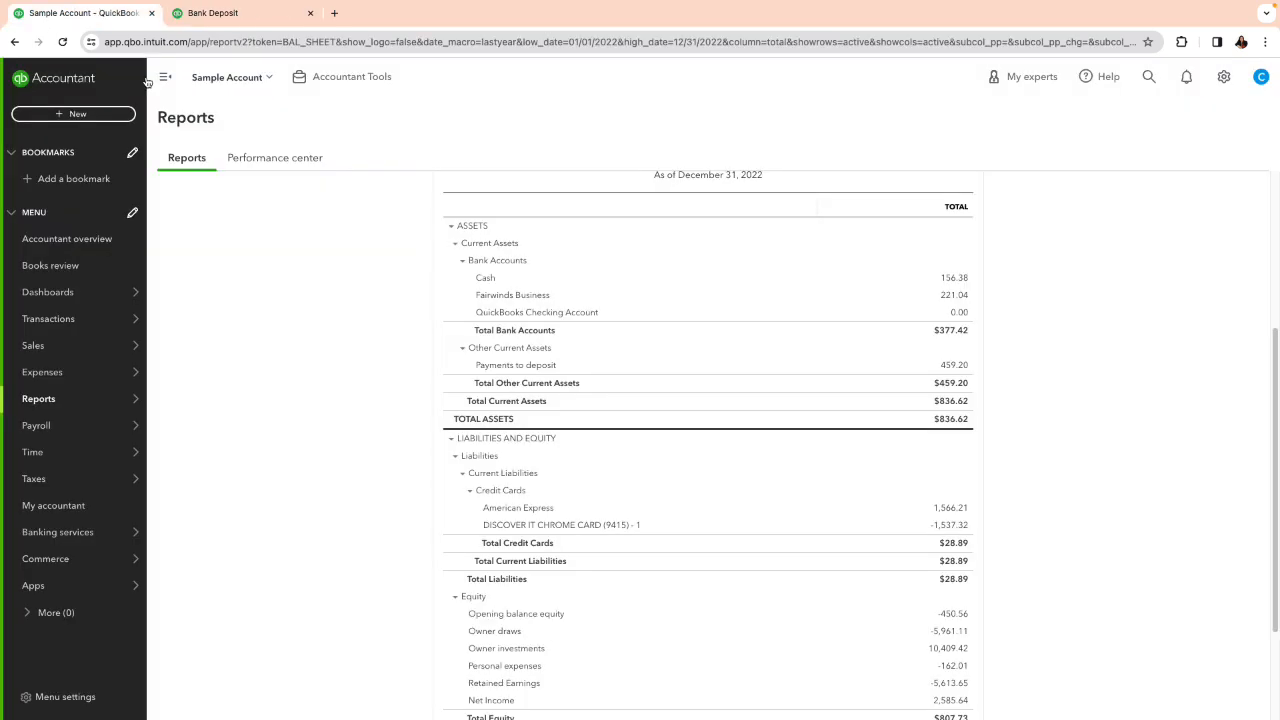
left_click(955, 365)
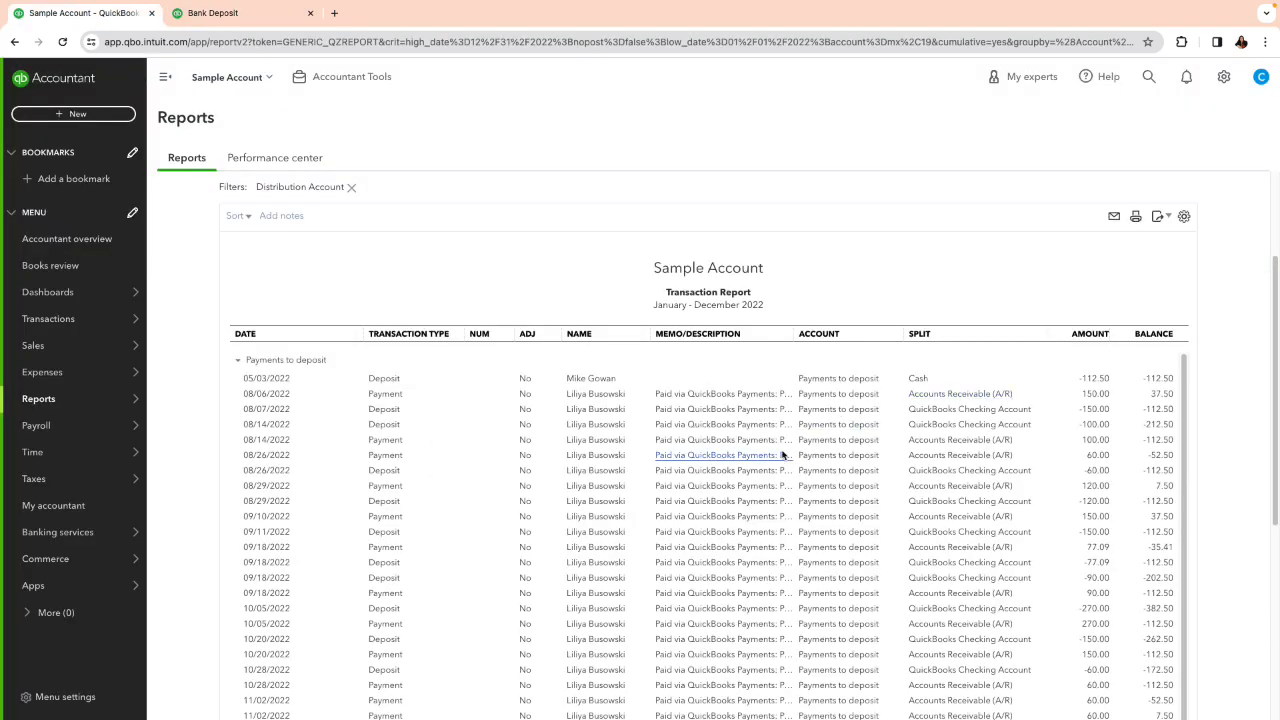
scroll(783, 452, "down", 2)
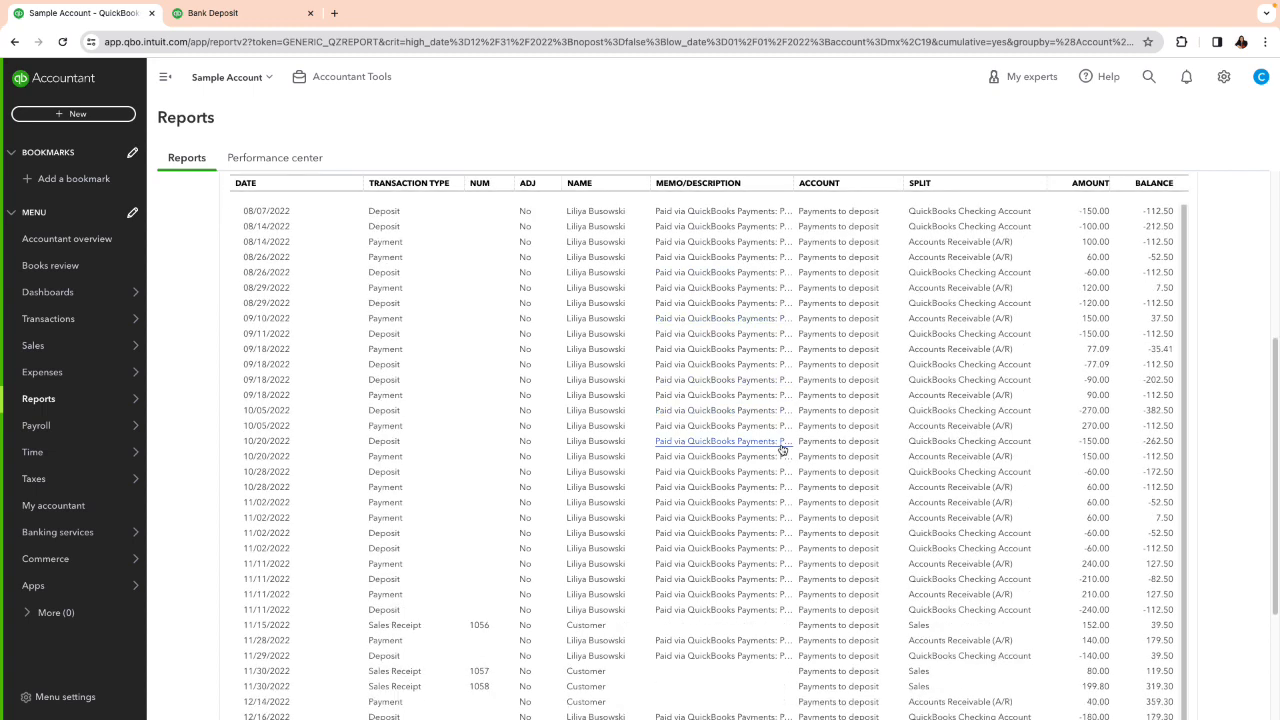
scroll(783, 450, "down", 2)
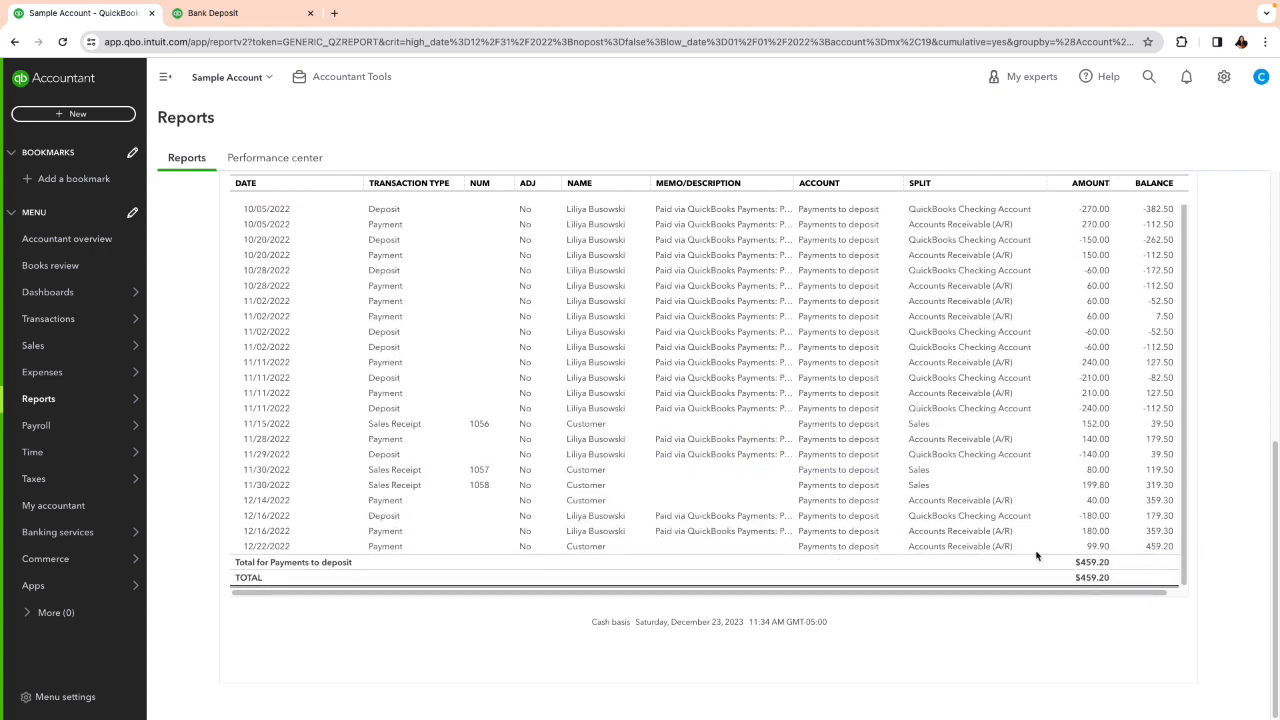
scroll(690, 435, "up", 1)
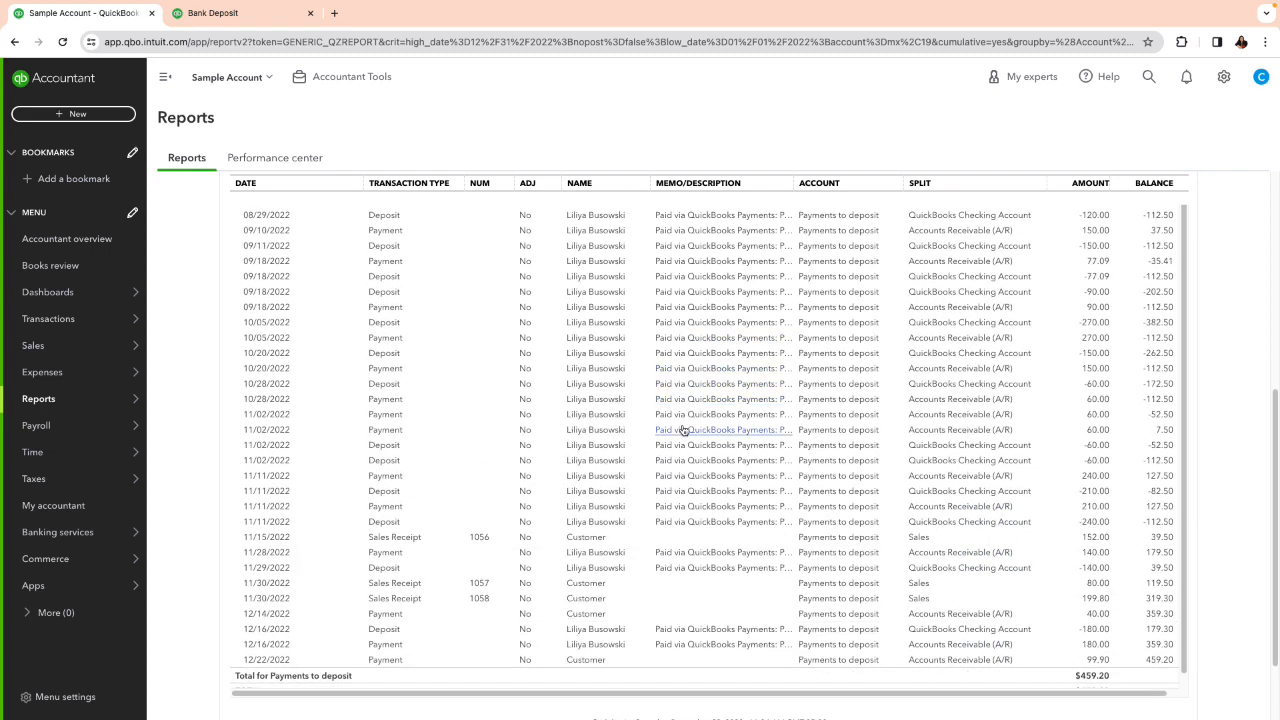
scroll(683, 430, "up", 5)
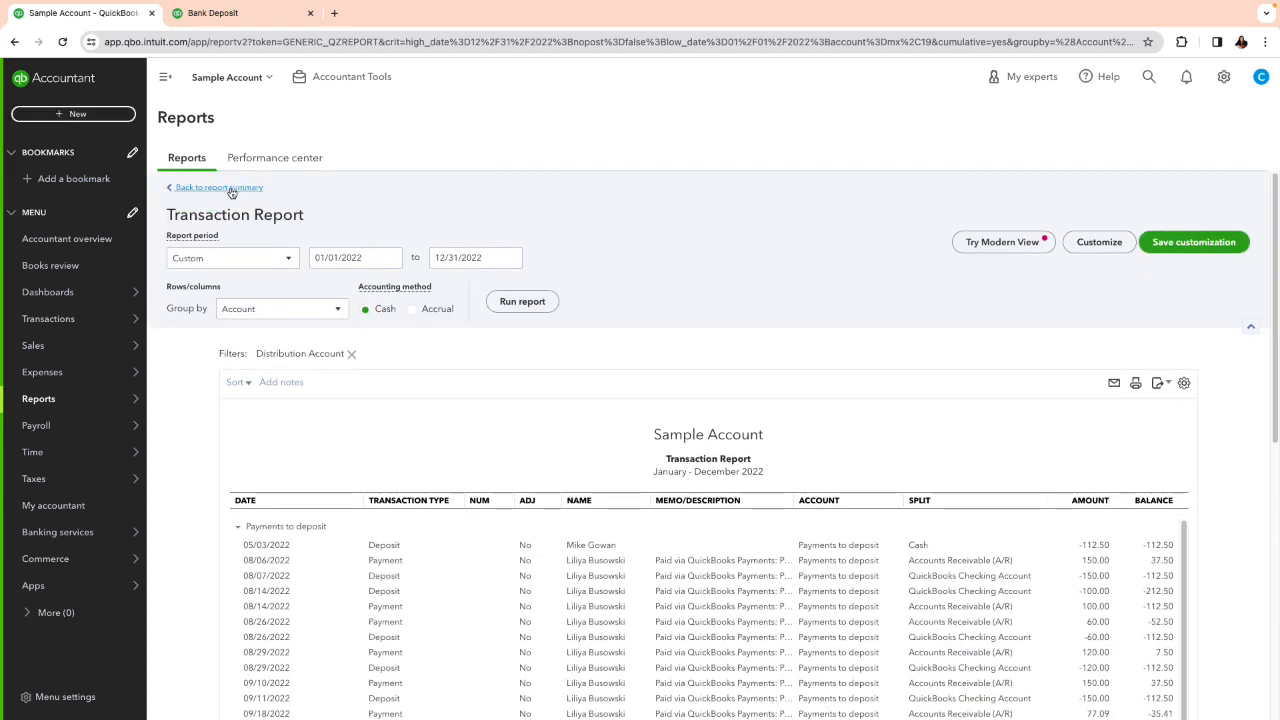
left_click(231, 190)
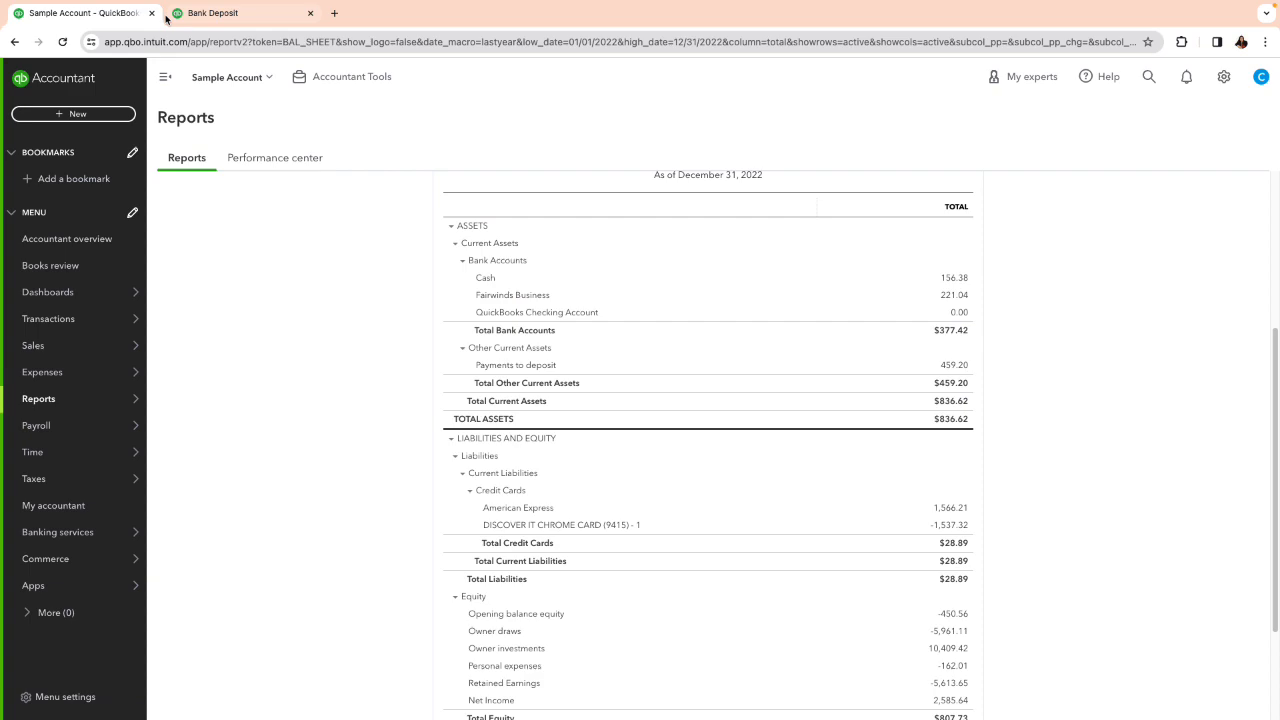
Compare the Balance Sheet's Payments to deposit balance with the payments listed in the open bank deposit
left_click(212, 13)
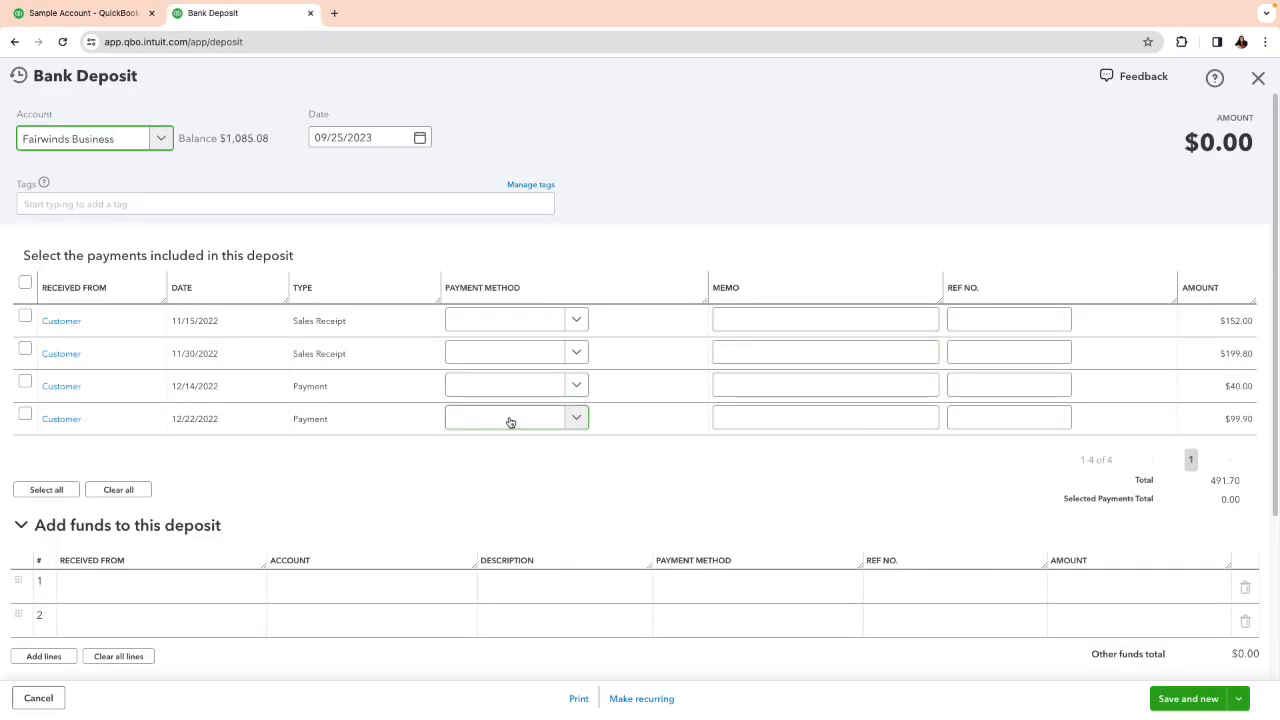
left_click(70, 13)
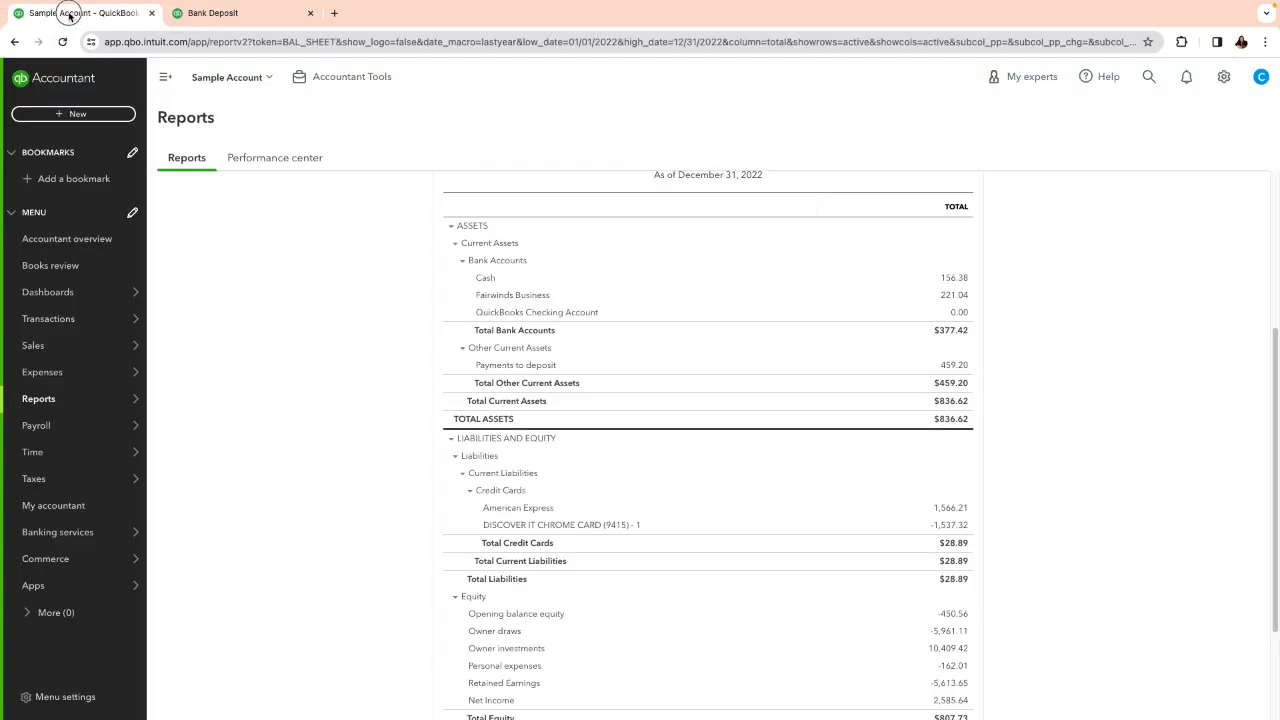
left_click(205, 13)
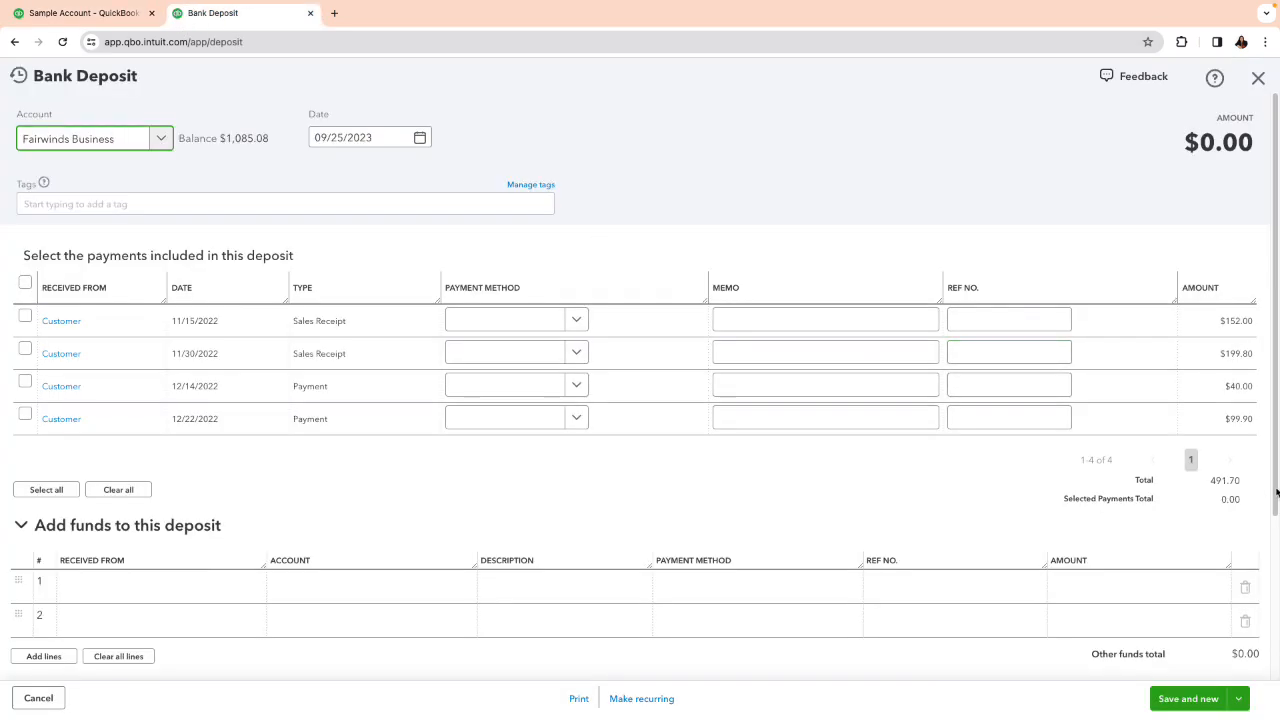
left_click(69, 16)
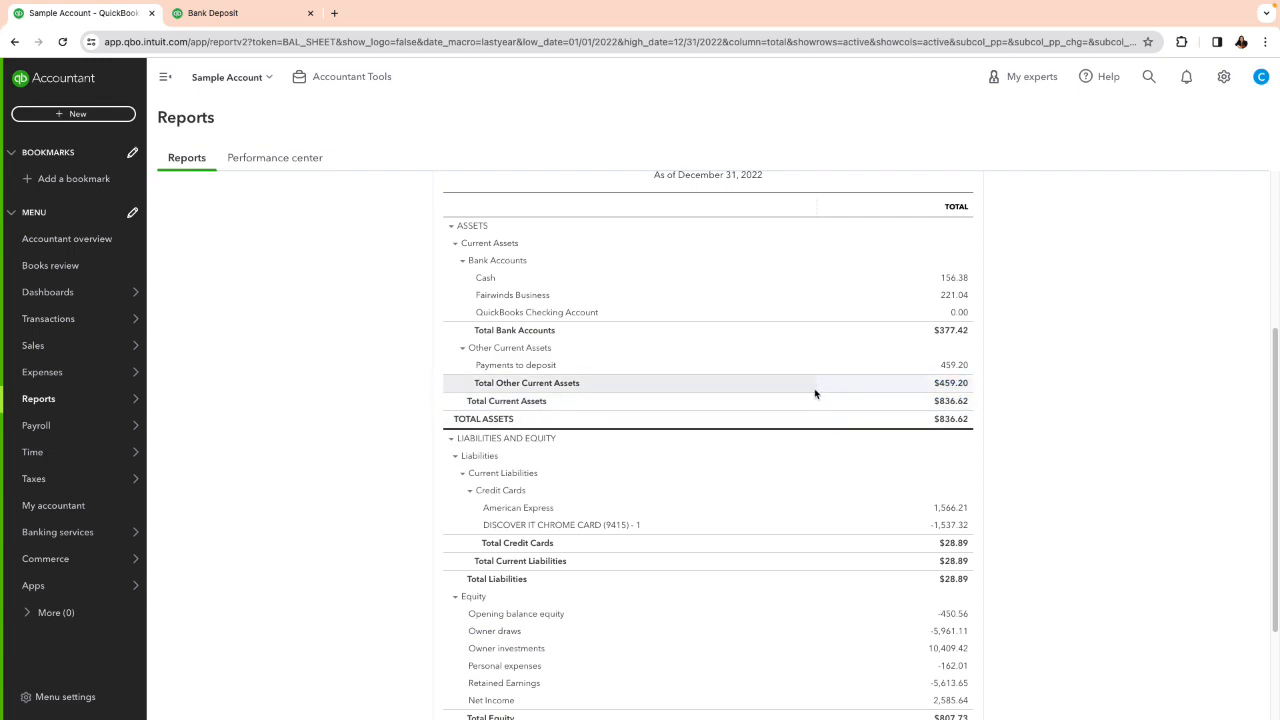
Create a new journal entry dated 12/30/2022
left_click(61, 115)
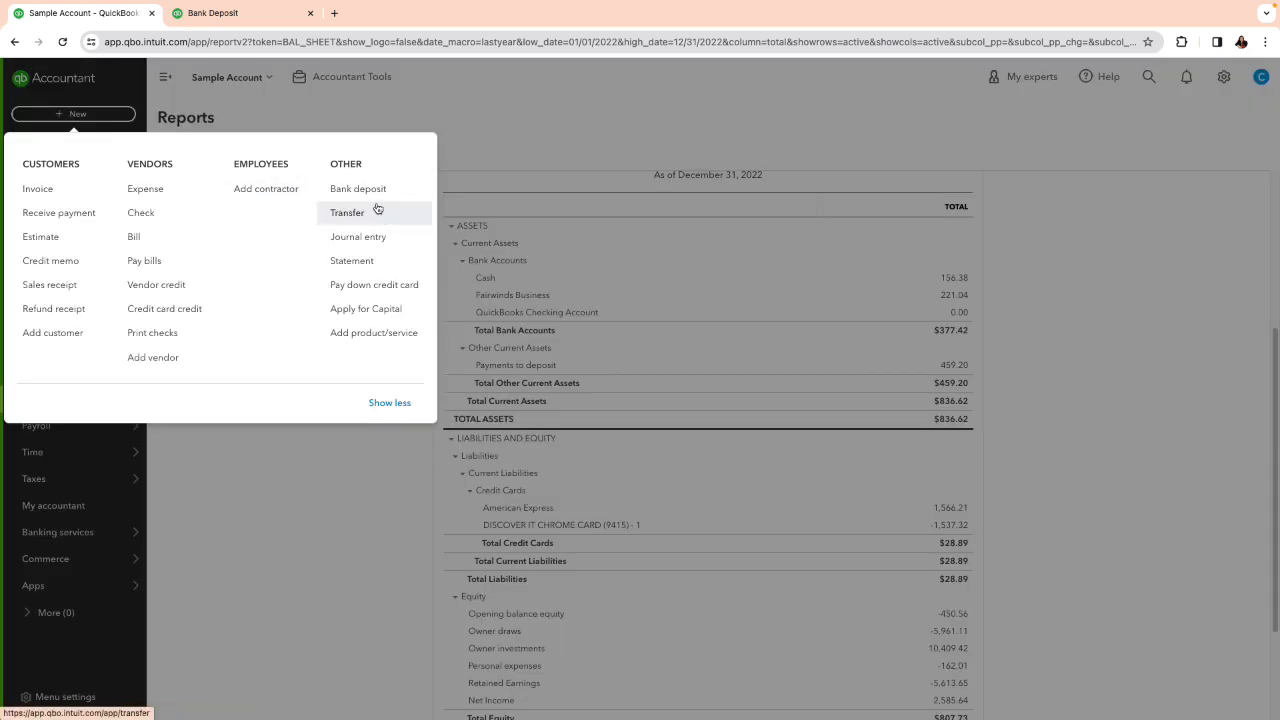
left_click(377, 239)
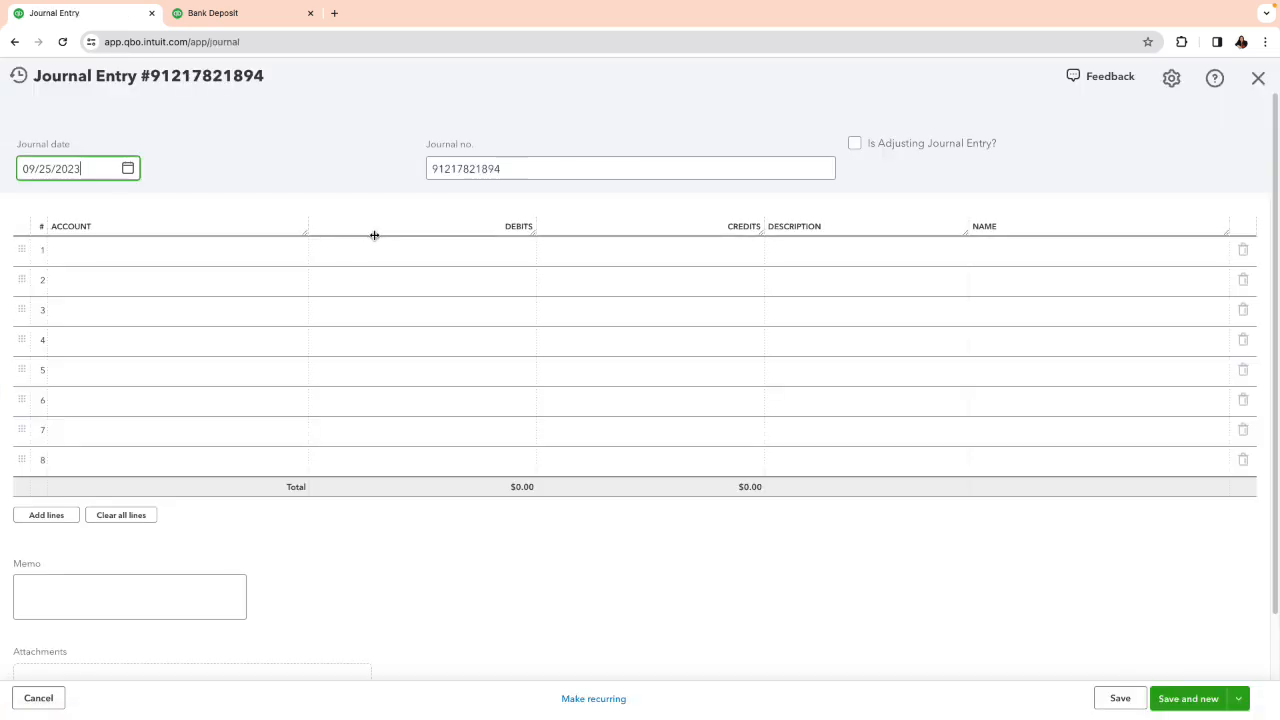
left_click(127, 170)
left_click(37, 208)
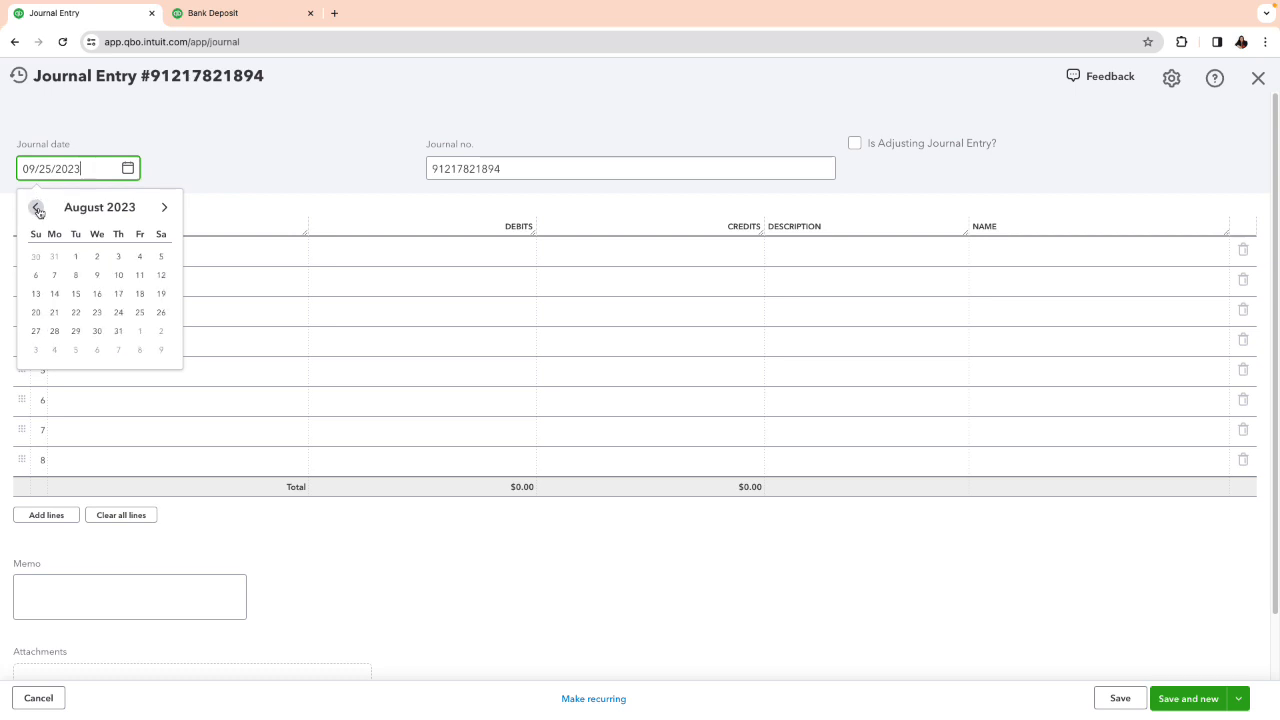
left_click(37, 208)
left_click(37, 208)
left_click(37, 208)
left_click(37, 208)
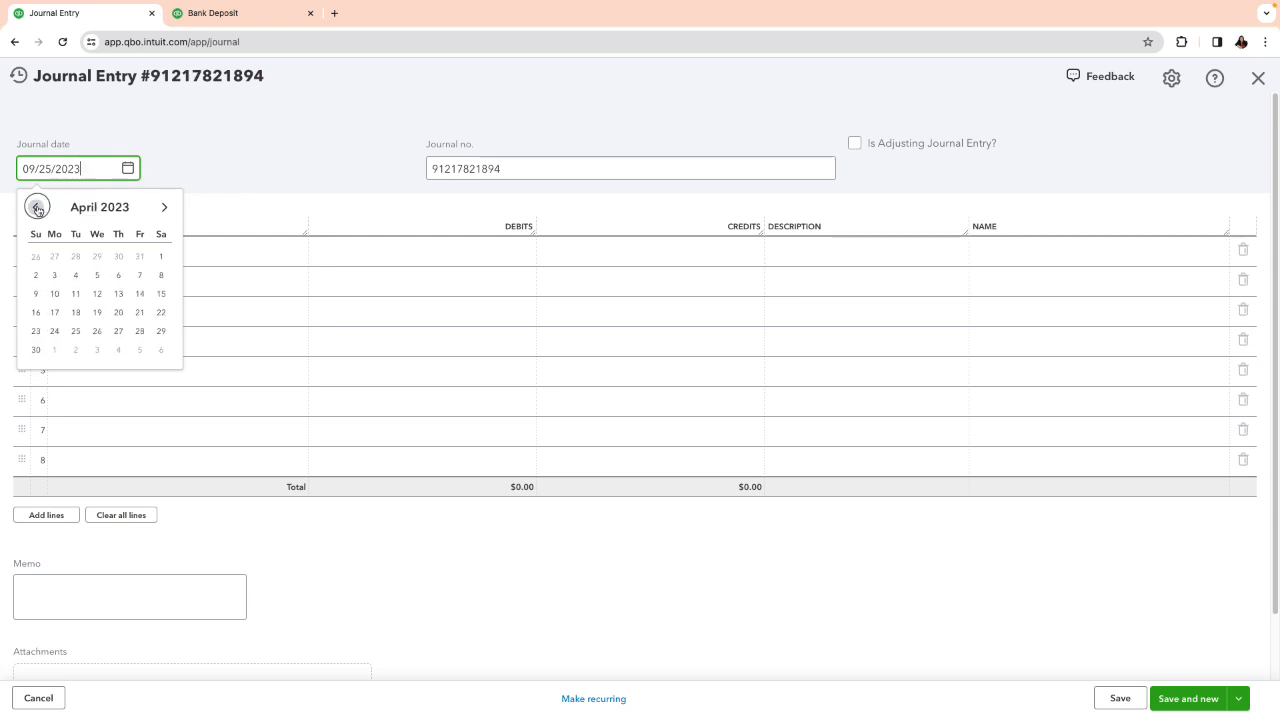
left_click(37, 208)
left_click(37, 208)
left_click(37, 208)
left_click(37, 208)
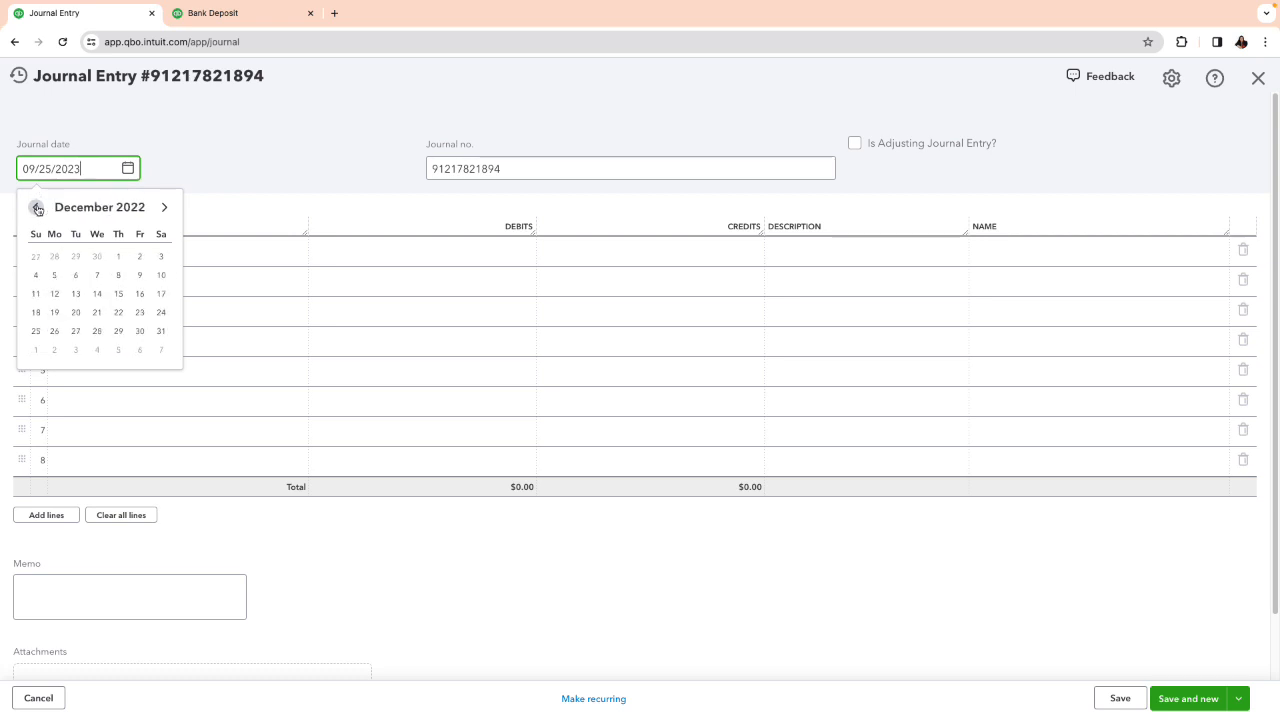
left_click(37, 208)
left_click(165, 208)
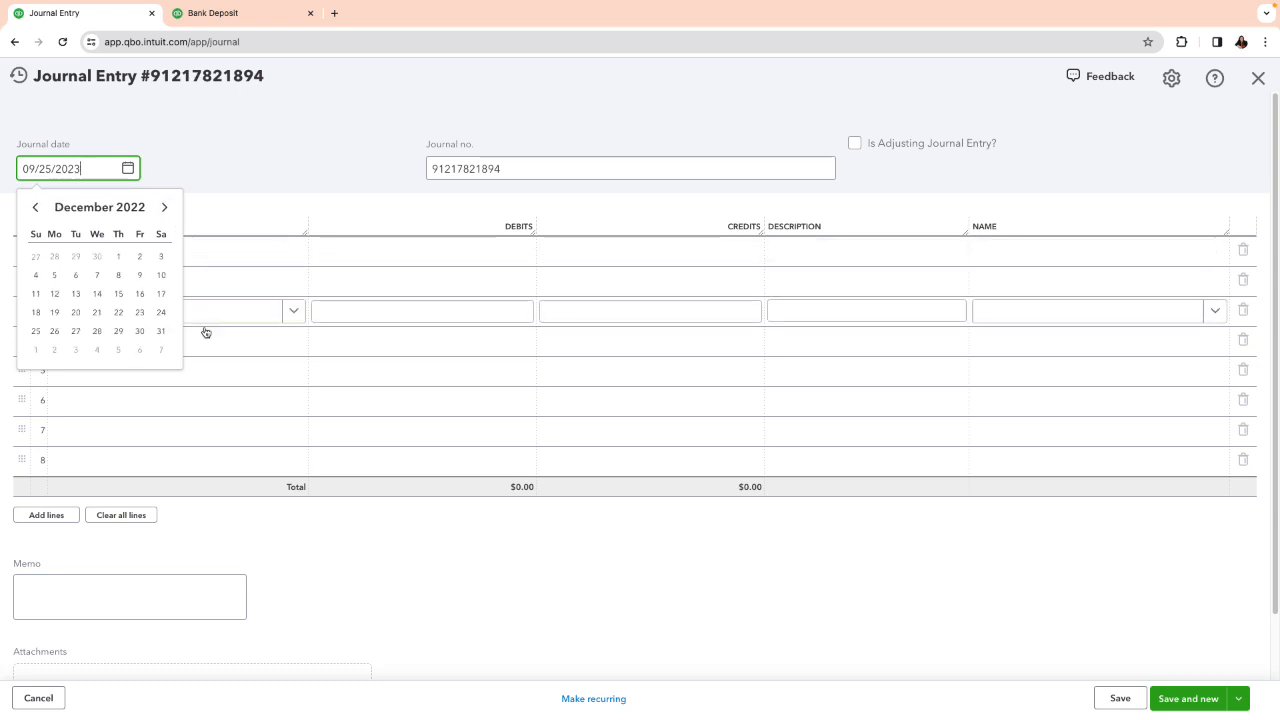
left_click(141, 332)
Assign the Payments to deposit account to the first line of the journal entry
left_click(188, 262)
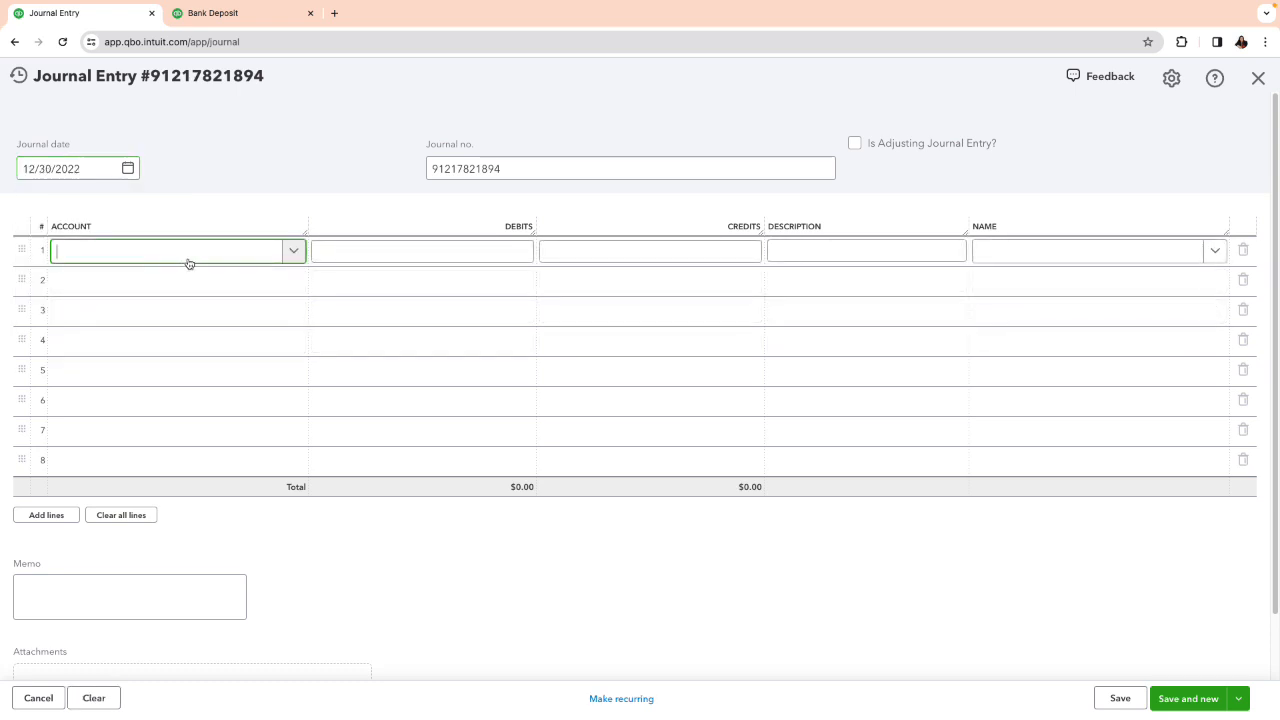
type("unca")
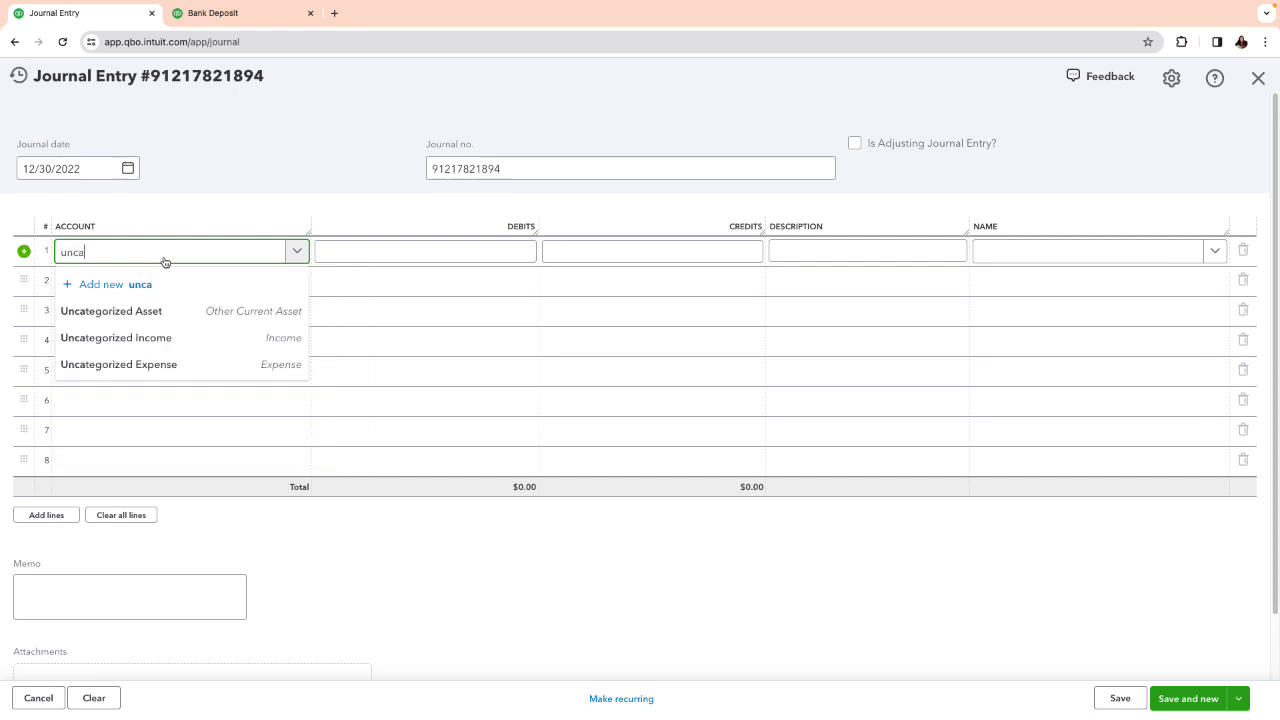
key("BackSpace")
key("BackSpace")
key("BackSpace")
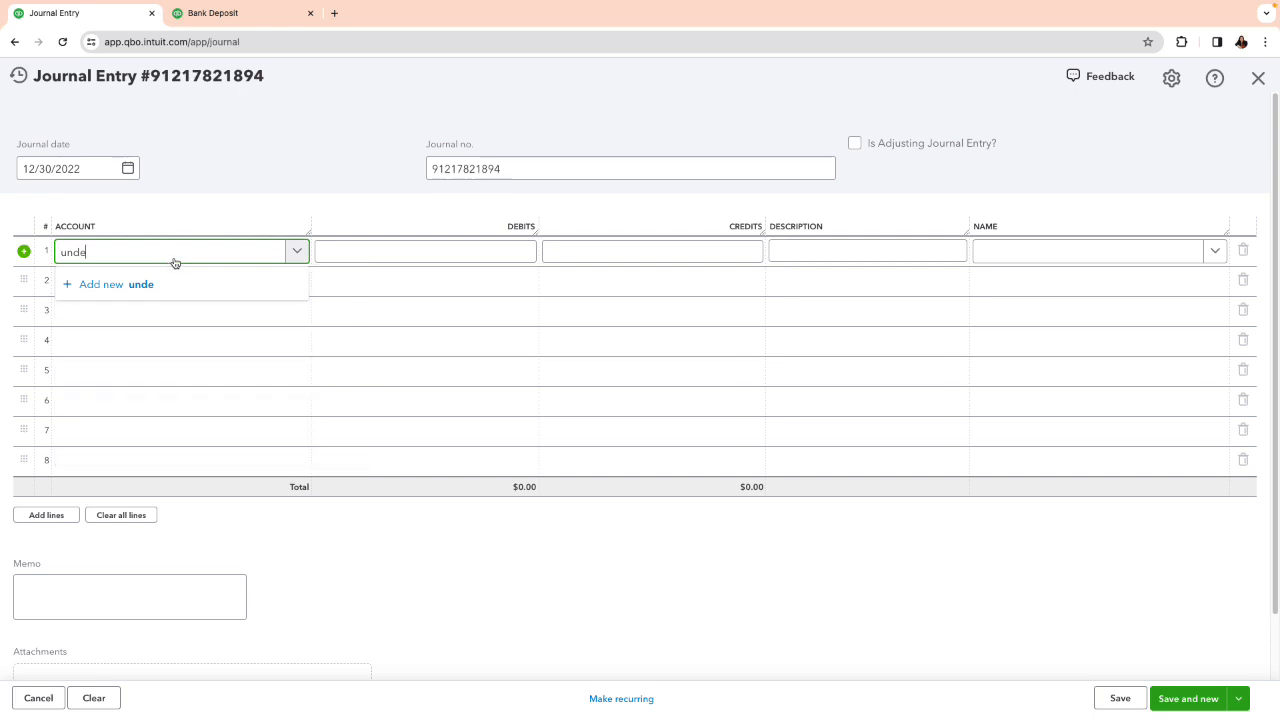
key("BackSpace")
key("BackSpace")
type("pay")
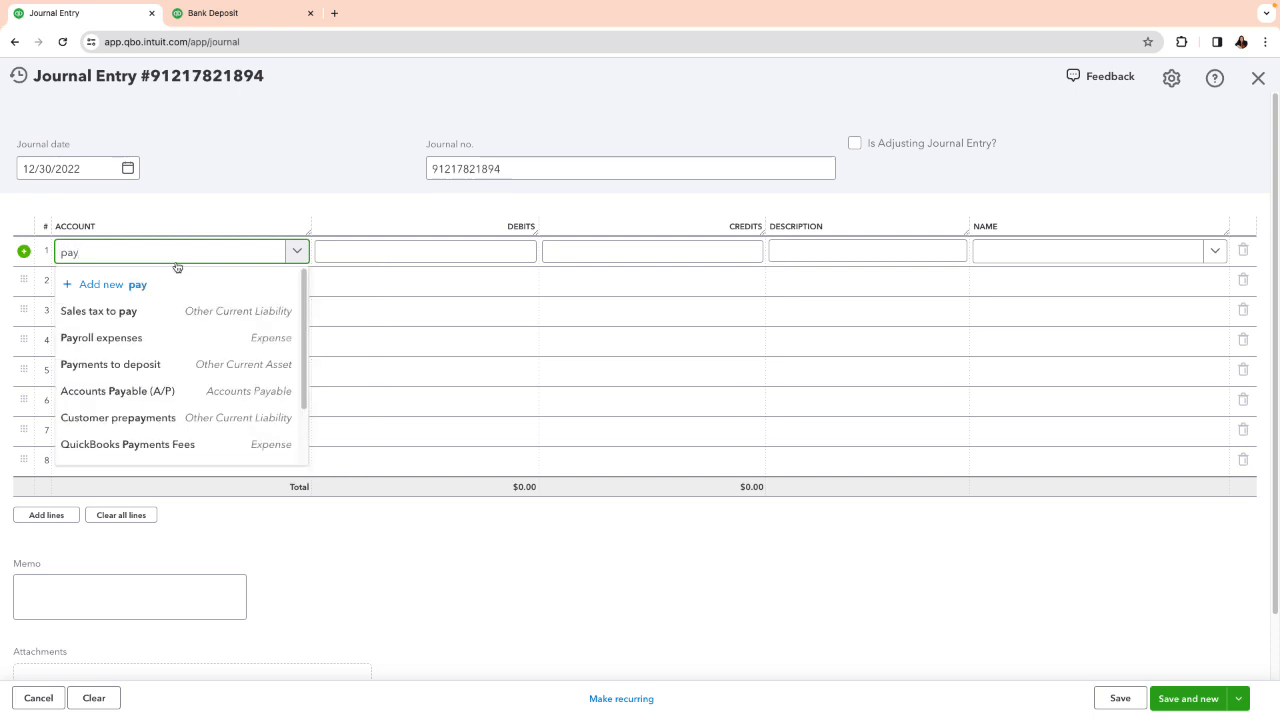
left_click(151, 362)
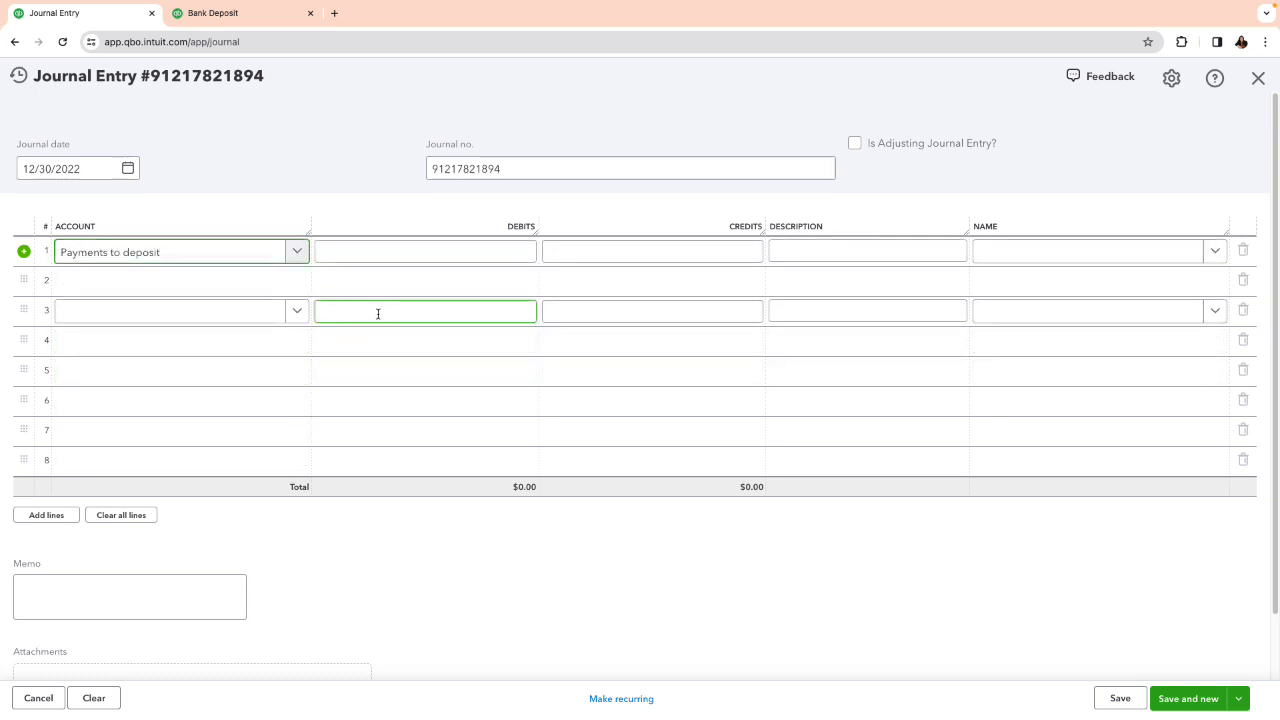
Check the total awaiting deposit in the bank deposit and credit Payments to deposit with $491.70
left_click(655, 247)
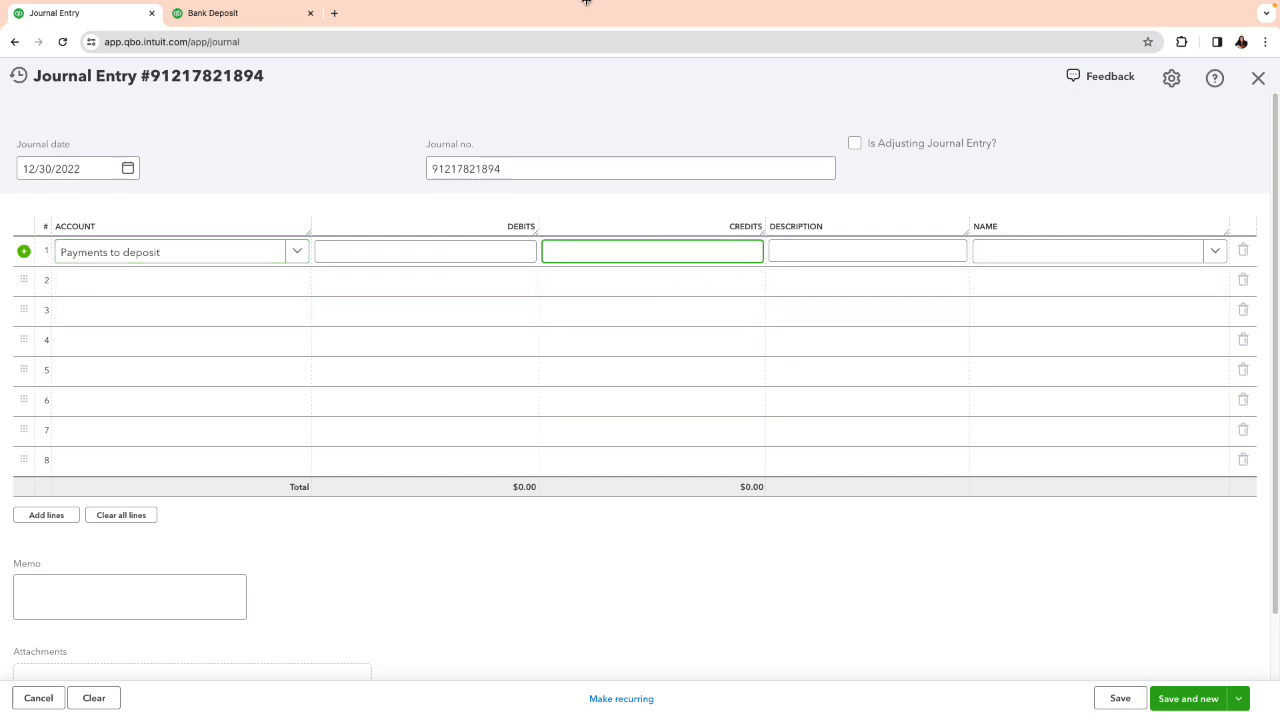
left_click(206, 18)
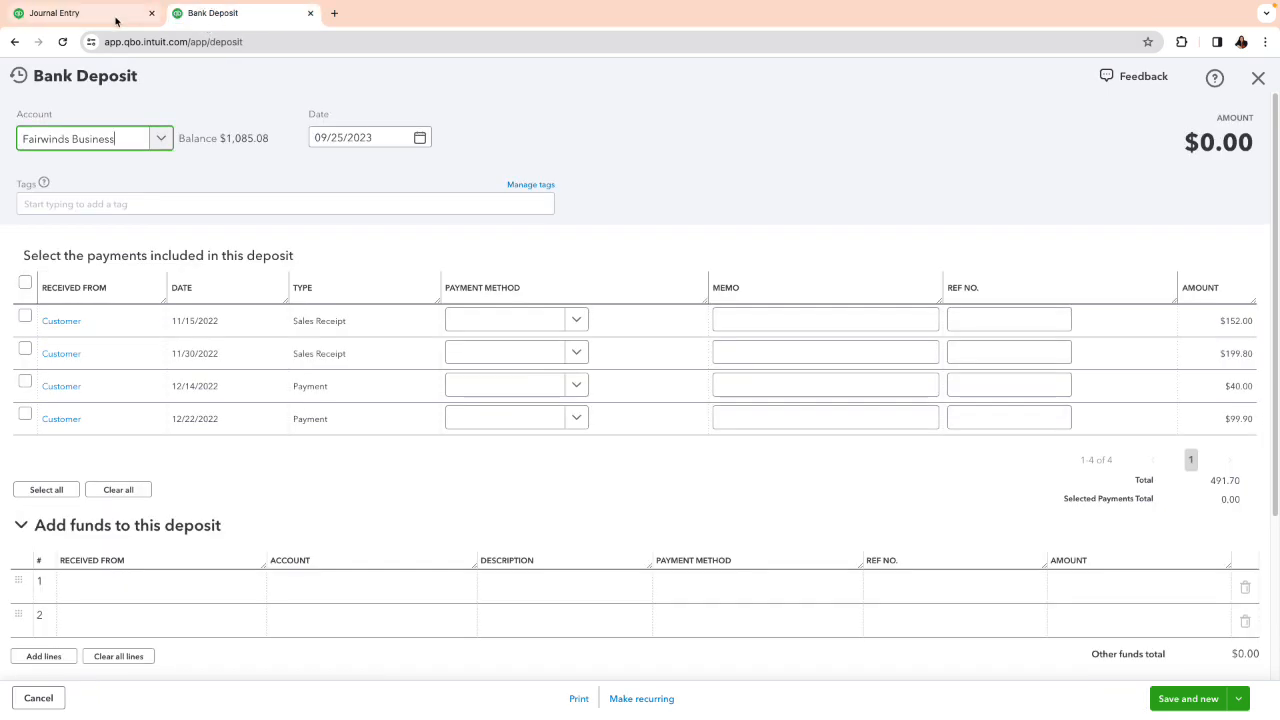
left_click(115, 20)
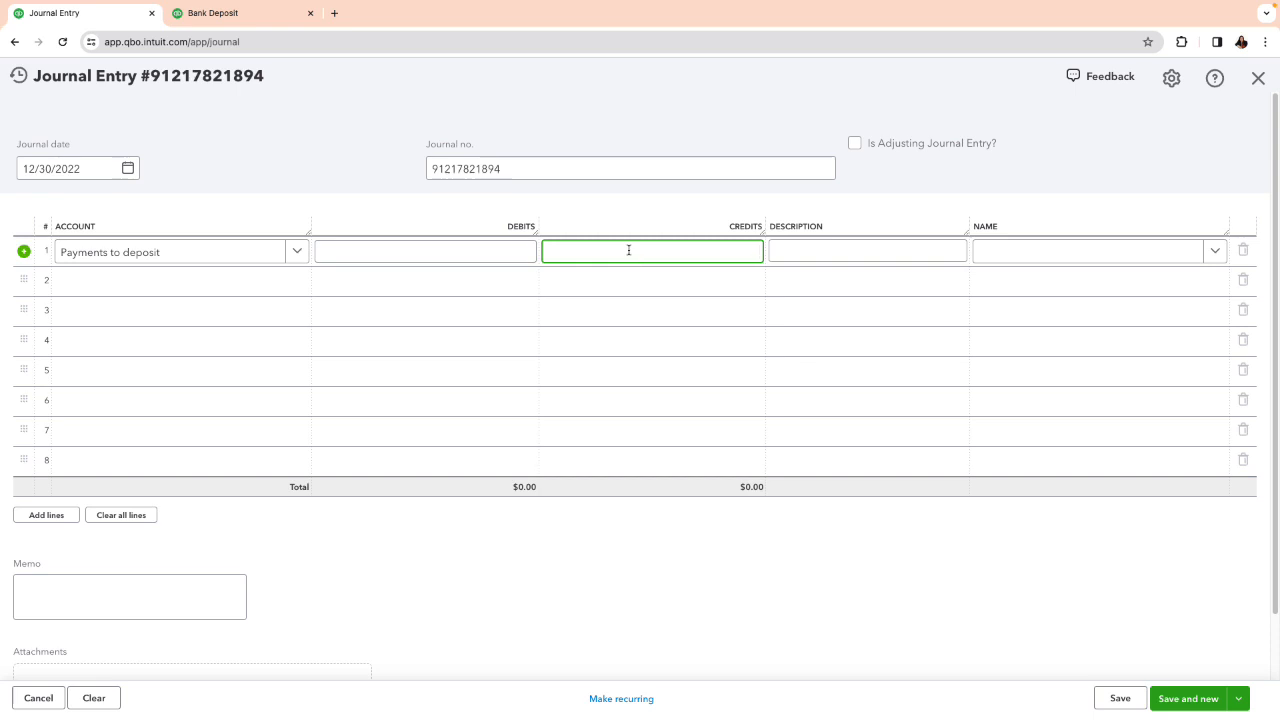
type(".70")
Discard the unsaved journal entry and check the Payments to deposit balance on the Balance Sheet
left_click(143, 281)
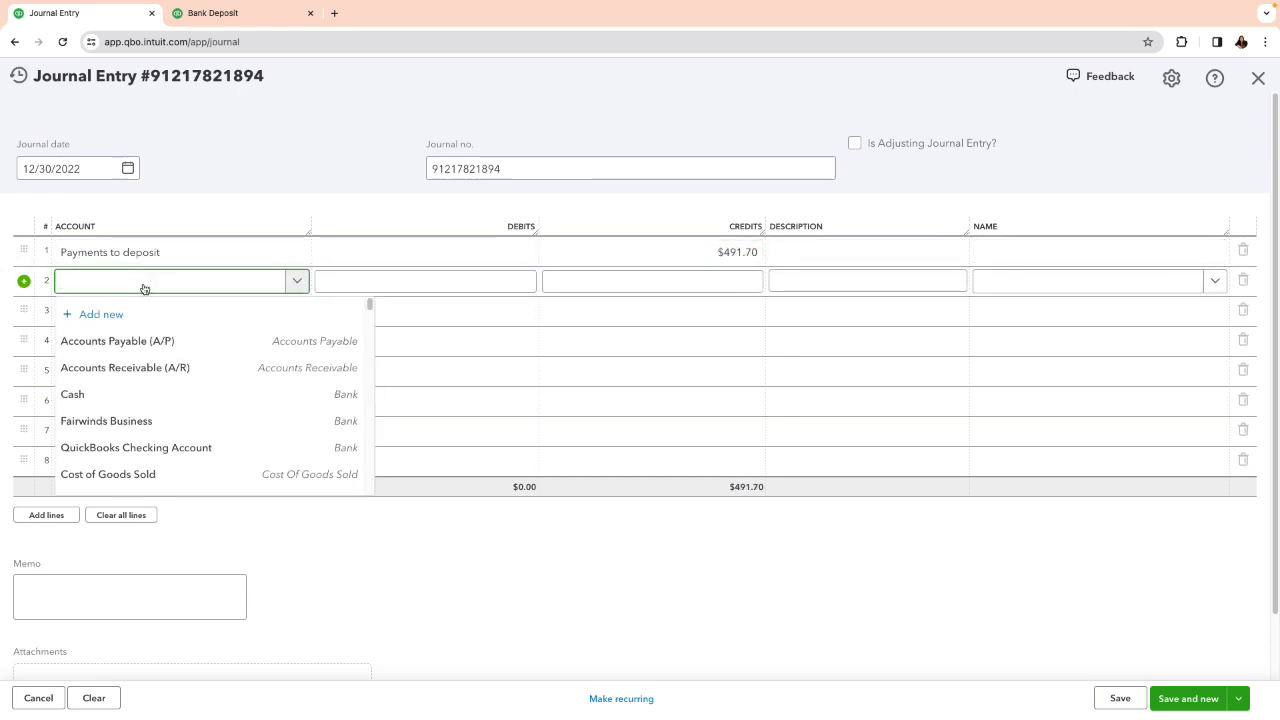
left_click(225, 13)
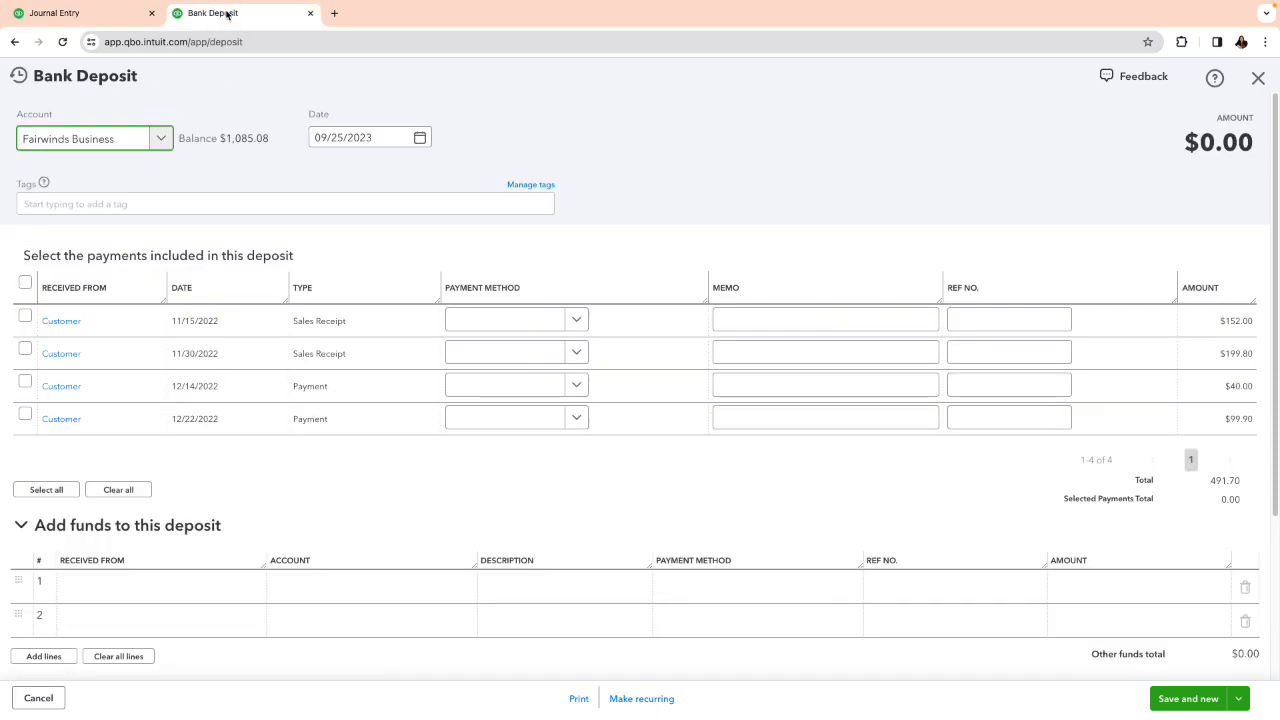
left_click(67, 14)
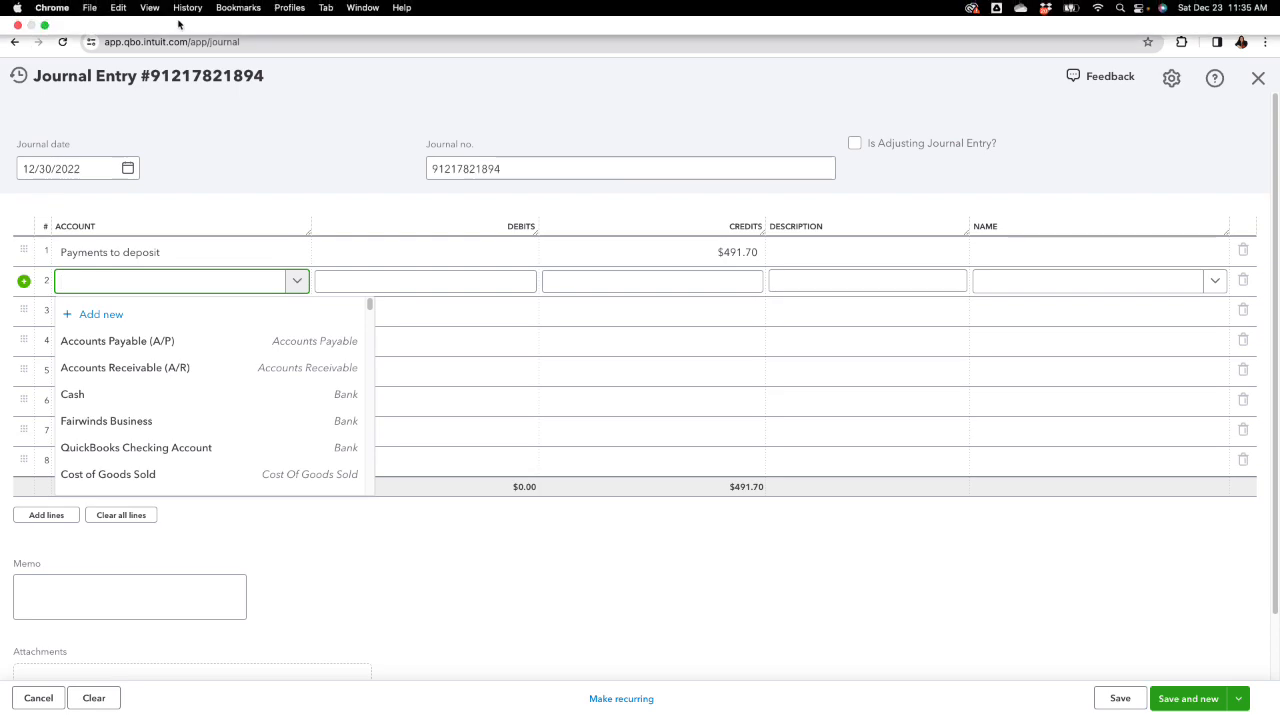
left_click(1258, 78)
left_click(697, 431)
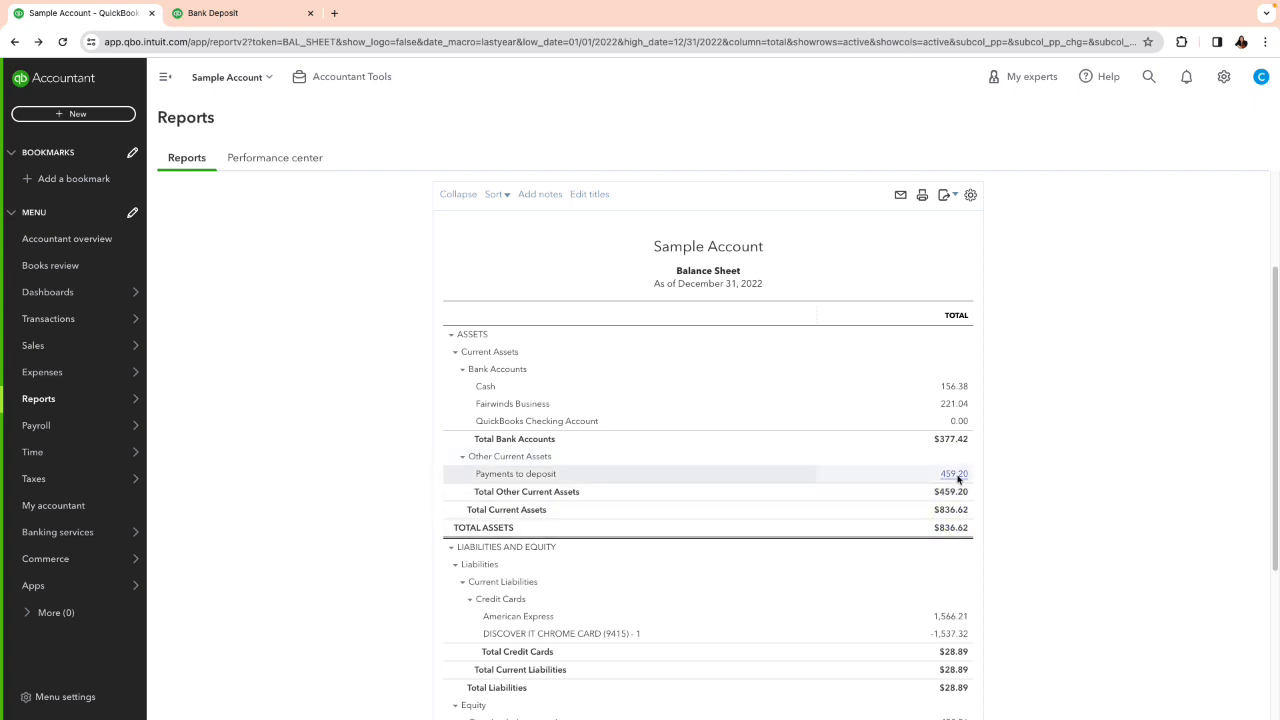
Start another journal entry and set its journal date to 12/30/2022
left_click(62, 114)
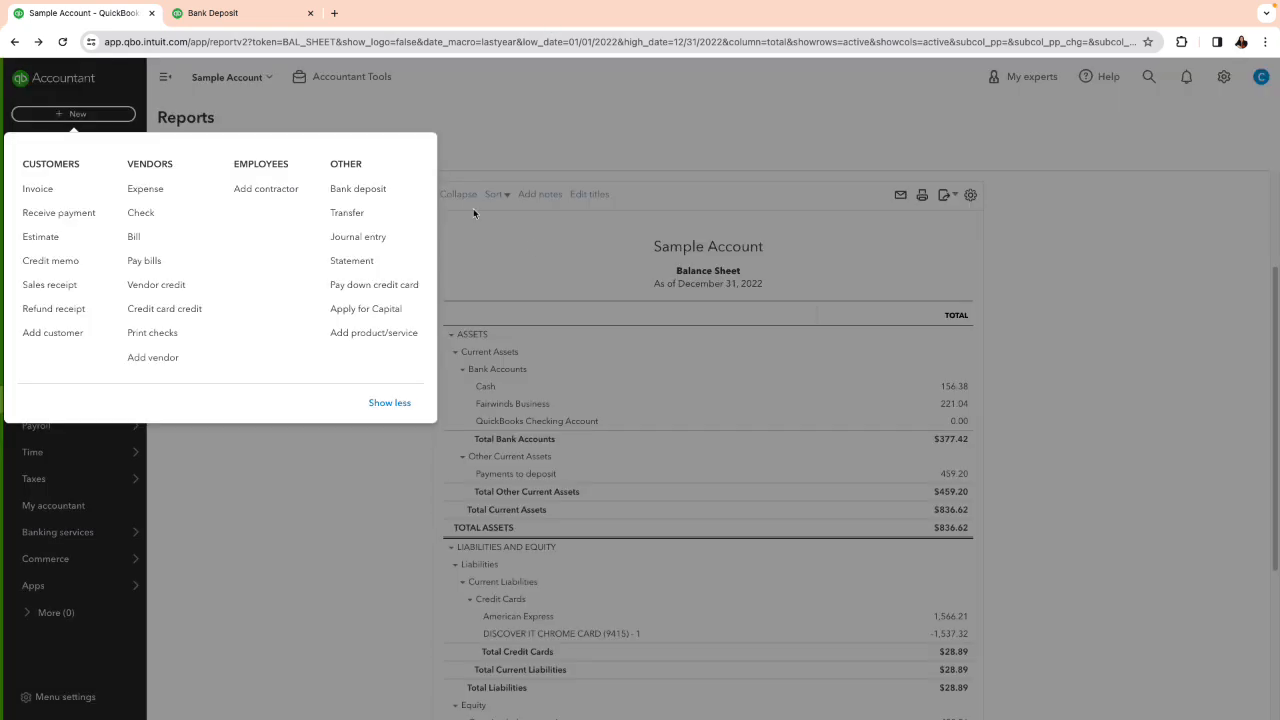
left_click(389, 251)
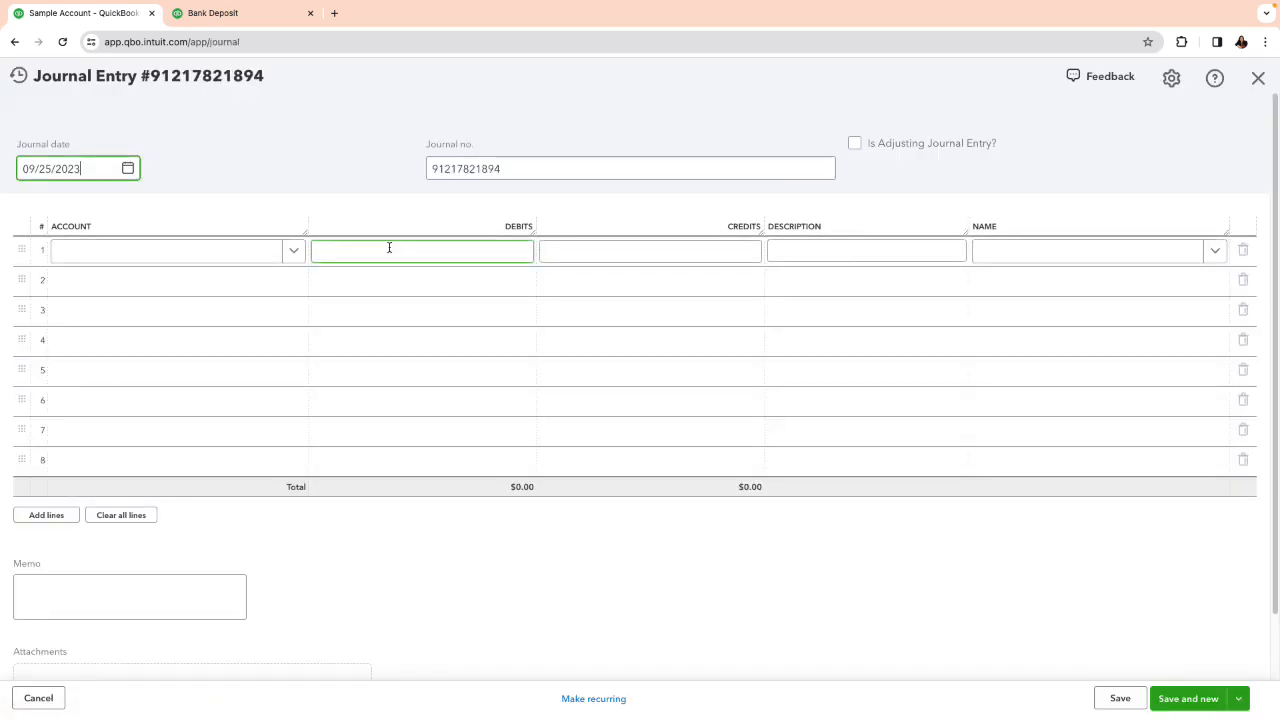
left_click(277, 281)
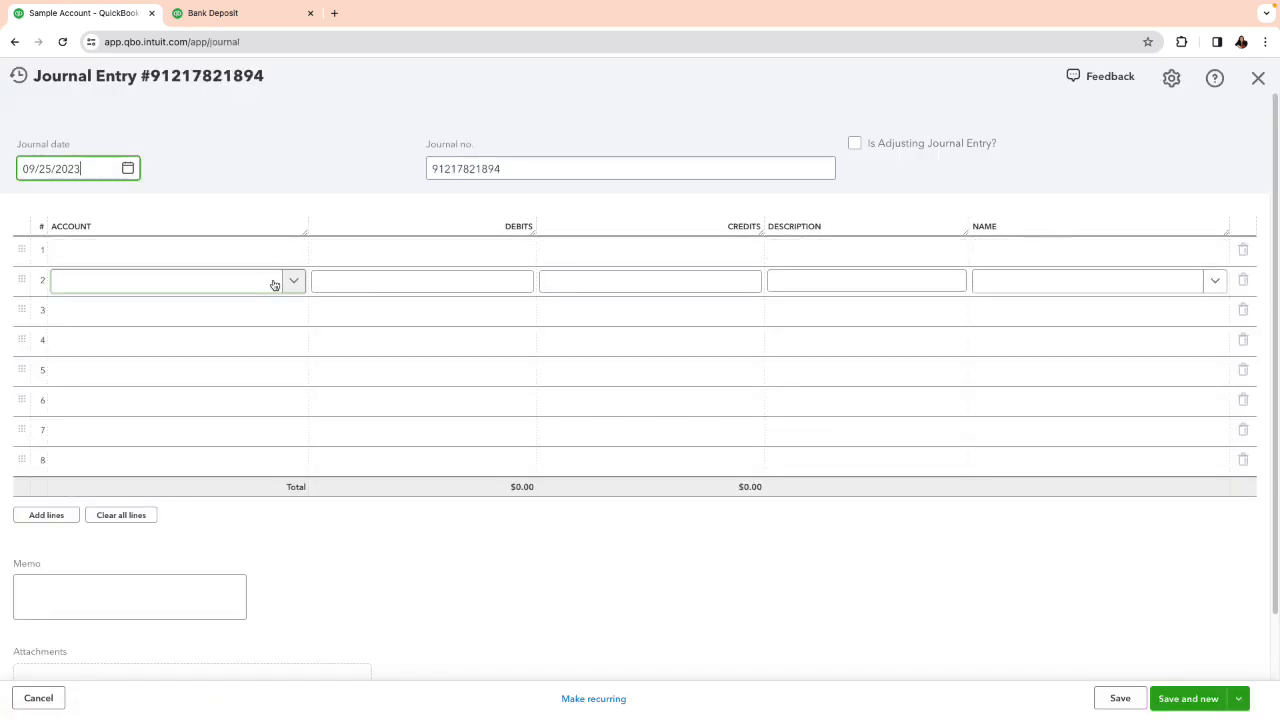
left_click(272, 264)
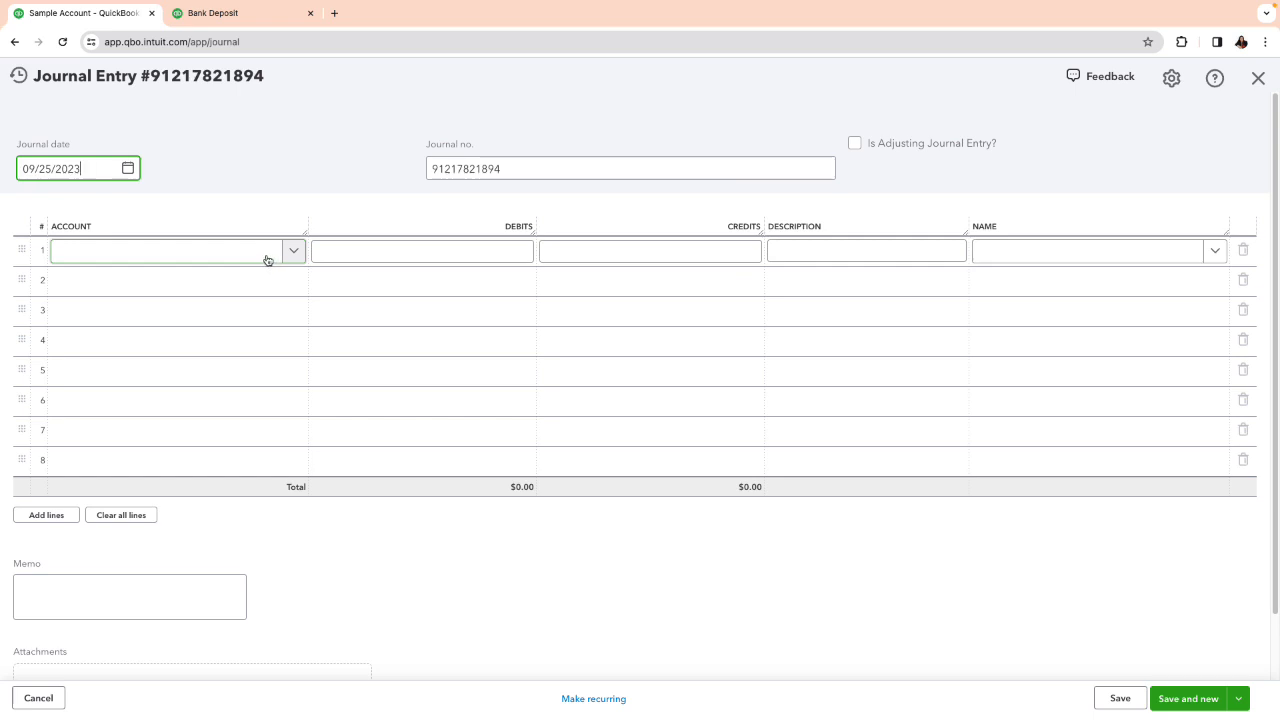
left_click(128, 170)
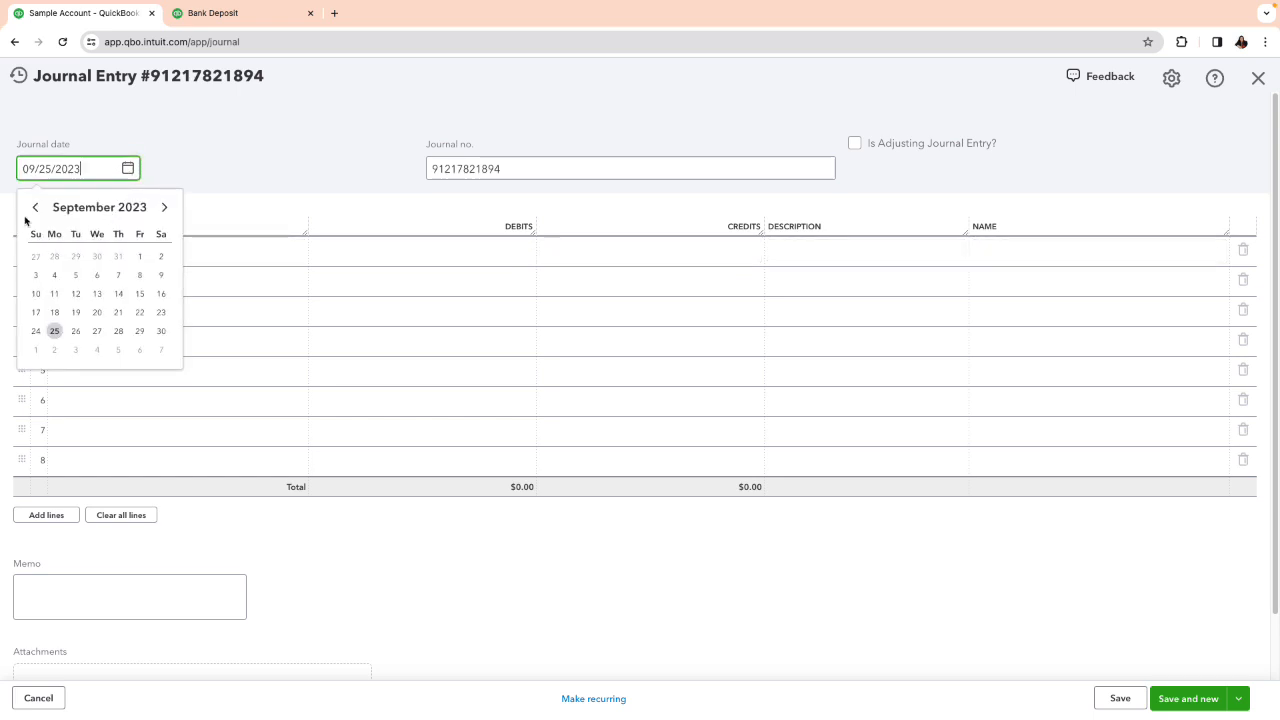
left_click(35, 208)
left_click(35, 208)
left_click(35, 208)
left_click(35, 208)
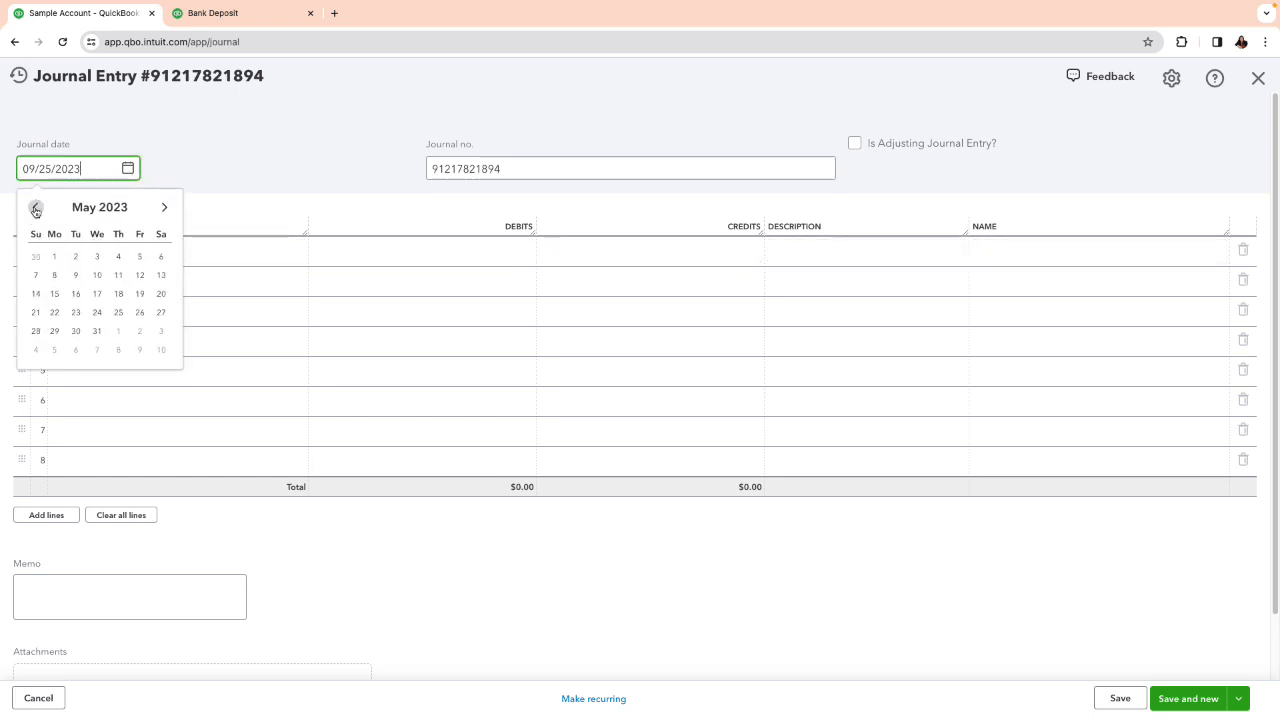
left_click(35, 208)
left_click(35, 208)
left_click(35, 208)
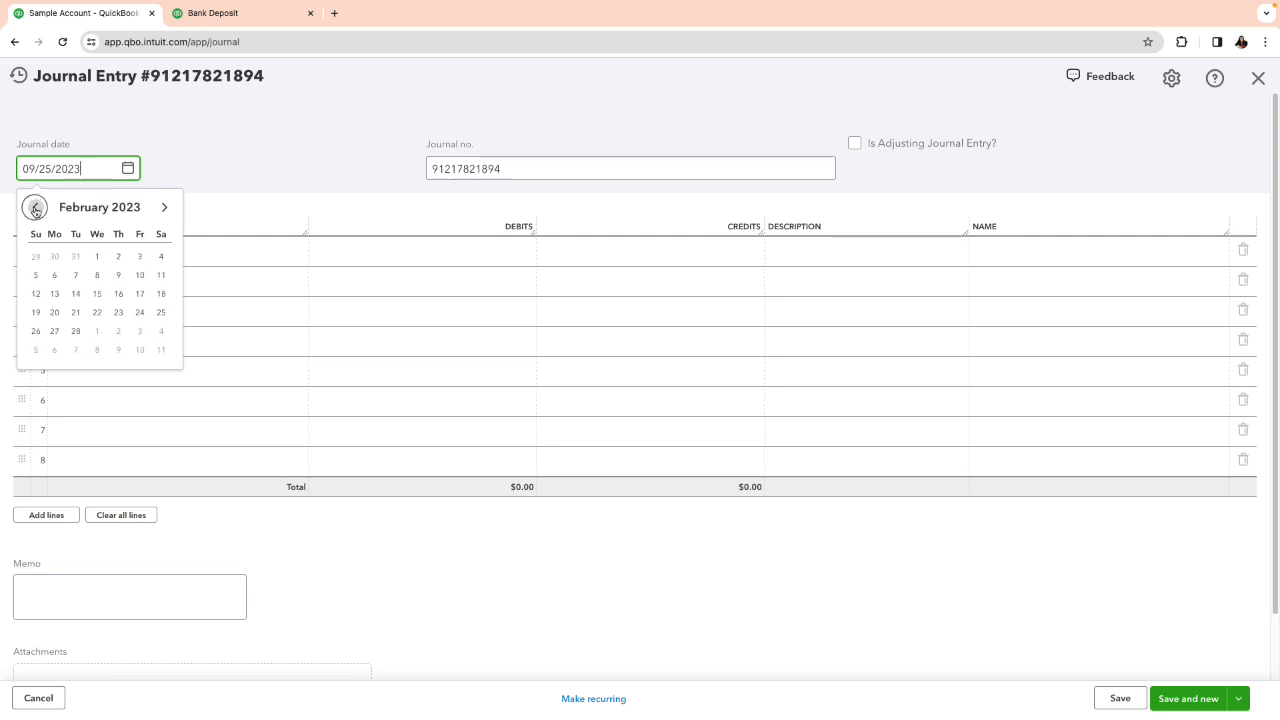
left_click(35, 208)
left_click(35, 208)
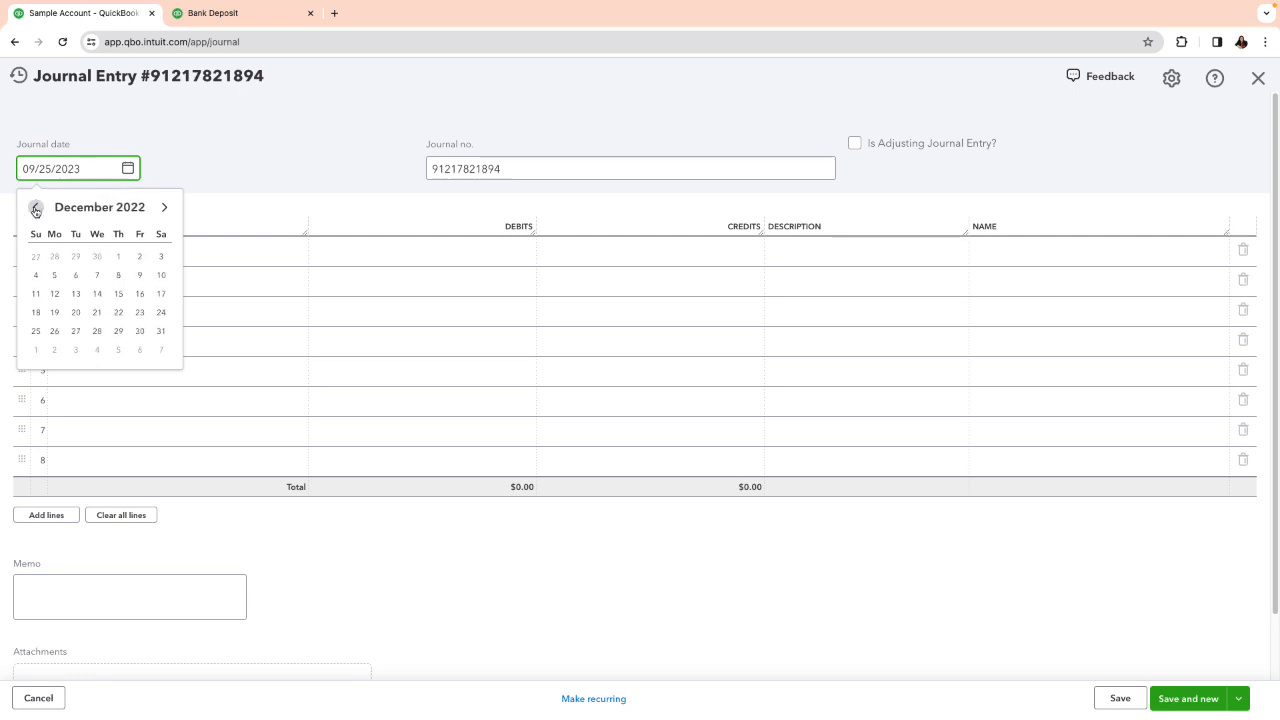
left_click(140, 332)
Assign Payments to deposit to the first journal line and credit it with $459.30
left_click(143, 251)
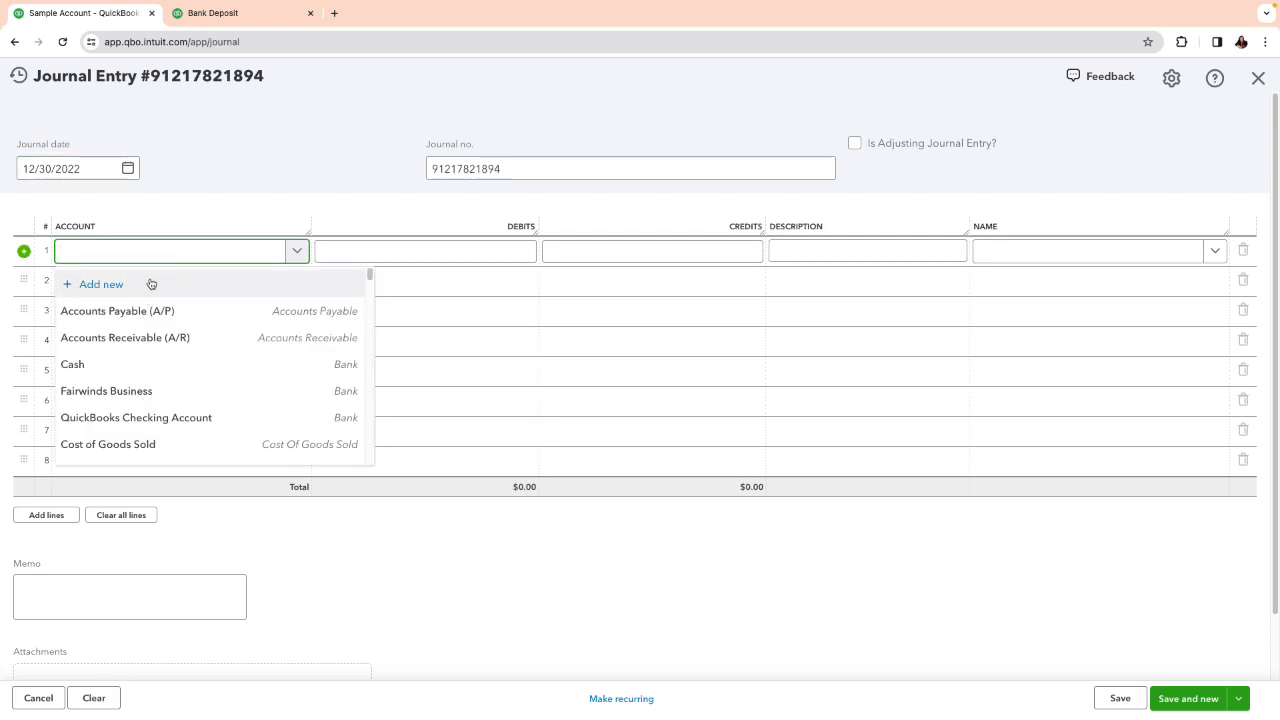
type("payment")
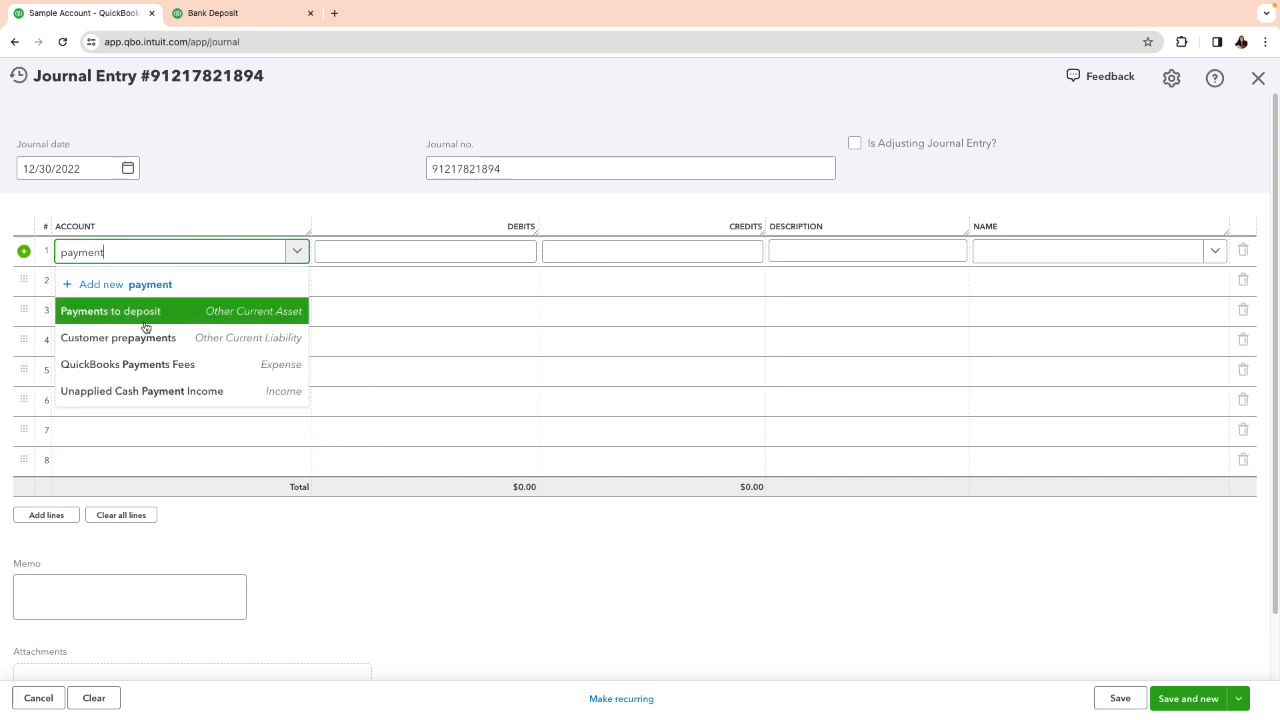
left_click(143, 311)
left_click(600, 248)
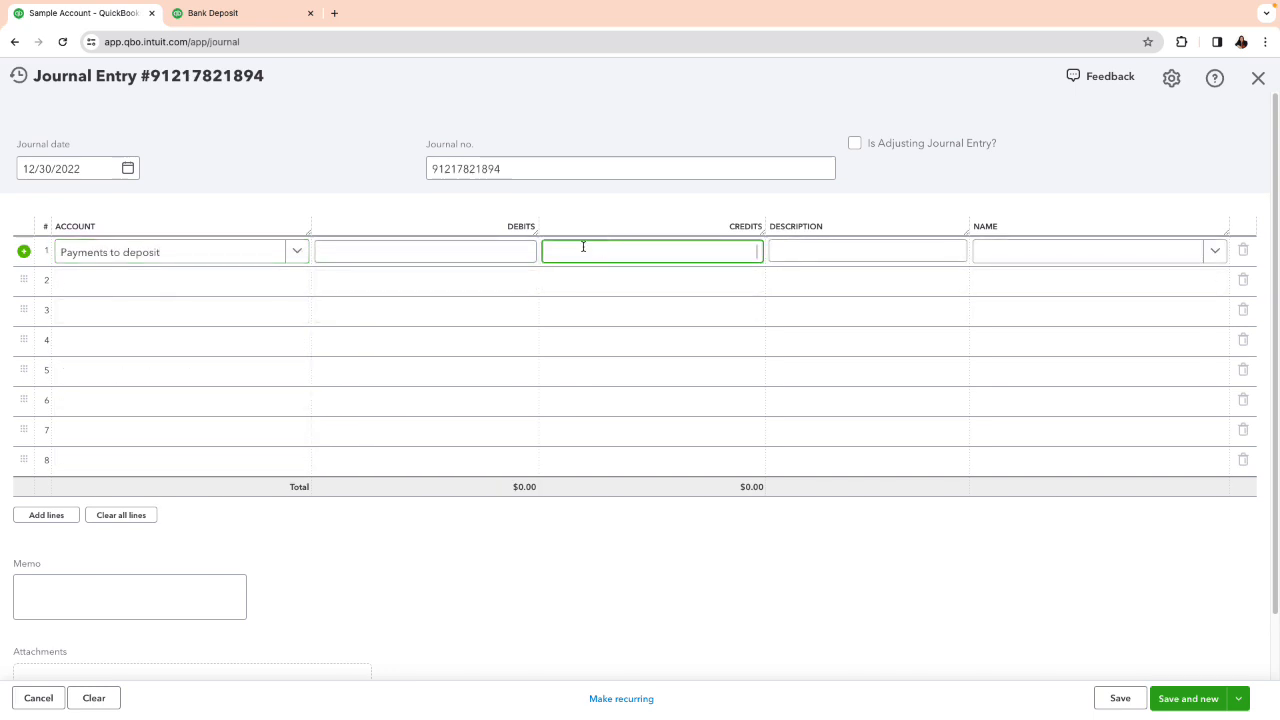
type("459.30")
Assign Retained Earnings to the second journal line with a $459.30 debit and save the journal entry
left_click(129, 283)
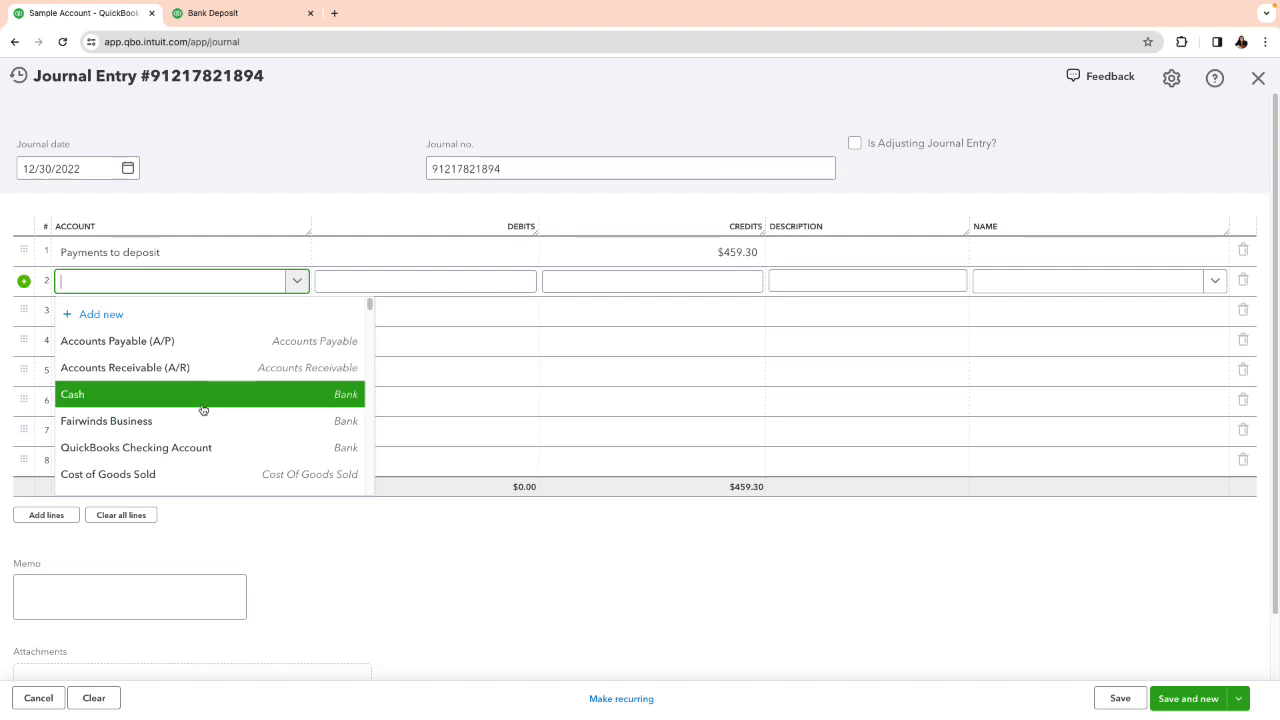
type("retained")
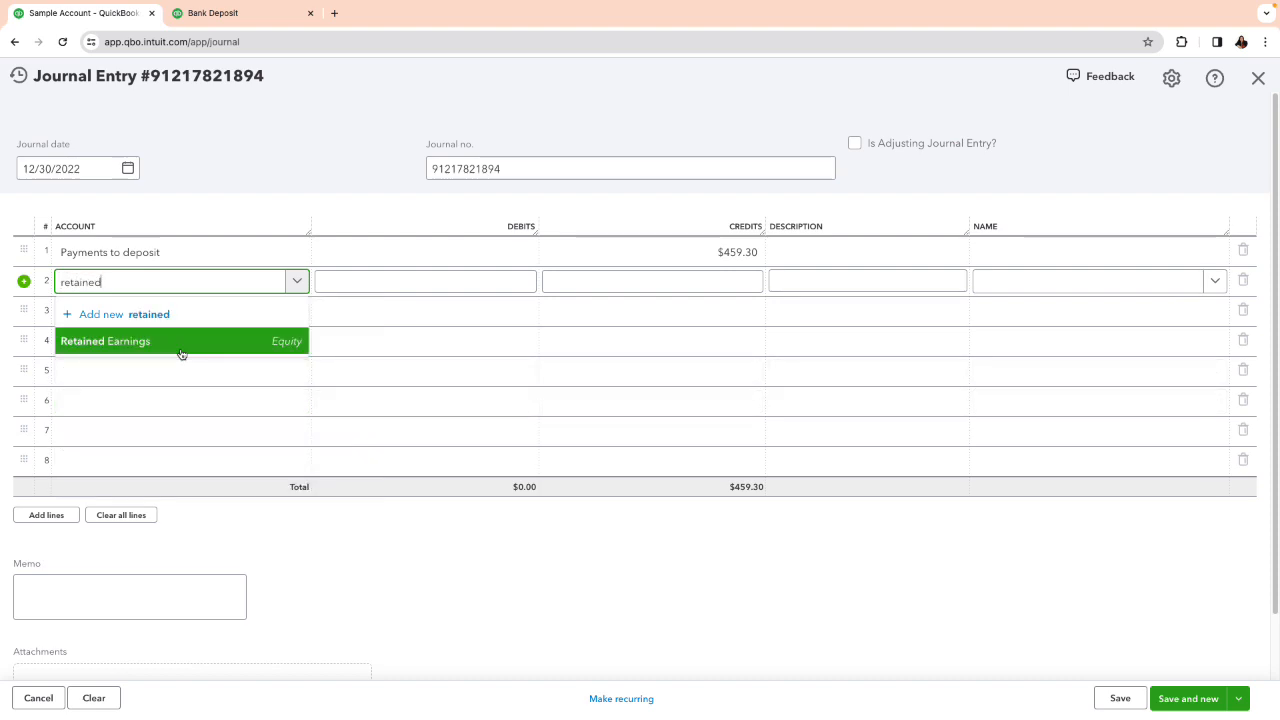
key("BackSpace")
key("BackSpace")
key("BackSpace")
key("BackSpace")
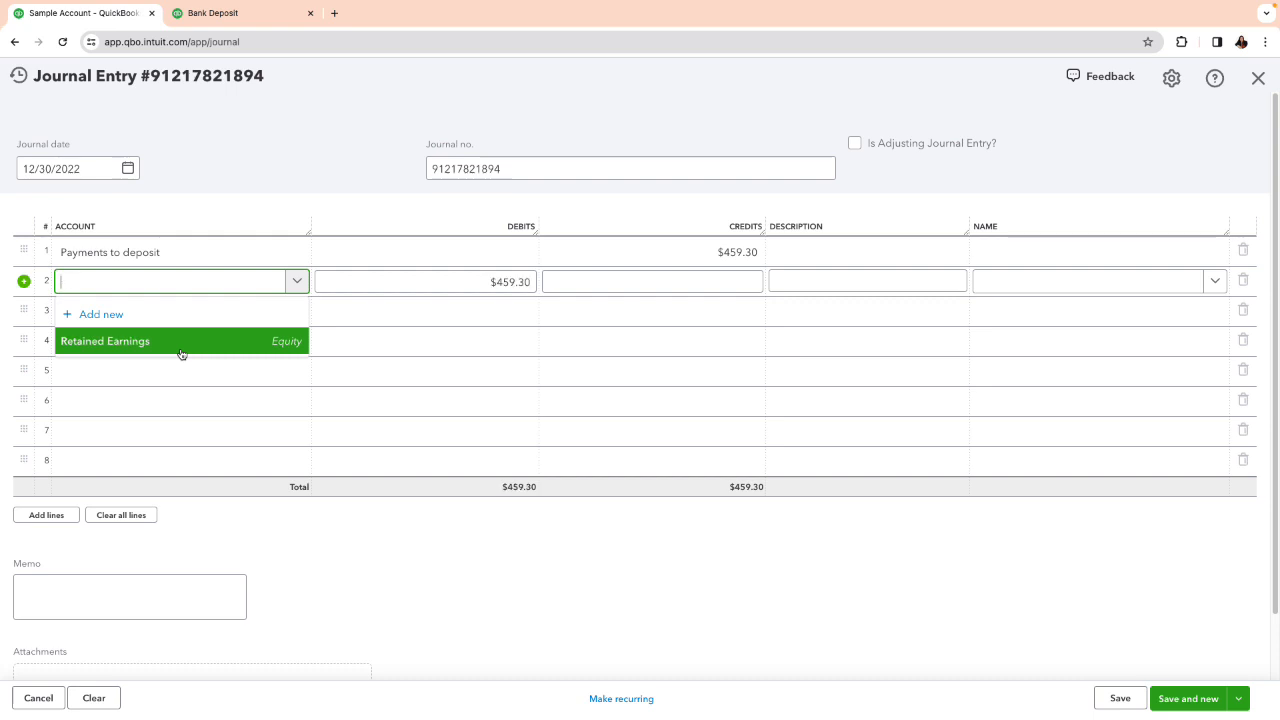
key("BackSpace")
type("reta")
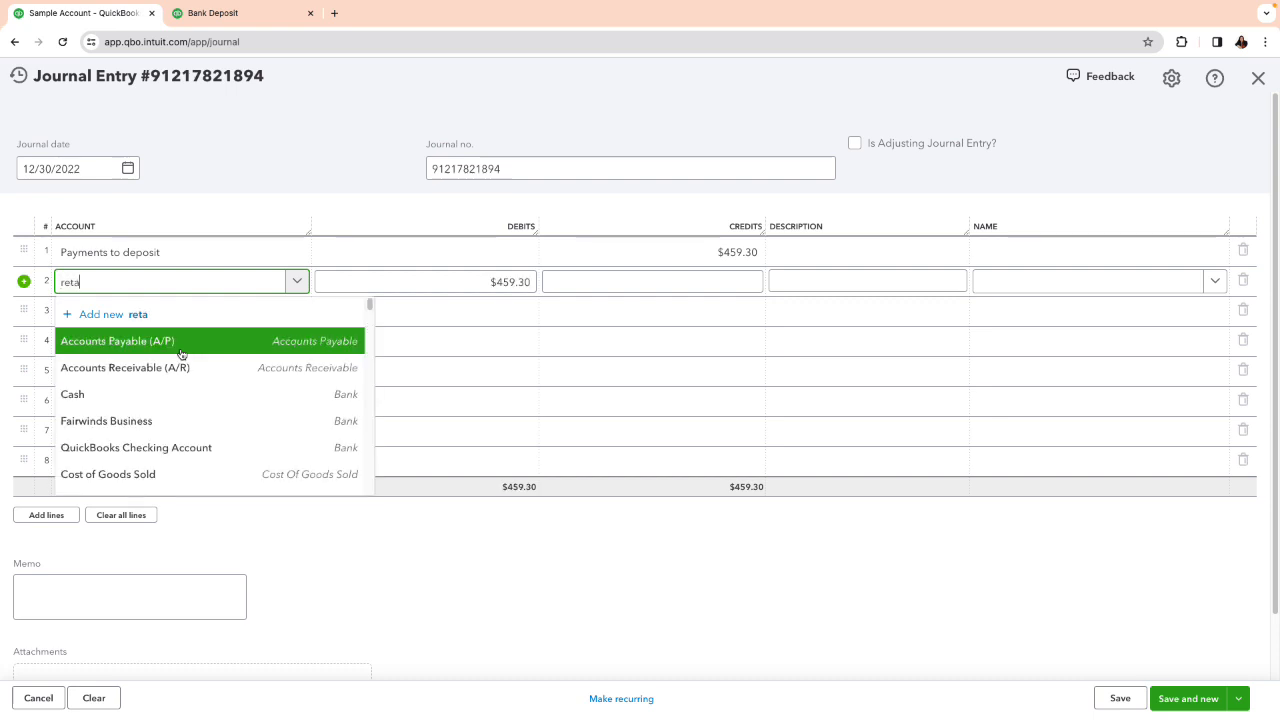
type("ined")
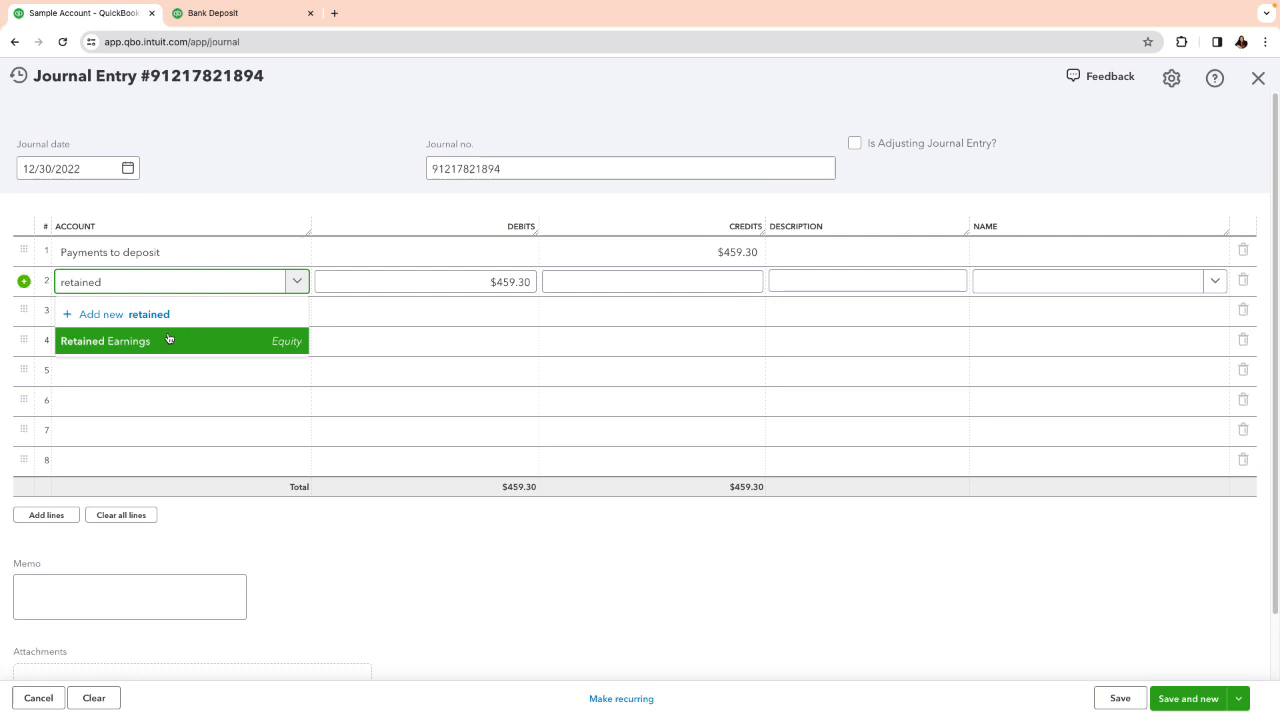
left_click(158, 344)
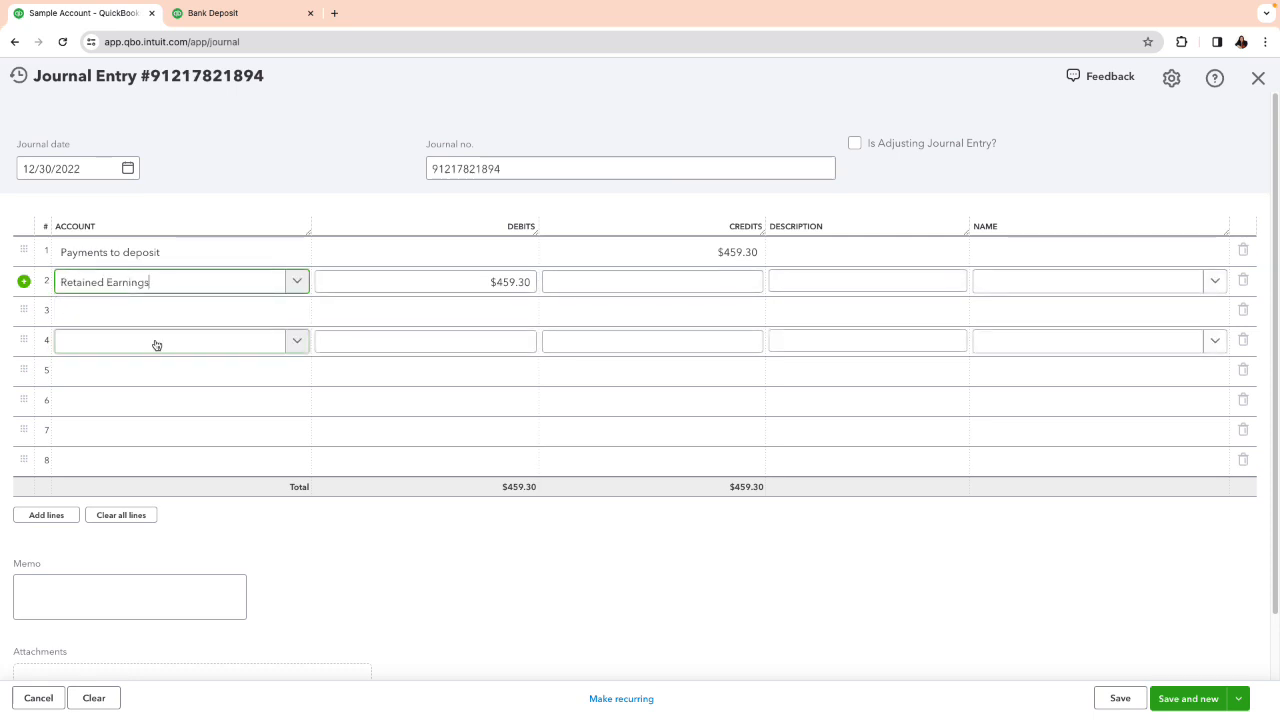
left_click(515, 349)
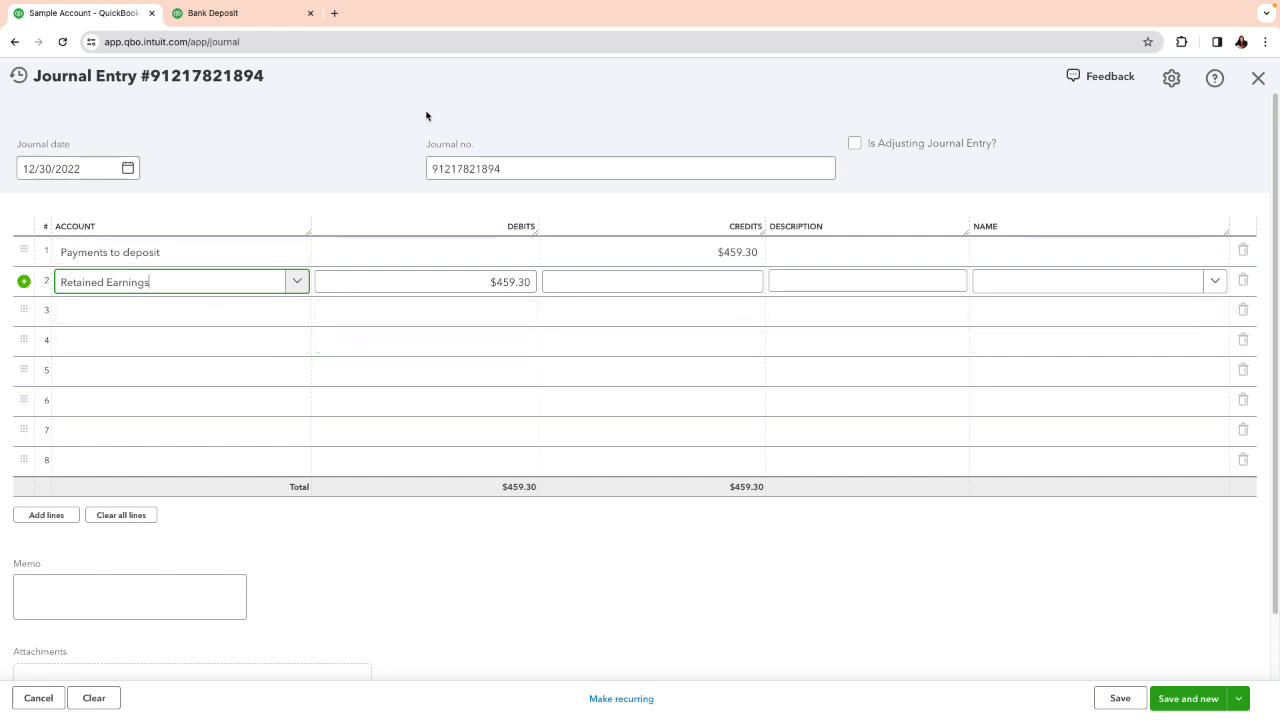
left_click(1124, 703)
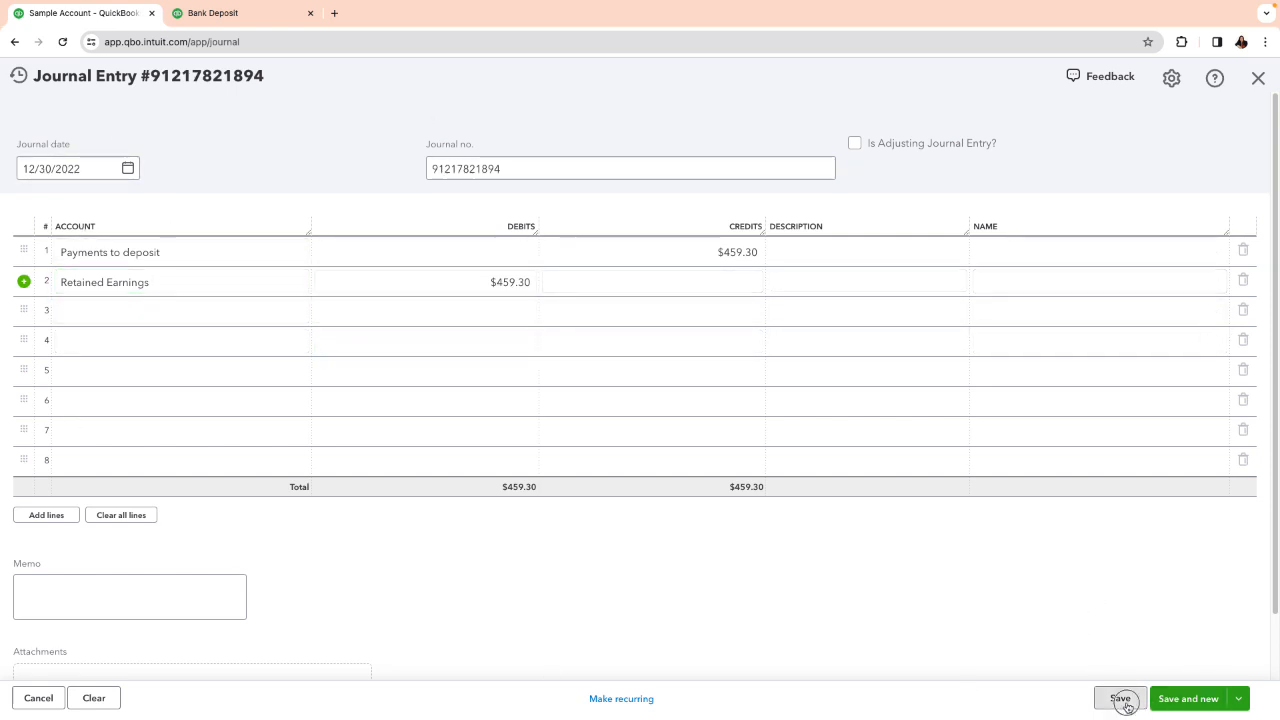
left_click(1258, 77)
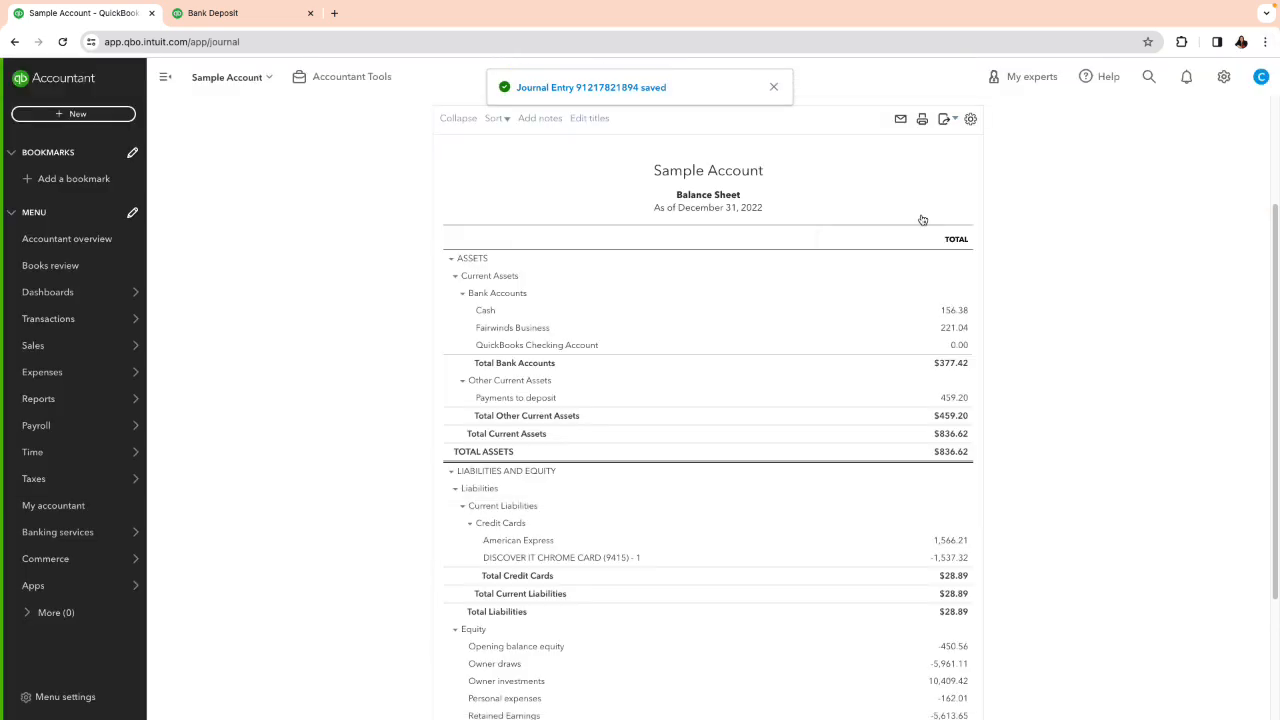
Create a new bank deposit and include all listed customer payments together with the journal entry
left_click(52, 115)
left_click(365, 204)
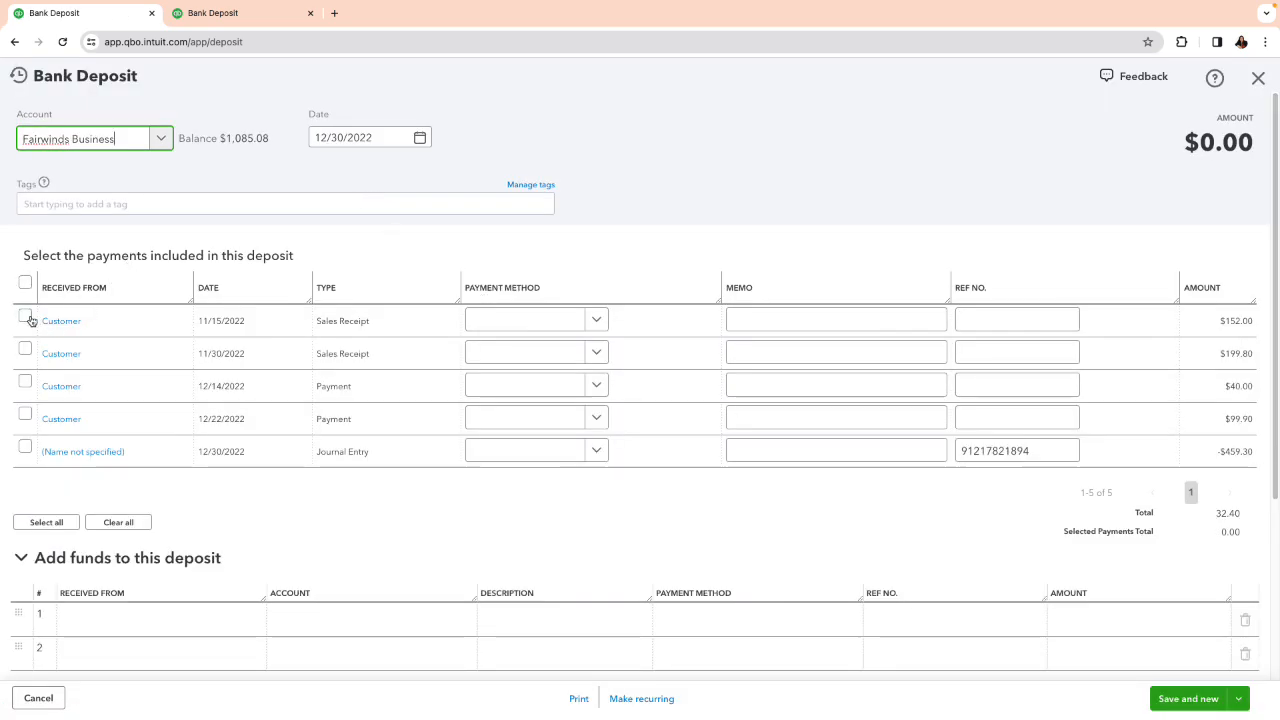
left_click(25, 284)
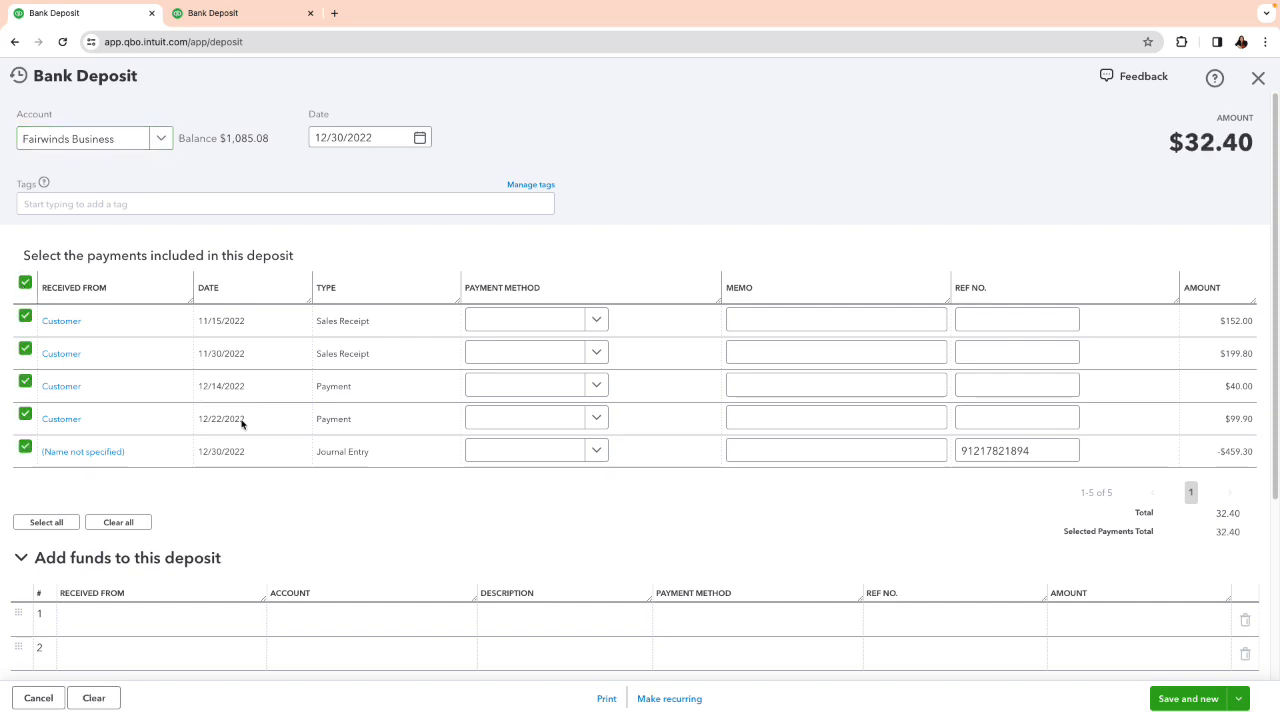
Set the bank deposit's account to Cash and save the deposit
scroll(237, 410, "down", 1)
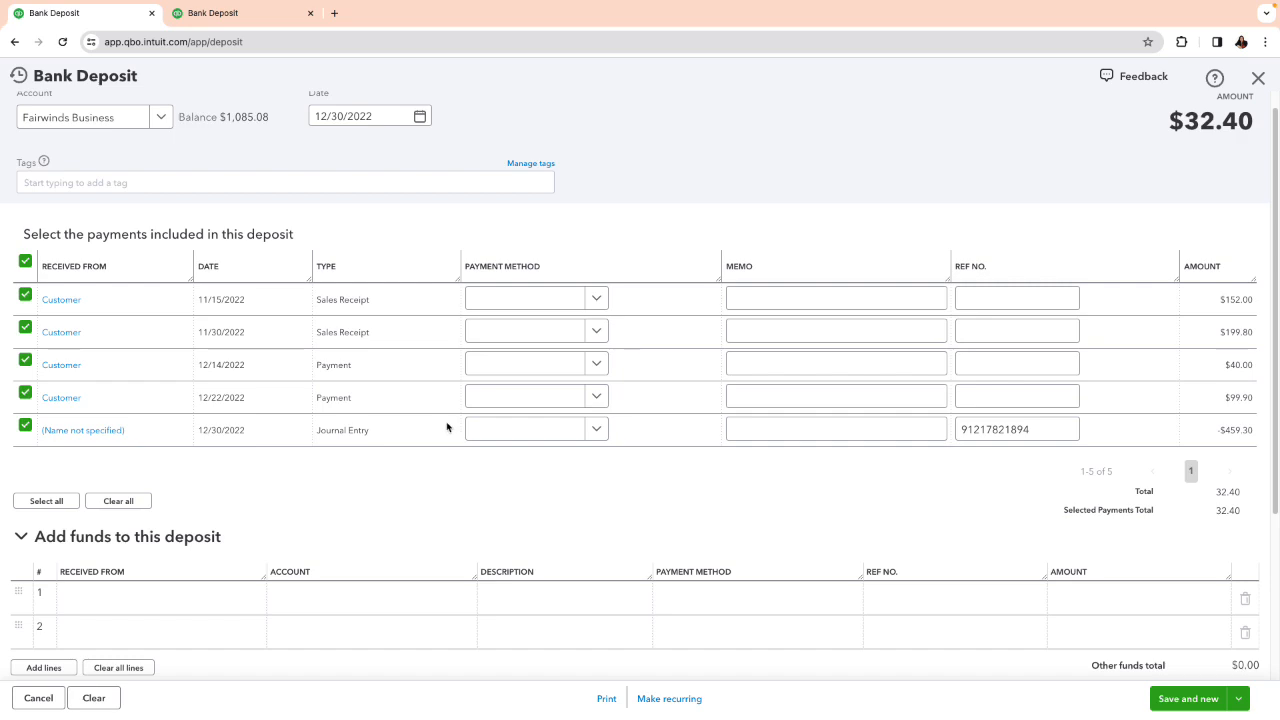
scroll(447, 427, "down", 1)
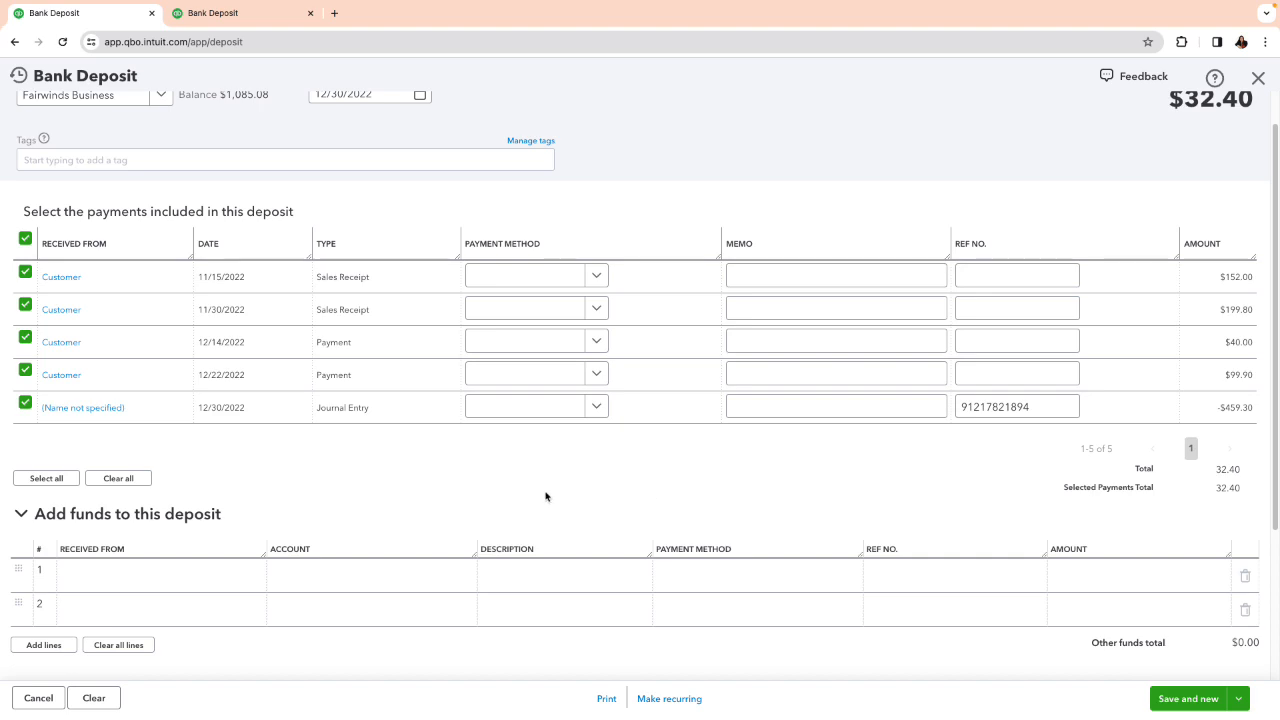
scroll(471, 500, "down", 3)
left_click(468, 500)
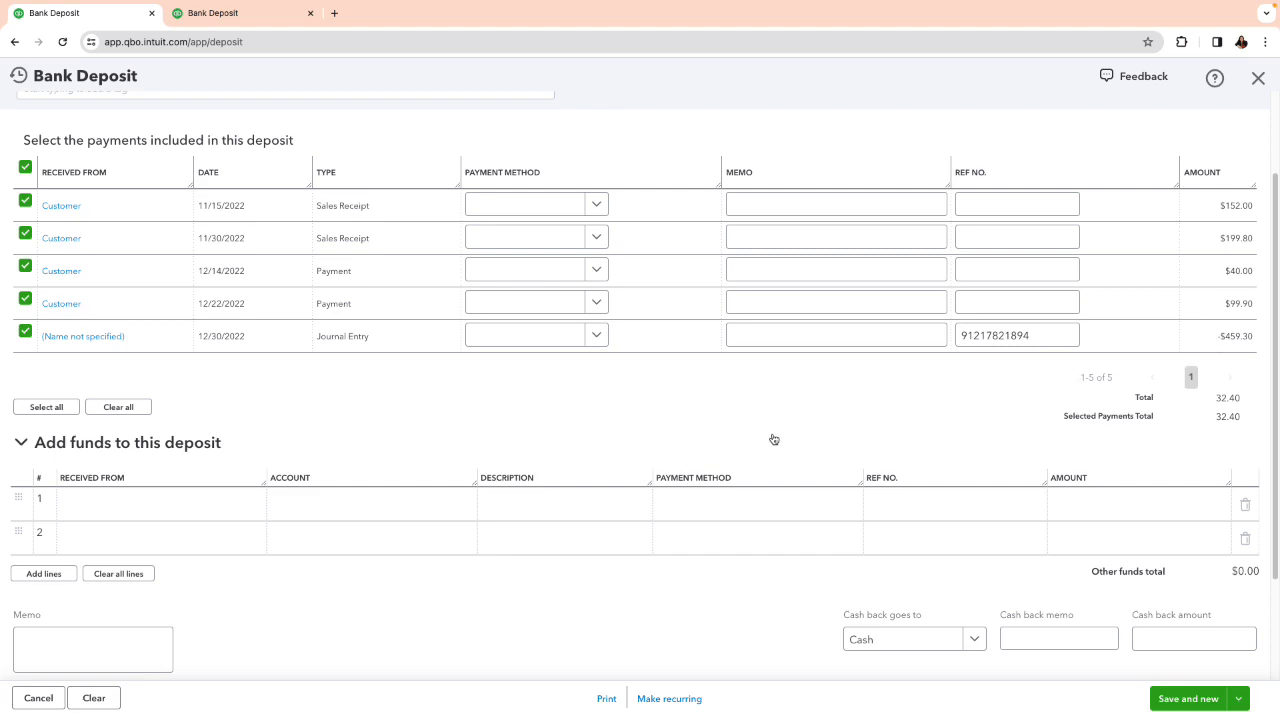
scroll(757, 438, "up", 1)
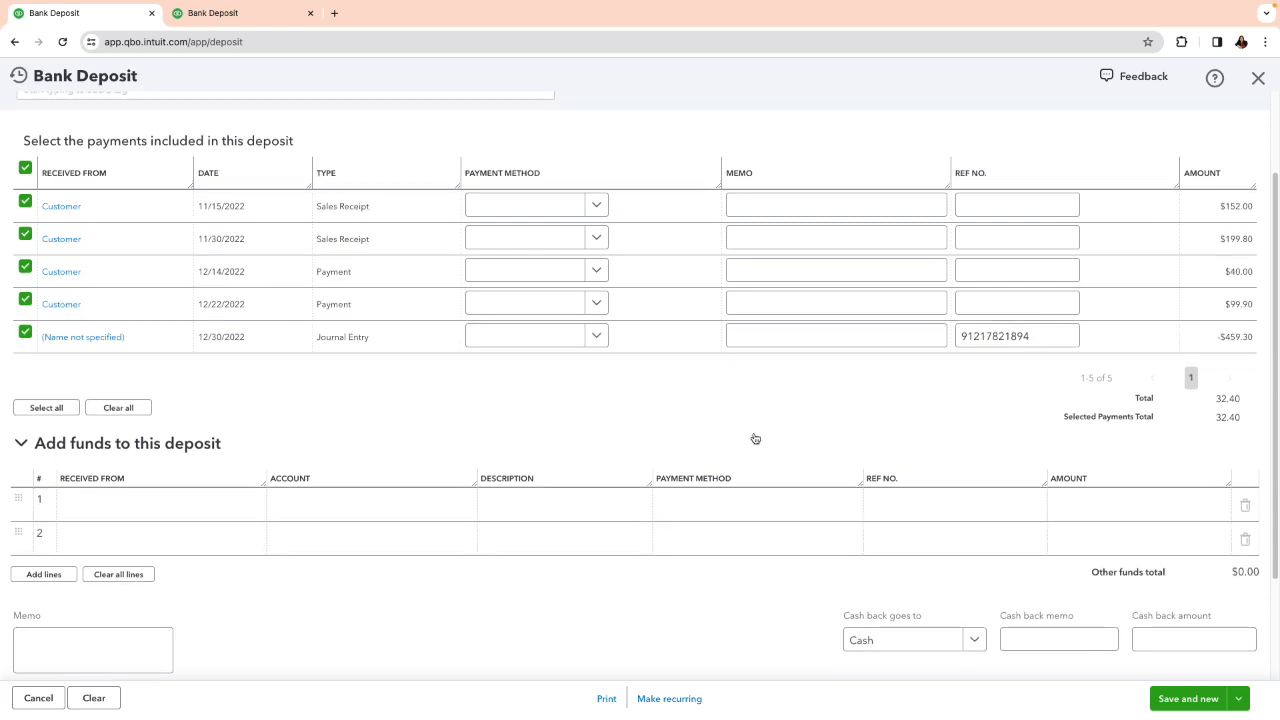
scroll(752, 433, "up", 1)
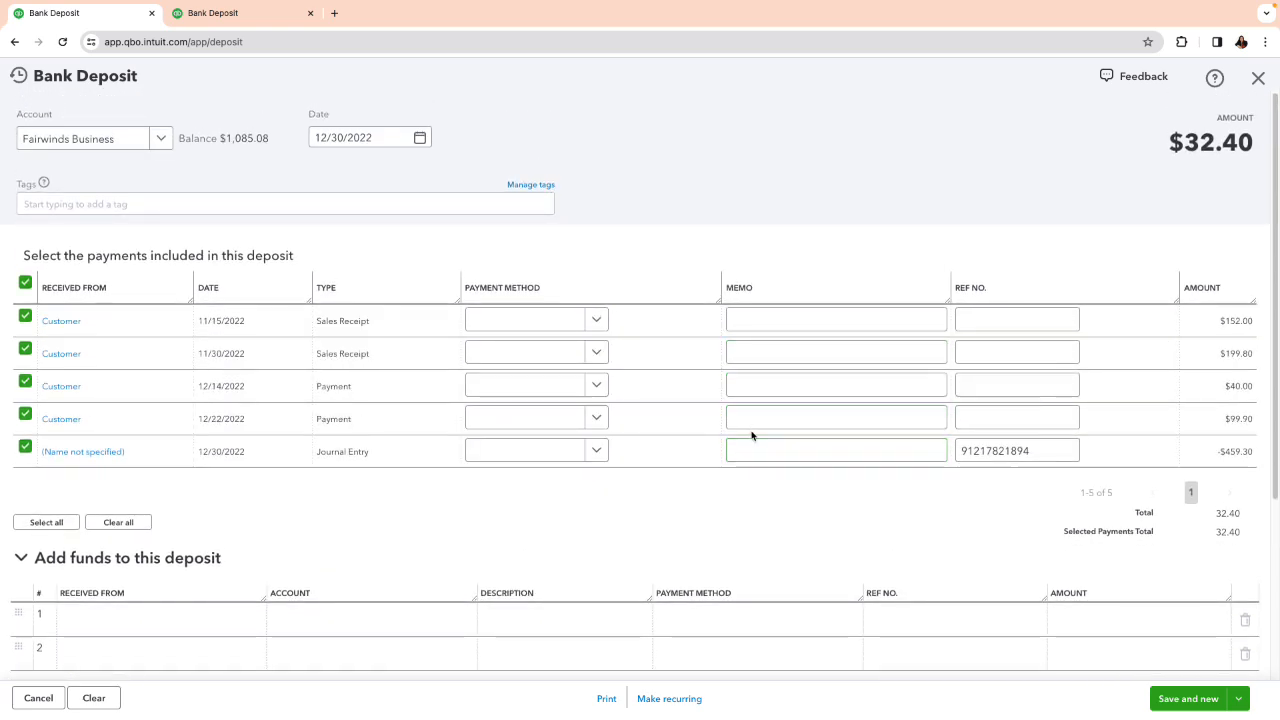
left_click(159, 143)
left_click(130, 197)
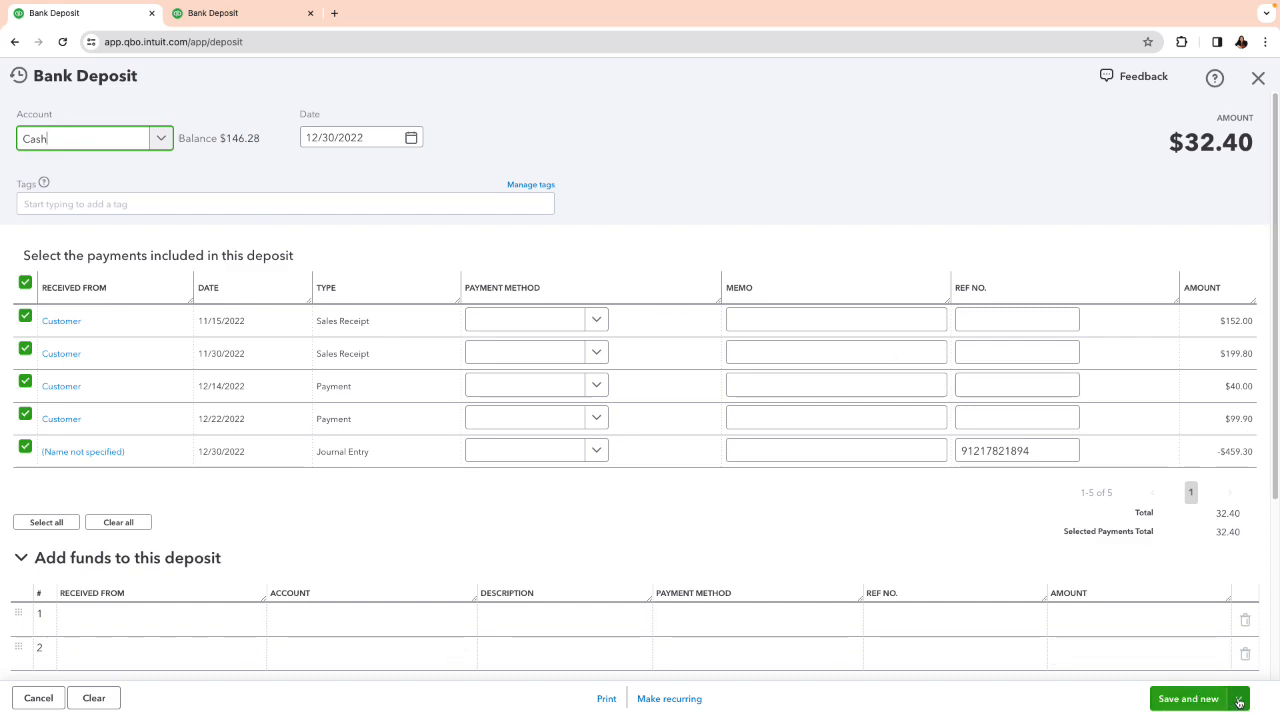
left_click(493, 626)
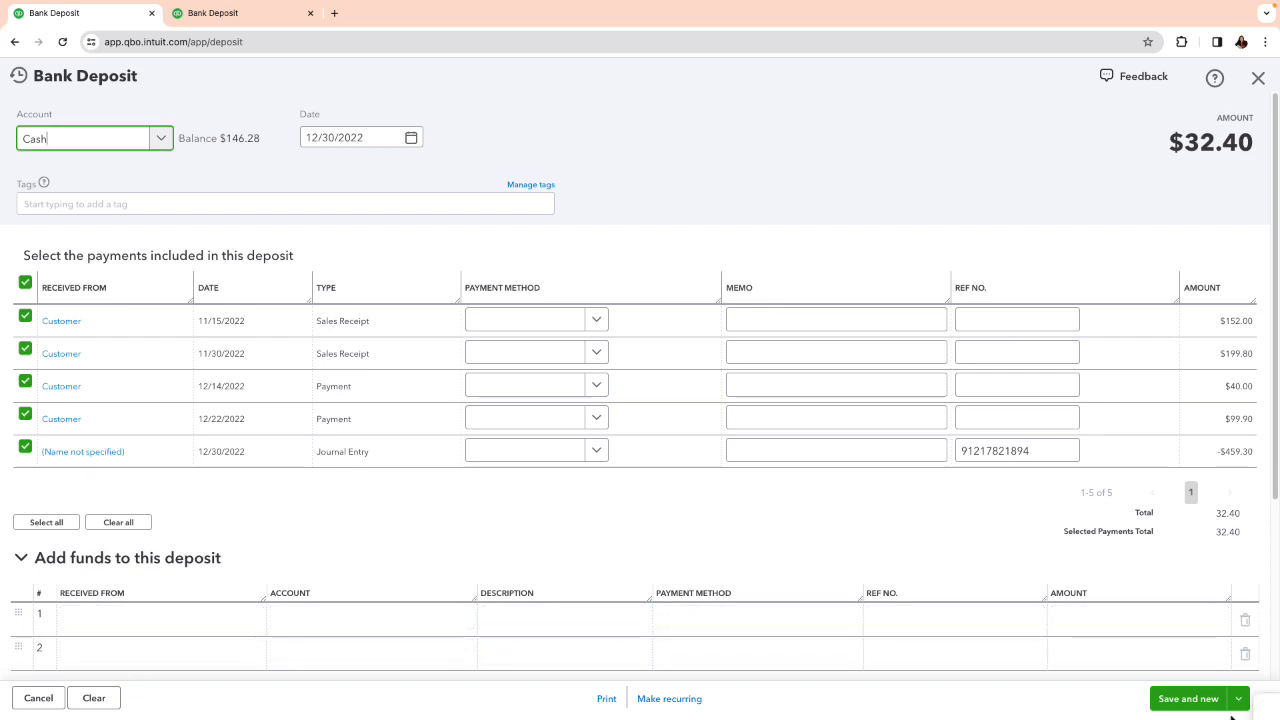
left_click(1238, 706)
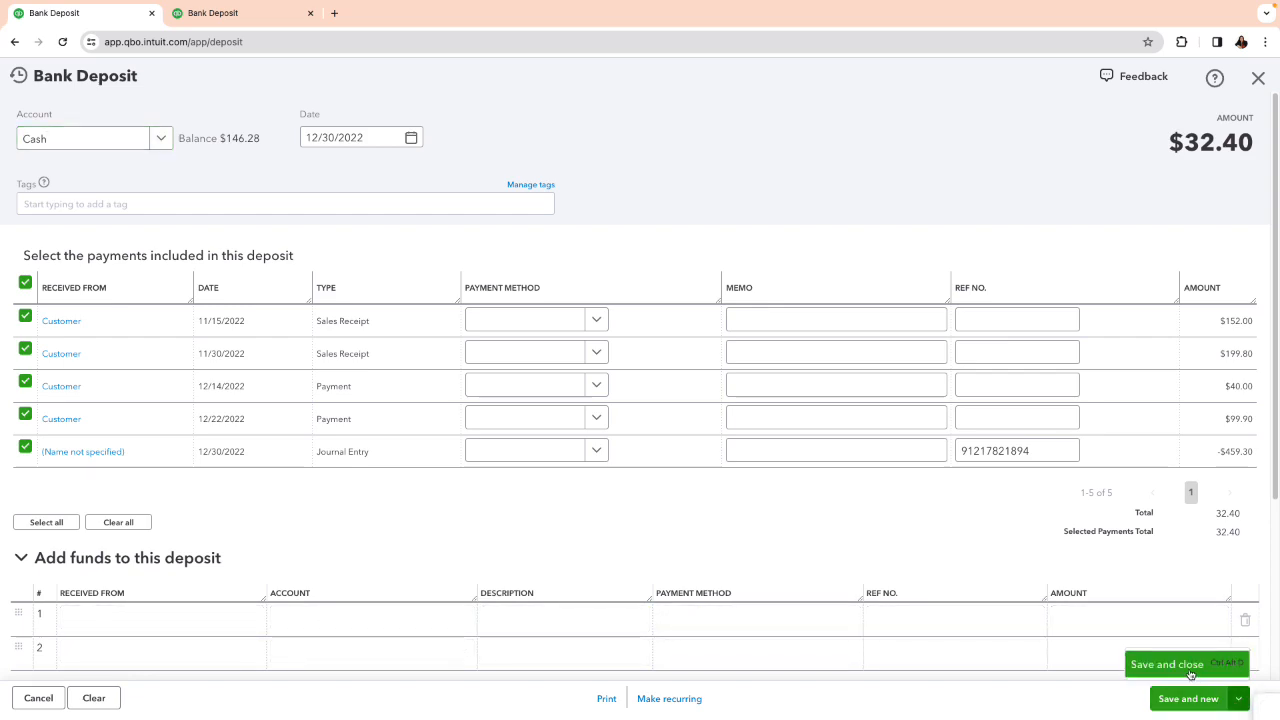
left_click(1189, 699)
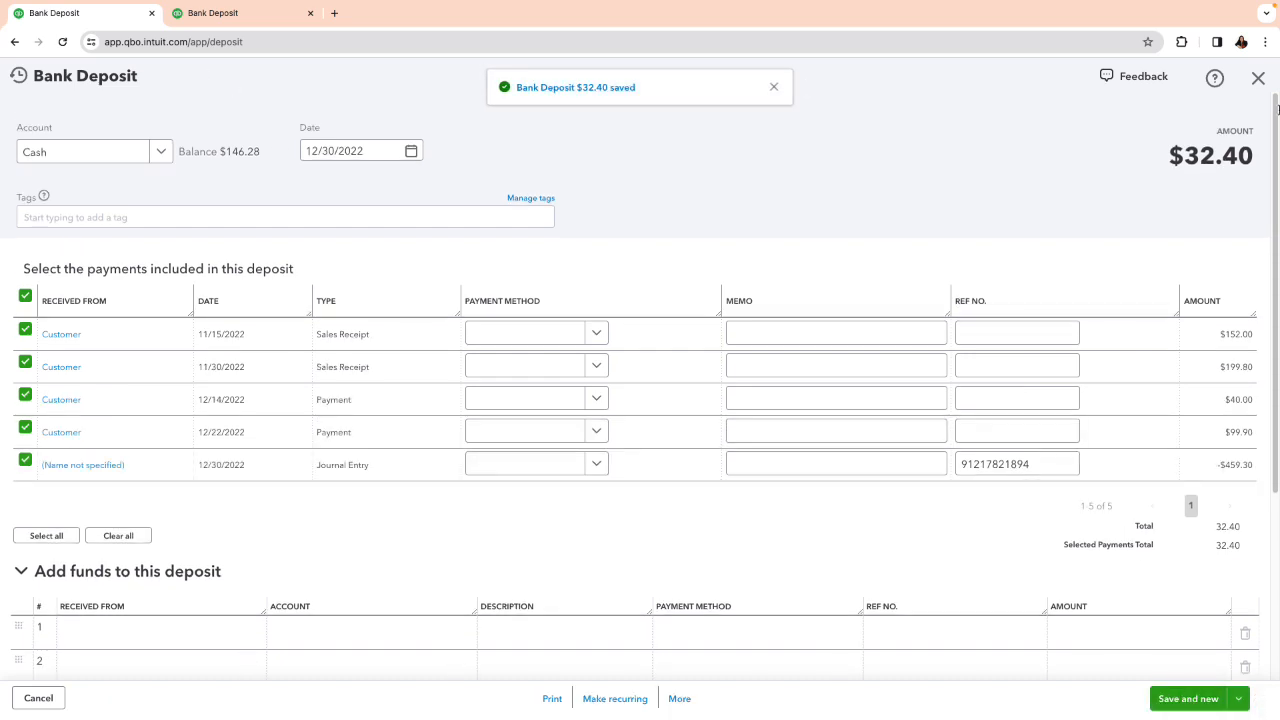
Close the saved deposit and rerun the Balance Sheet report to check the Payments to deposit balance
left_click(1258, 79)
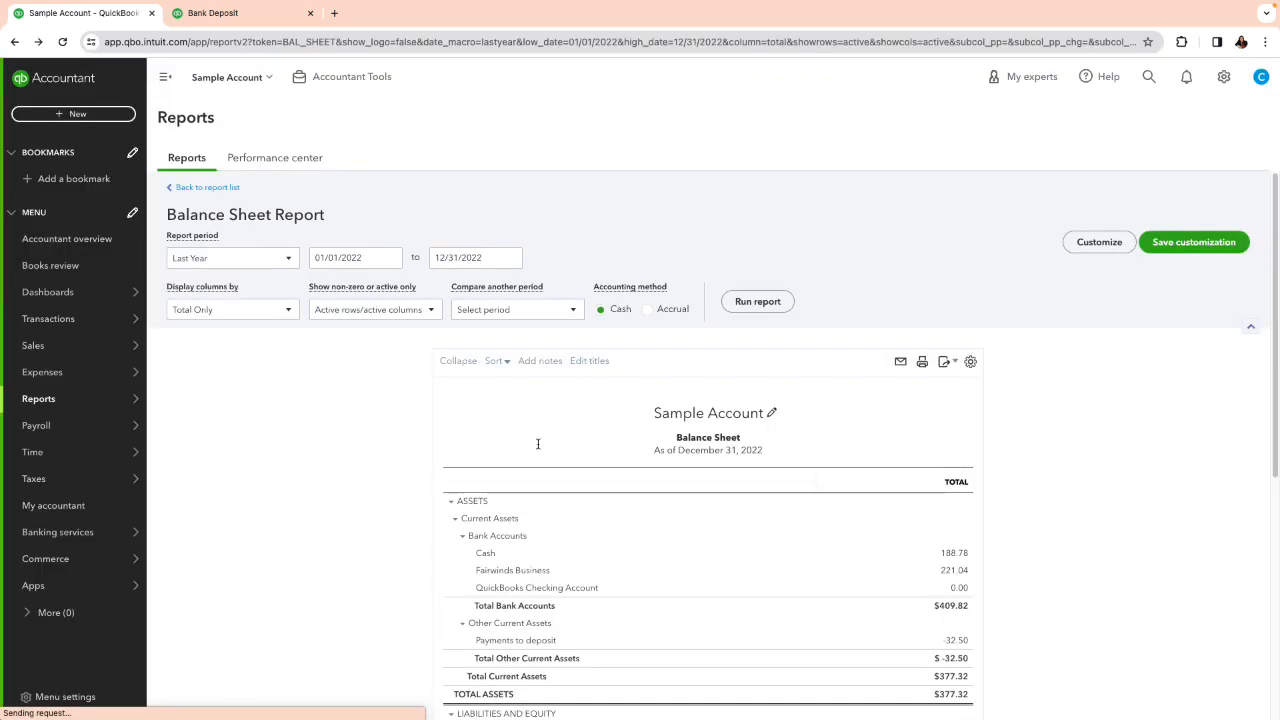
scroll(537, 443, "up", 2)
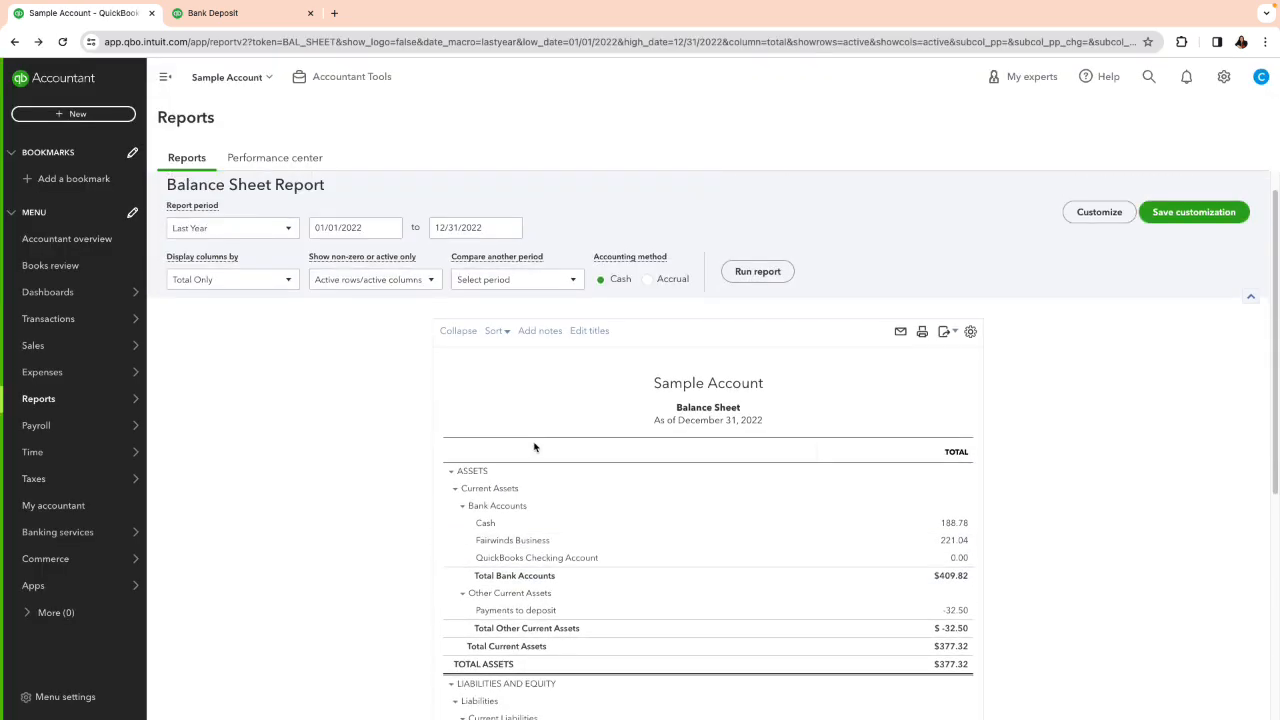
left_click(757, 272)
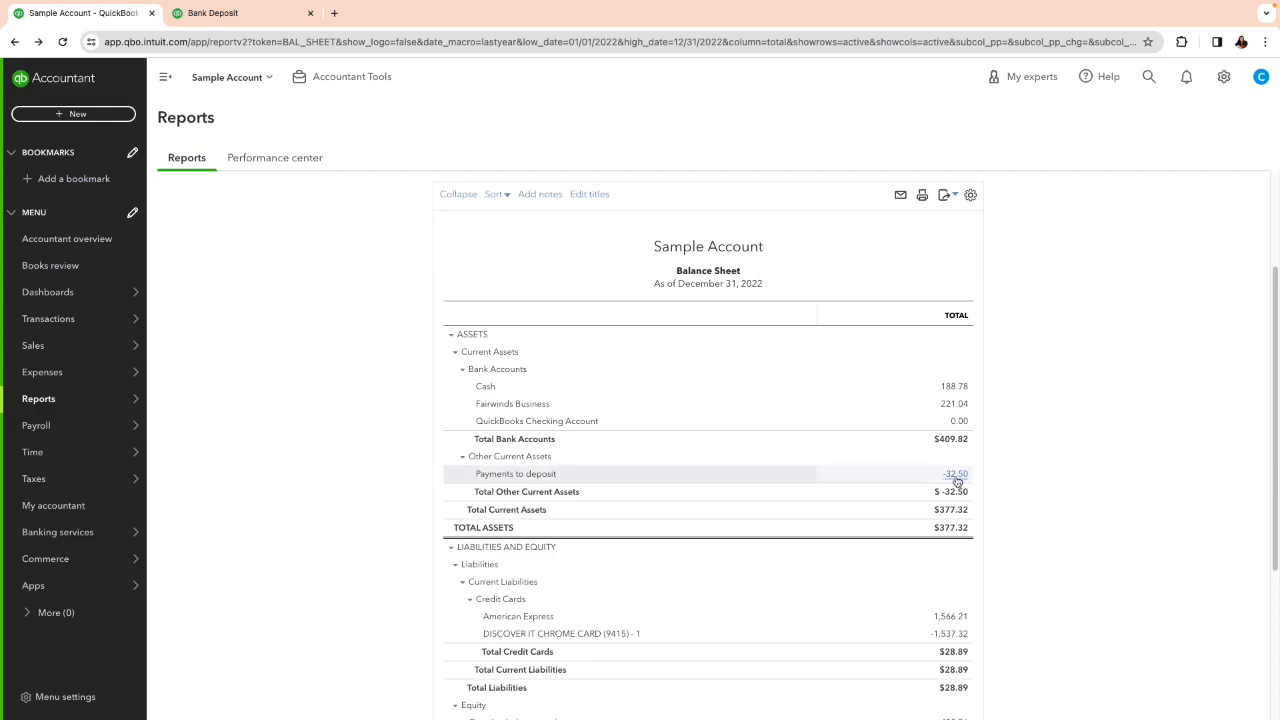
Open a new bank deposit form to check for payments still awaiting deposit, and close it without saving
left_click(63, 114)
left_click(330, 189)
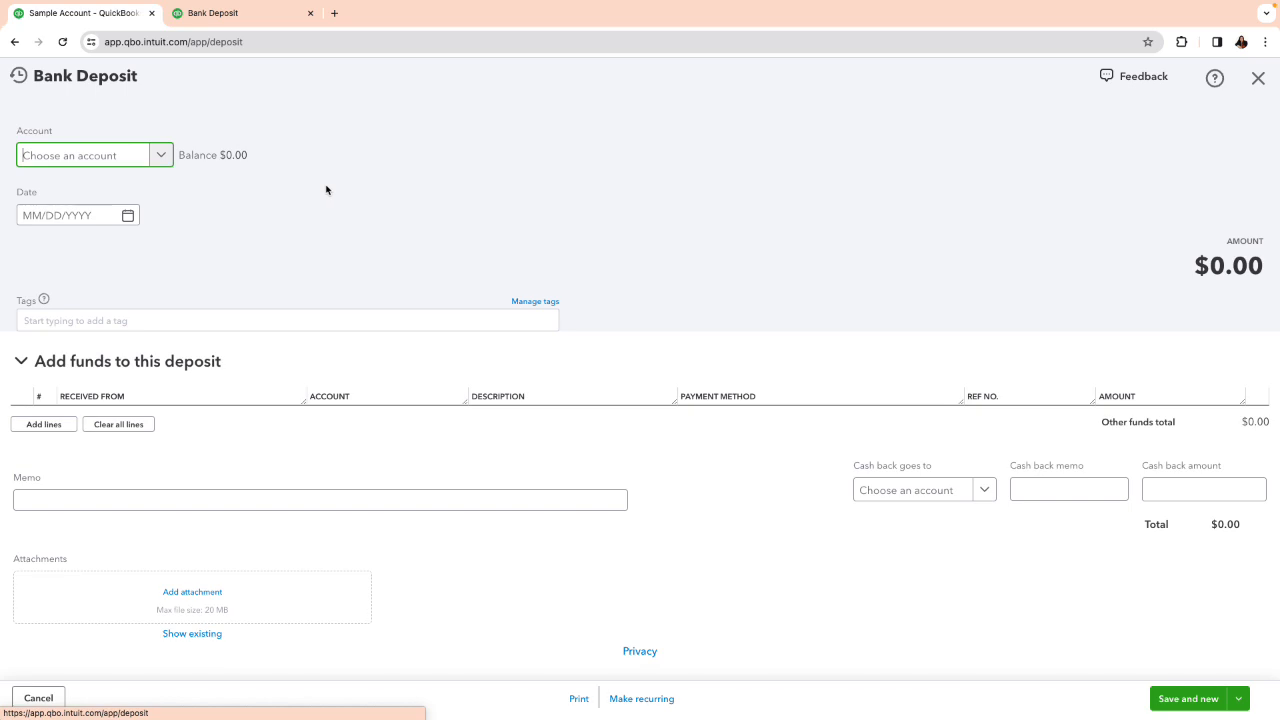
left_click(177, 313)
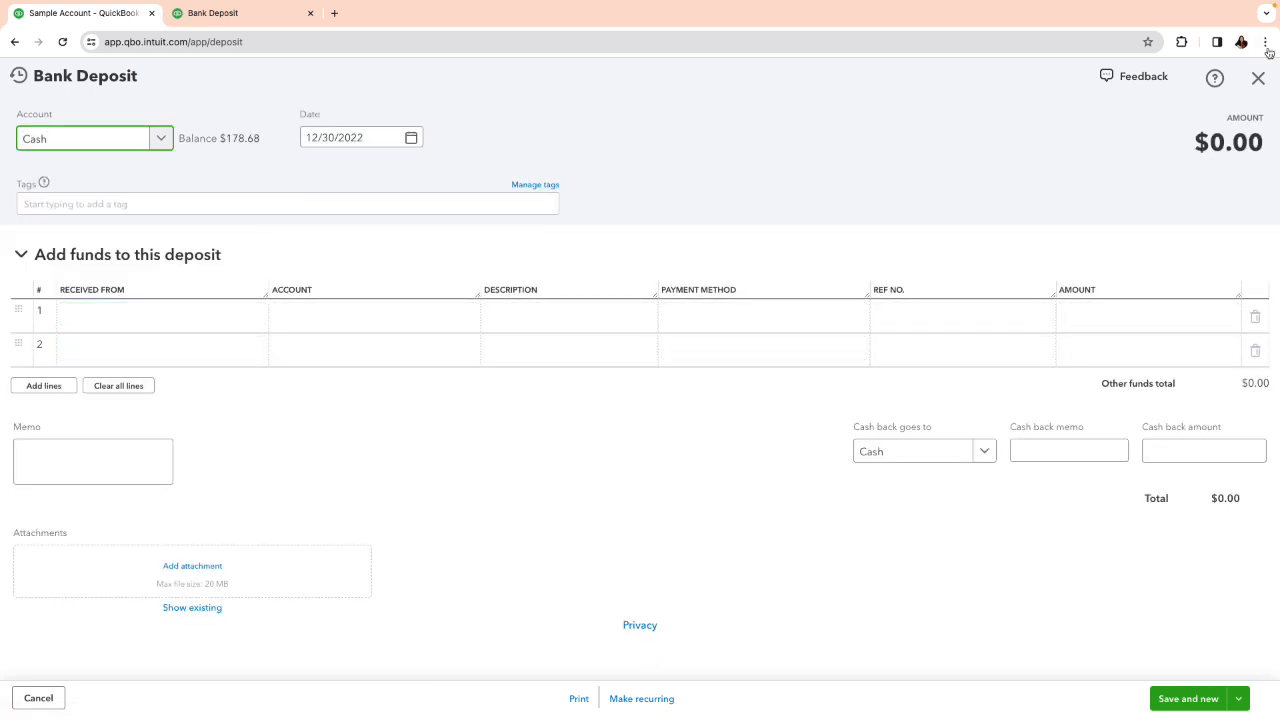
left_click(1258, 78)
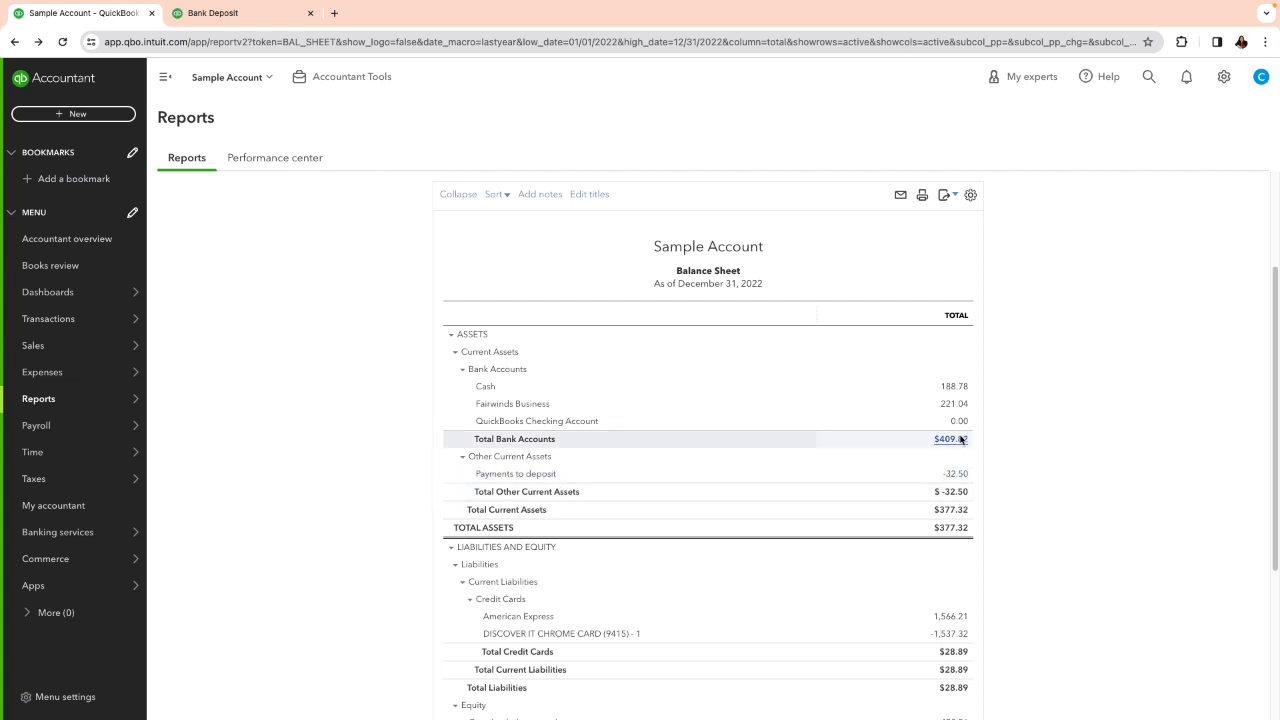
Open the 12/30/2022 bank deposit of $32.40 from the recent deposits and permanently delete it
left_click(62, 117)
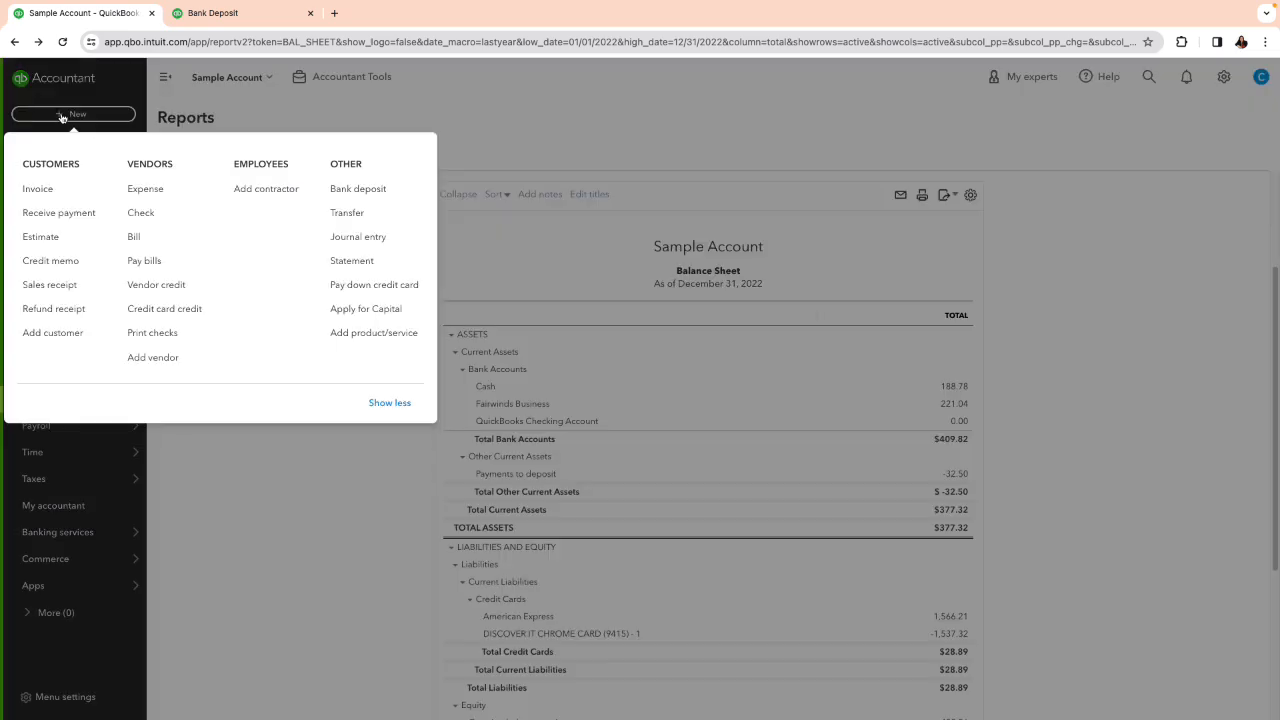
left_click(352, 194)
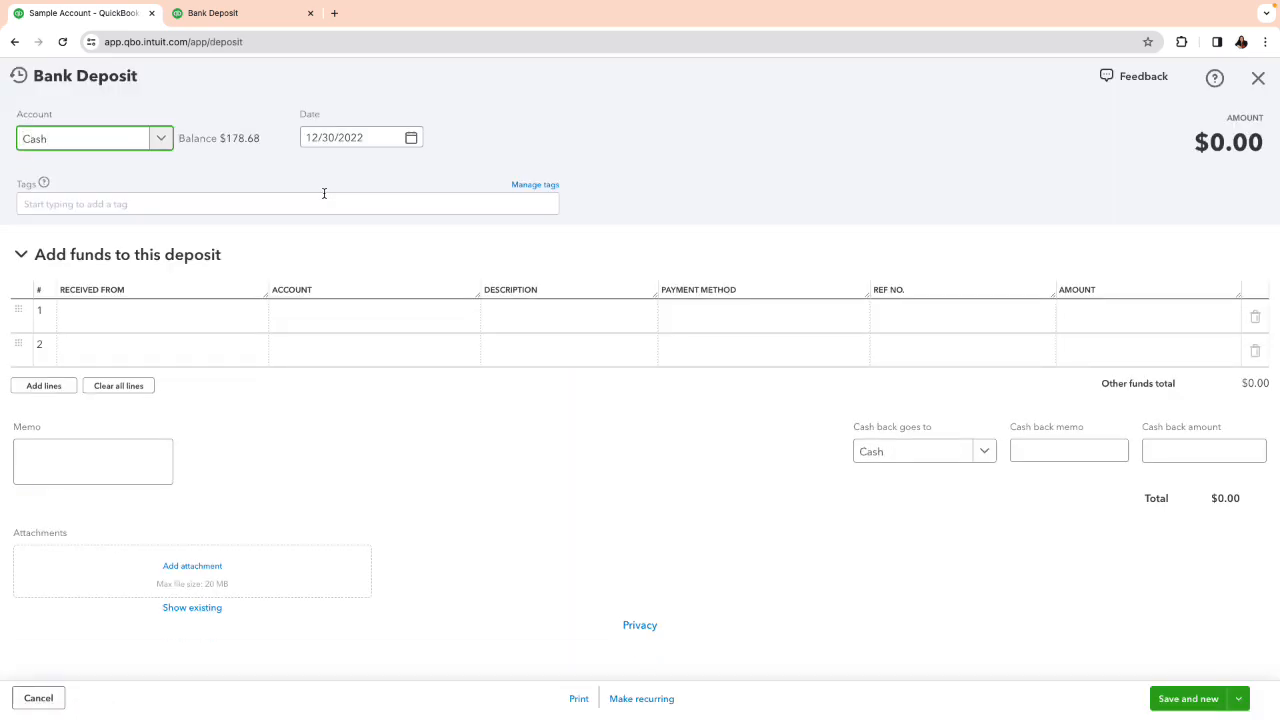
left_click(19, 77)
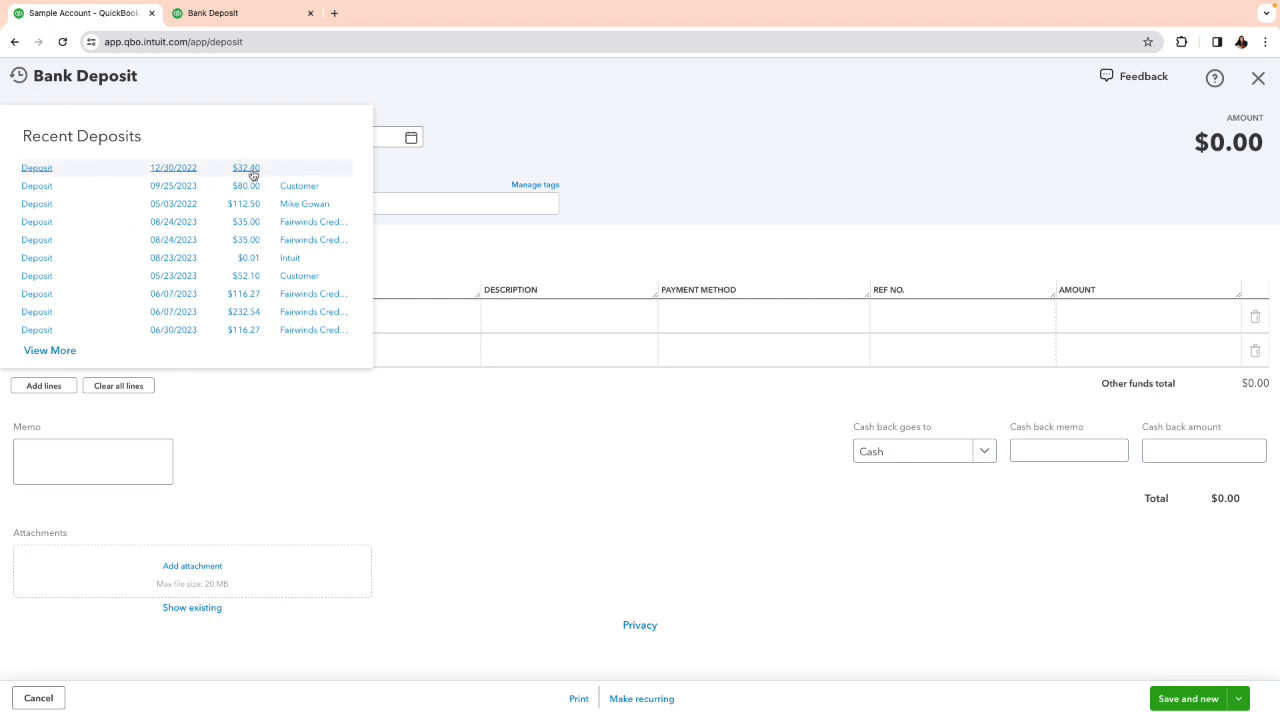
left_click(246, 169)
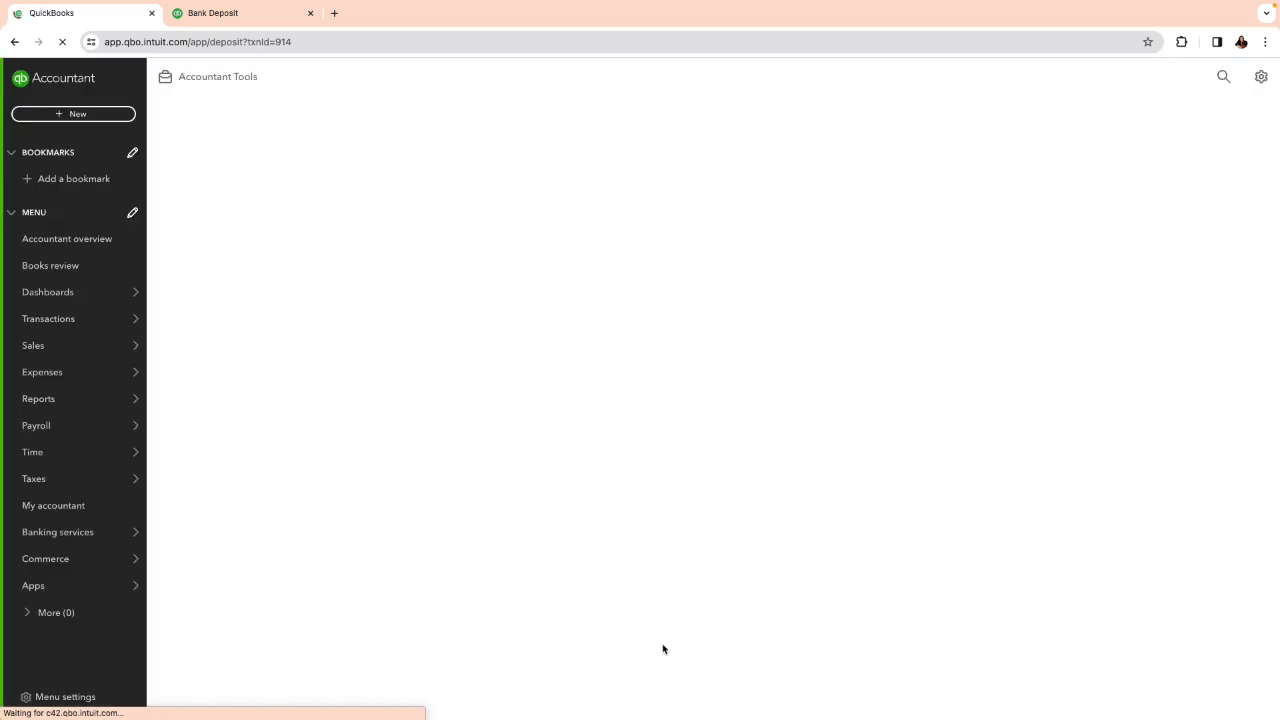
left_click(676, 700)
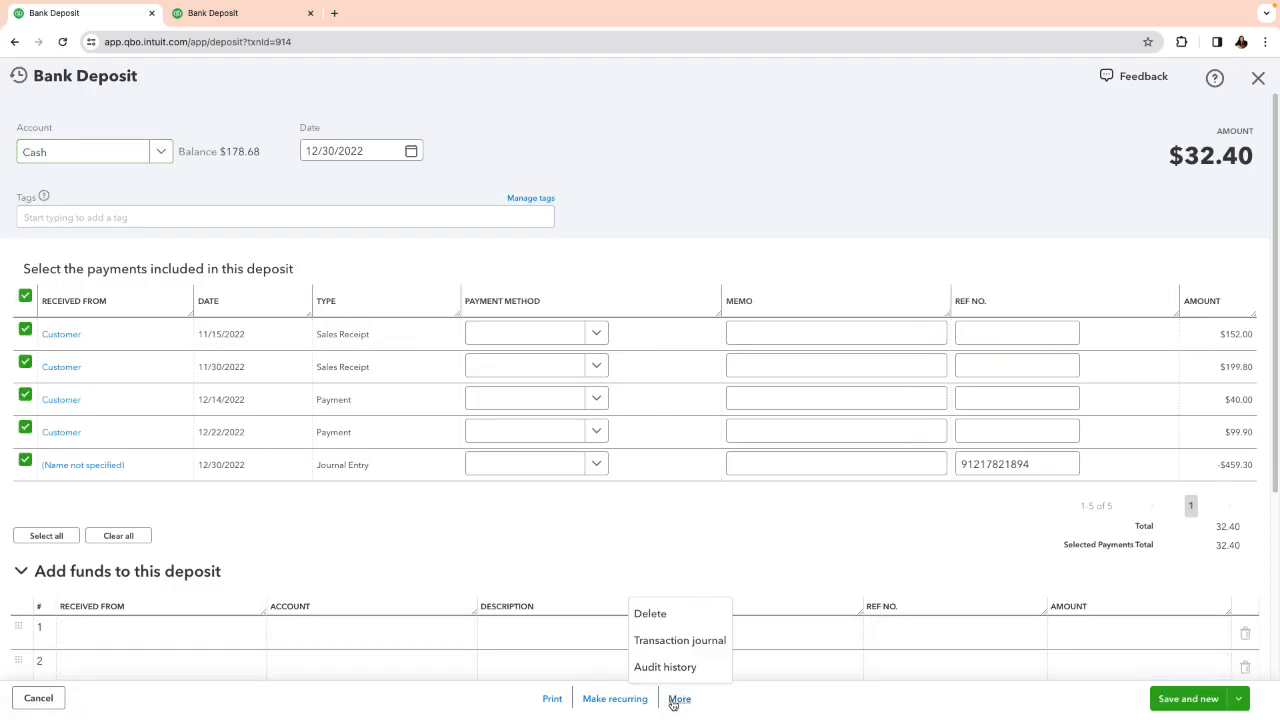
left_click(665, 627)
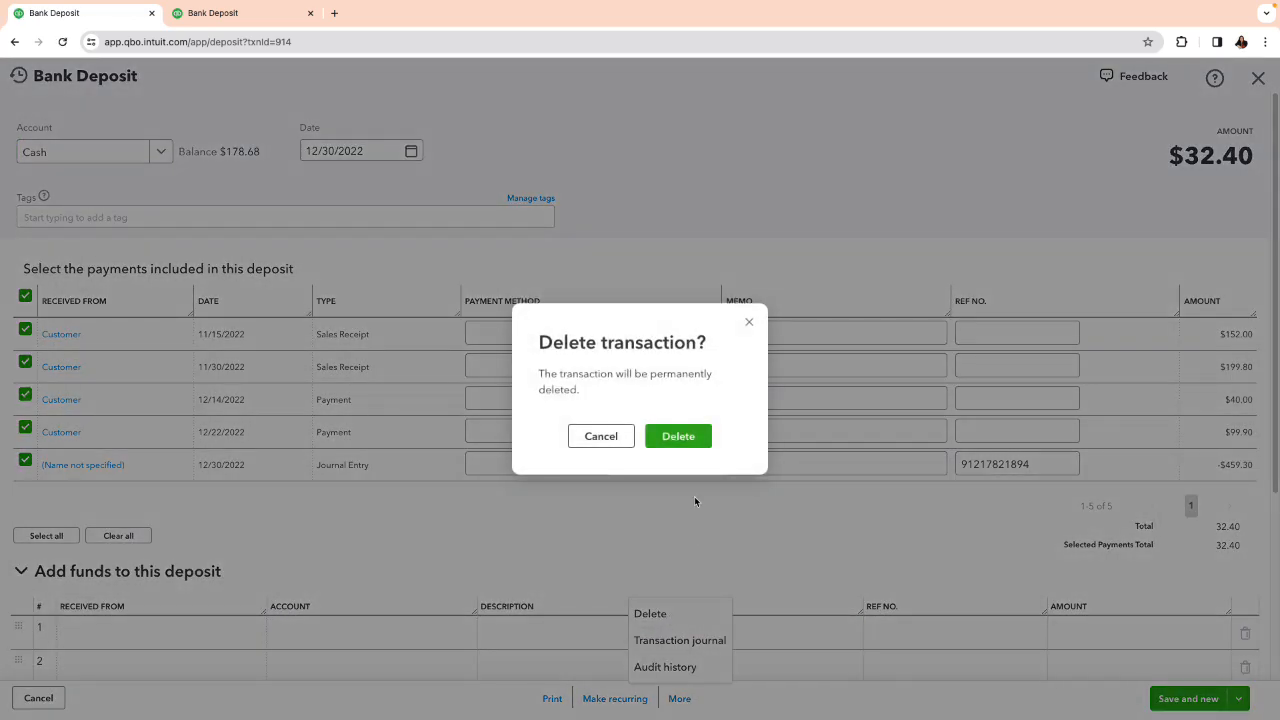
left_click(697, 444)
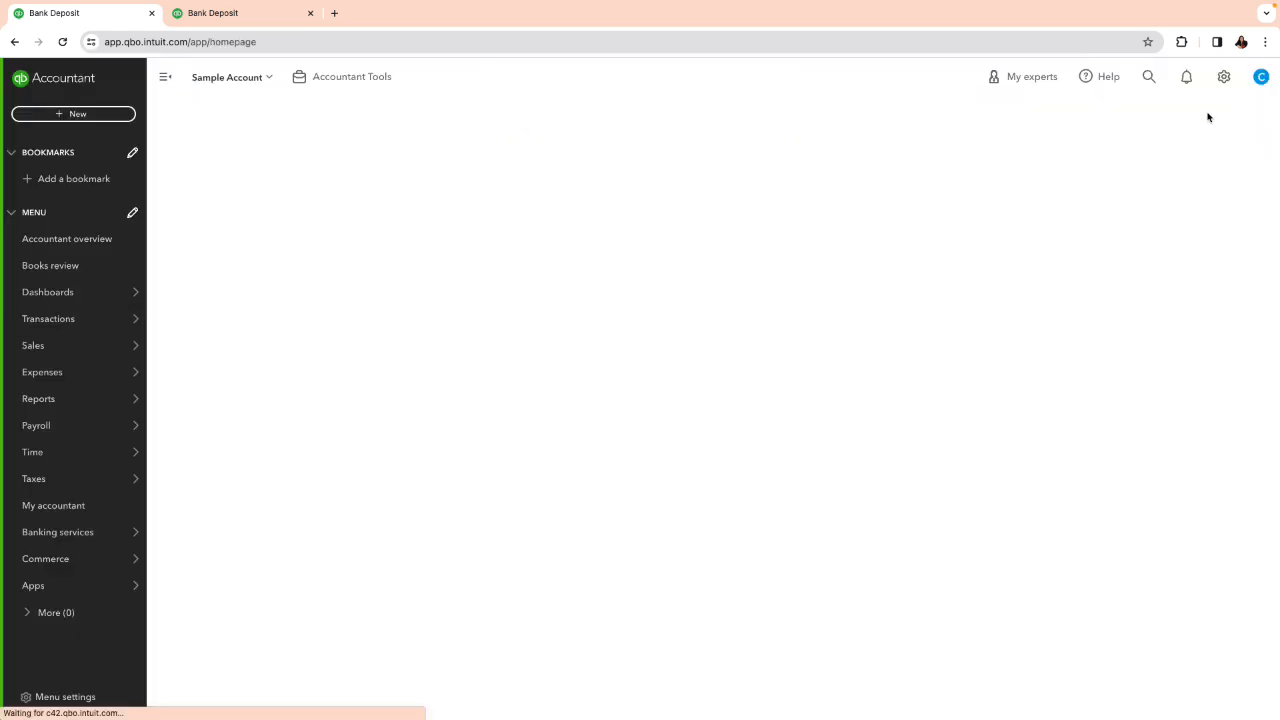